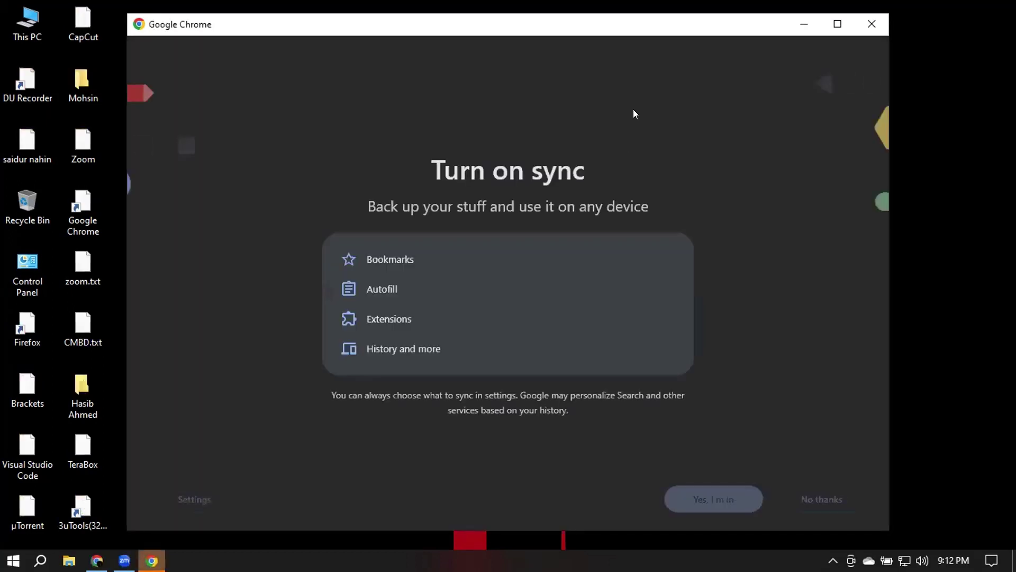
Turn on Chrome sync, maximize the window and open Gmail from the Google apps grid
click(738, 497)
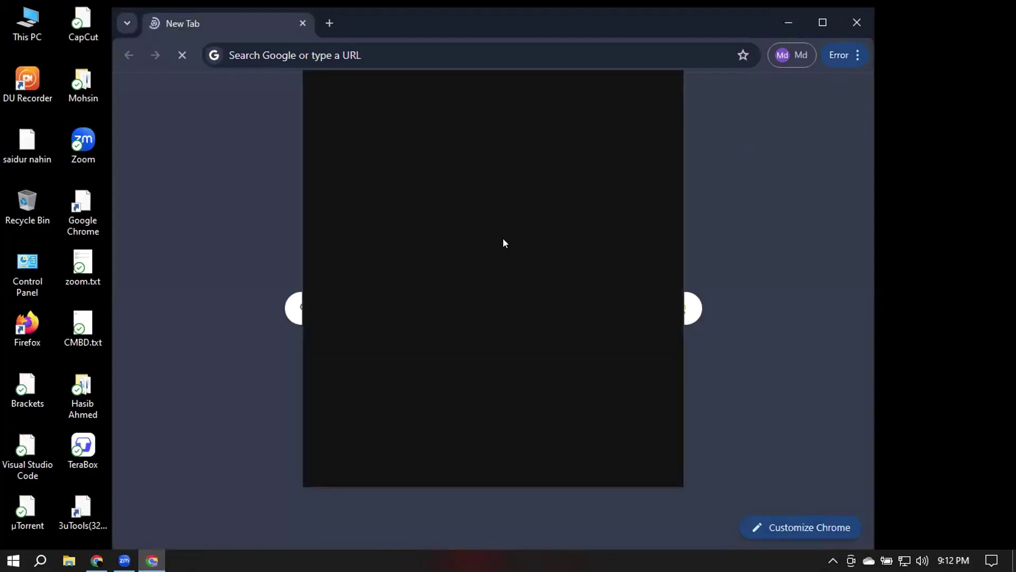
click(555, 454)
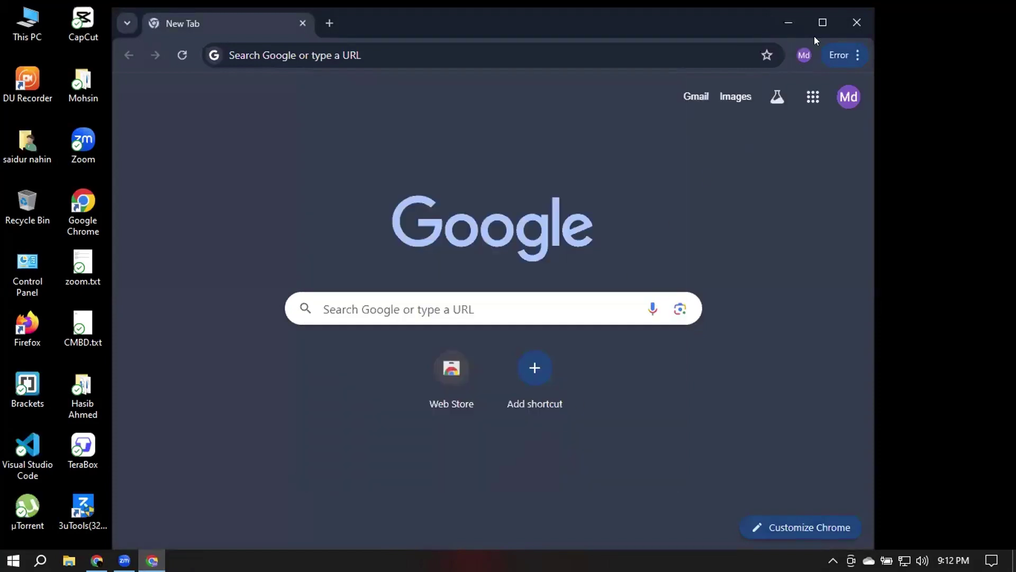
click(823, 22)
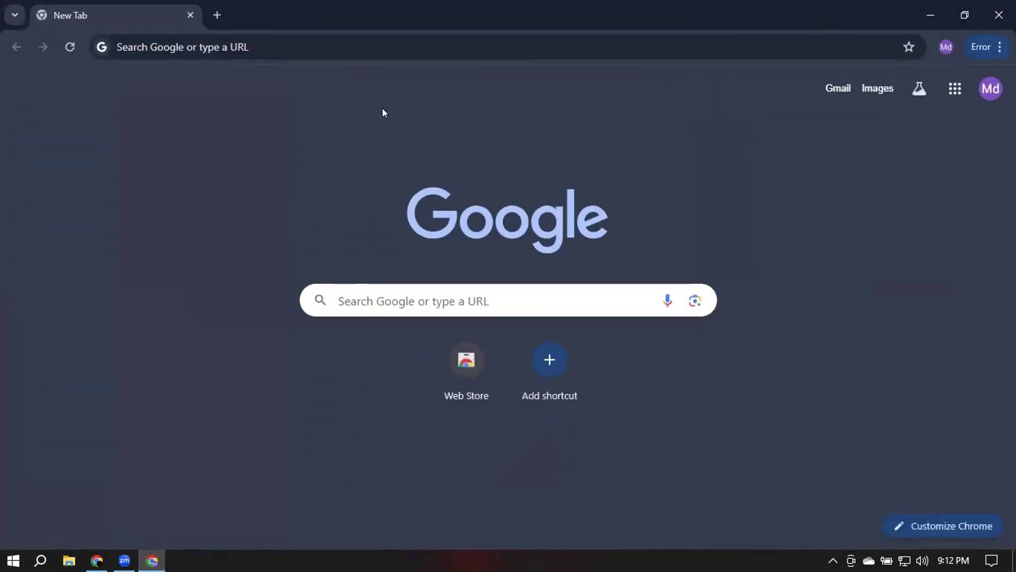
click(955, 88)
click(803, 310)
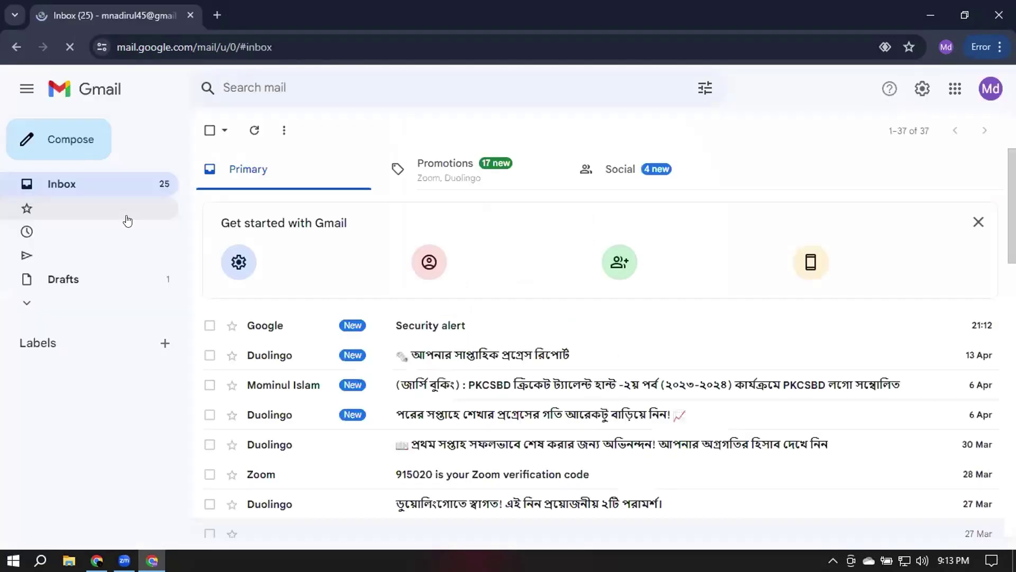
Dismiss Gmail's Chat and Meet suggestion and the Get started with Gmail panel
scroll(522, 295, down, 5)
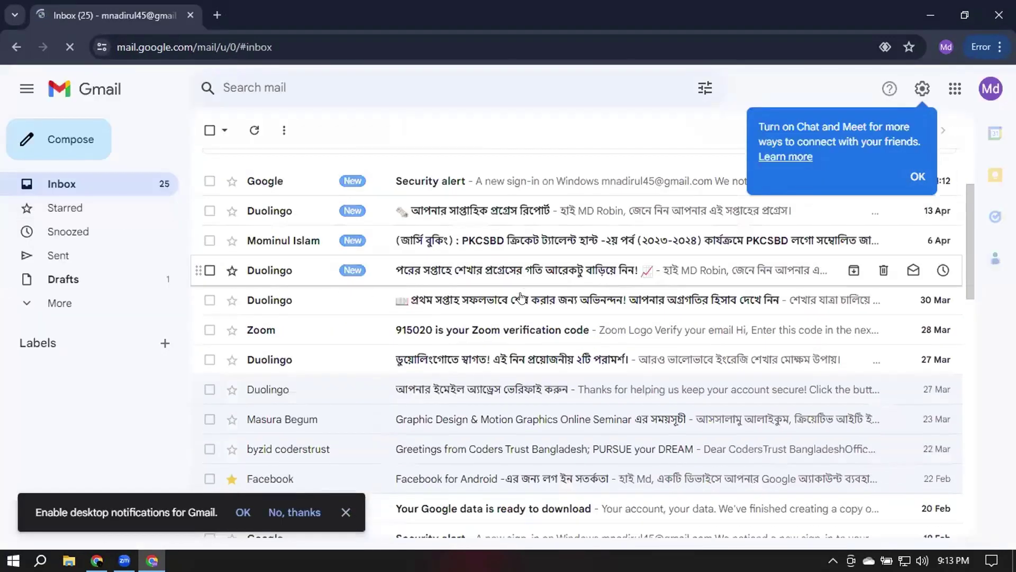
scroll(522, 297, down, 10)
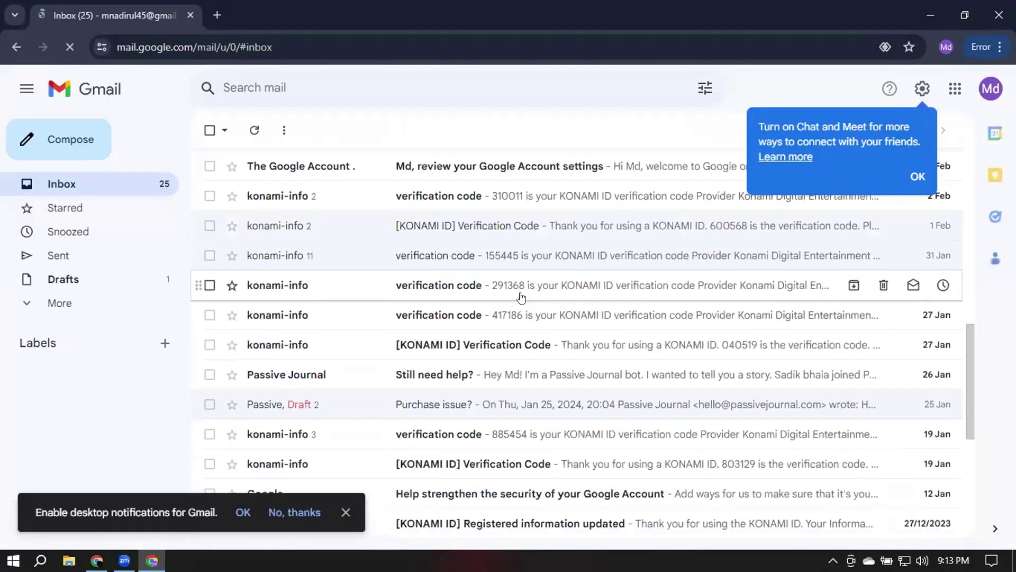
scroll(522, 297, down, 3)
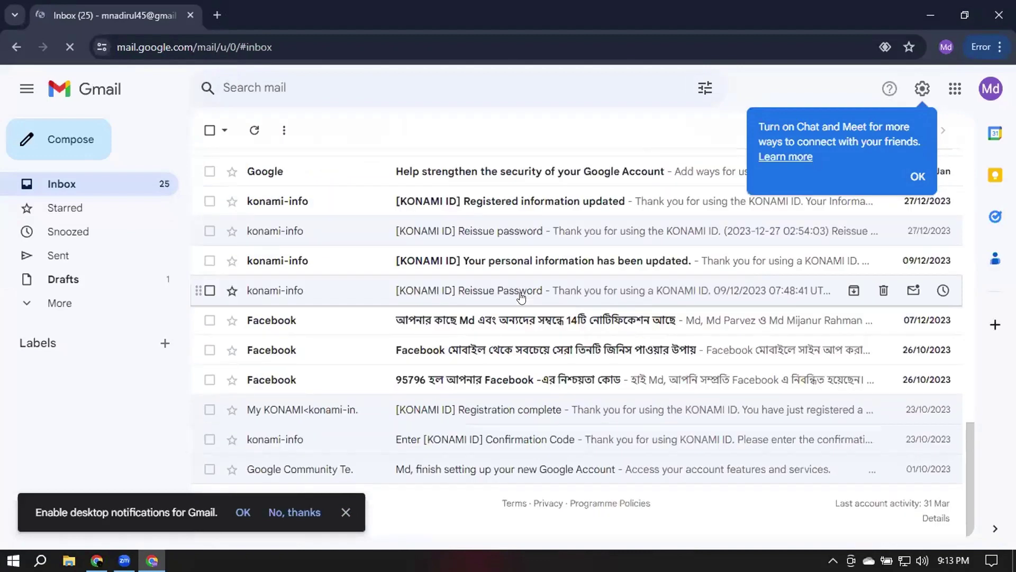
scroll(522, 298, up, 18)
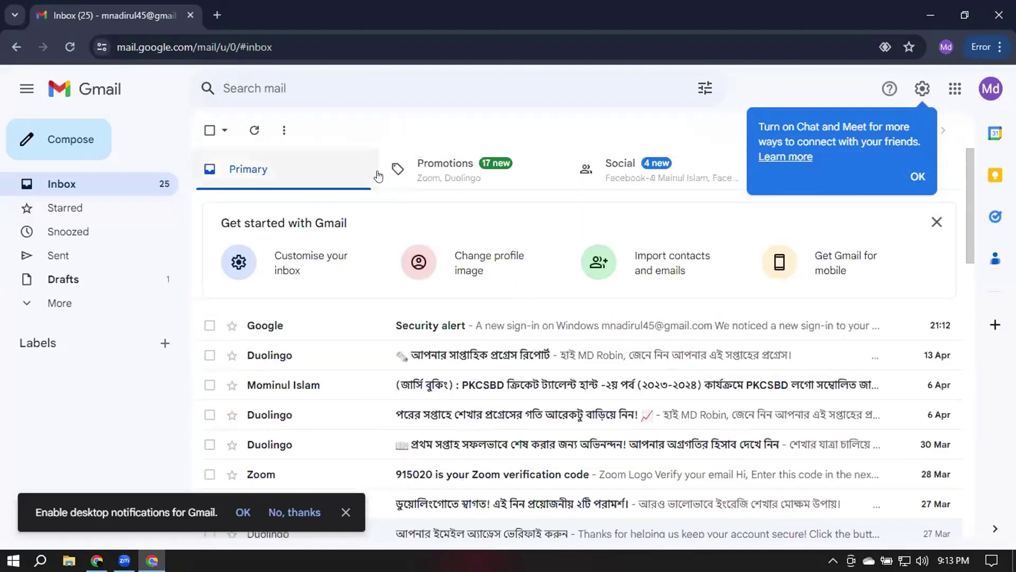
click(327, 82)
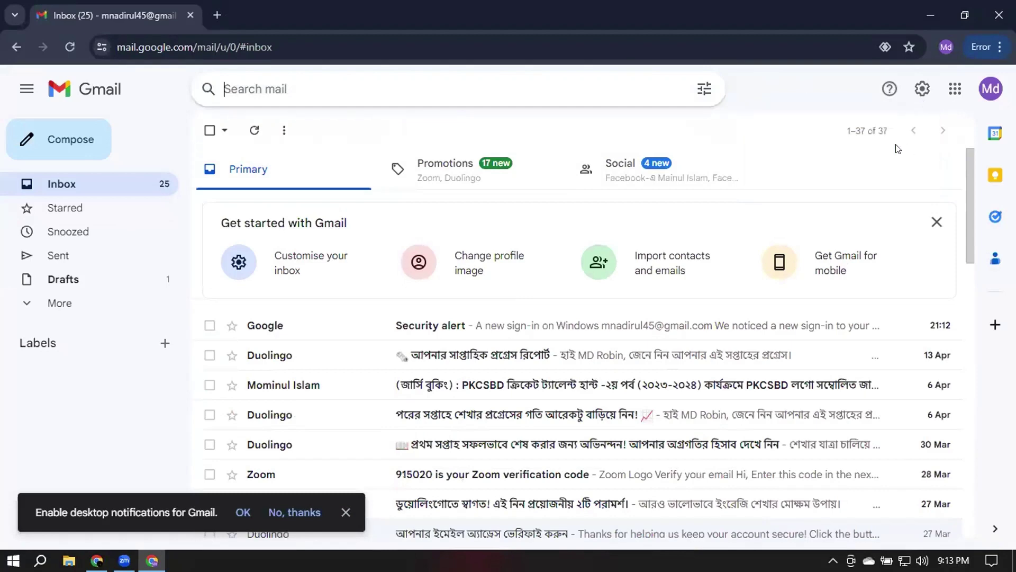
click(937, 222)
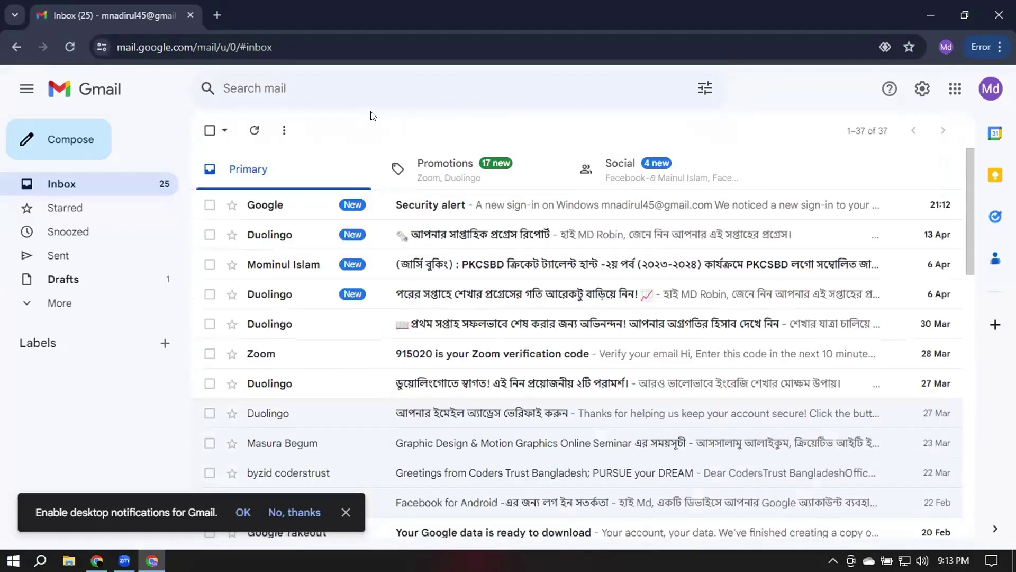
Search the mailbox for 'linkedin', which returns 10 messages
click(290, 84)
text(linke)
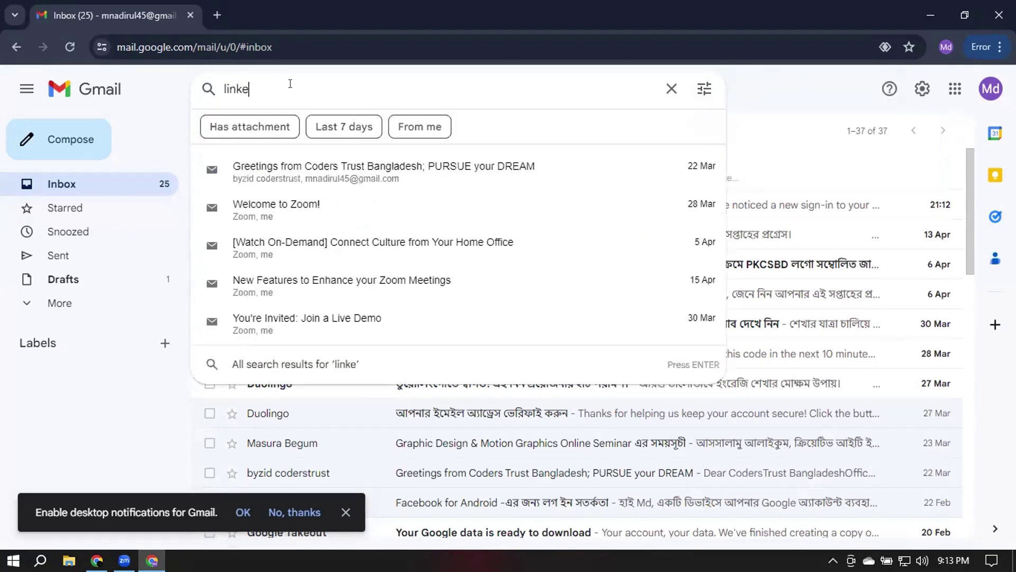
text(din)
key(Return)
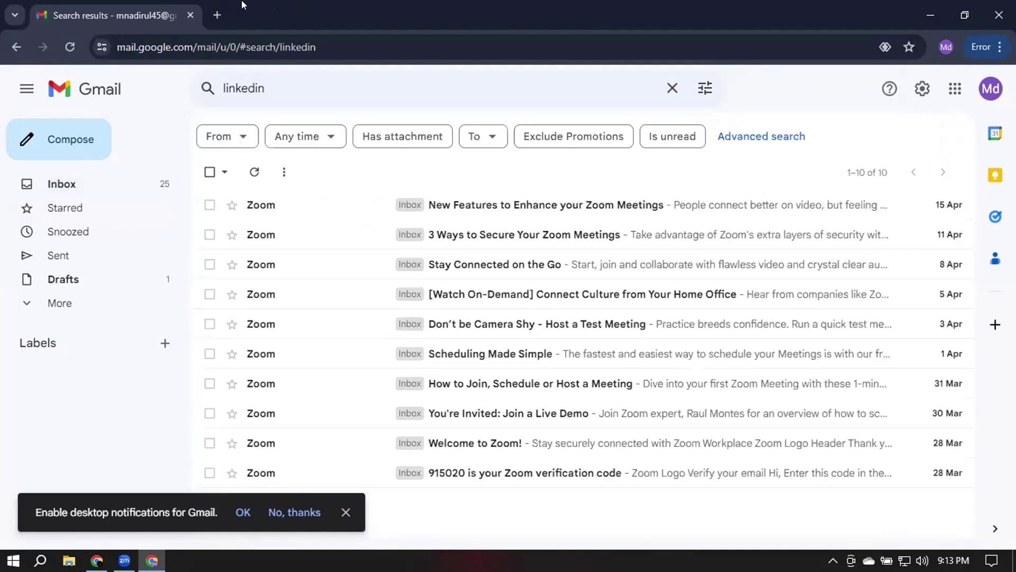
click(217, 15)
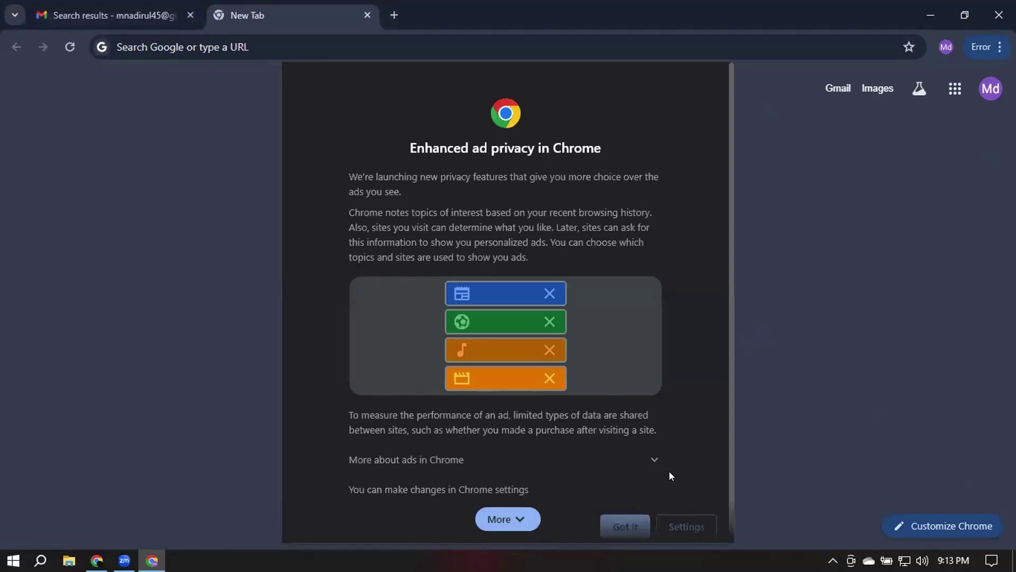
Dismiss the Enhanced ad privacy notice and go to linkedin.com in the new tab
click(626, 526)
click(912, 278)
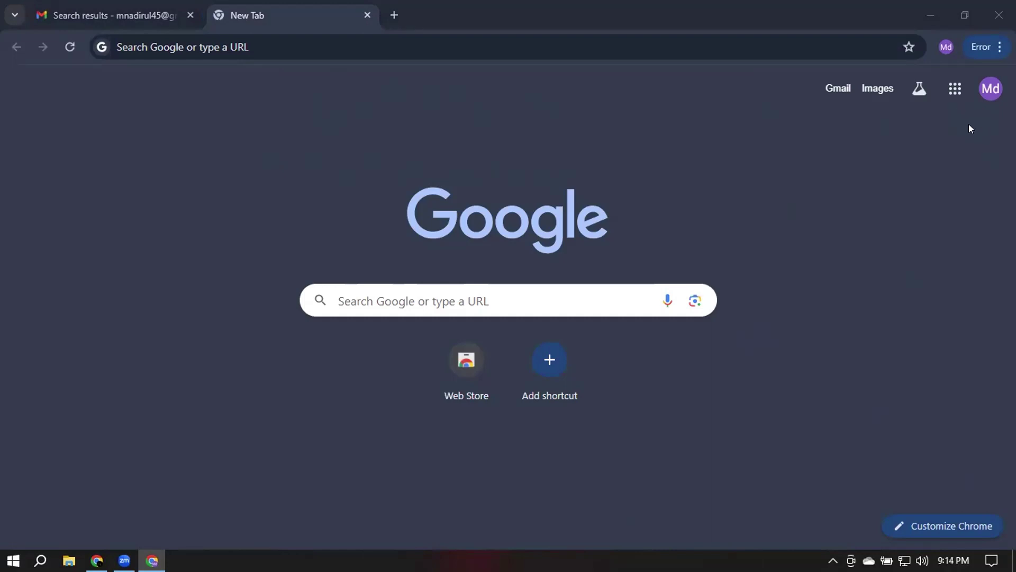
click(281, 42)
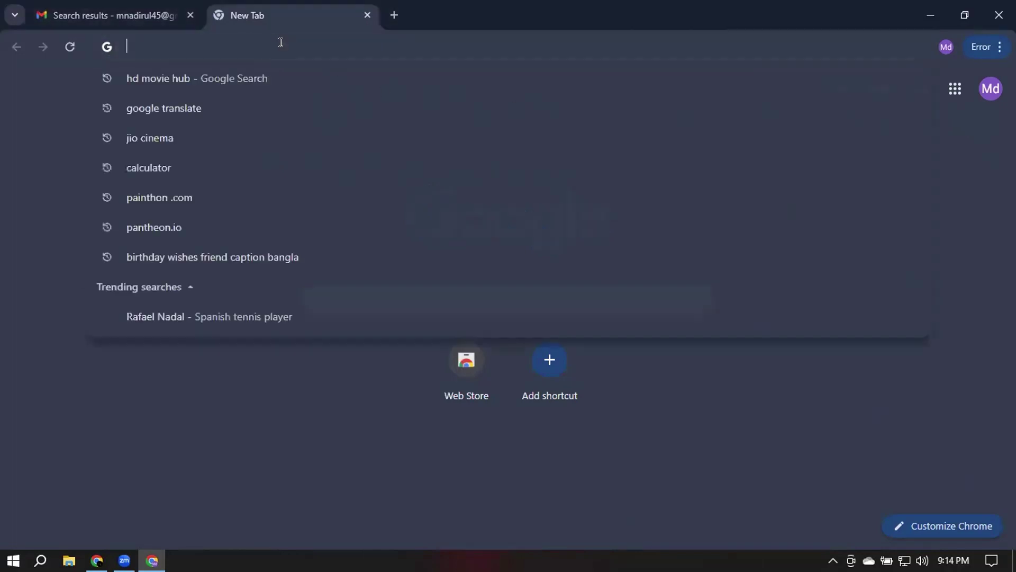
text(line)
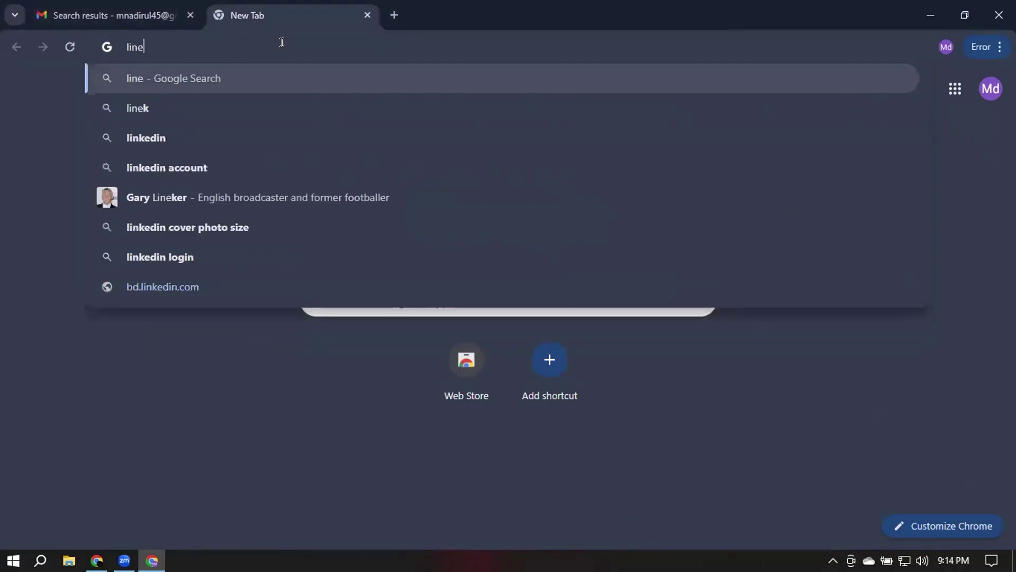
key(BackSpace)
text(ked)
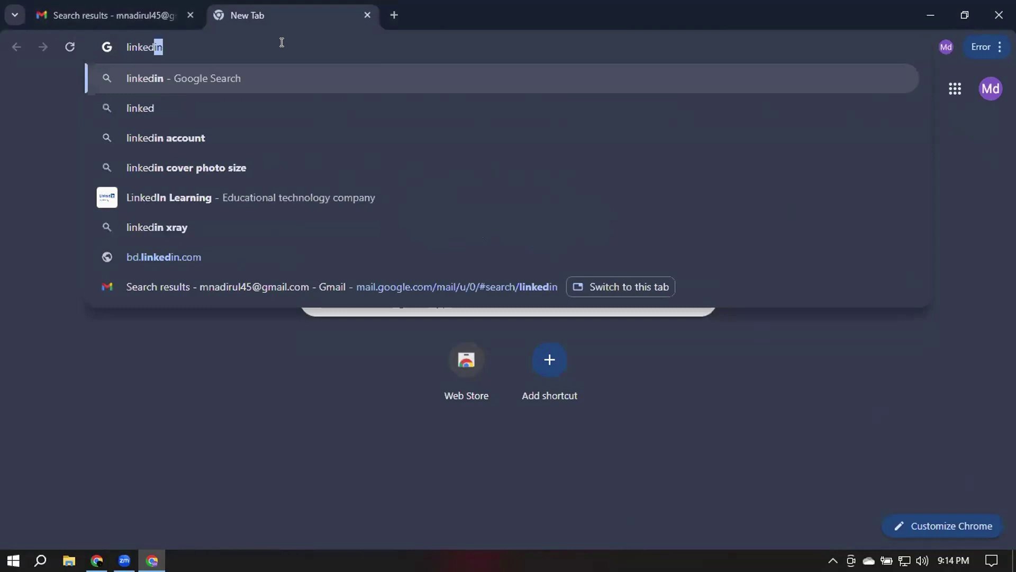
text(incom)
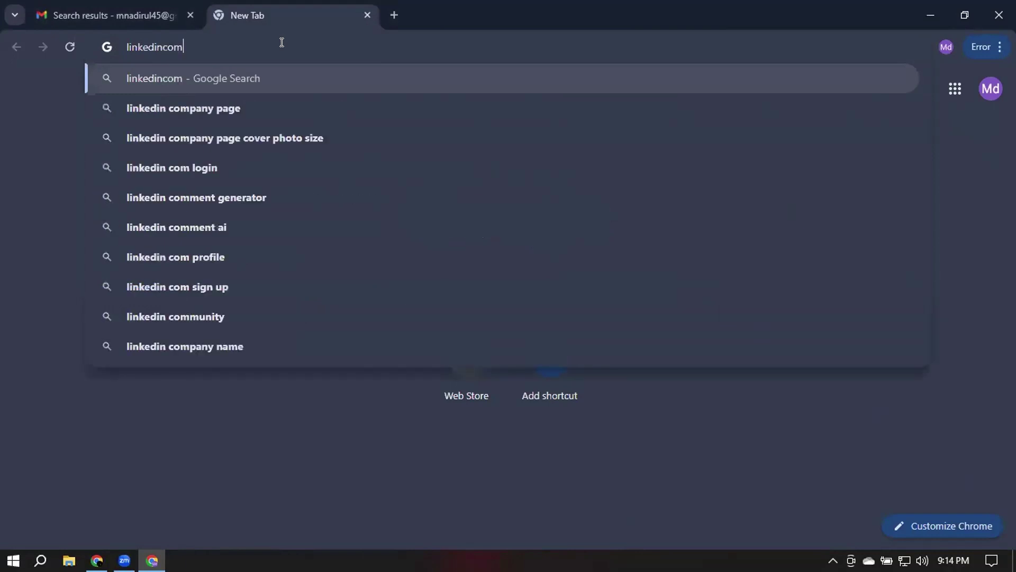
key(BackSpace)
key(BackSpace)
key(BackSpace)
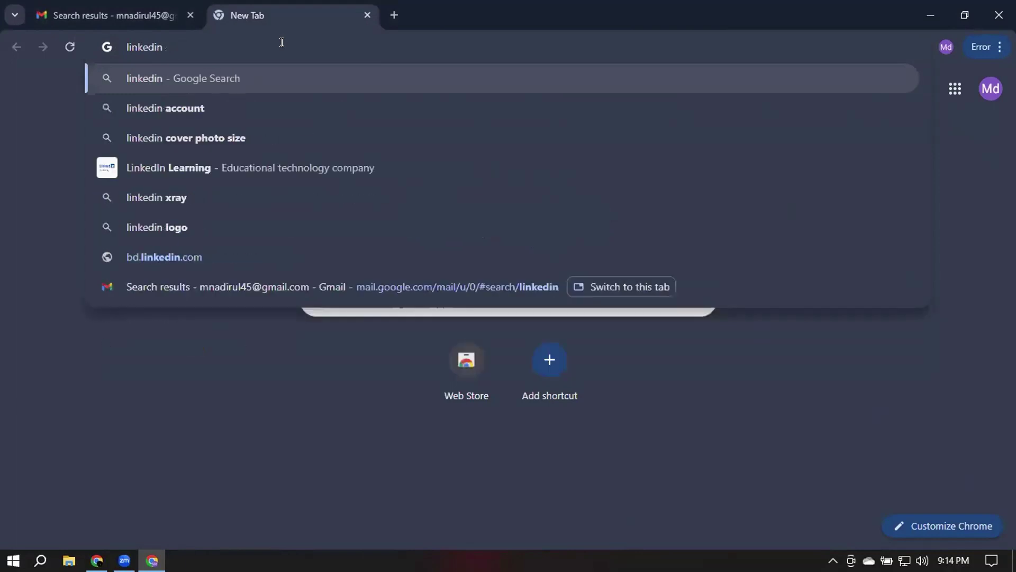
text(.com)
key(Return)
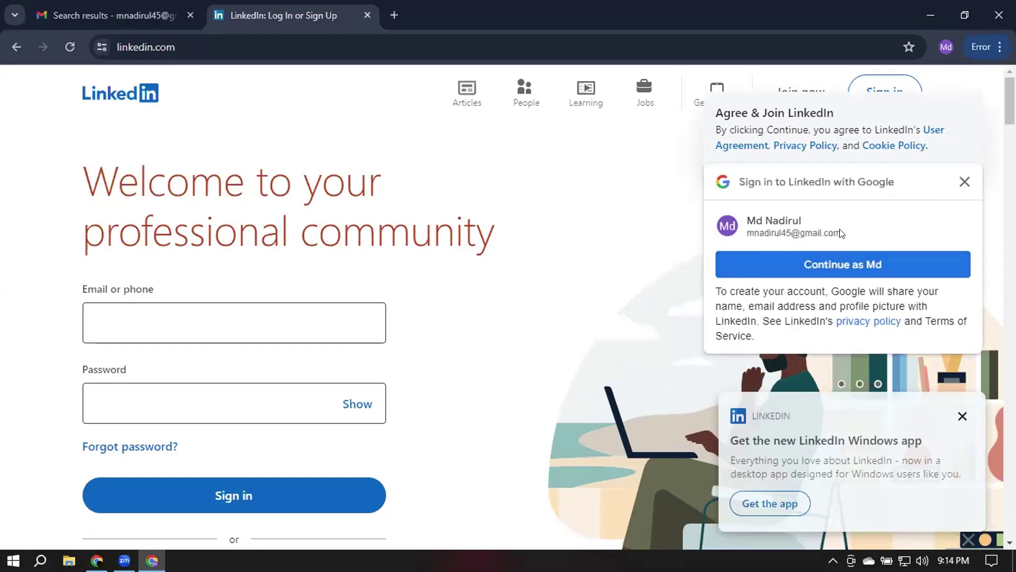
Close LinkedIn's Google sign-in offer and copy the Google account's e-mail address from a new tab
scroll(842, 231, down, 1)
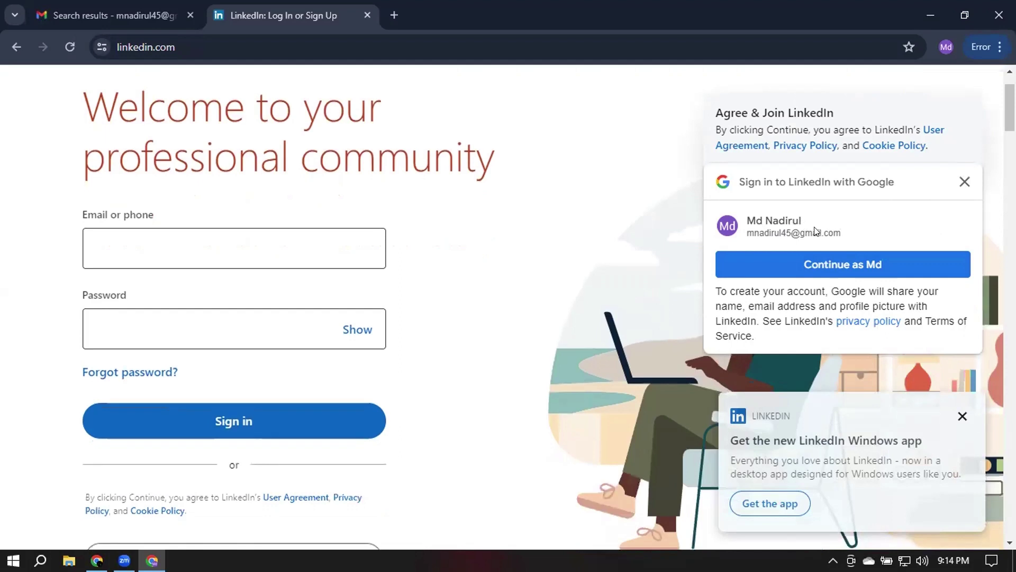
click(964, 182)
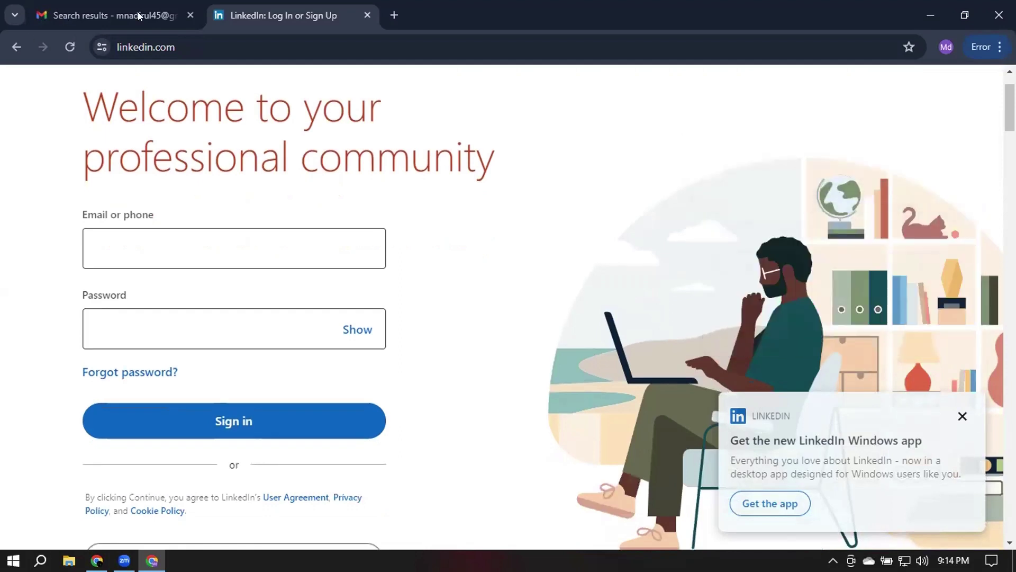
click(394, 15)
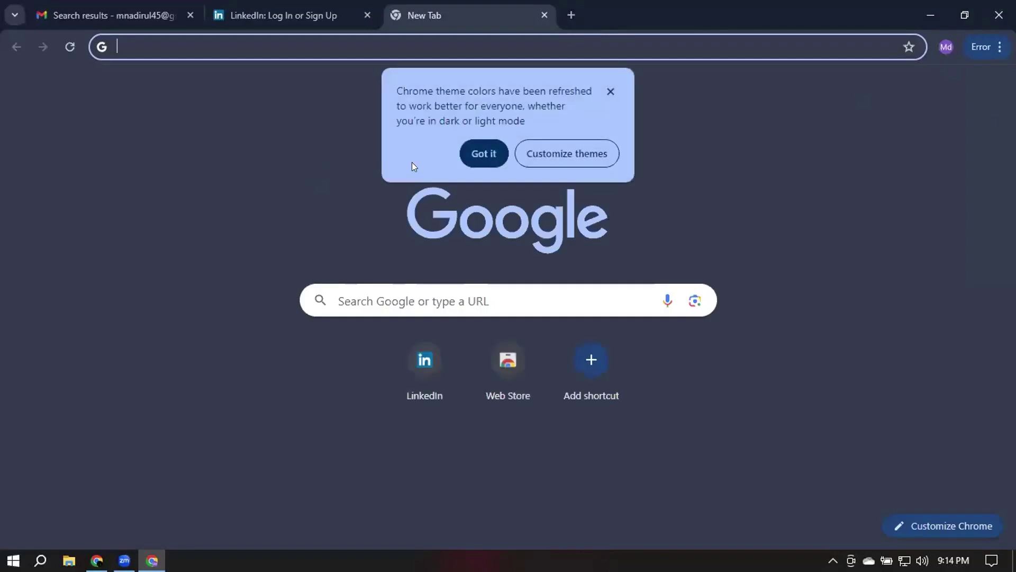
click(993, 91)
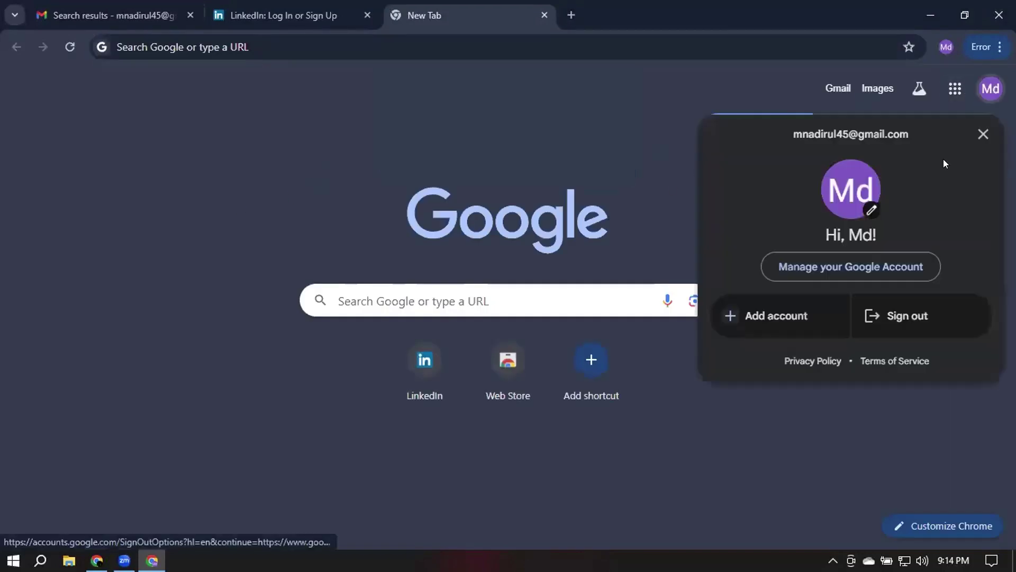
drag(790, 132, 905, 131)
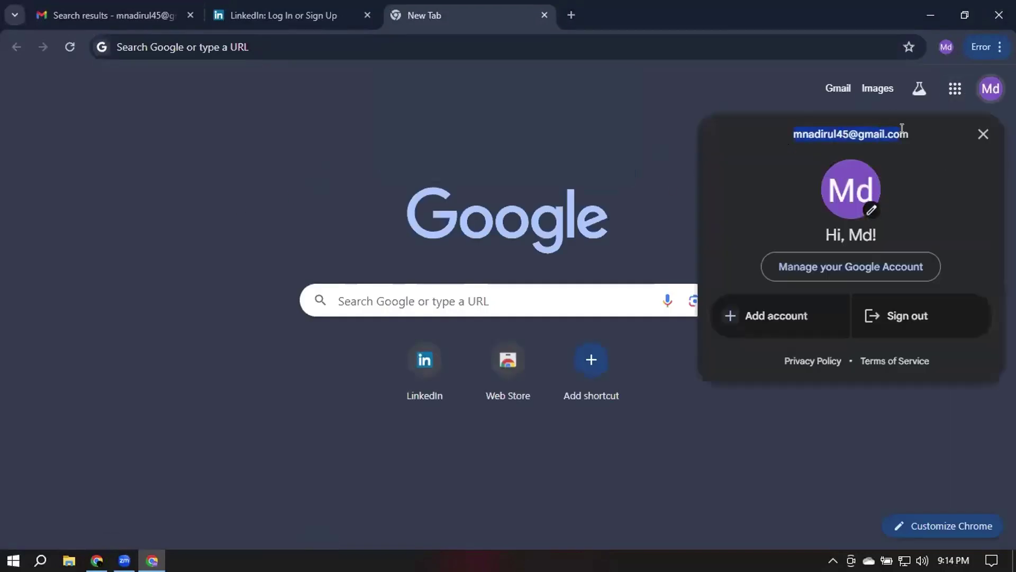
right_click(900, 133)
click(762, 150)
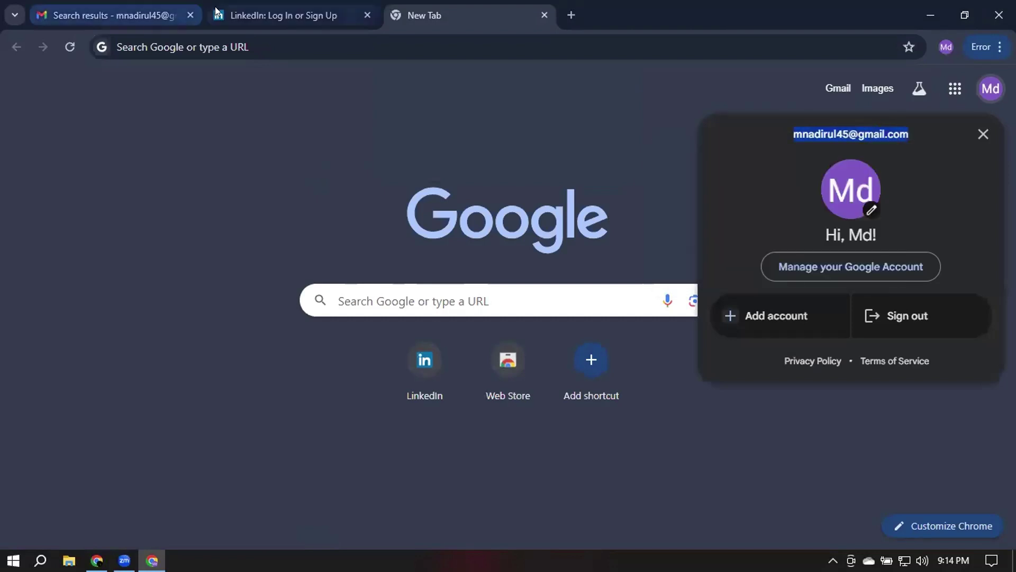
click(286, 15)
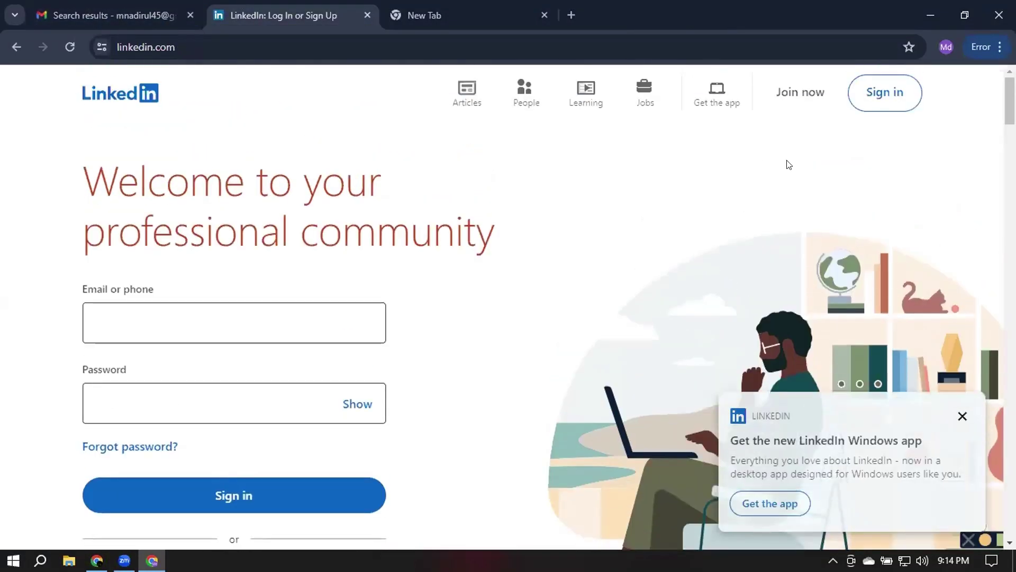
Start joining LinkedIn, paste an address into the Email field, then cut the wrong address out
click(805, 94)
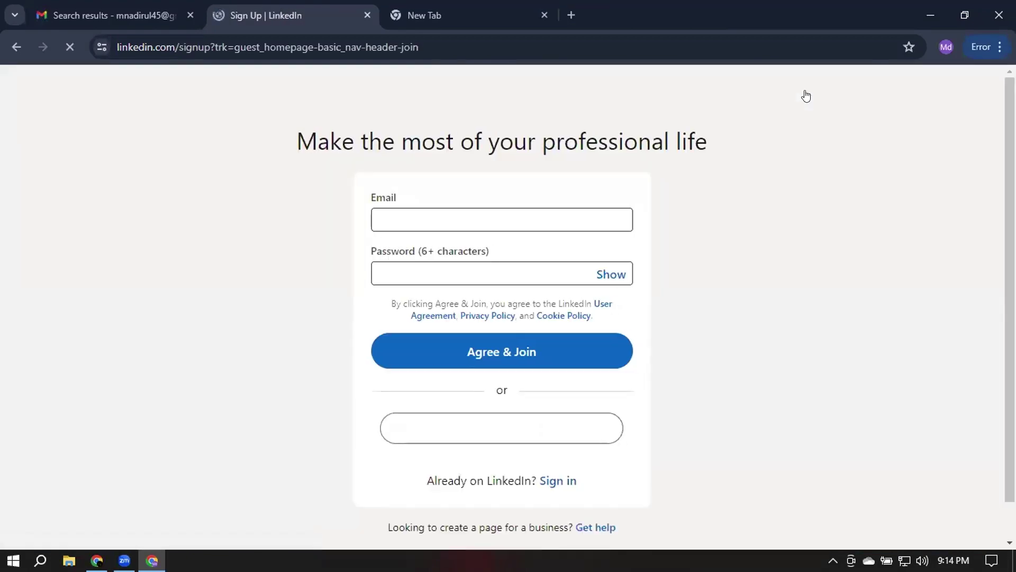
click(398, 222)
right_click(398, 224)
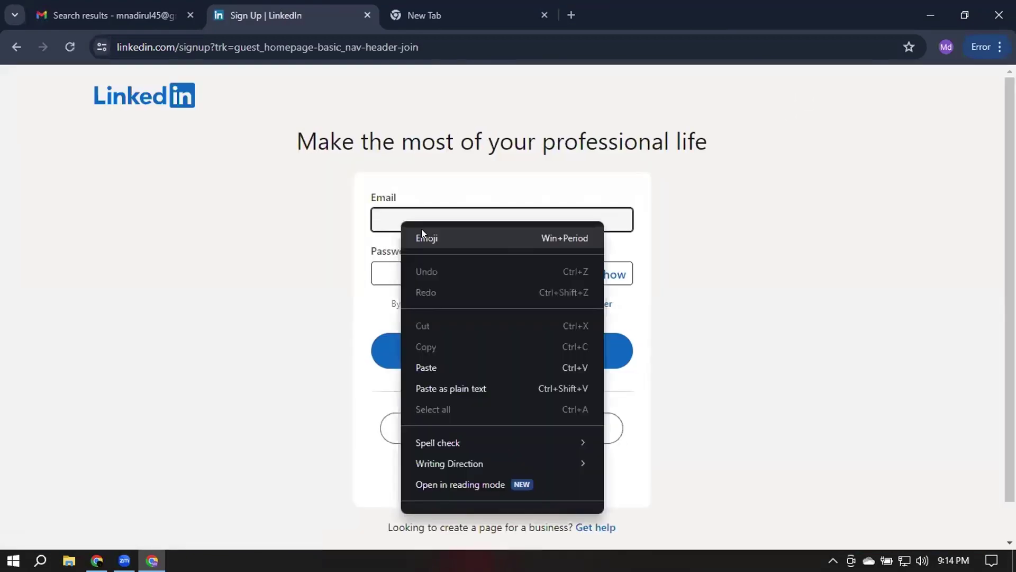
click(431, 363)
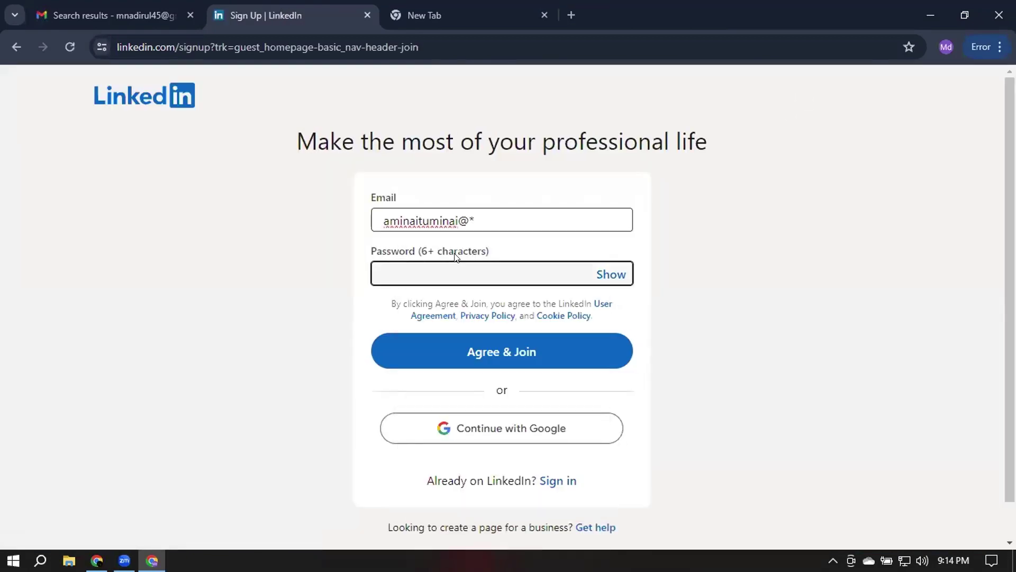
triple_click(485, 226)
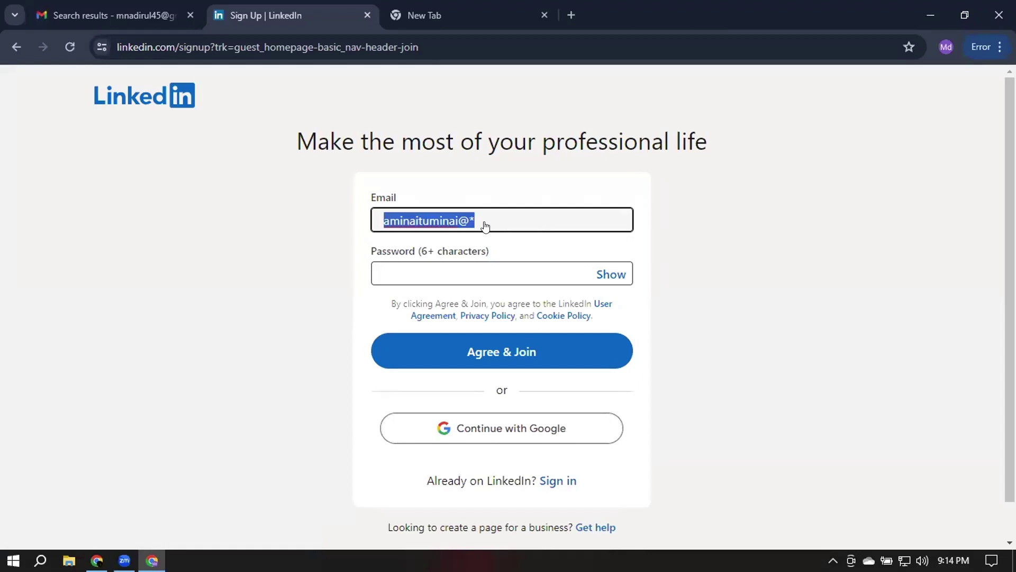
key(ctrl+x)
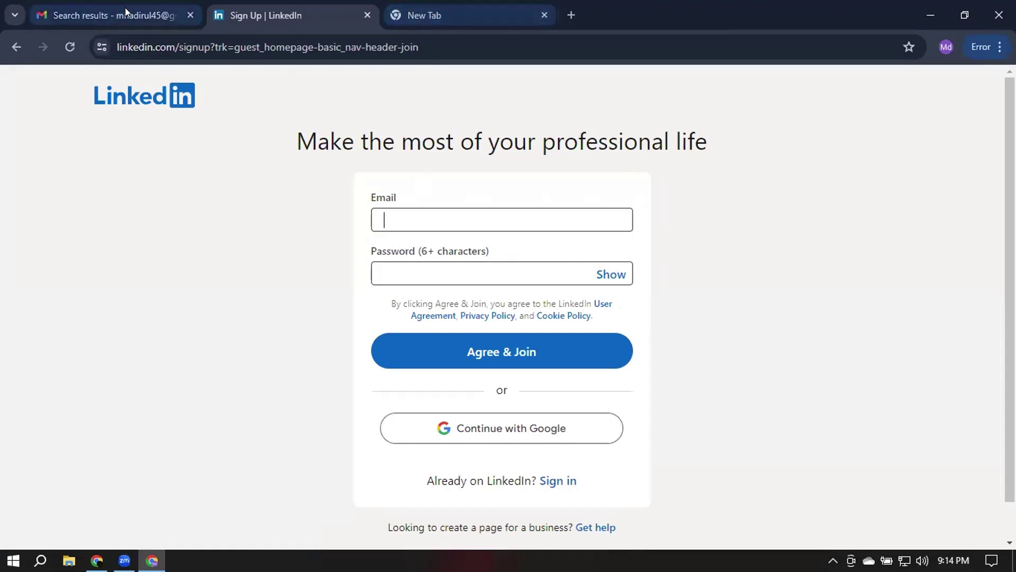
Copy the Gmail address from the Google account panel and paste it into the Email field
click(484, 6)
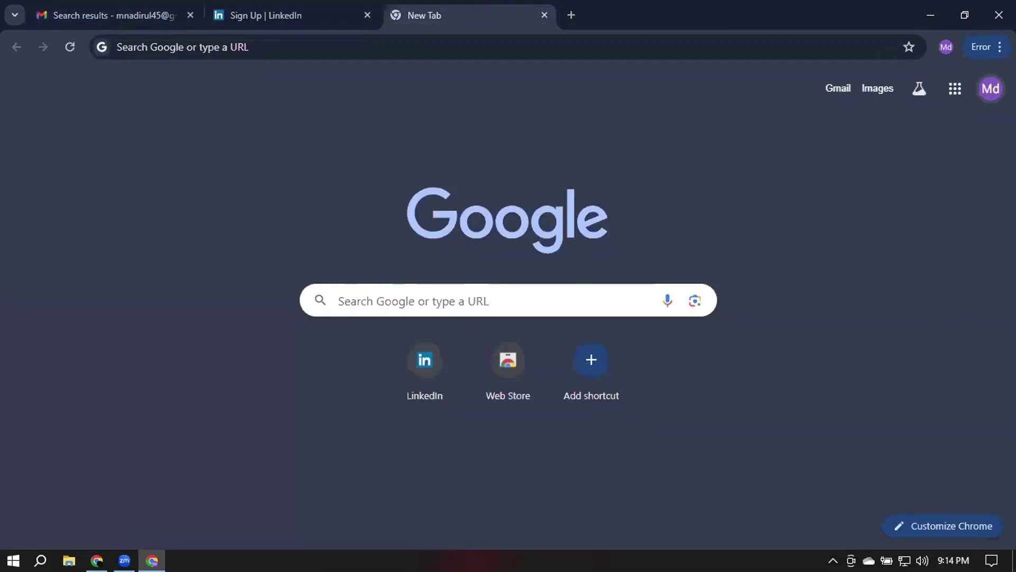
click(992, 93)
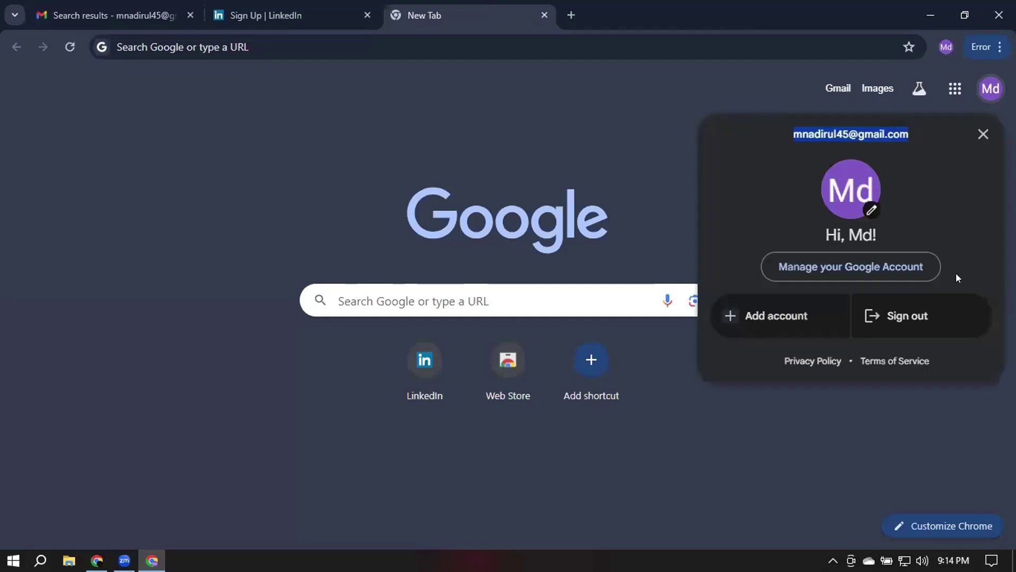
right_click(822, 139)
click(622, 153)
click(293, 10)
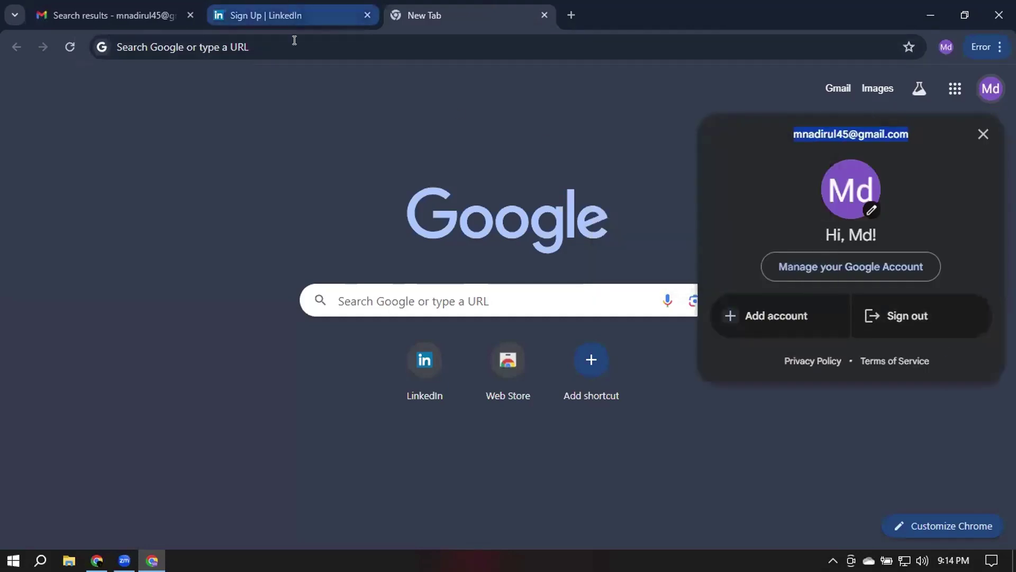
key(ctrl+v)
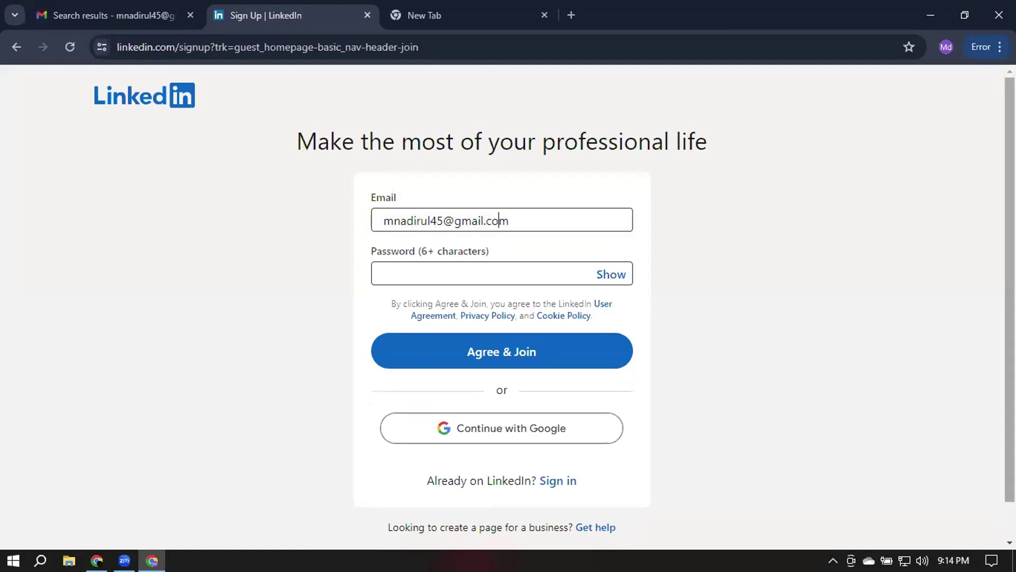
key(Left)
key(Left)
key(Left)
key(Left)
key(Left)
key(Left)
key(Left)
key(Left)
key(Left)
key(Left)
key(Left)
key(Left)
key(Left)
key(Left)
key(Left)
key(Left)
key(Left)
key(Left)
key(Left)
Enter a password, reveal it to check it, and agree to join
click(476, 271)
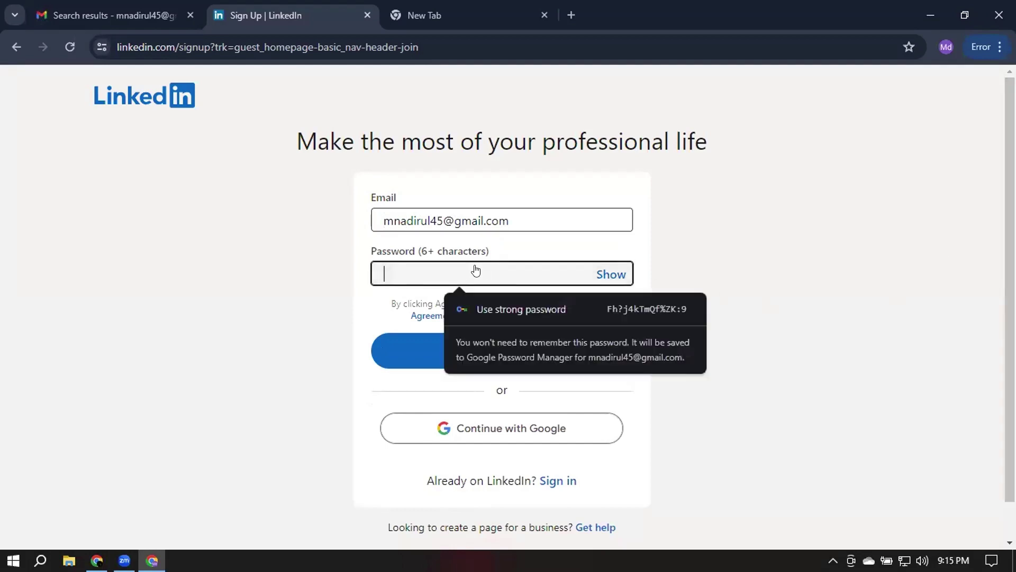
text(••••••••)
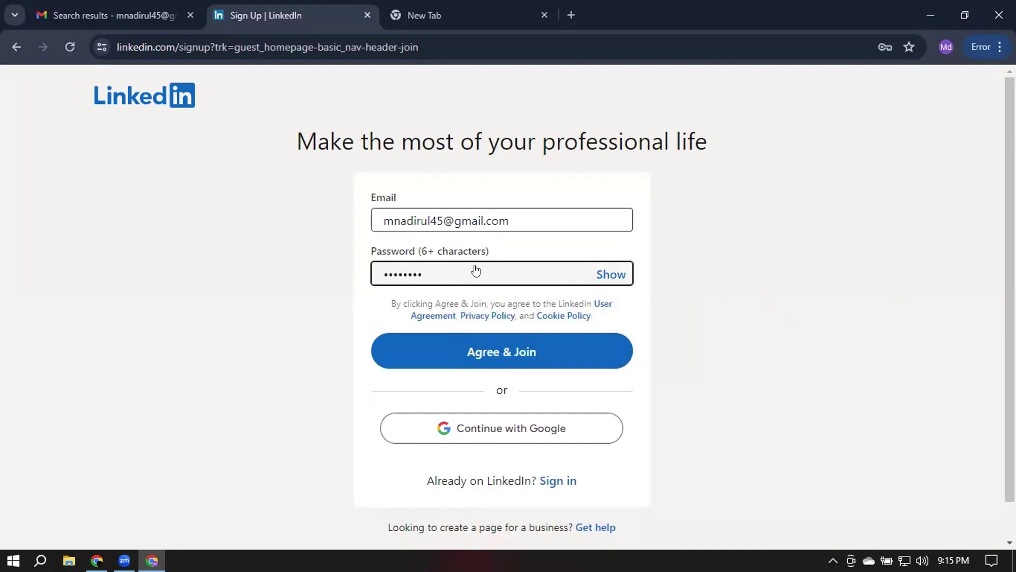
text(••)
click(504, 215)
click(530, 279)
click(613, 277)
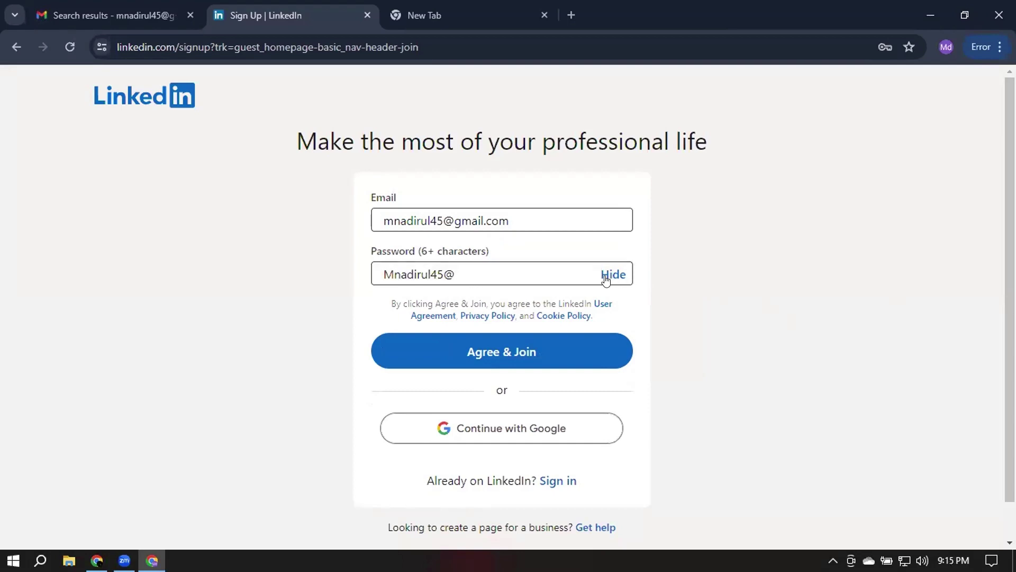
click(608, 276)
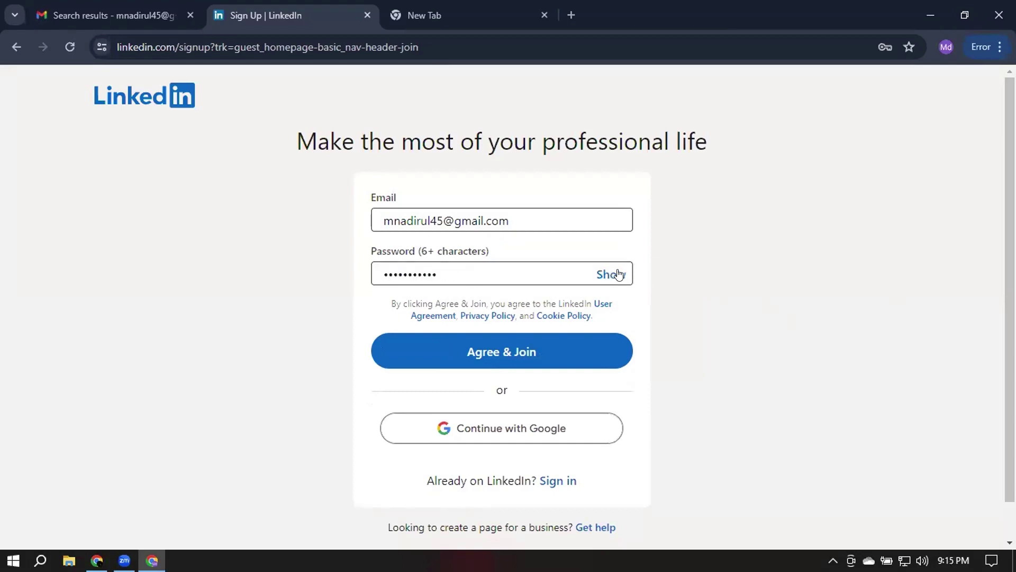
click(505, 351)
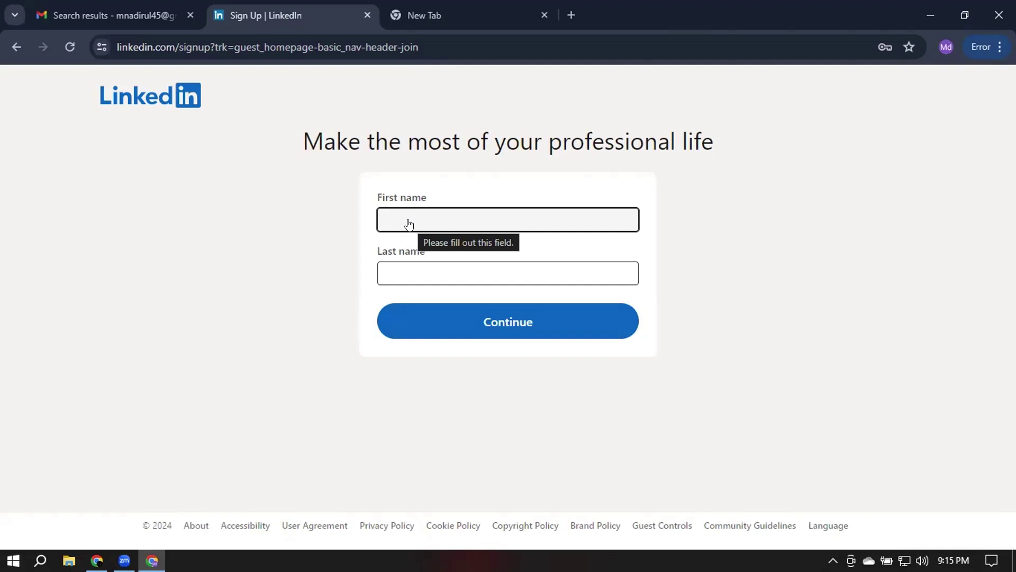
Enter the user's first name and last name and continue
click(408, 224)
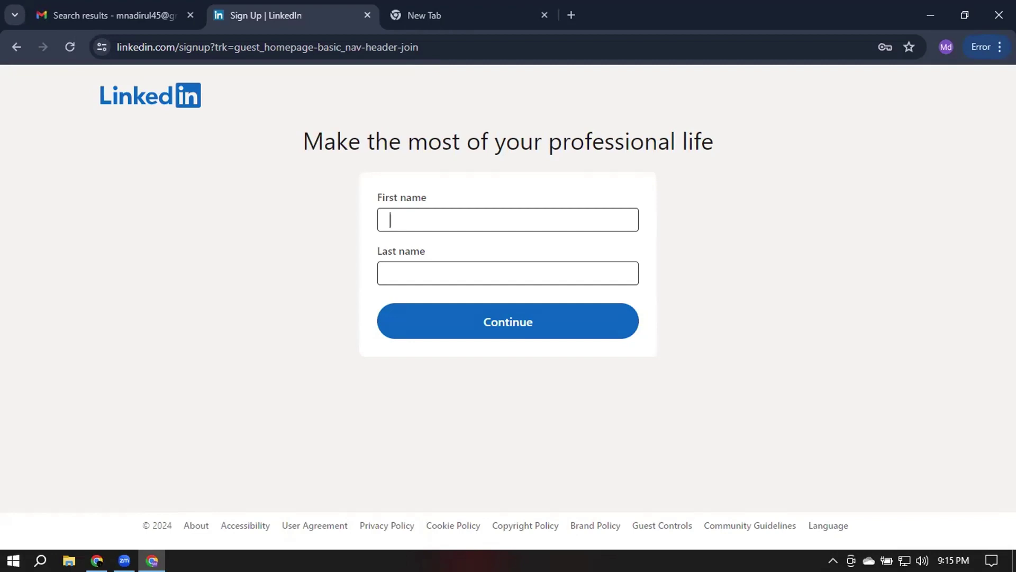
text(MD)
key(BackSpace)
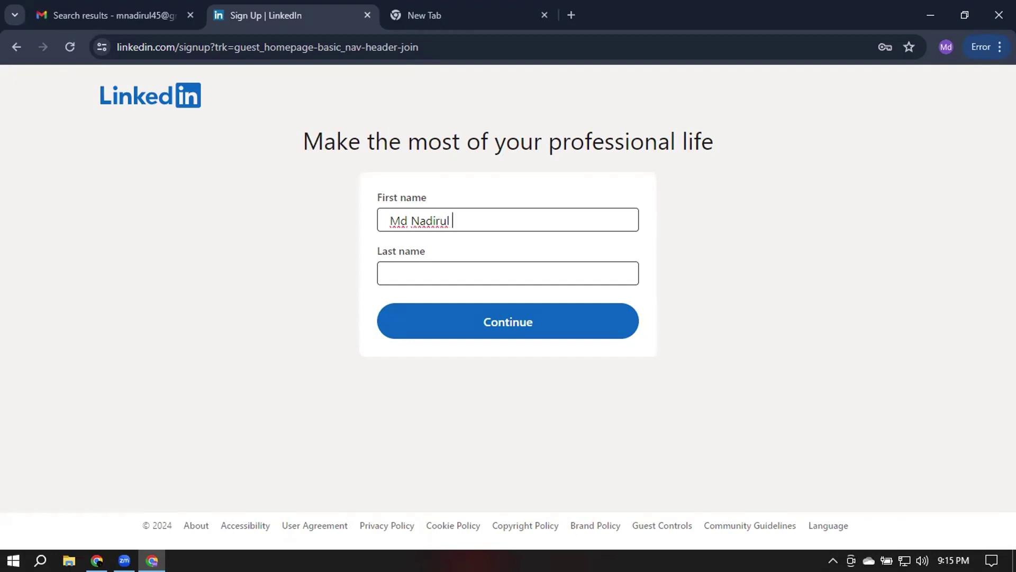
click(495, 271)
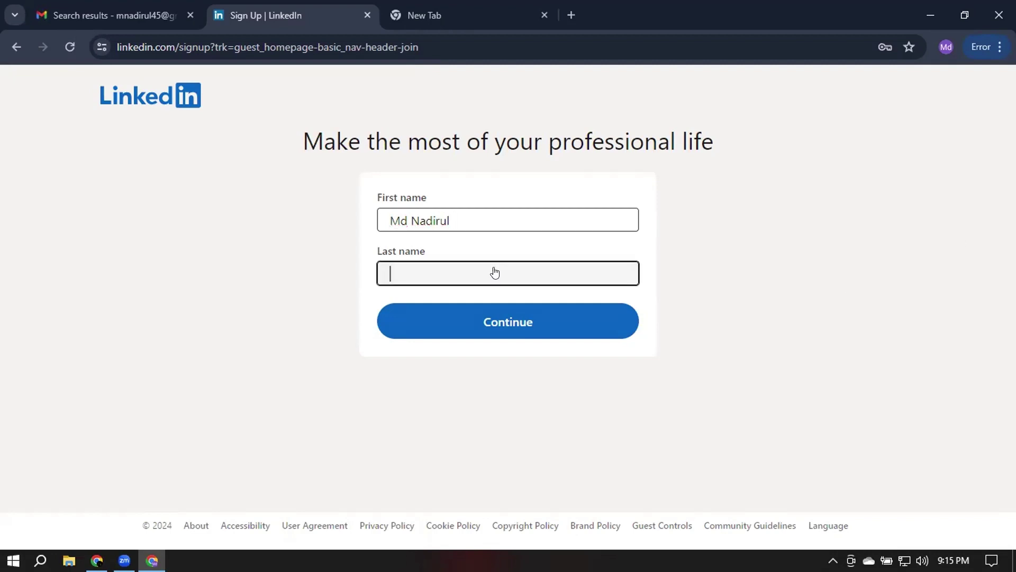
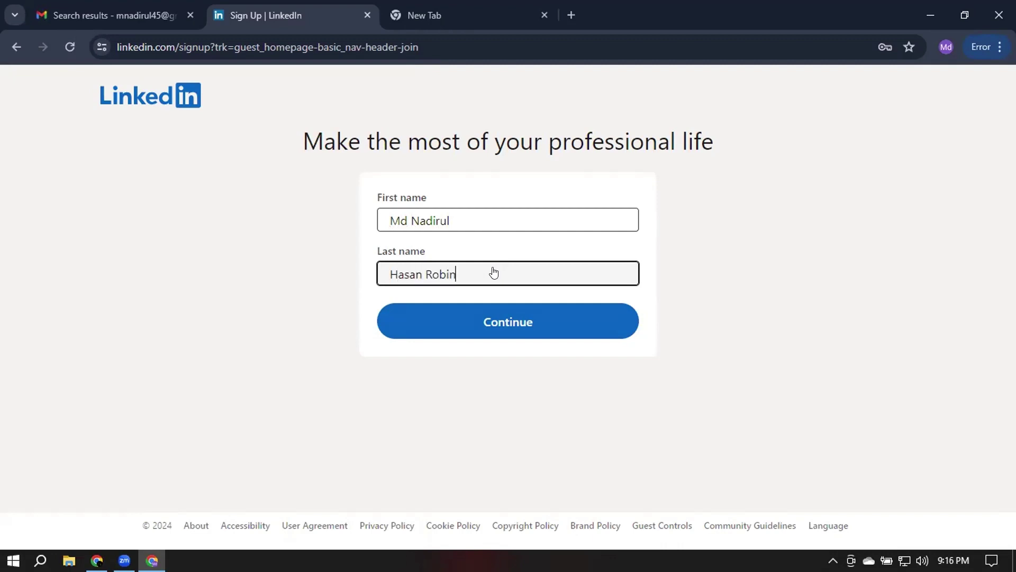
click(490, 332)
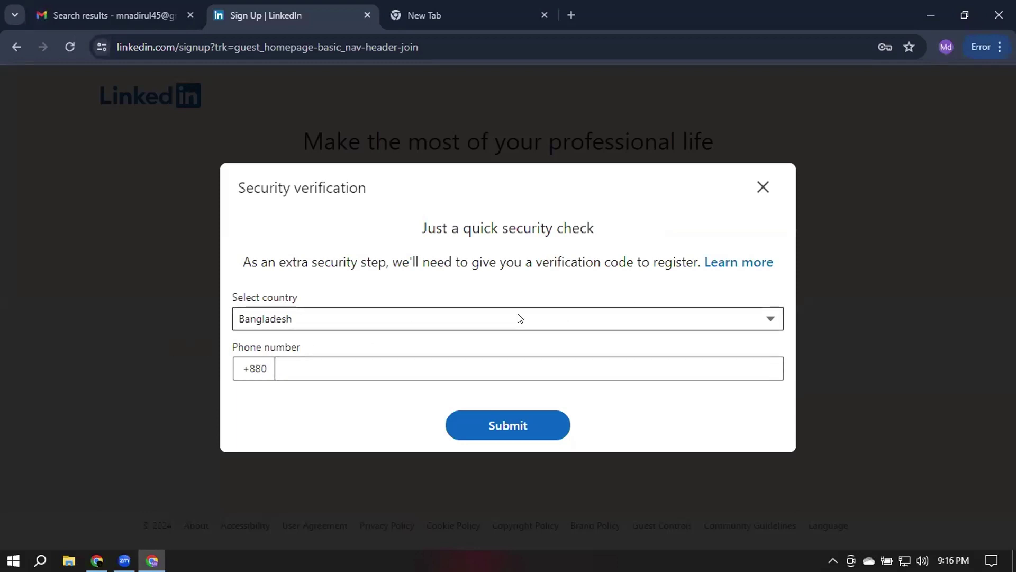
Paste the Bangladesh phone number, delete its leading 0, and submit it to get a code
click(364, 366)
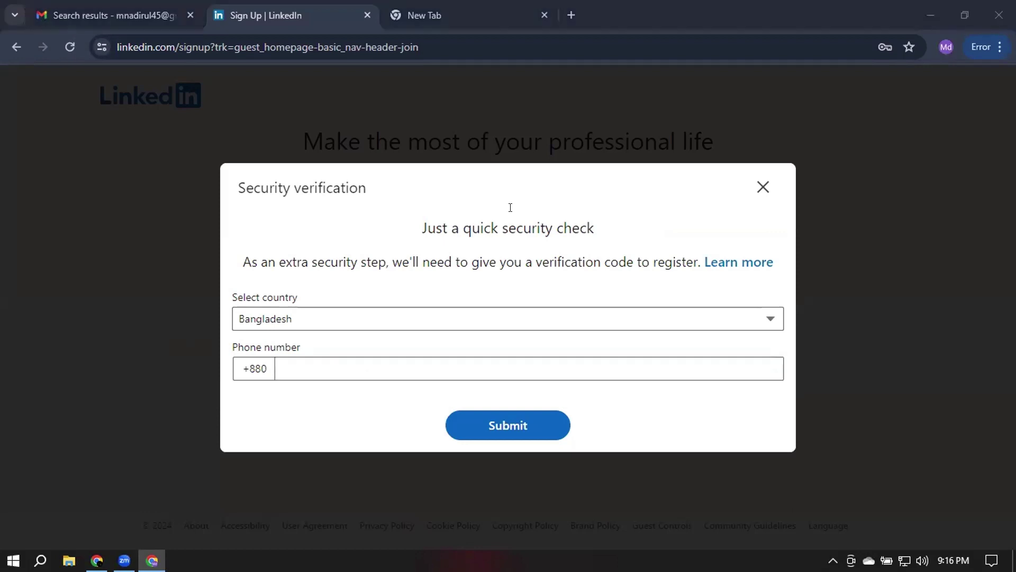
click(306, 367)
key(ctrl+v)
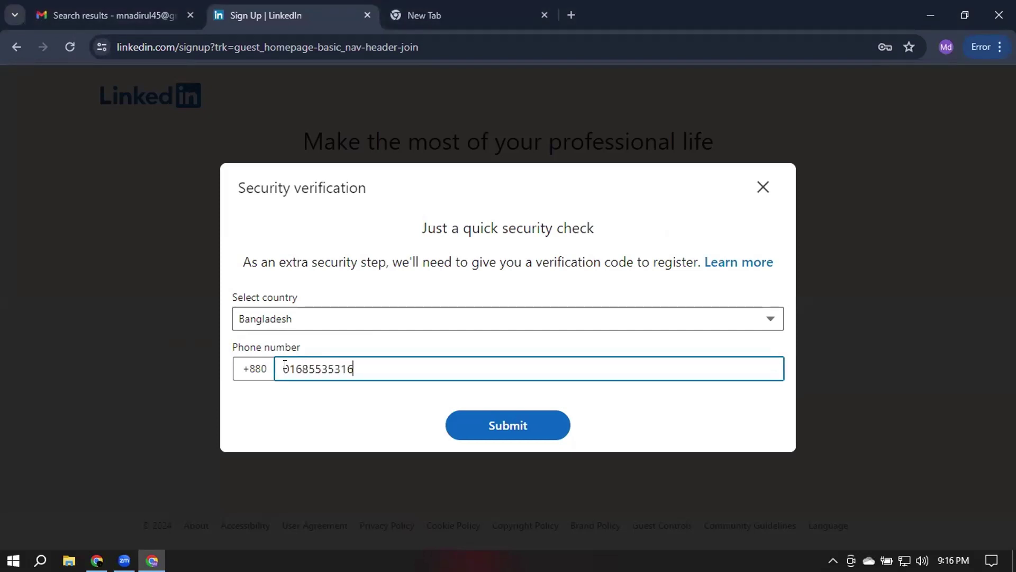
click(288, 367)
key(BackSpace)
click(486, 425)
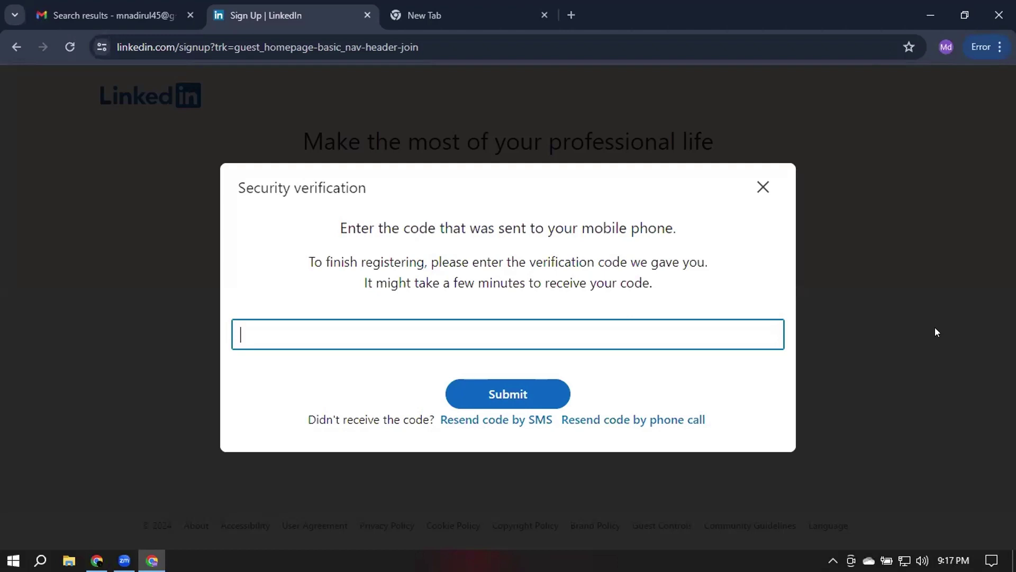
Close the security verification dialog and navigate back to the LinkedIn welcome page
click(762, 186)
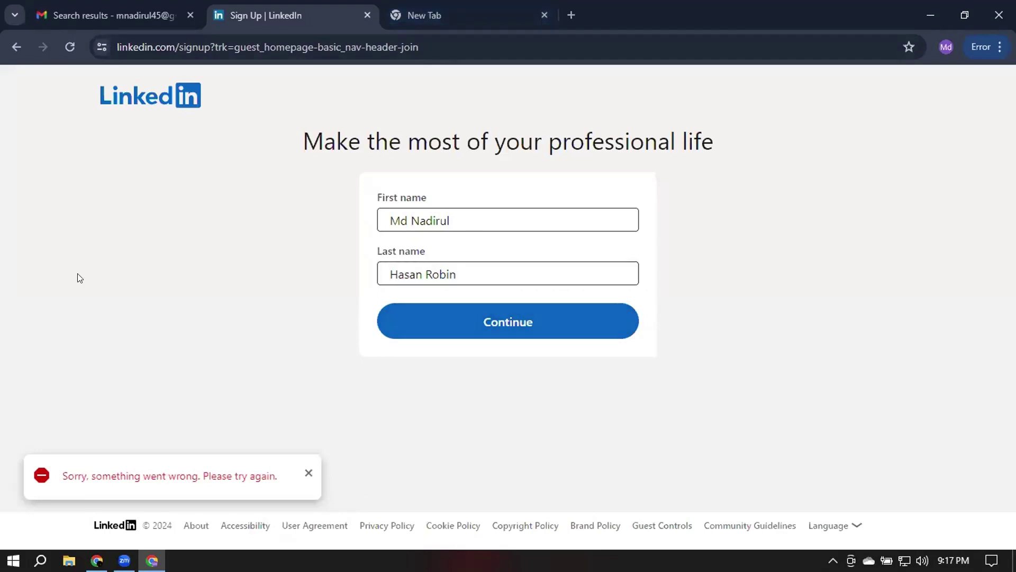
click(12, 45)
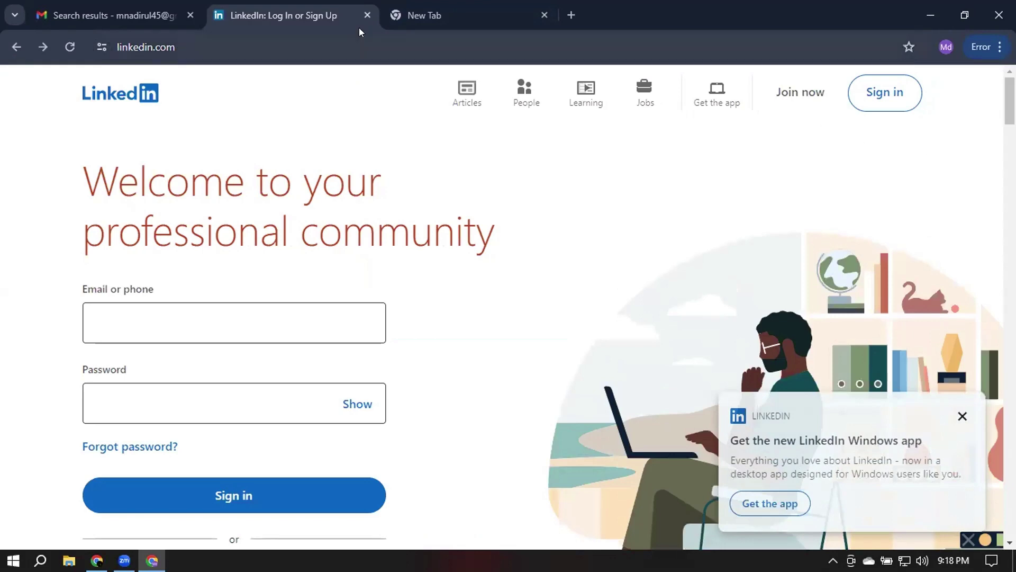
Close the old LinkedIn tab and reopen linkedin.com by typing 'linke' and accepting the autocompletion
click(367, 15)
click(196, 44)
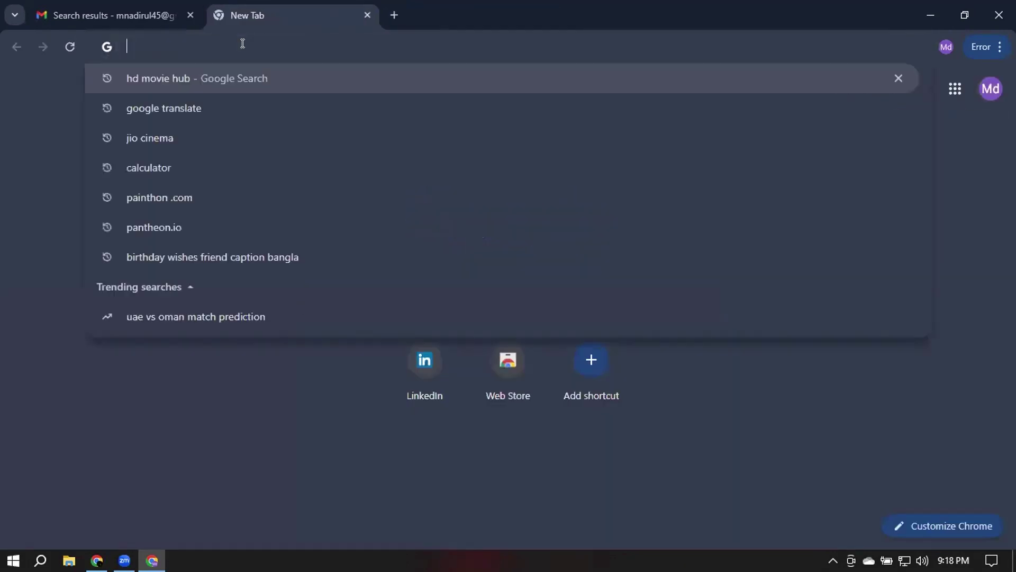
text(linked)
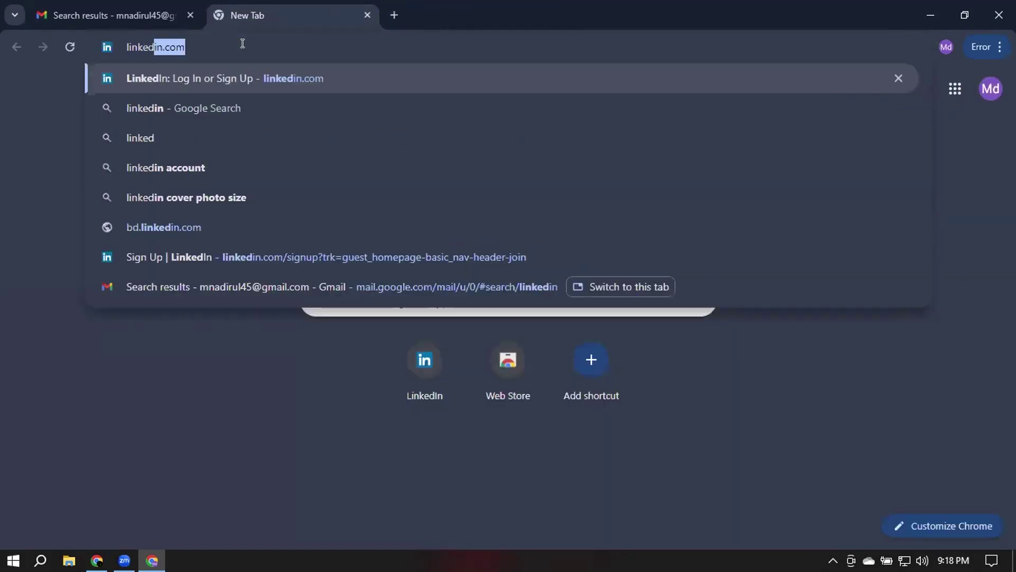
key(Return)
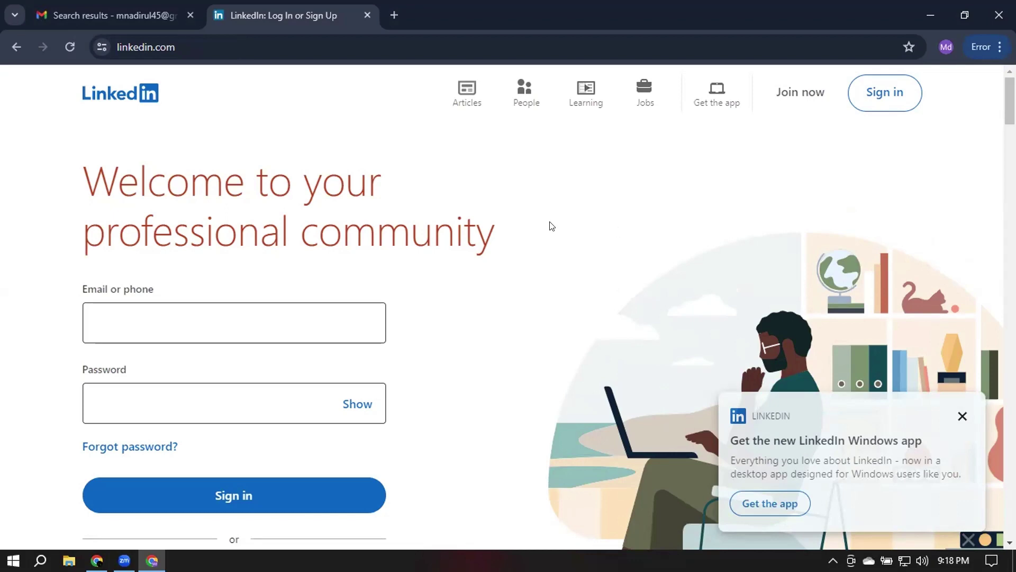
Continue with Google using the Gmail account, confirm, and click Agree & Join on the Join LinkedIn form
click(887, 106)
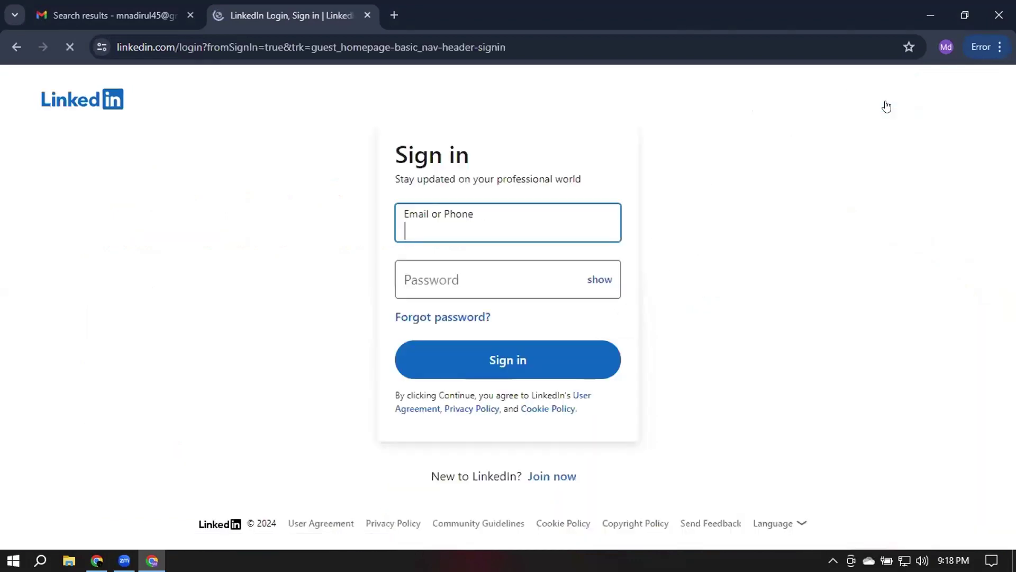
scroll(707, 254, down, 3)
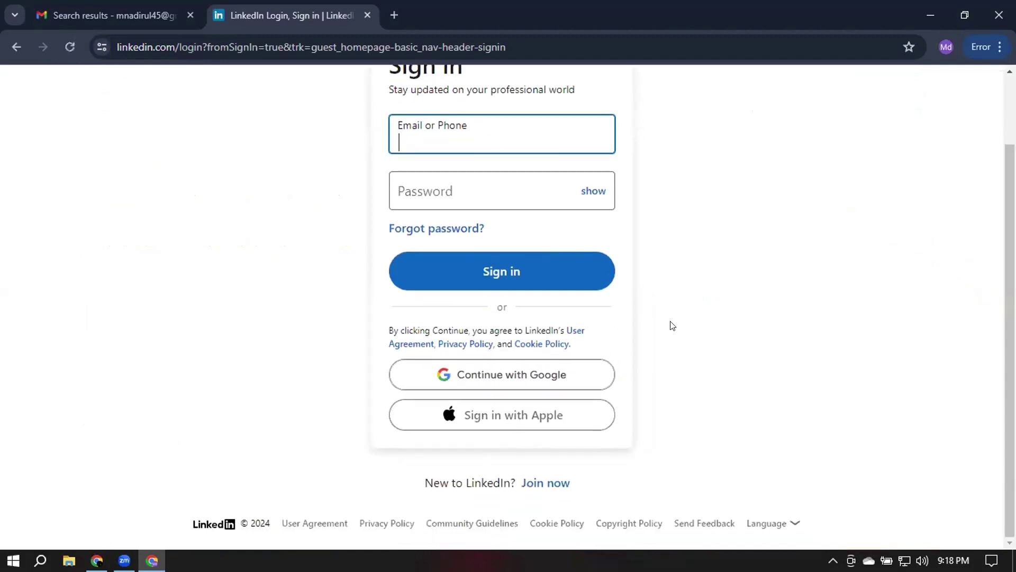
click(522, 374)
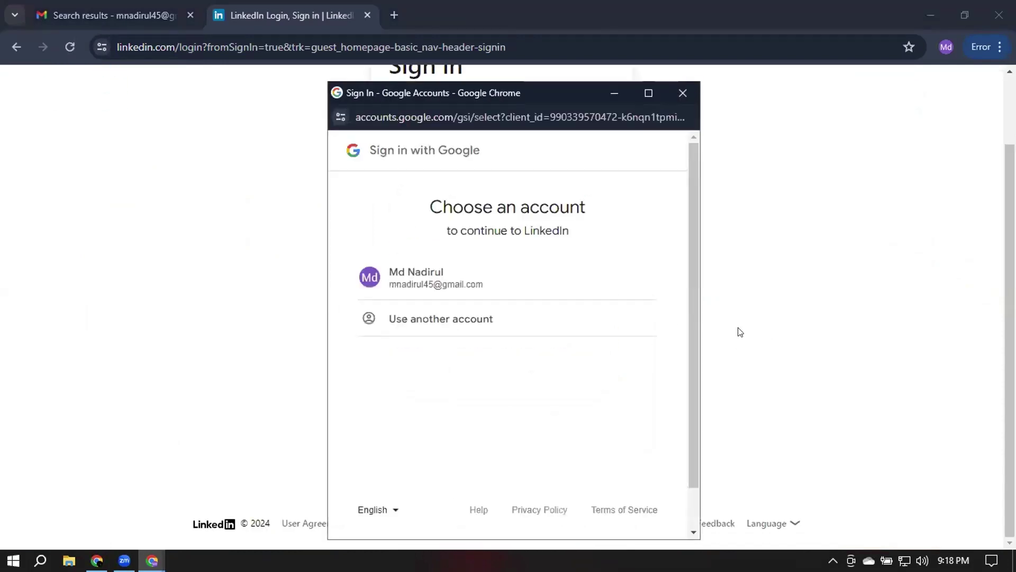
click(468, 282)
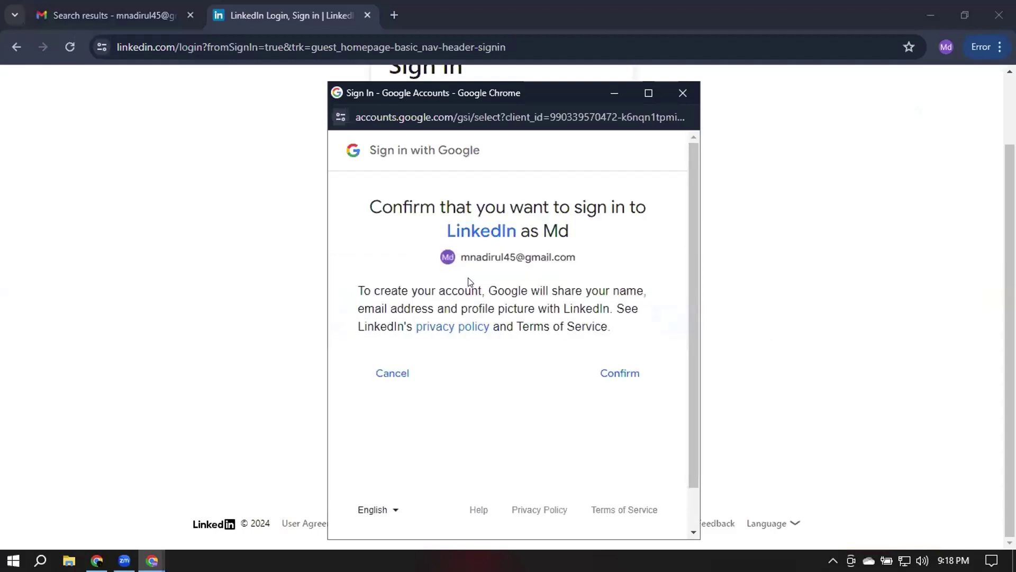
click(615, 374)
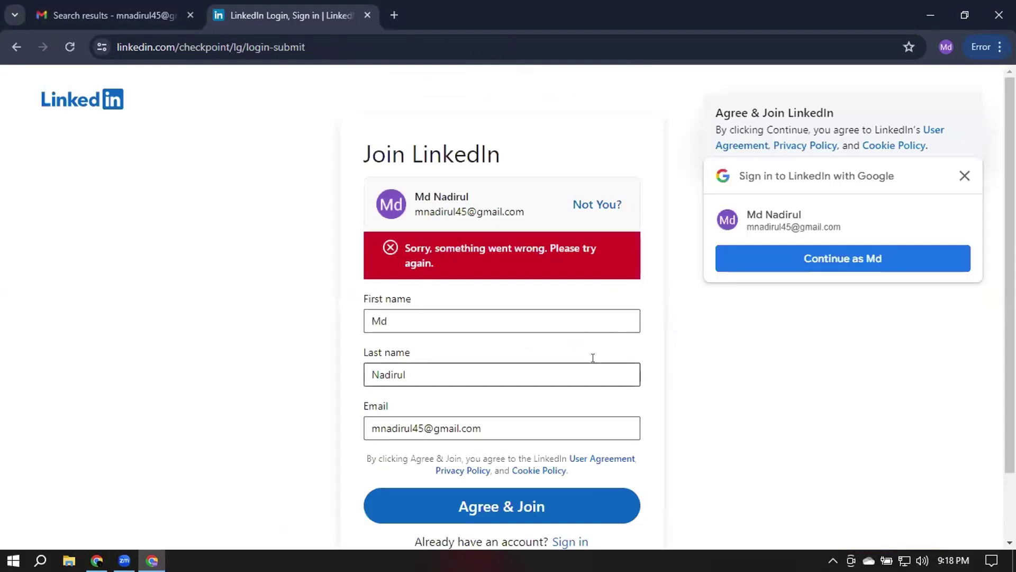
scroll(593, 358, down, 2)
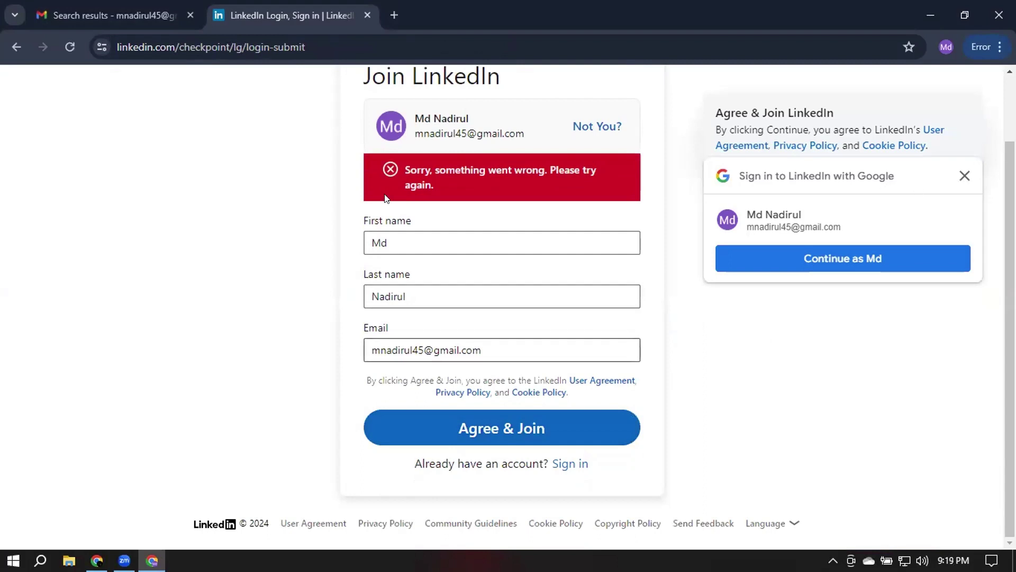
click(519, 439)
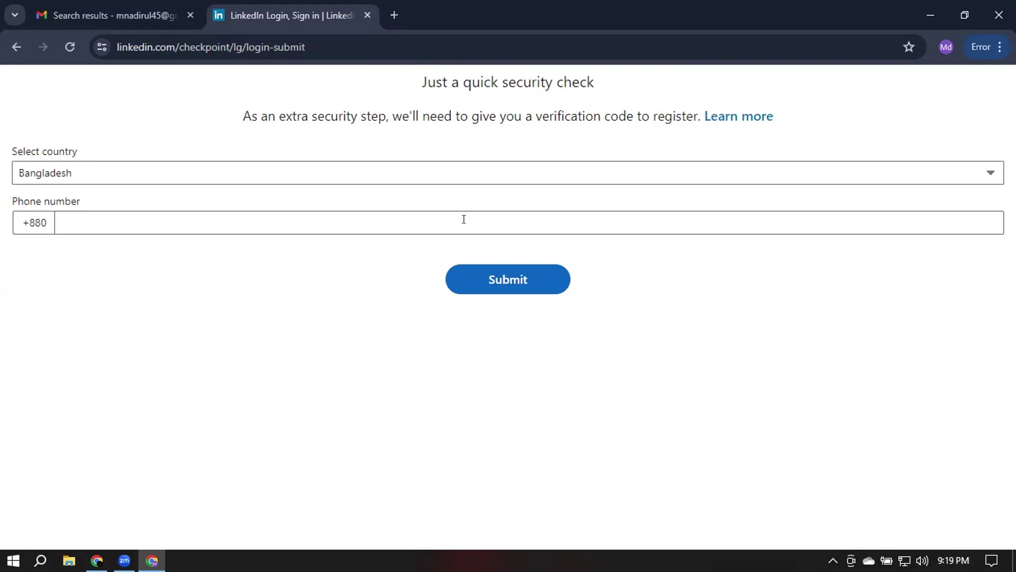
Open the security verification help article and read down through its content
click(746, 115)
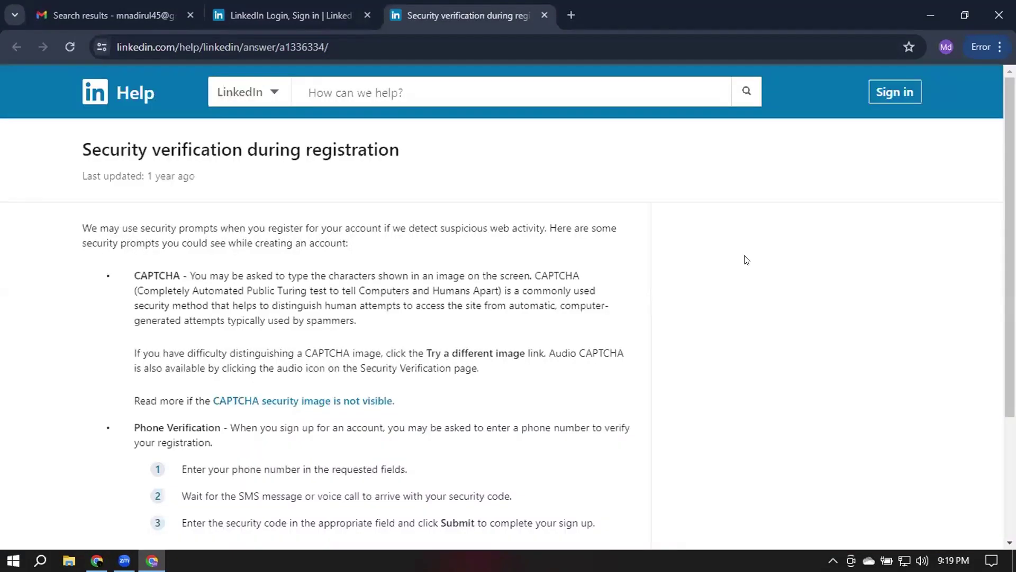
scroll(617, 269, down, 3)
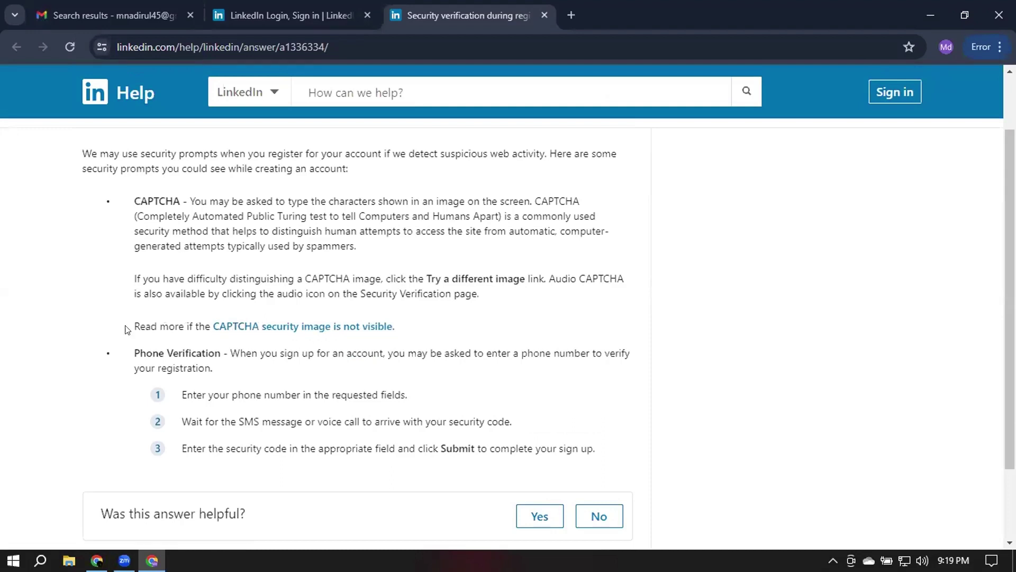
drag(132, 325, 188, 320)
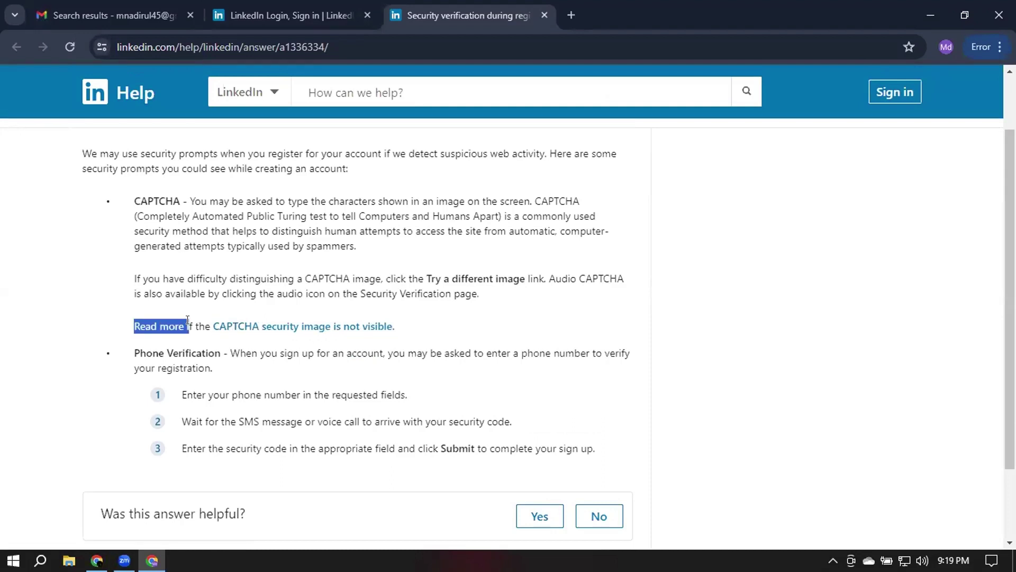
click(421, 329)
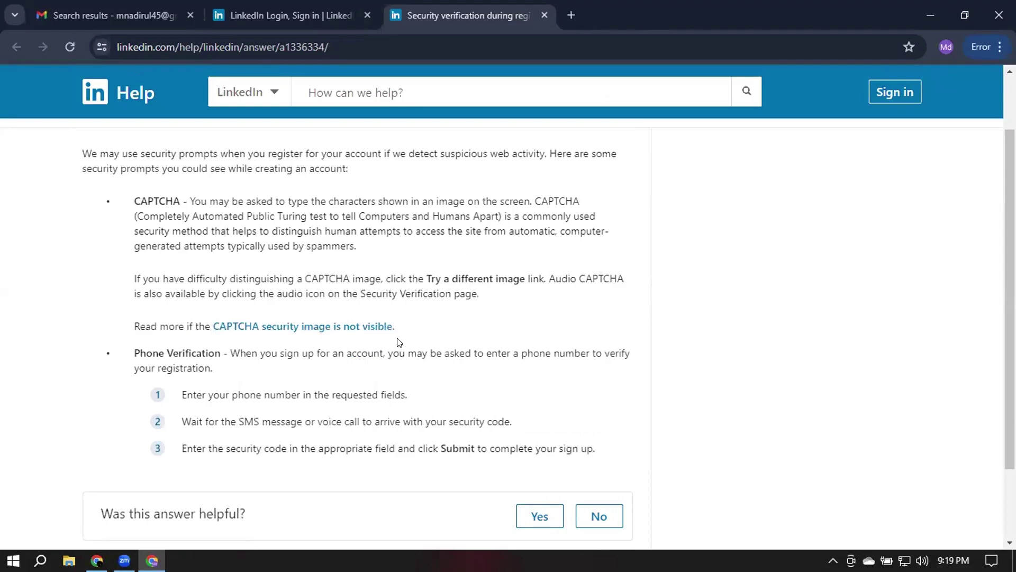
scroll(400, 343, down, 2)
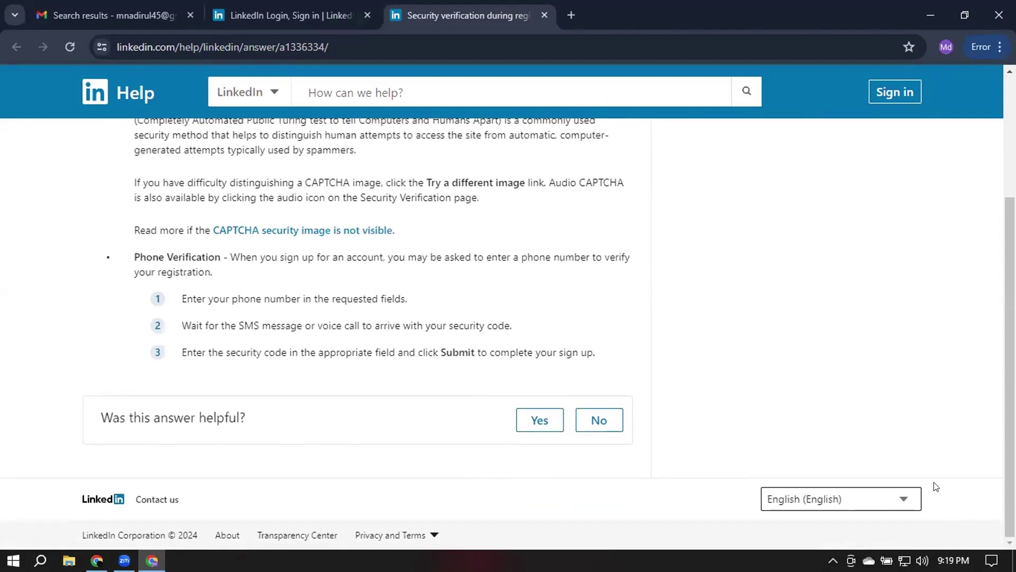
Open the 'CAPTCHA security image not visible' article and check its Last updated date
click(299, 231)
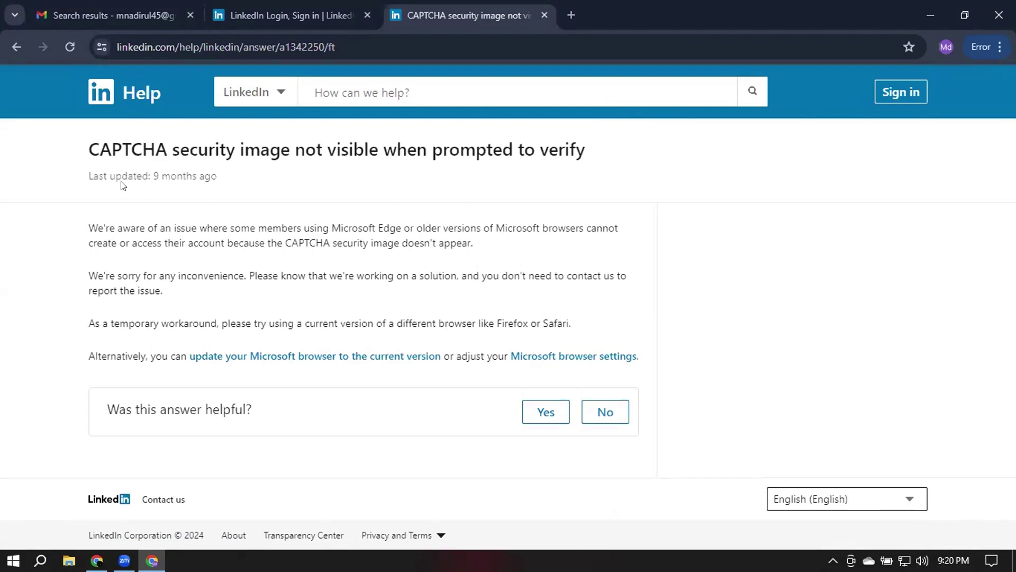
drag(89, 174, 222, 178)
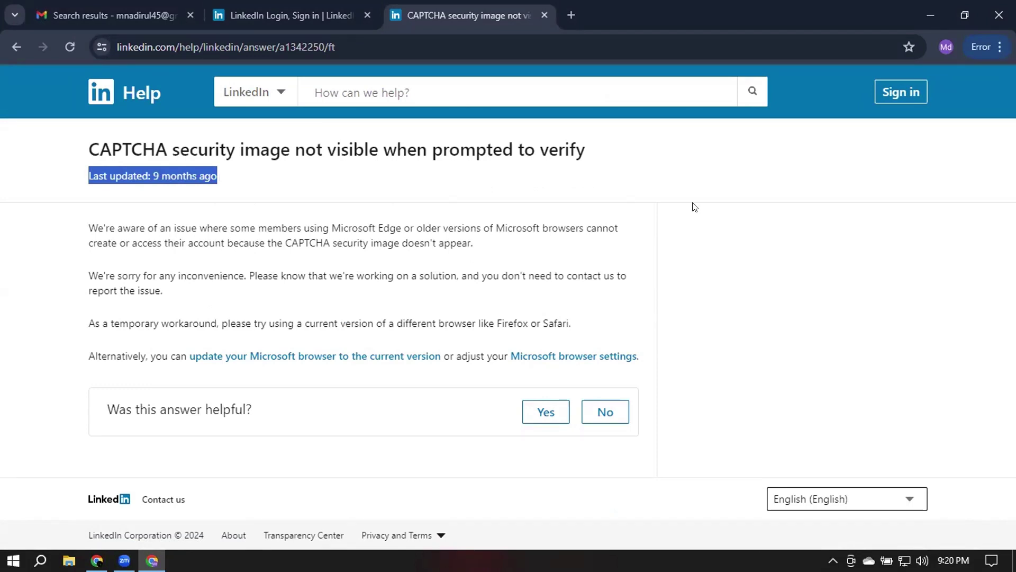
click(295, 179)
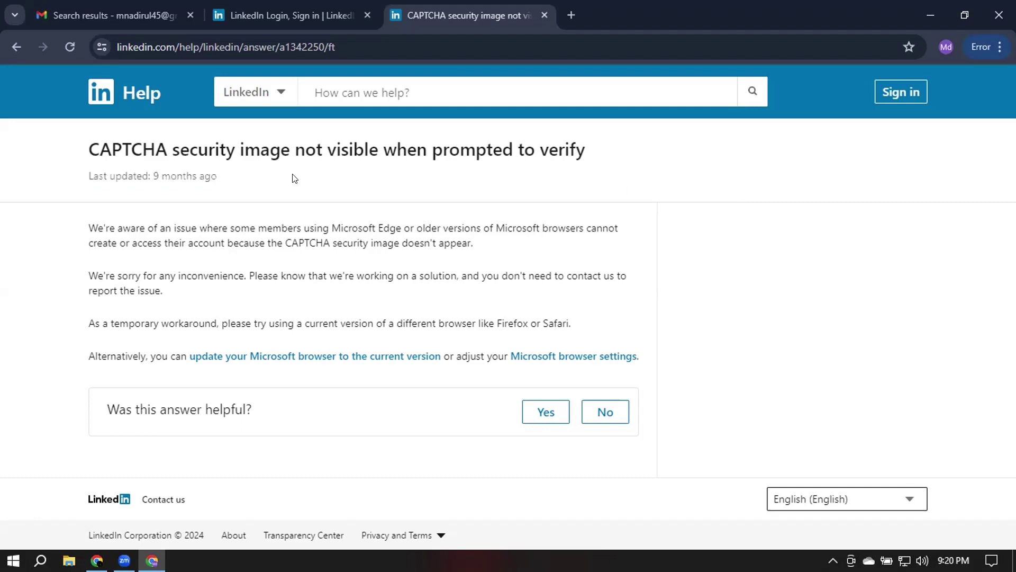
drag(78, 178, 251, 168)
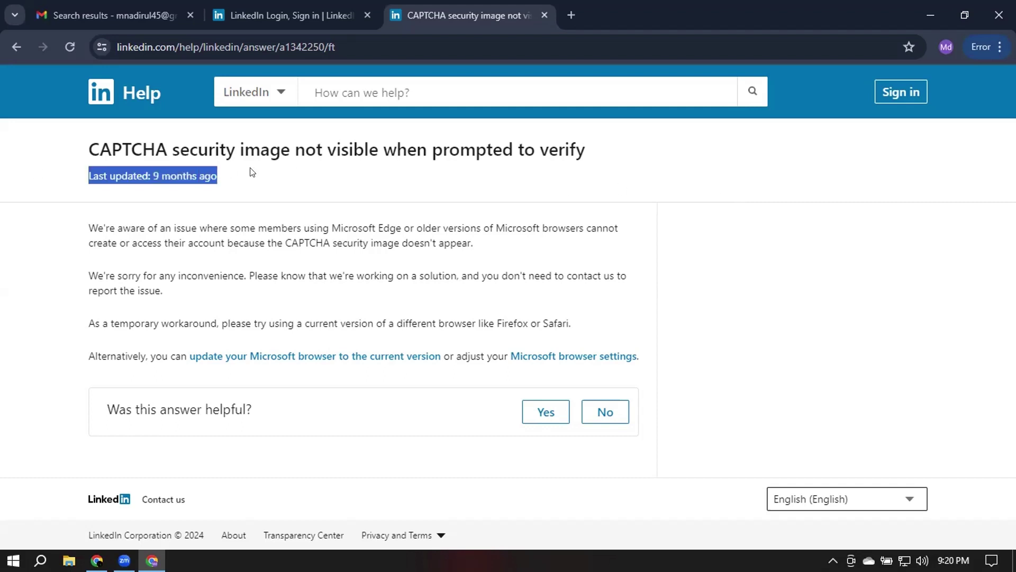
click(299, 168)
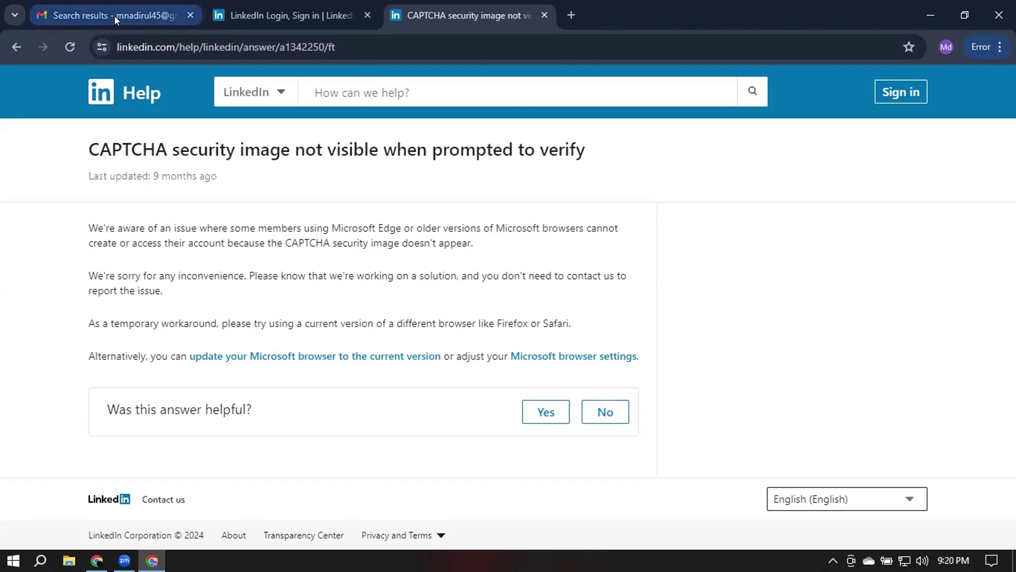
click(114, 16)
Check which Google account is signed in to Gmail, then close the account panel
click(987, 91)
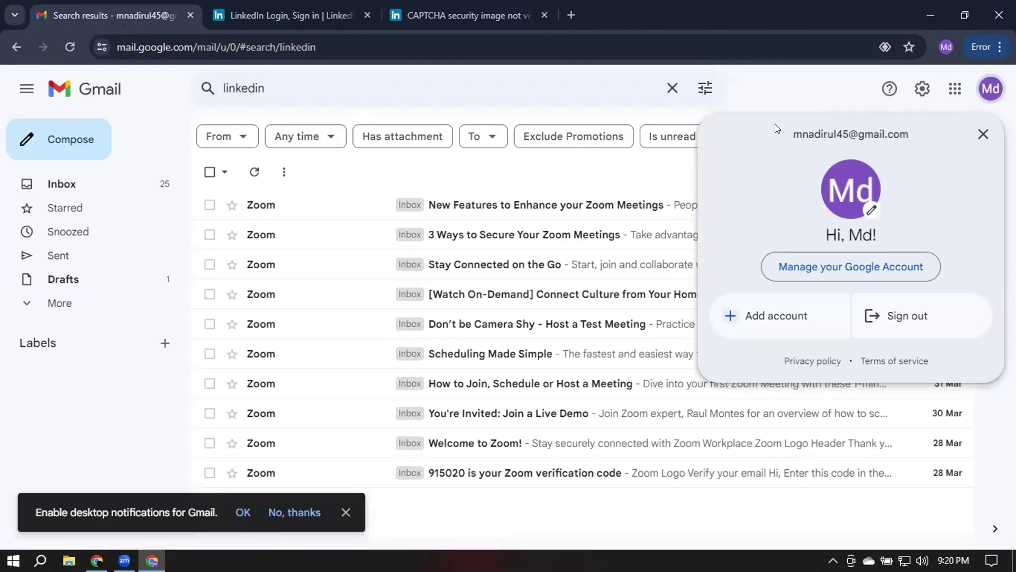
click(786, 90)
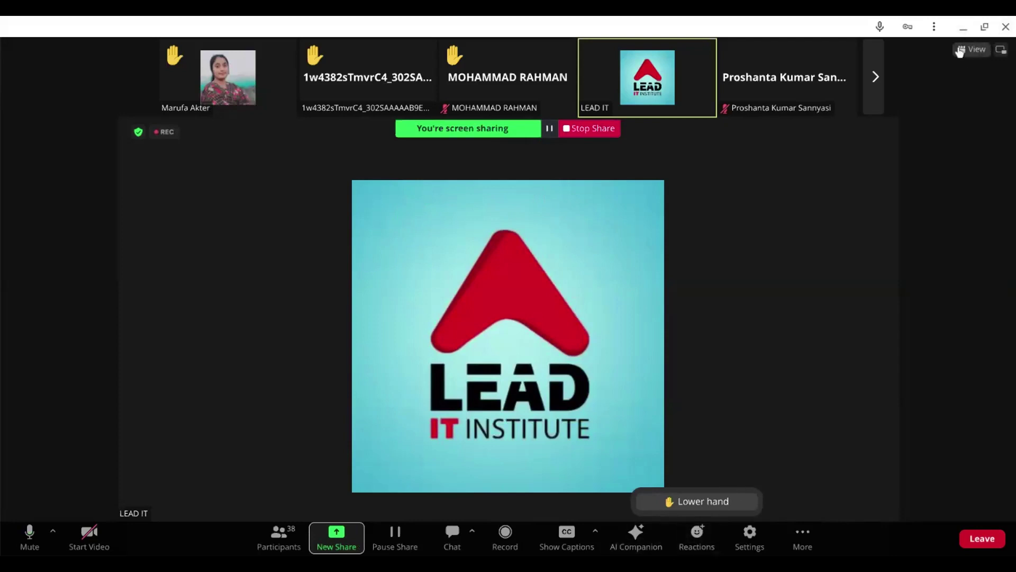
Minimize the Zoom meeting window to reveal the desktop
click(961, 27)
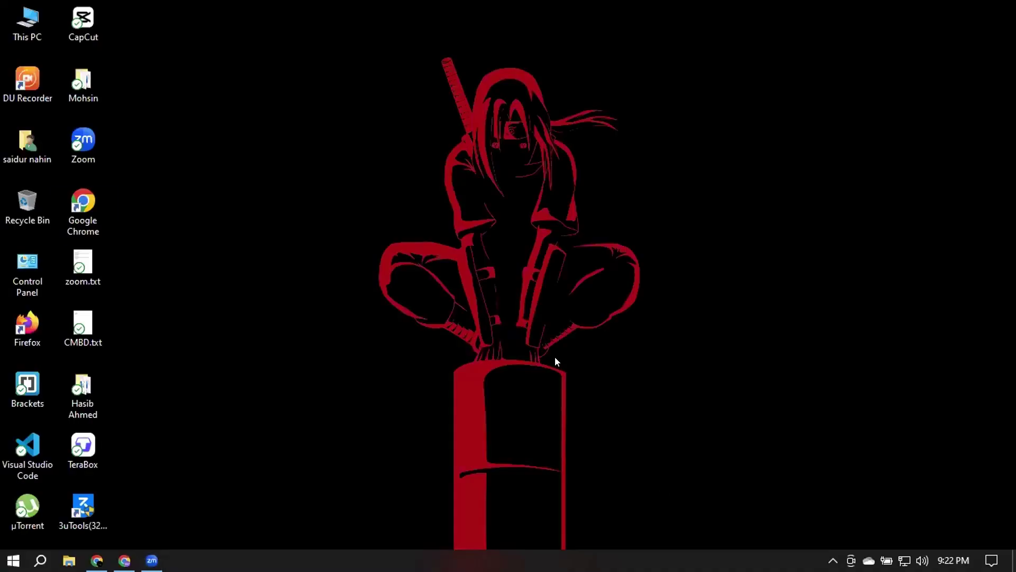
Launch Zoom from the desktop and open the zoom.txt notes file
double_click(78, 144)
double_click(87, 264)
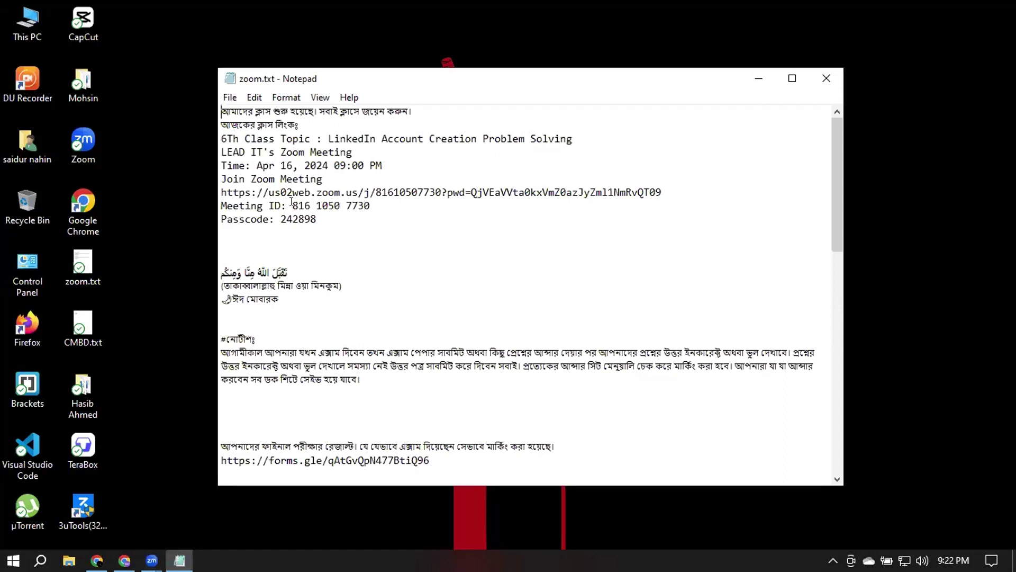
Highlight the meeting ID and passcode lines in zoom.txt, then close Notepad
drag(292, 201, 370, 206)
drag(280, 219, 370, 205)
drag(280, 219, 329, 215)
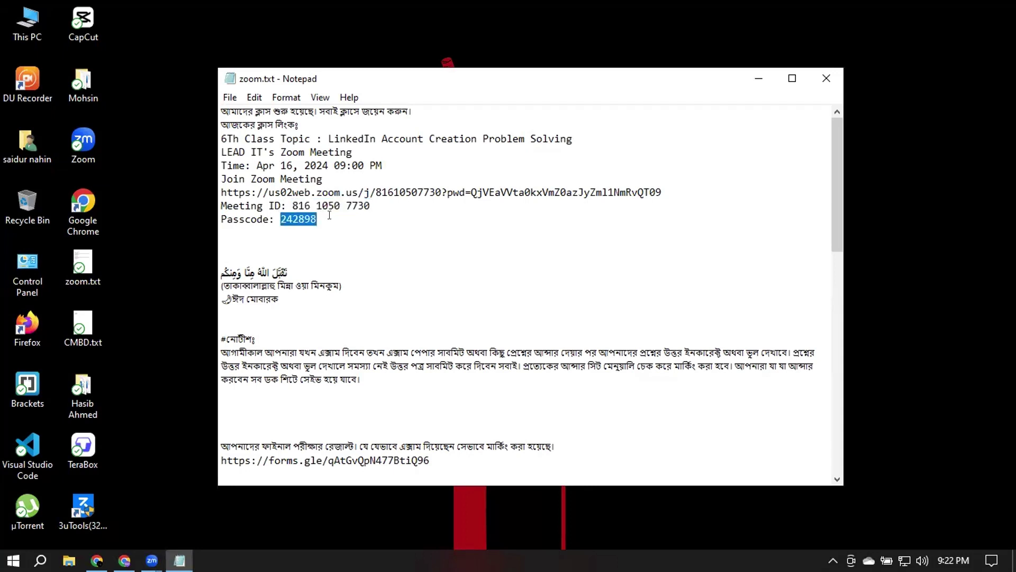
click(330, 214)
click(818, 87)
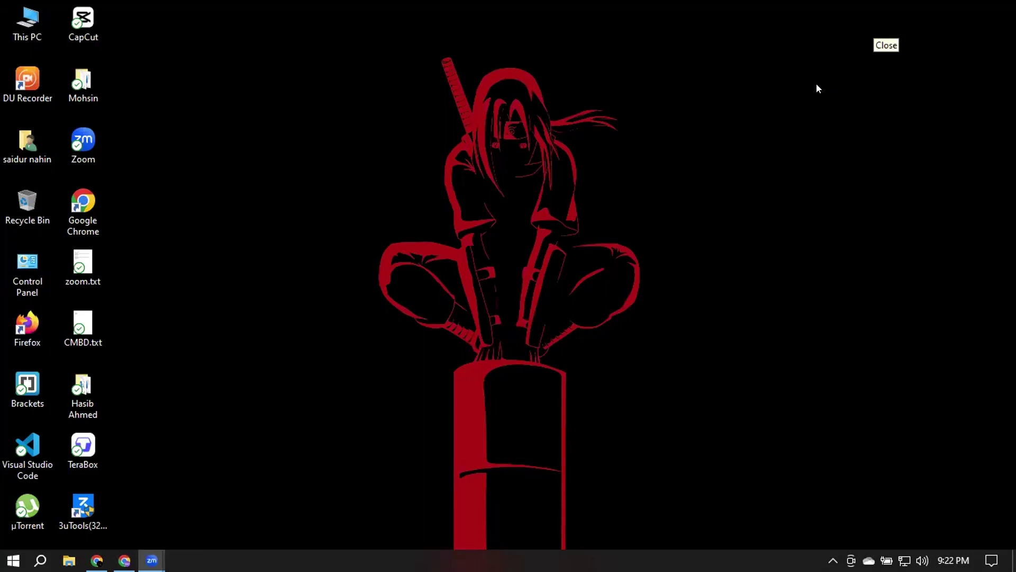
mouse_move(152, 561)
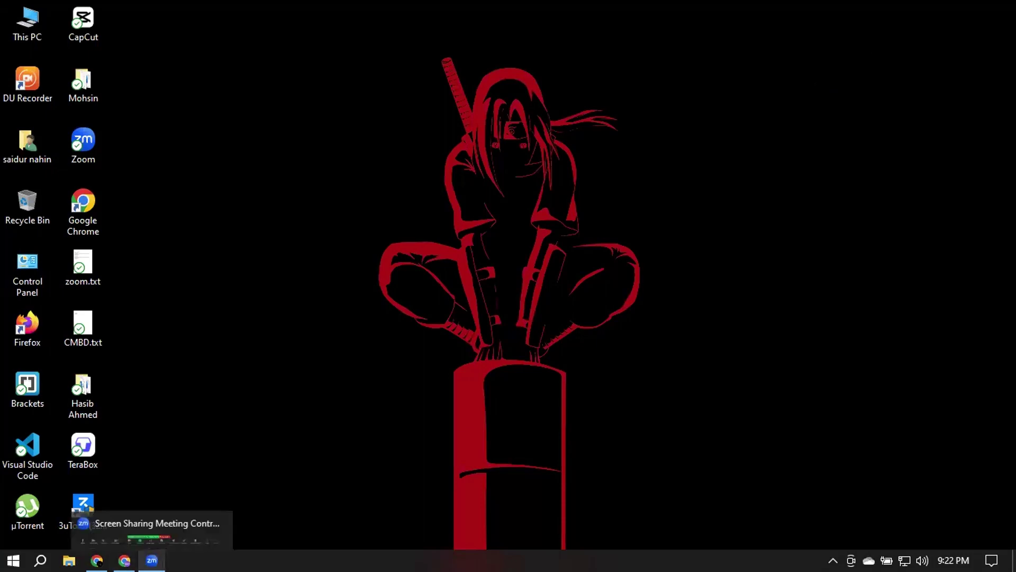
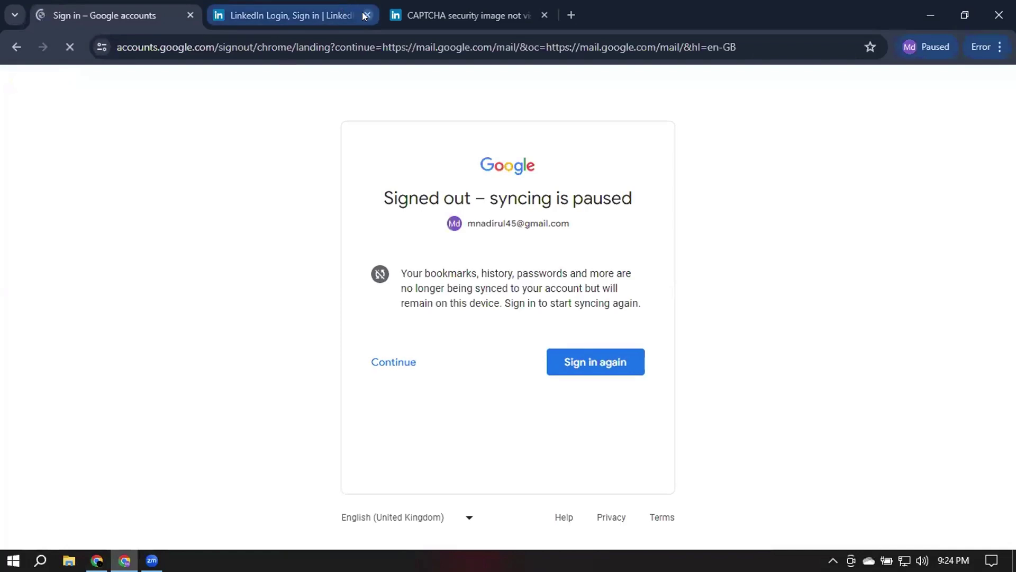
Close the LinkedIn sign-in and CAPTCHA help tabs and the signed-out window, then relaunch Chrome
click(368, 15)
click(367, 15)
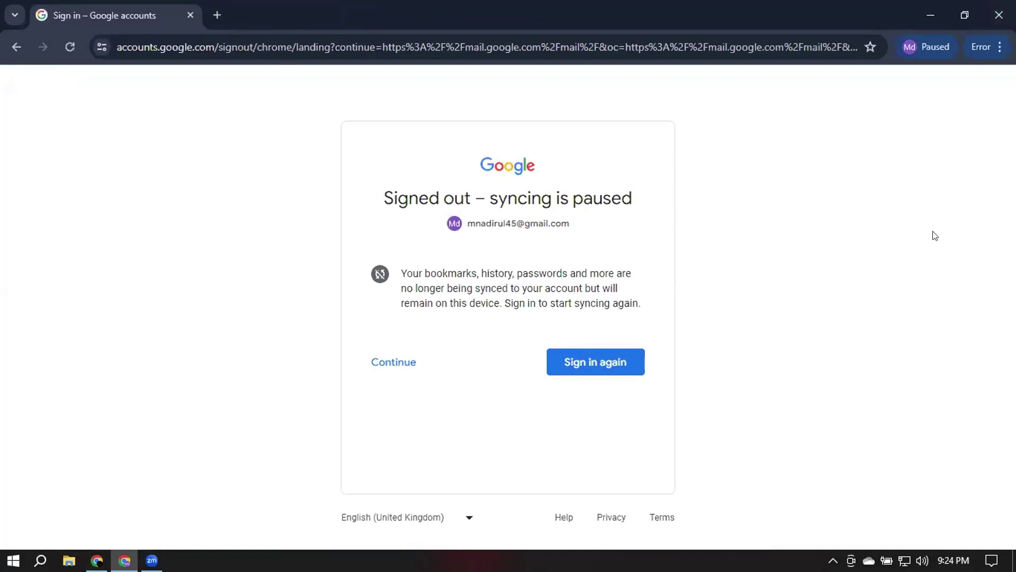
click(999, 15)
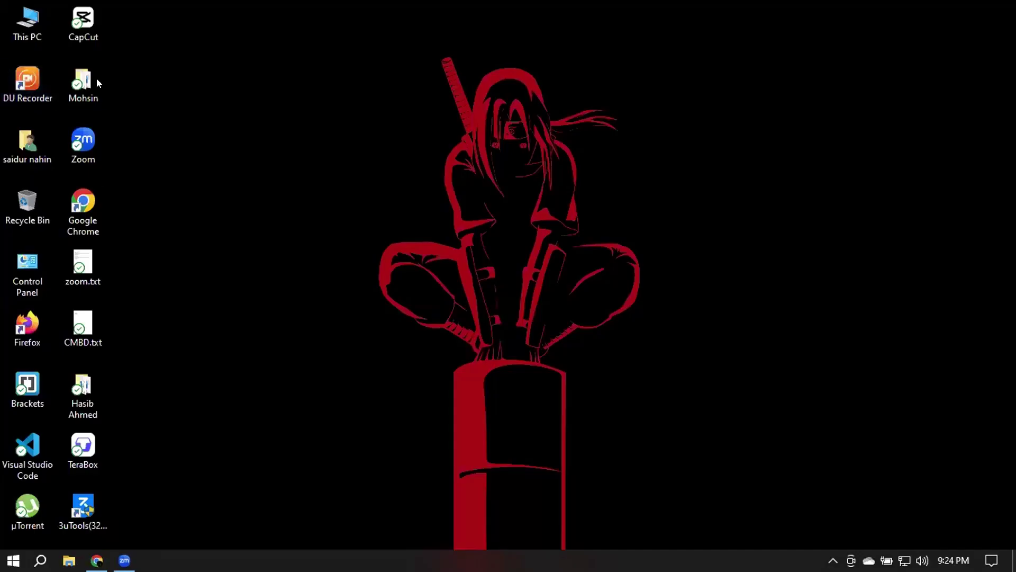
double_click(90, 219)
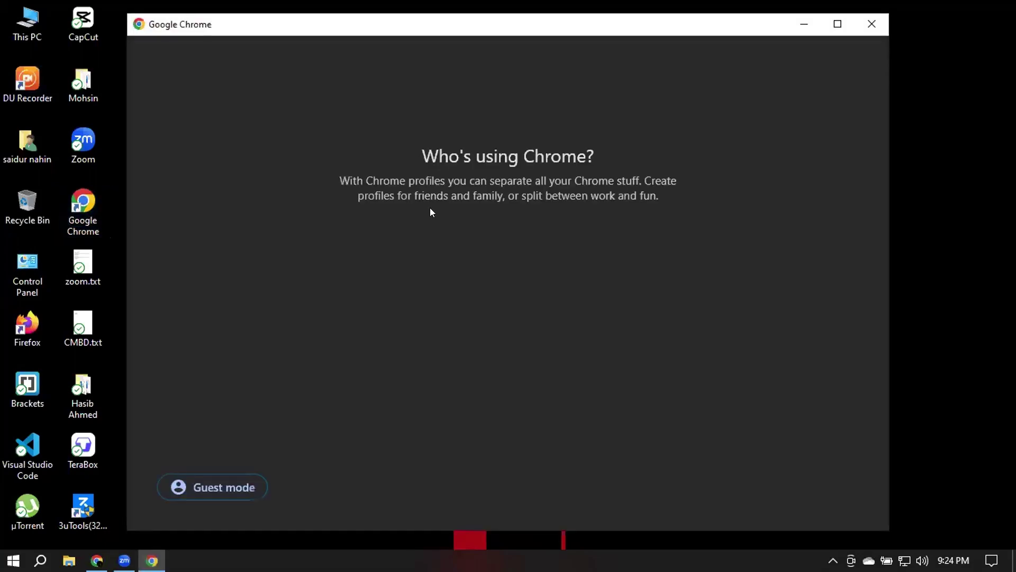
scroll(495, 261, down, 3)
scroll(495, 260, down, 2)
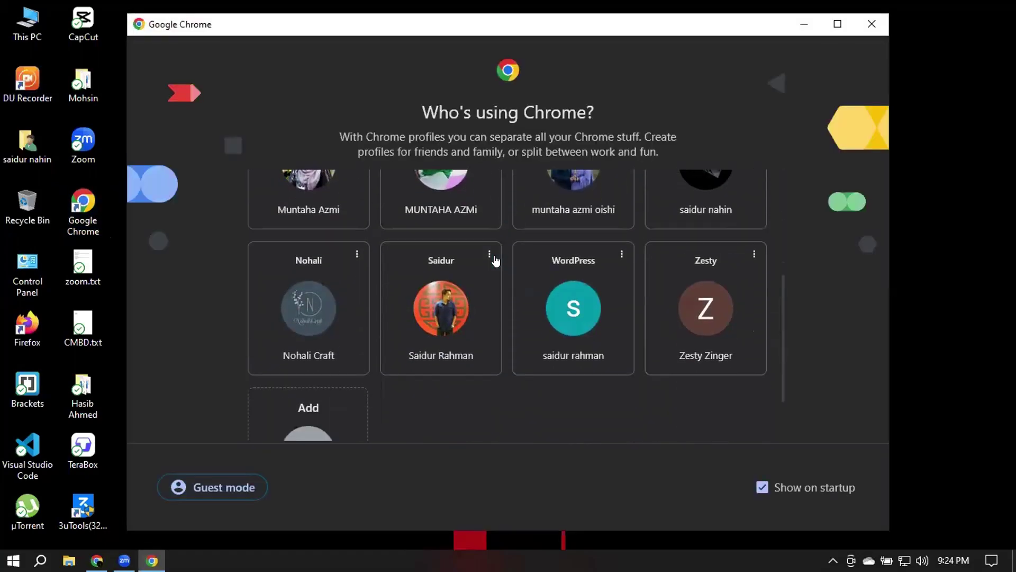
scroll(608, 301, down, 2)
scroll(609, 304, up, 3)
scroll(608, 302, up, 3)
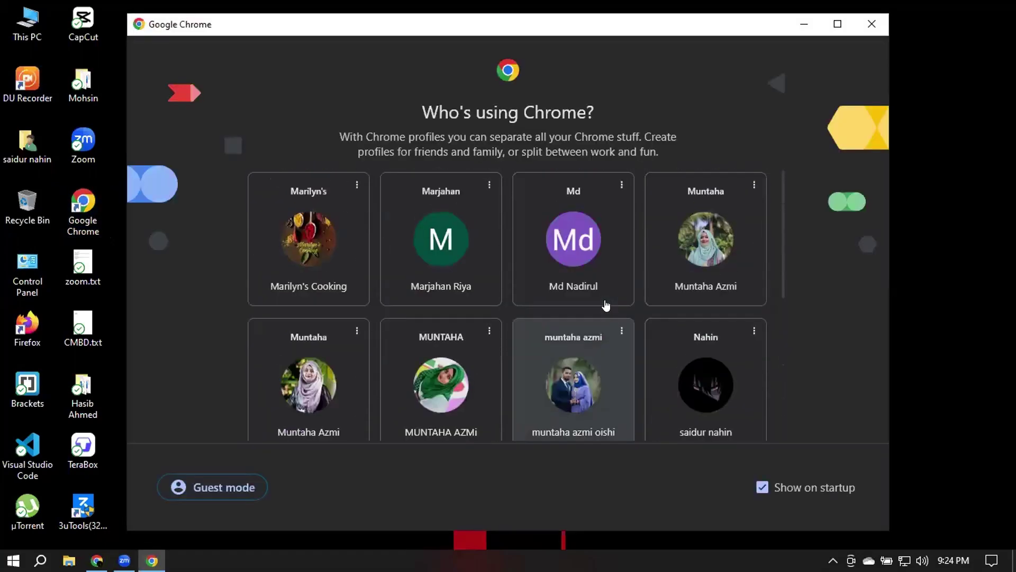
click(619, 185)
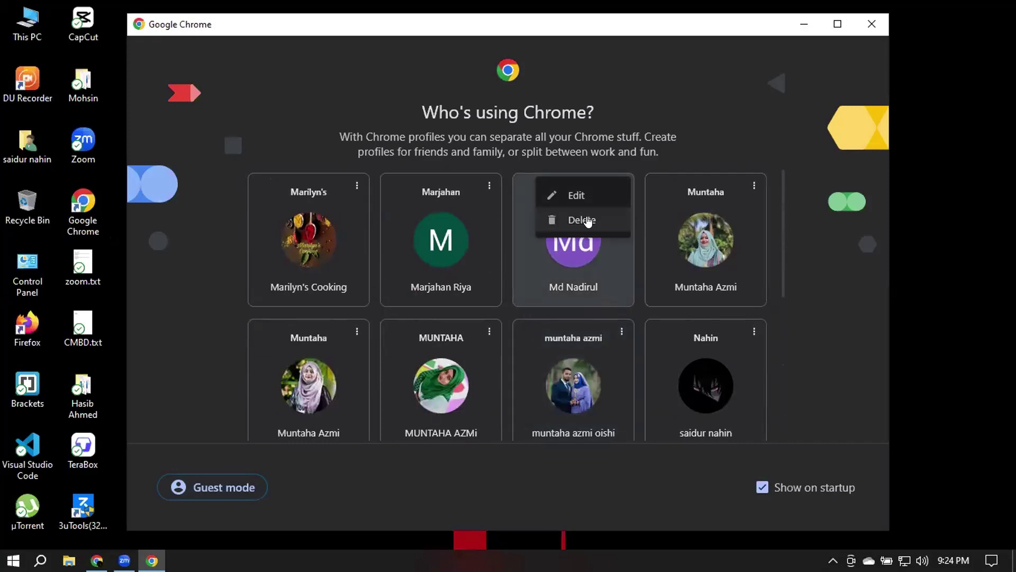
click(609, 220)
click(637, 394)
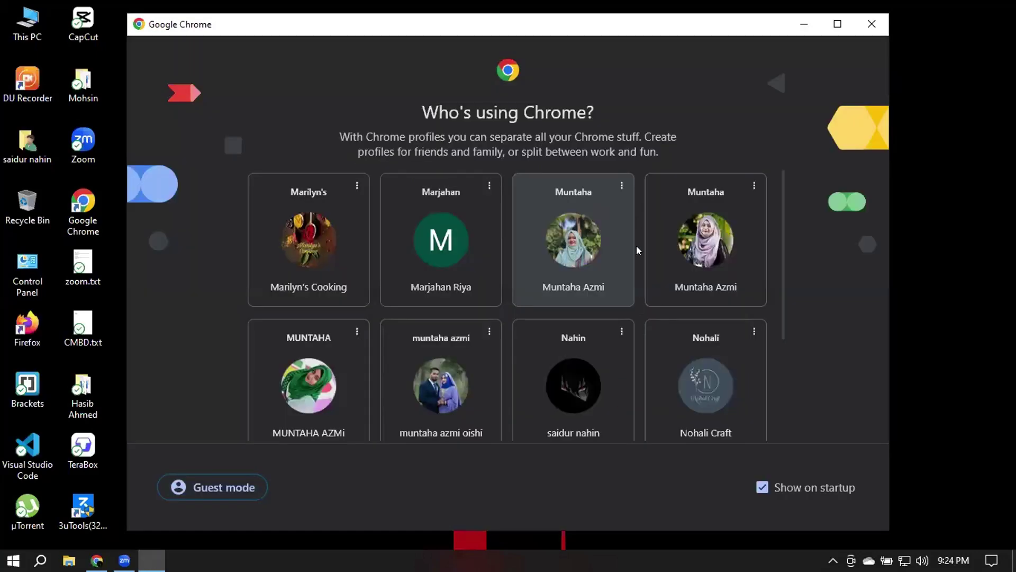
scroll(638, 246, down, 3)
click(698, 375)
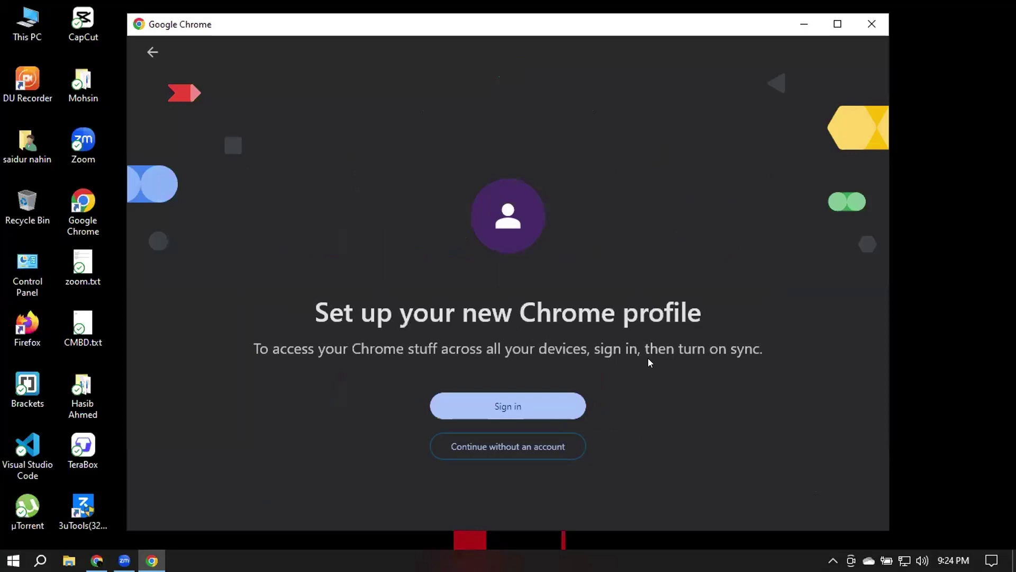
Enter the account e-mail address, removing the stray prefix, and submit it
click(506, 405)
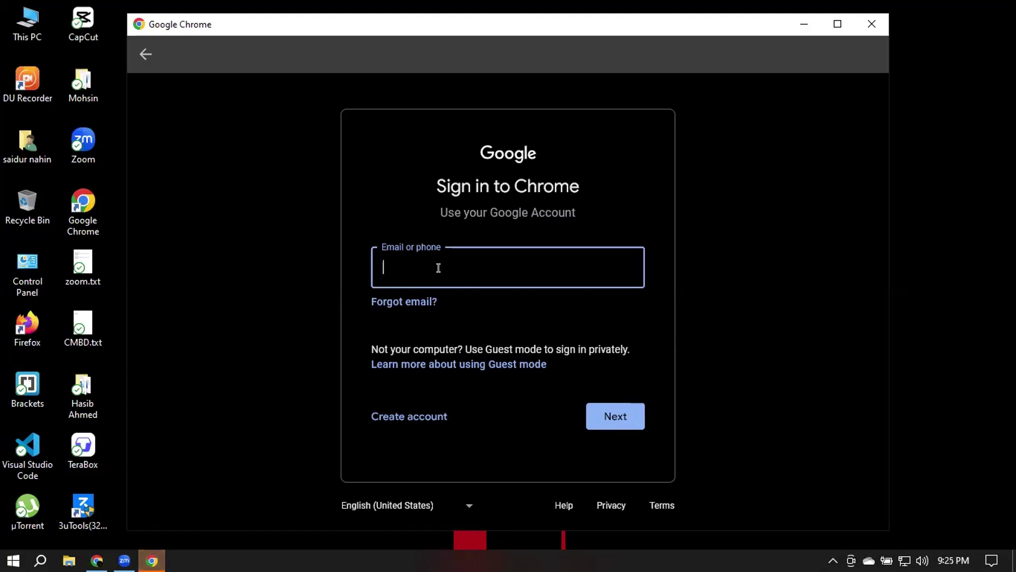
key(ctrl+v)
click(414, 268)
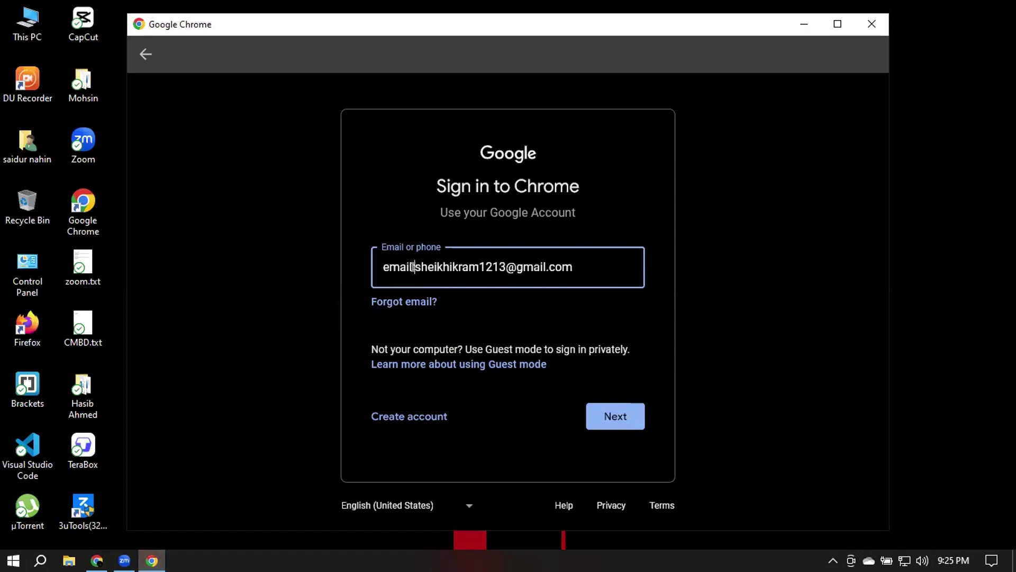
key(BackSpace)
key(BackSpace)
key(BackSpace)
key(BackSpace)
key(BackSpace)
key(BackSpace)
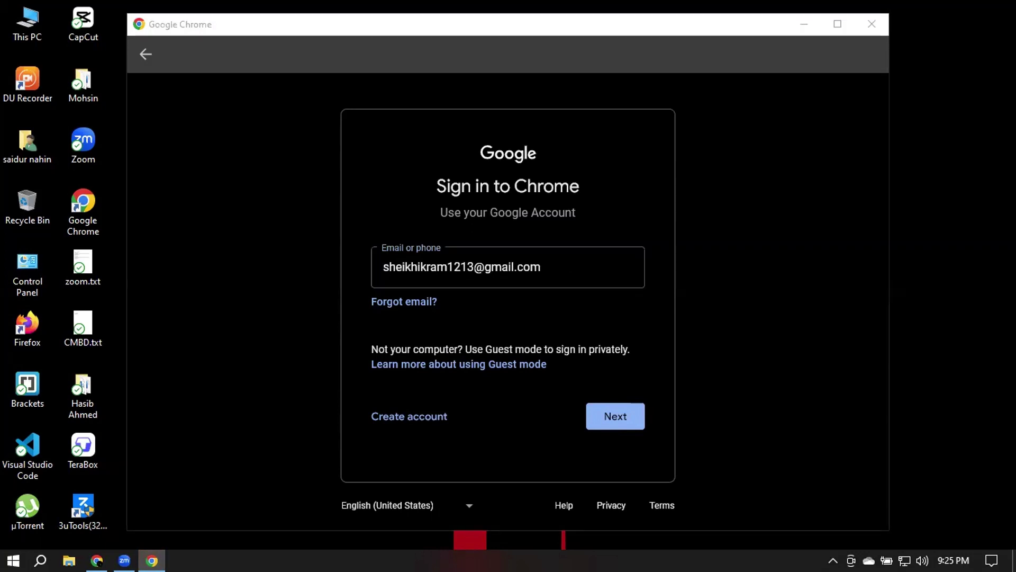
click(626, 415)
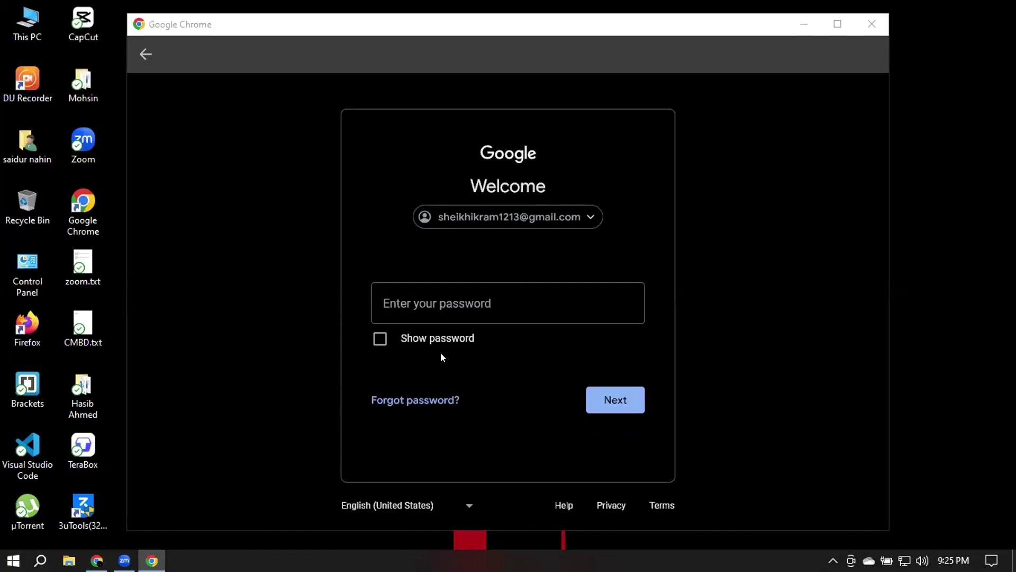
Enter the account password, then confirm turning on sync for the new profile
click(498, 309)
key(ctrl+v)
click(620, 400)
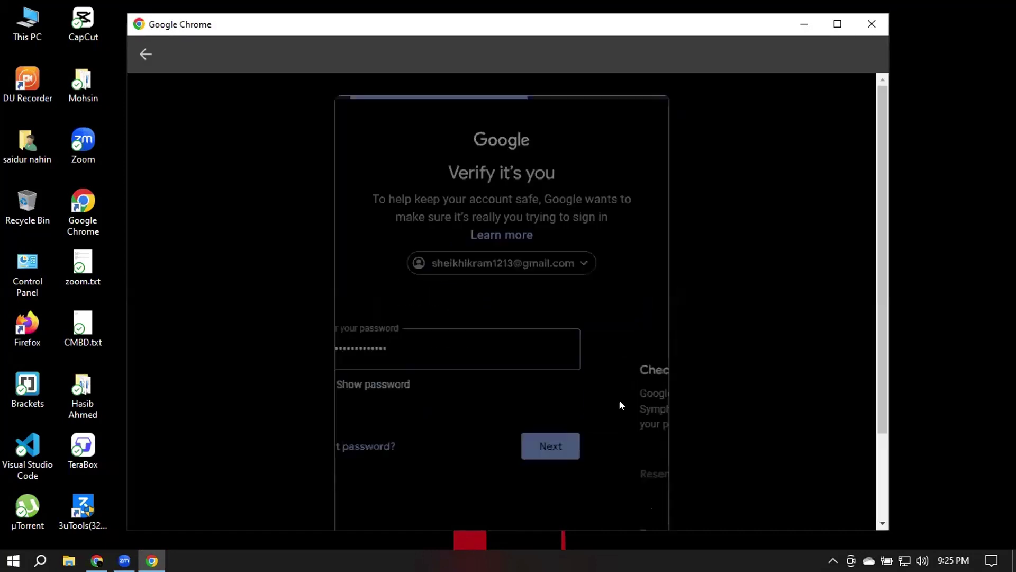
scroll(523, 384, down, 2)
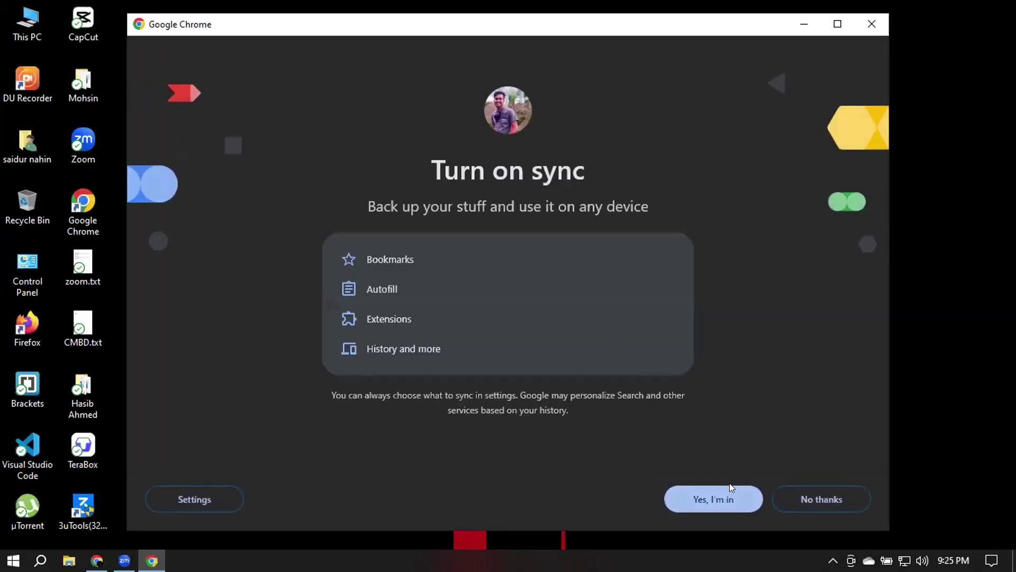
click(730, 484)
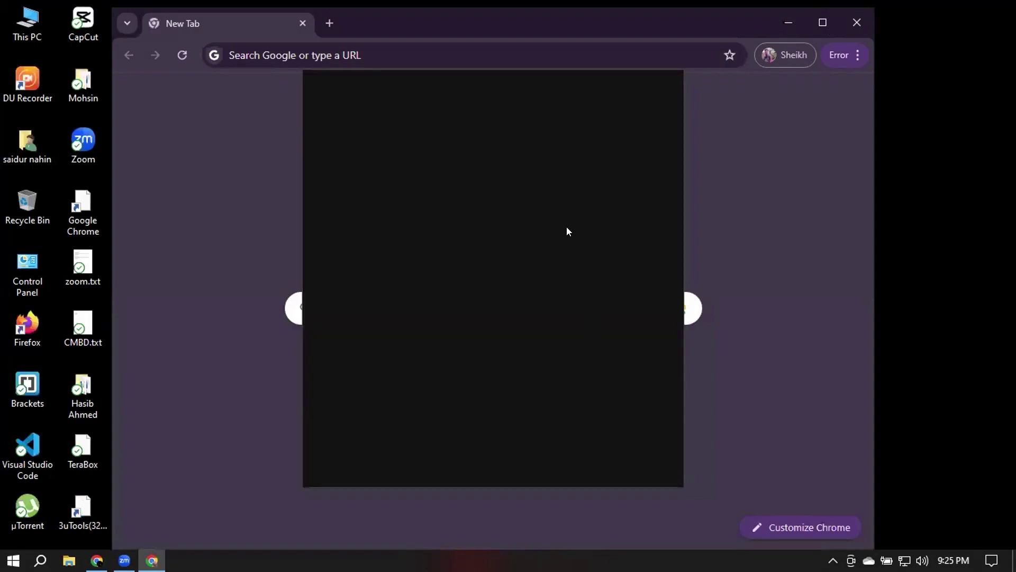
Finish the profile setup, maximise the window and open Gmail from the Google apps grid
click(556, 456)
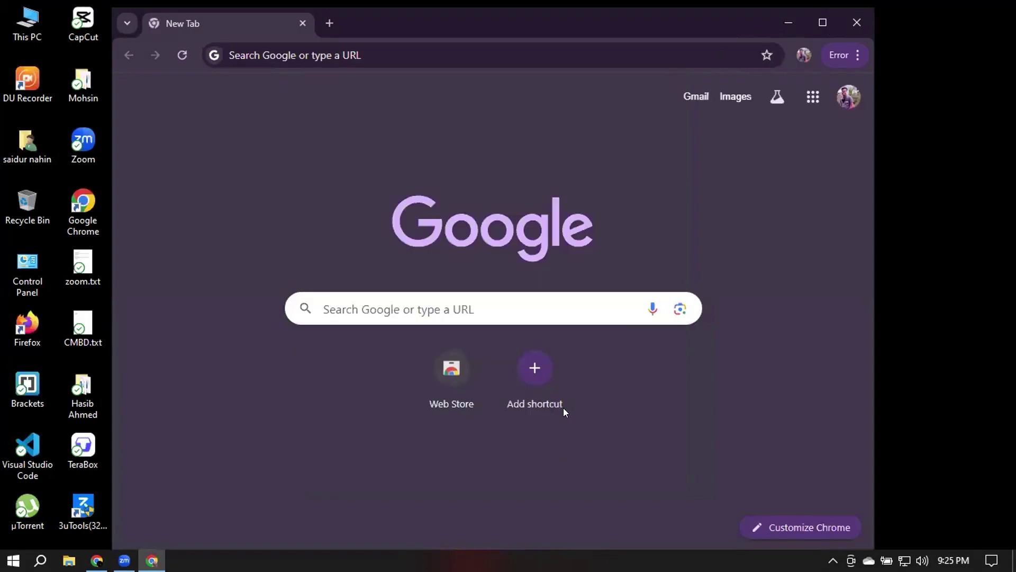
click(822, 22)
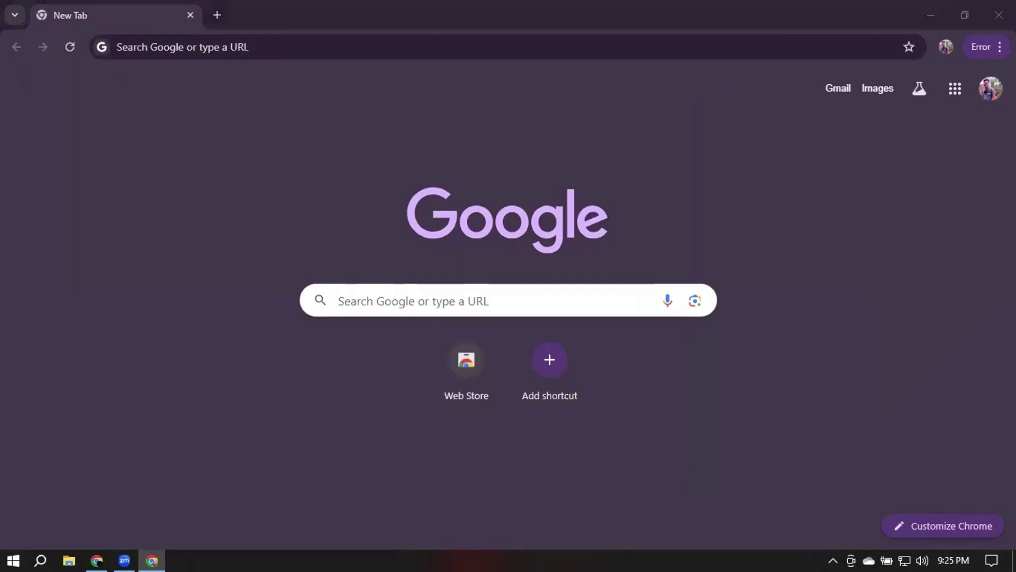
click(955, 88)
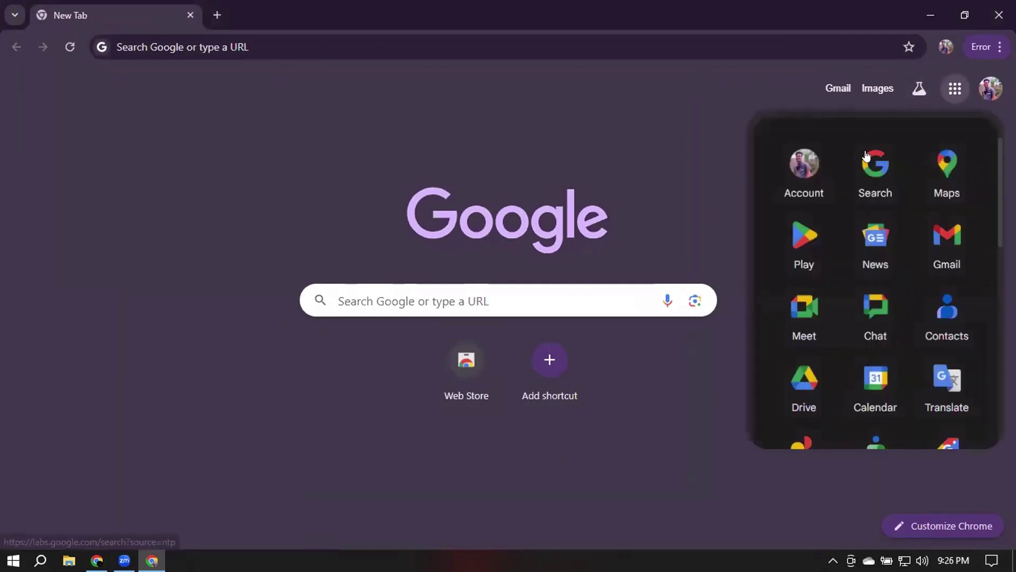
click(940, 253)
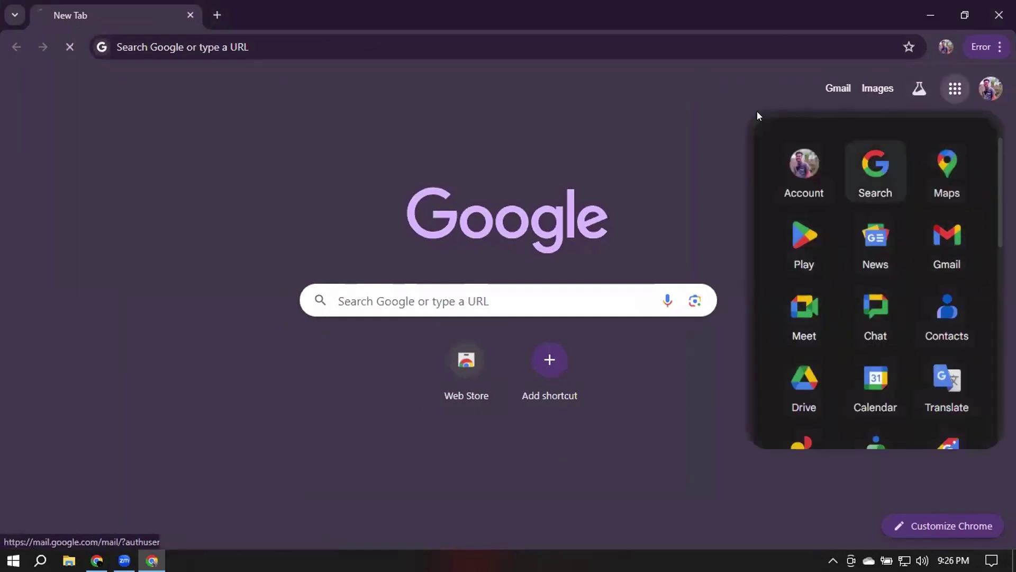
click(318, 175)
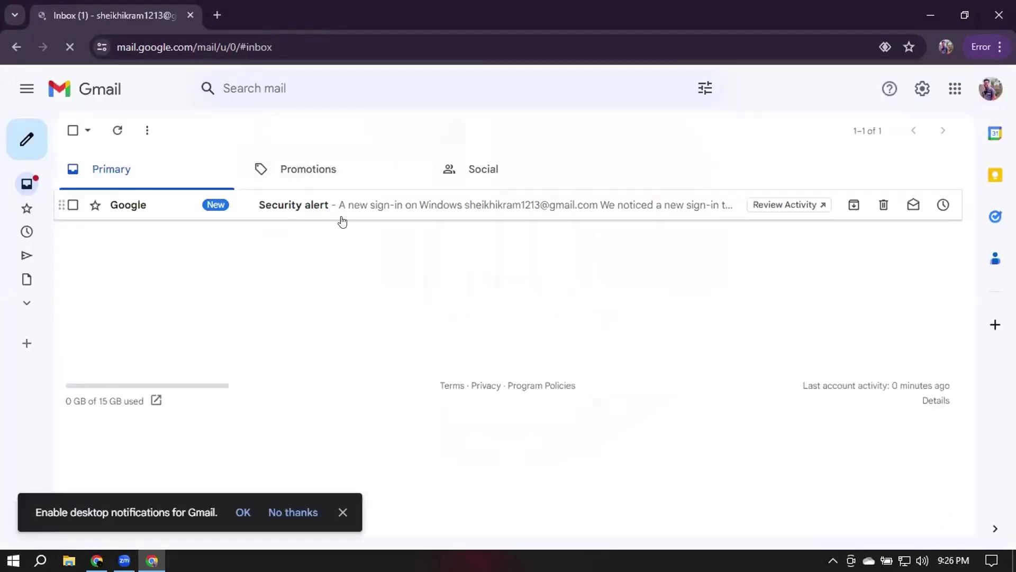
Search the mailbox for 'linkedin' and open a new browser tab
click(534, 113)
text(linkedin)
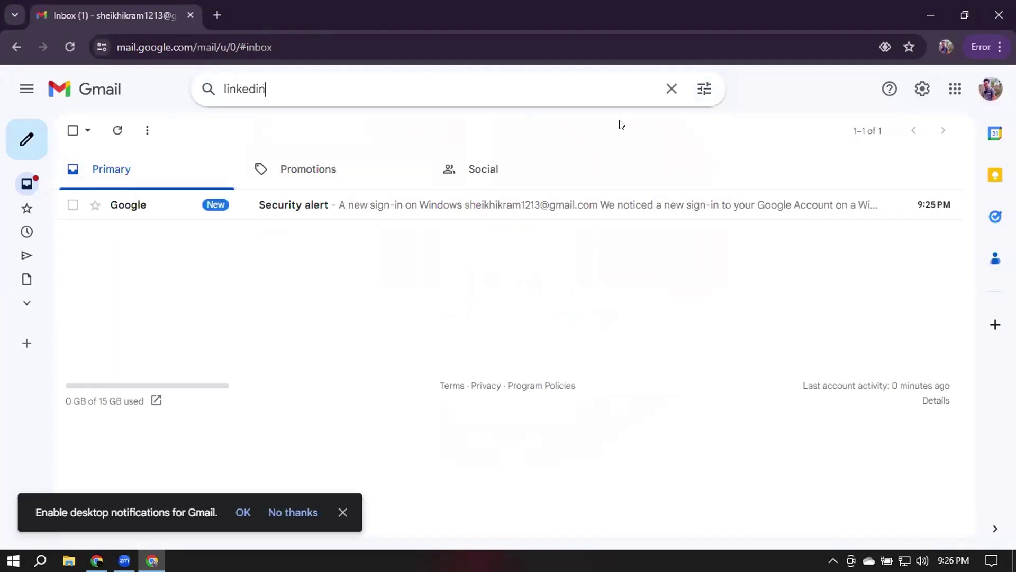
key(Return)
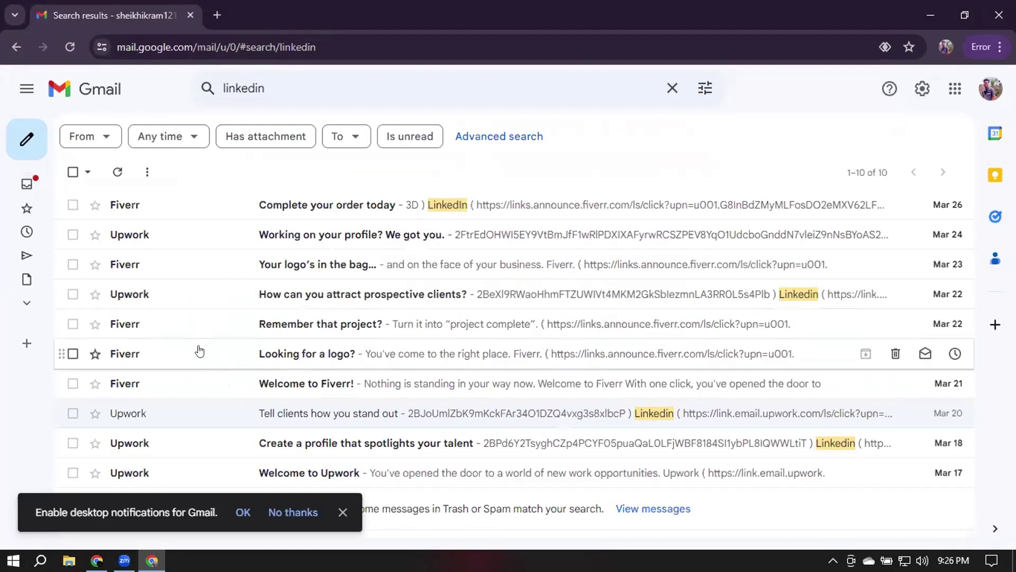
click(217, 15)
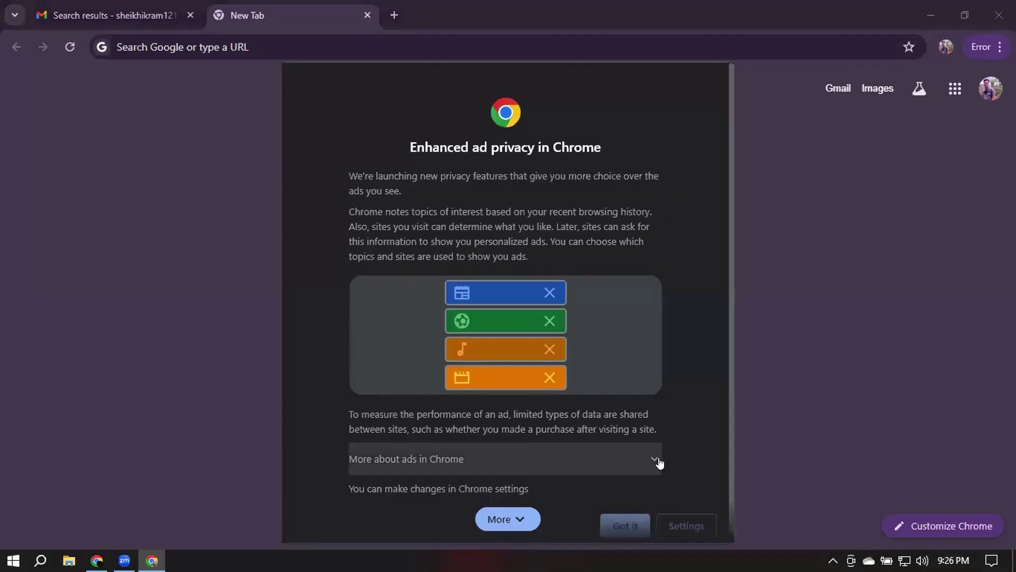
Dismiss the ad privacy notice, load linkedin.com, close both pop-ups and open the Join now page
scroll(658, 465, down, 2)
click(623, 518)
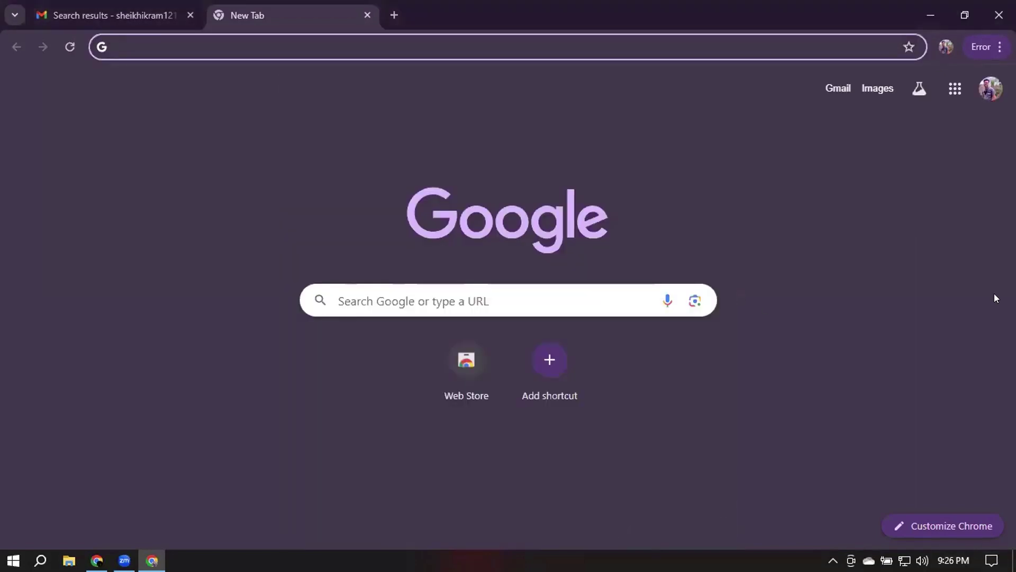
click(315, 47)
text(li)
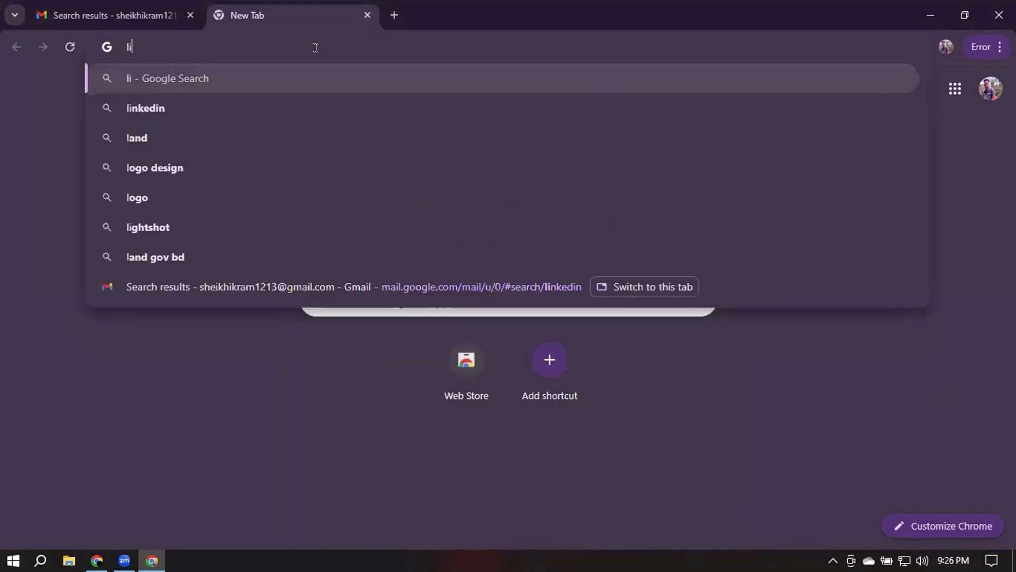
text(nkedin)
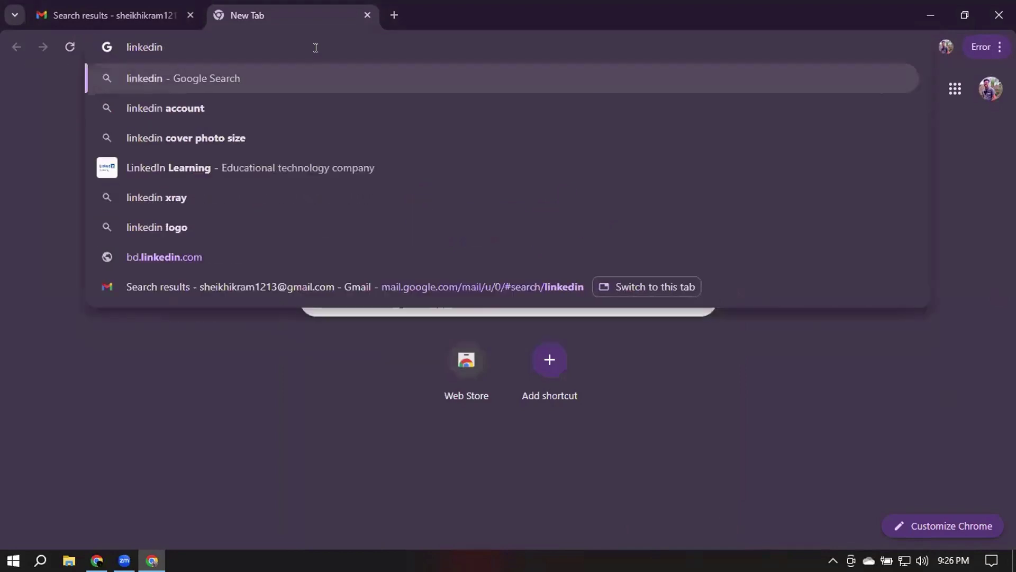
text(.com)
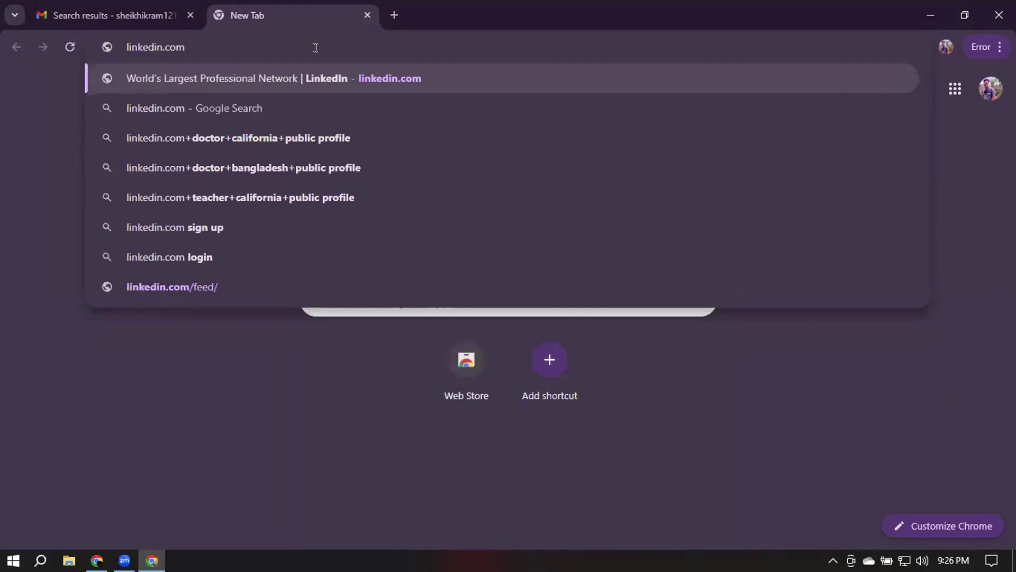
key(Return)
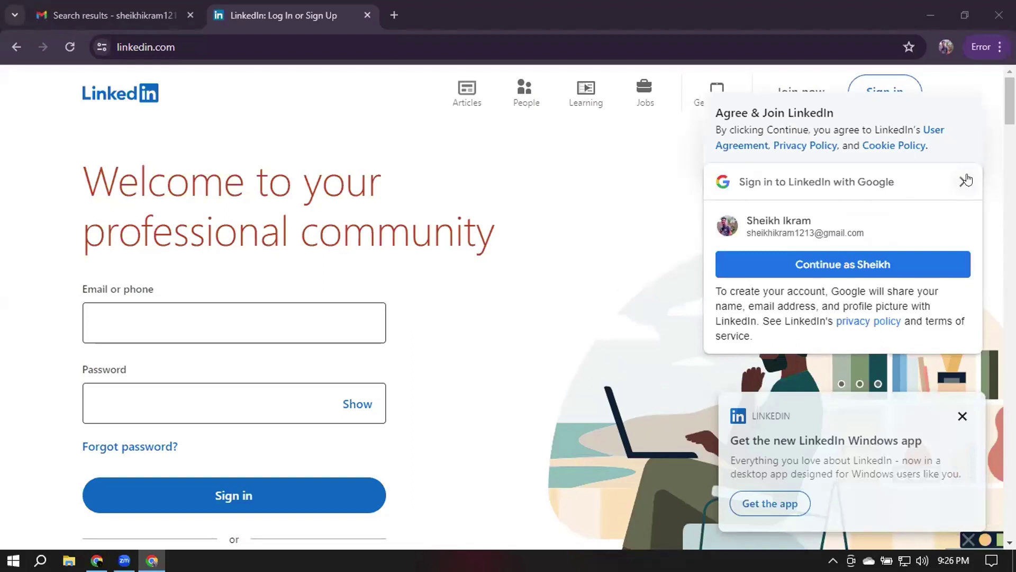
click(964, 181)
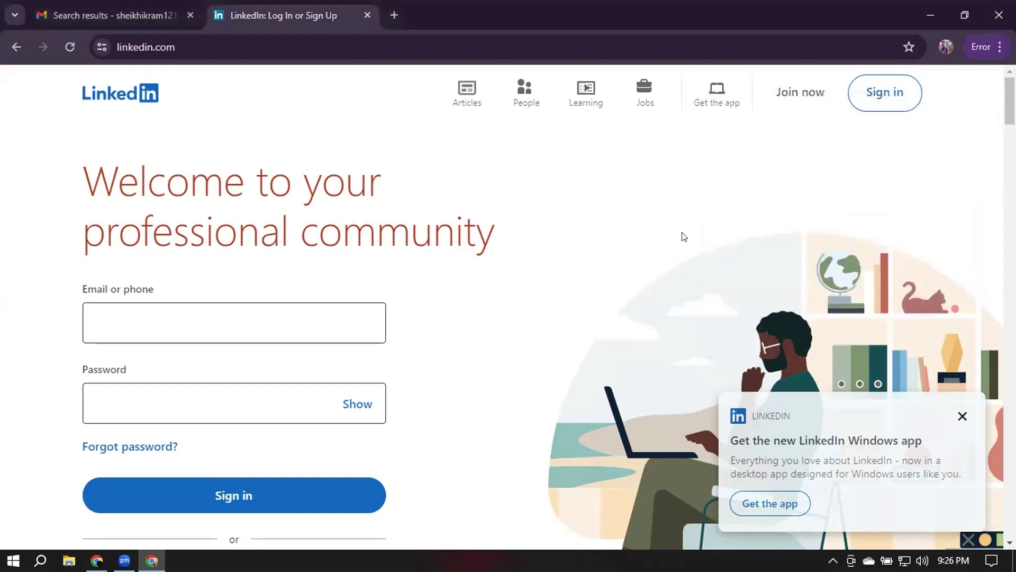
click(962, 417)
click(814, 100)
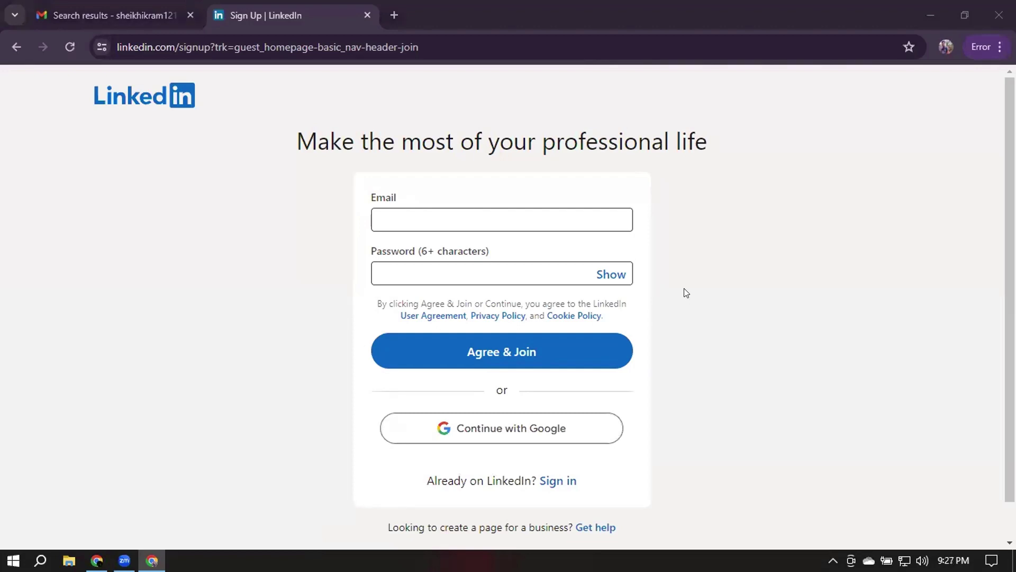
Paste the account email into the sign-up form and type a password, revealing it to check
click(443, 214)
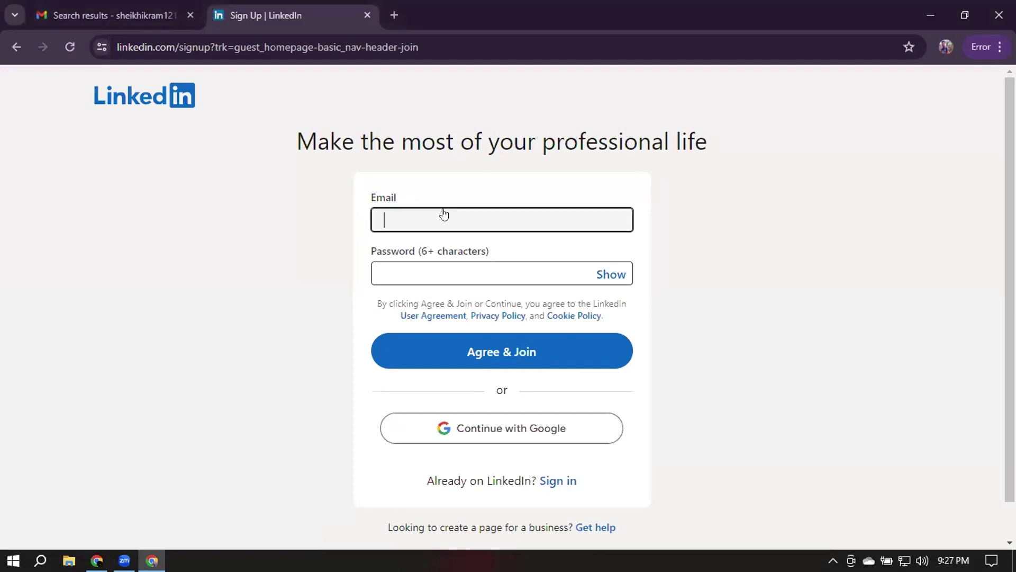
key(ctrl+v)
click(403, 268)
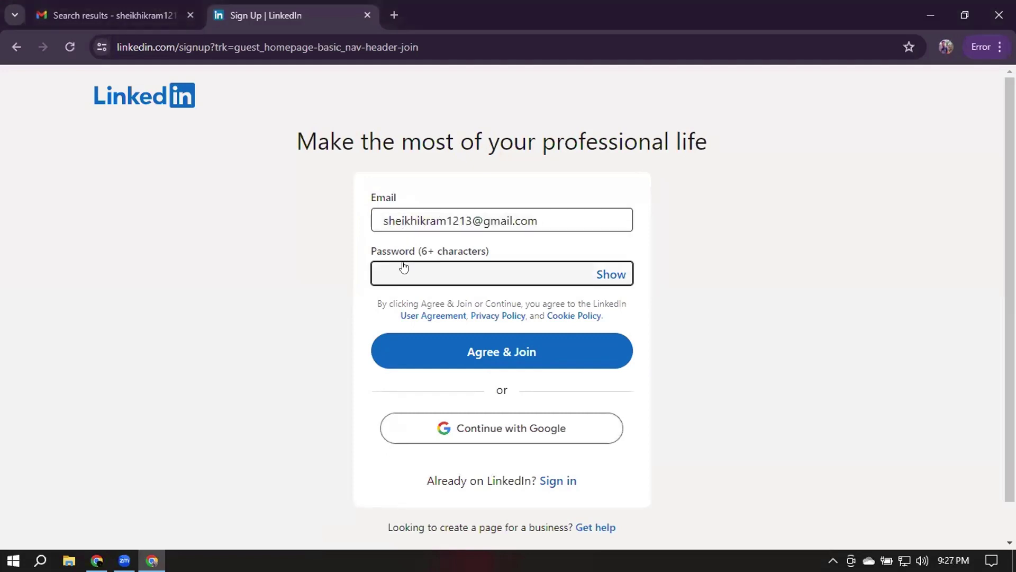
click(403, 269)
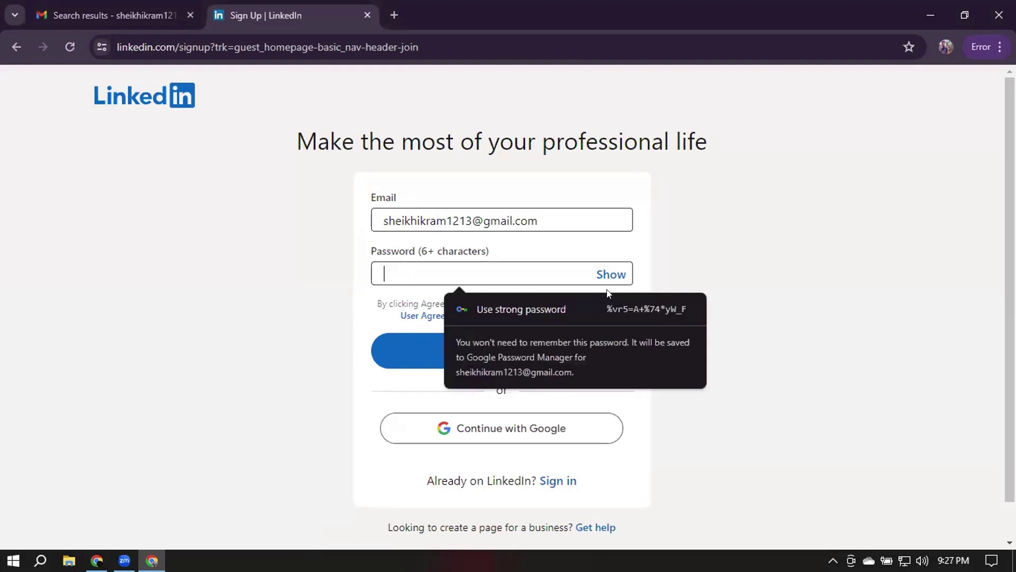
text(S)
click(609, 274)
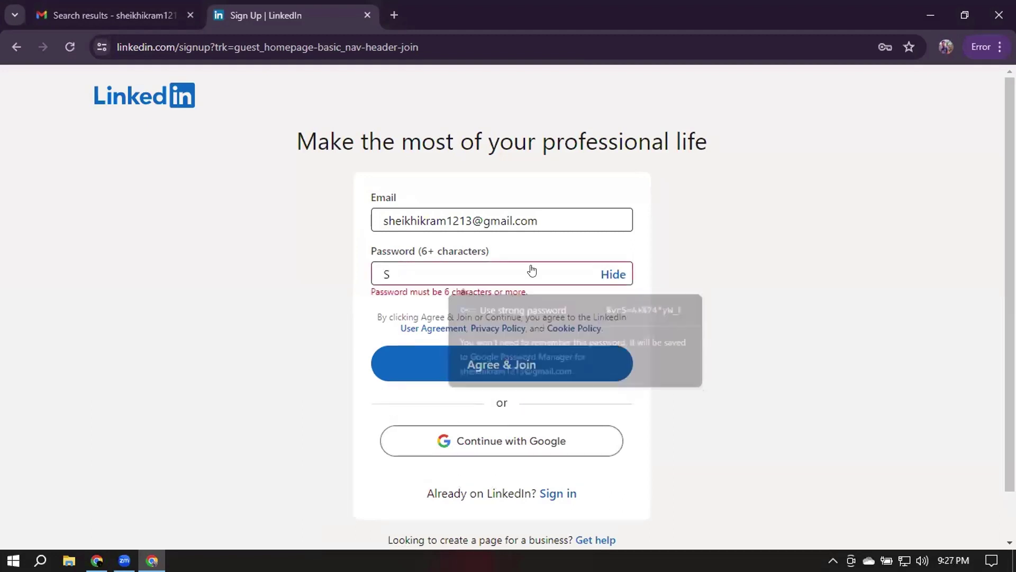
double_click(452, 280)
click(446, 279)
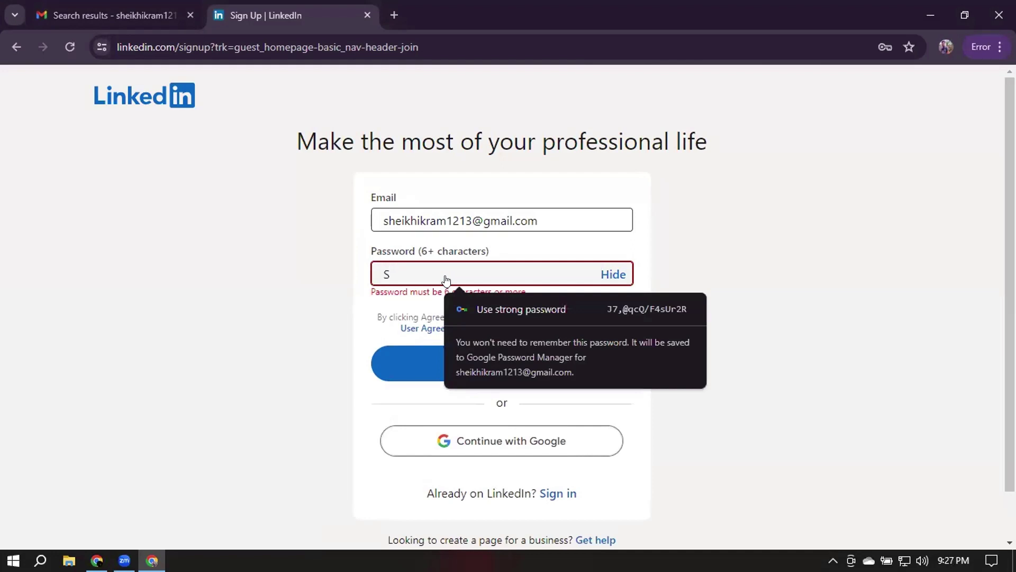
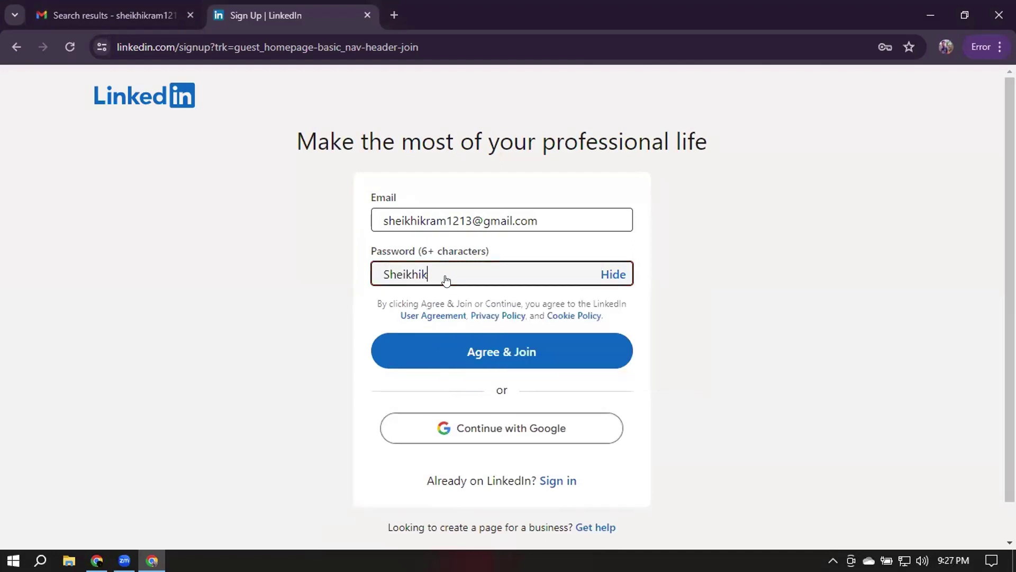
key(Home)
Submit with Agree & Join, then type the user's first and last names
click(520, 351)
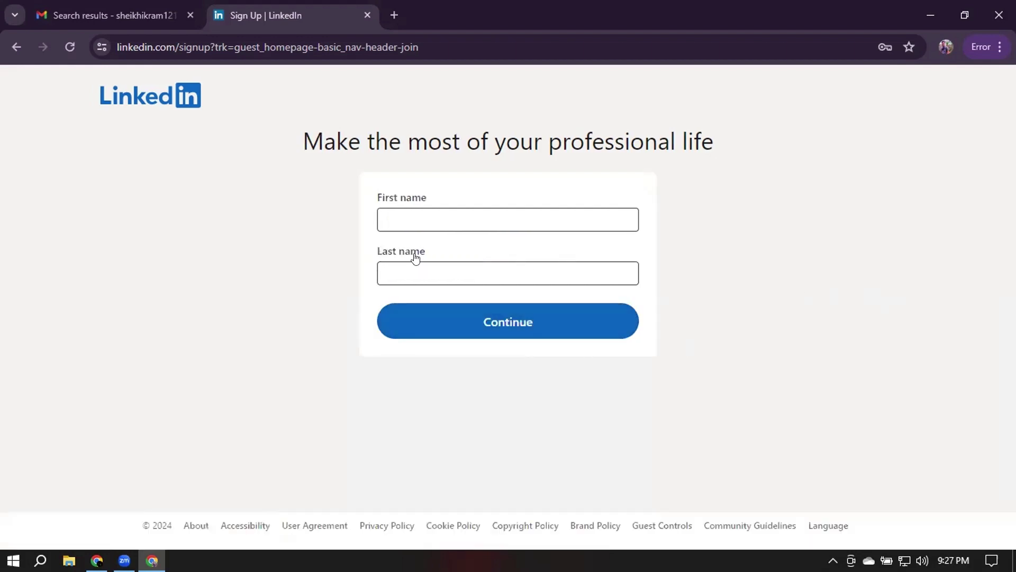
click(410, 219)
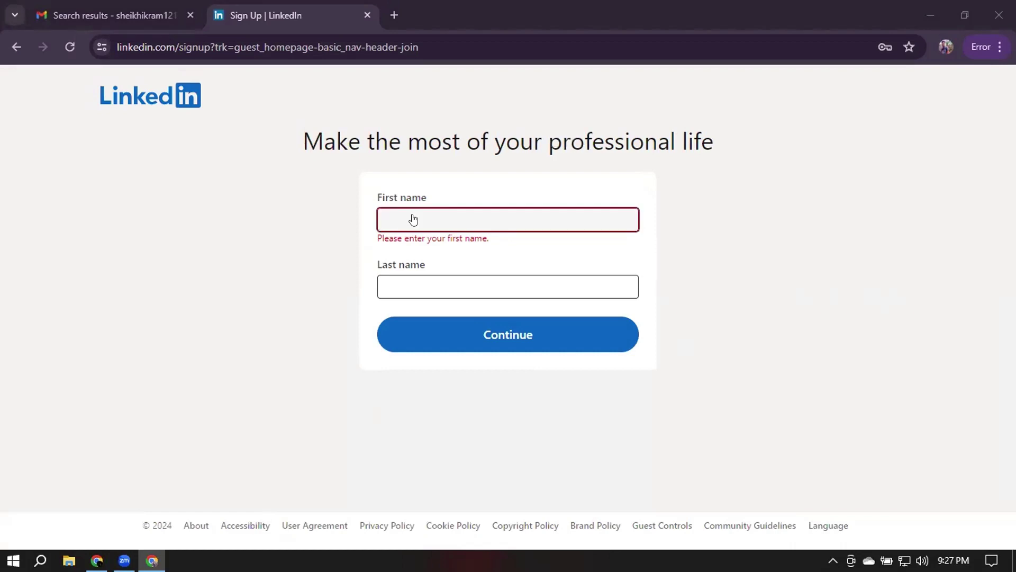
click(383, 220)
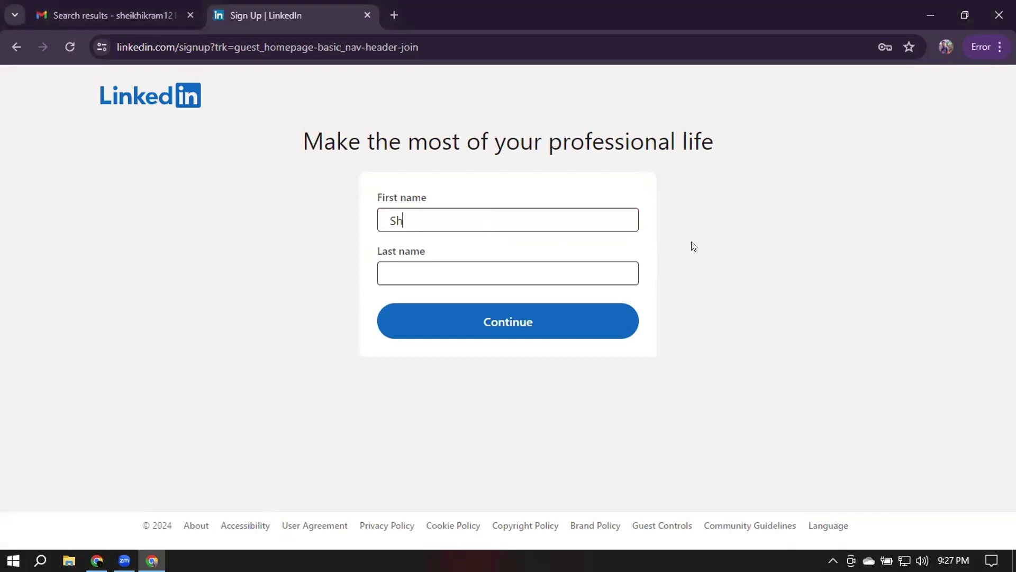
key(Tab)
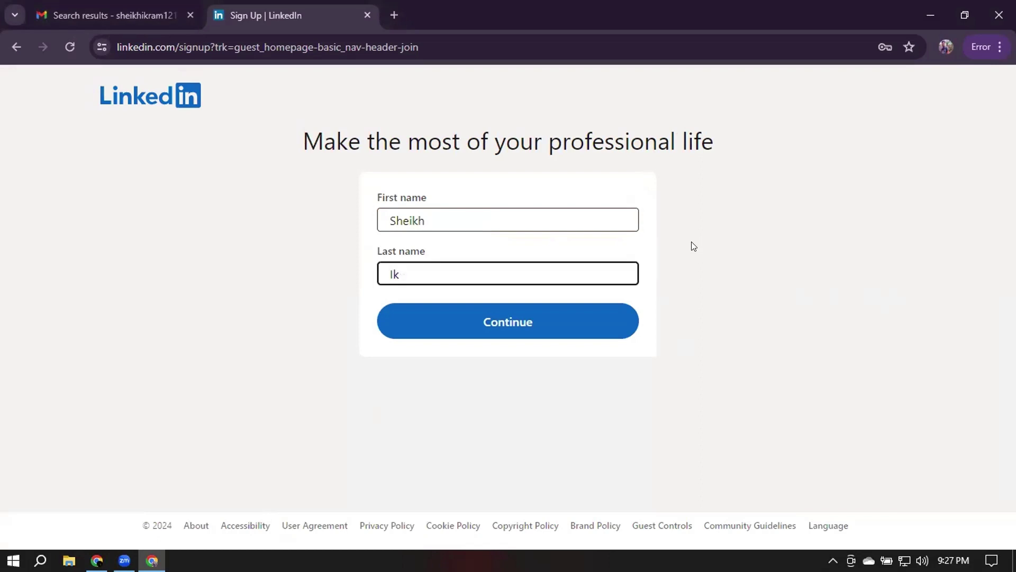
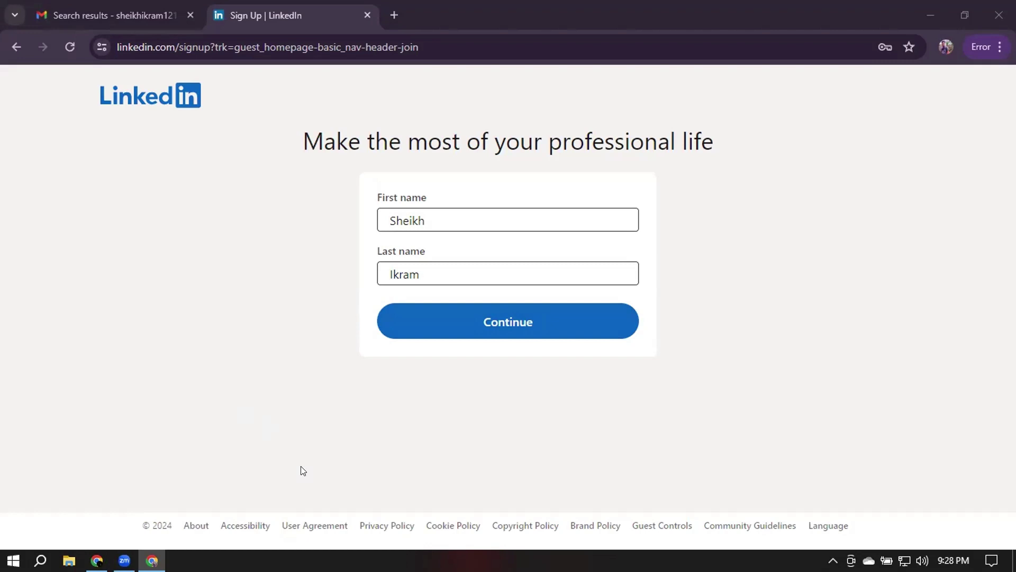
Retype the name and move the second word into the last-name field to fix the order
click(445, 220)
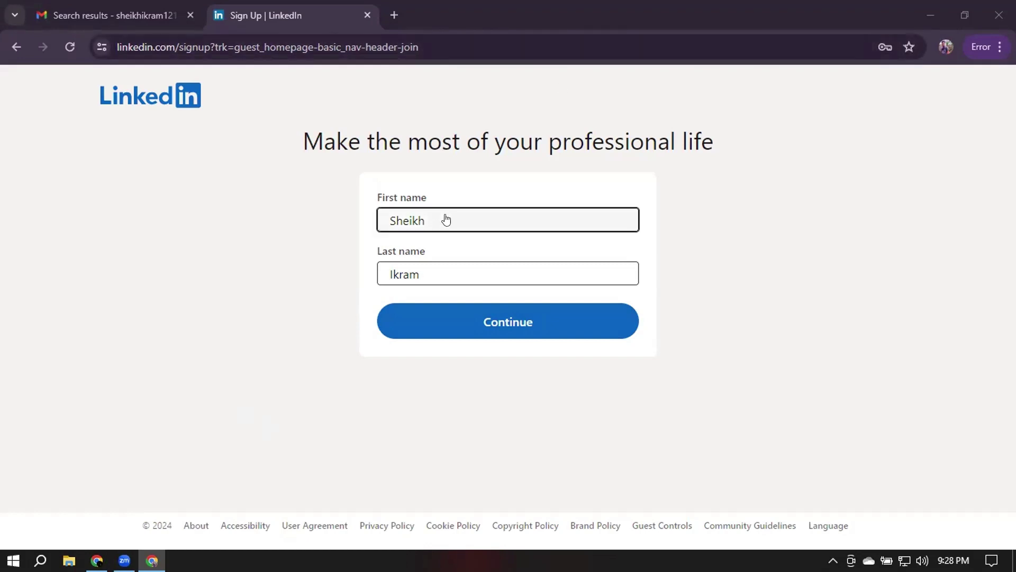
key(ctrl+a)
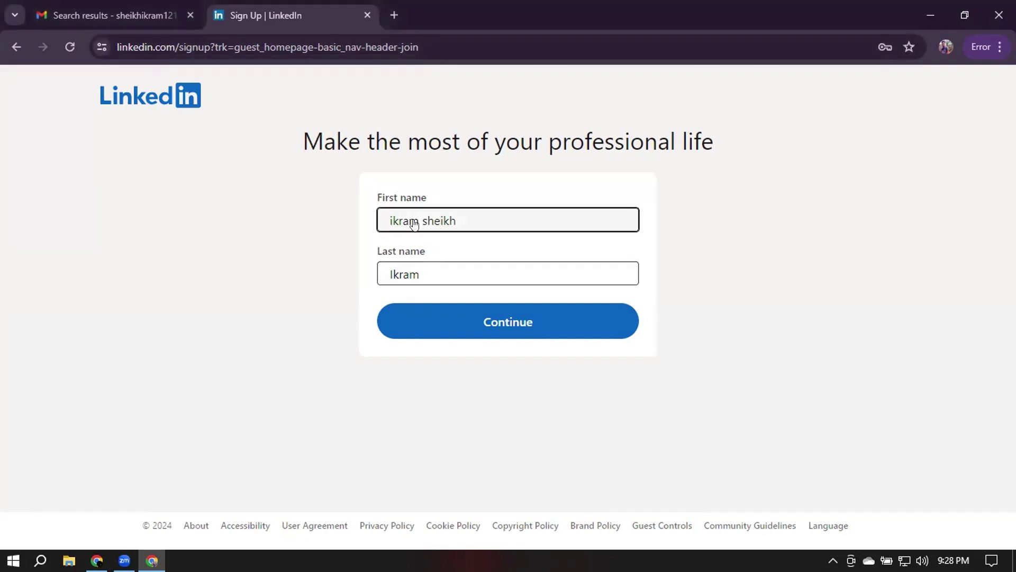
drag(426, 221, 457, 222)
click(460, 222)
drag(417, 224, 457, 222)
key(ctrl+c)
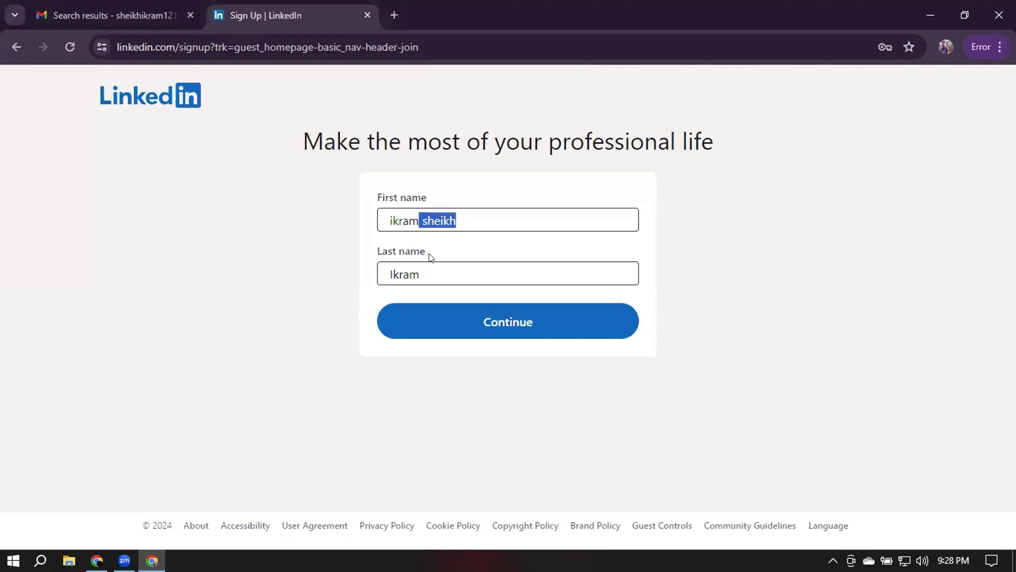
key(BackSpace)
drag(388, 275, 422, 273)
key(ctrl+v)
Capitalise the first letters of both names and submit the name step
click(392, 221)
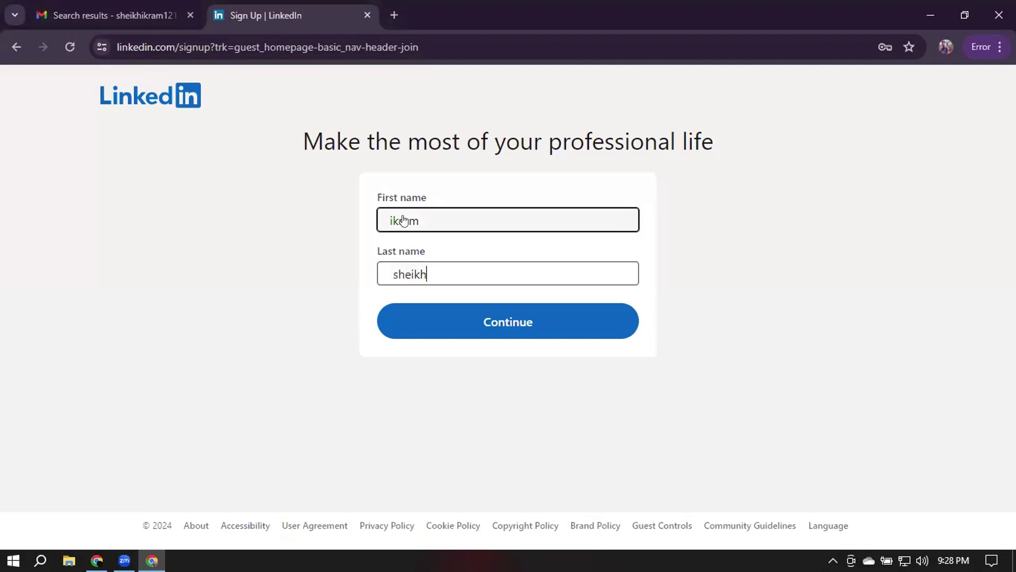
drag(393, 221, 576, 232)
key(Left)
key(BackSpace)
text(I)
key(Tab)
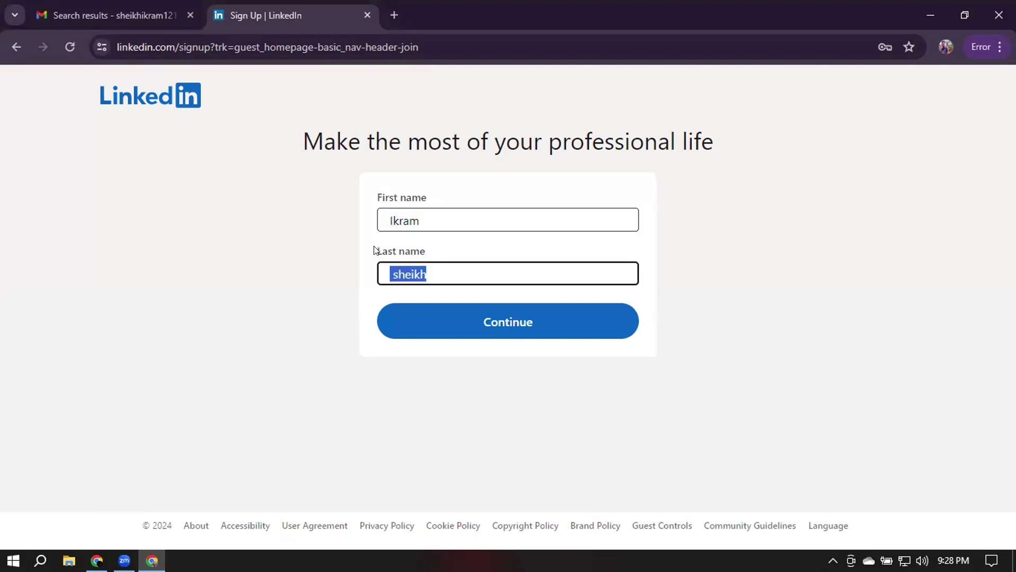
click(414, 275)
key(Left)
key(Left)
key(Left)
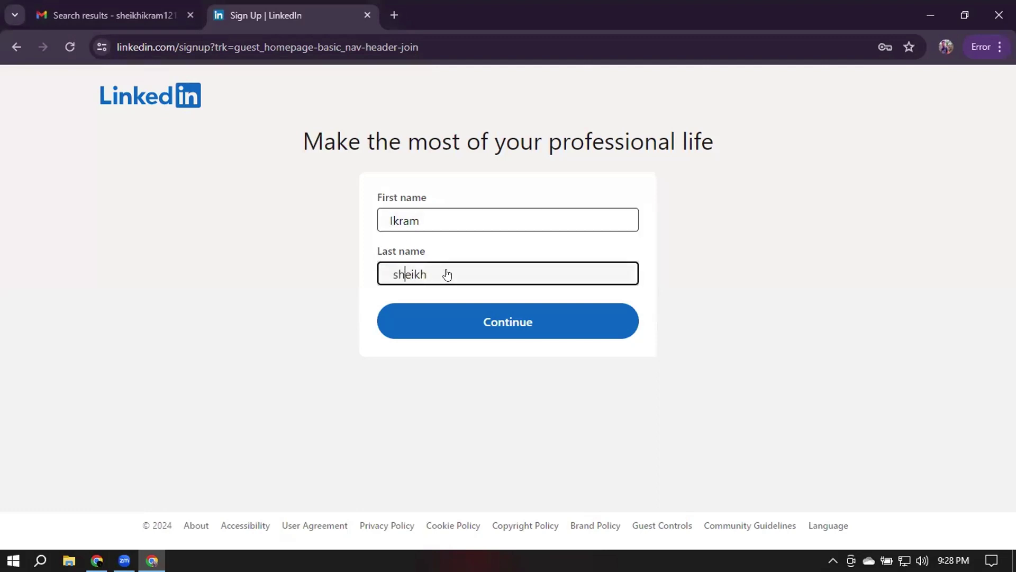
key(BackSpace)
key(BackSpace)
text(S)
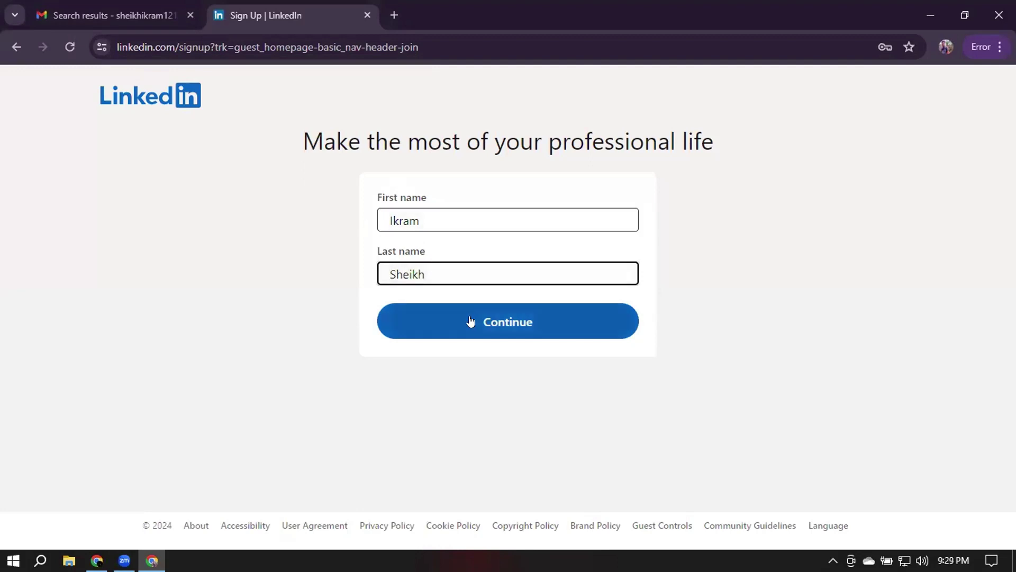
click(481, 331)
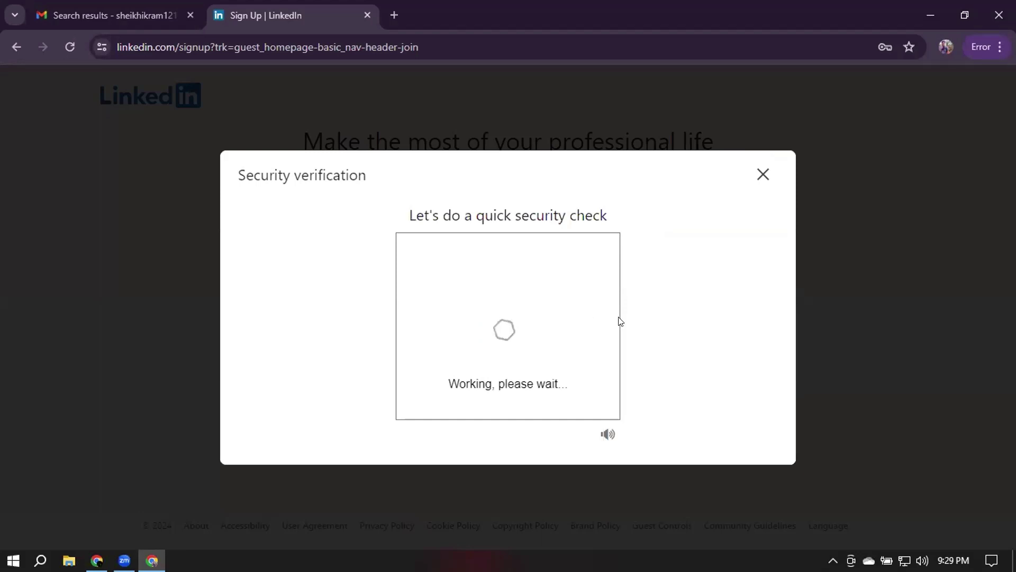
Start the verification puzzle and pick the upright bison image in each round
click(509, 387)
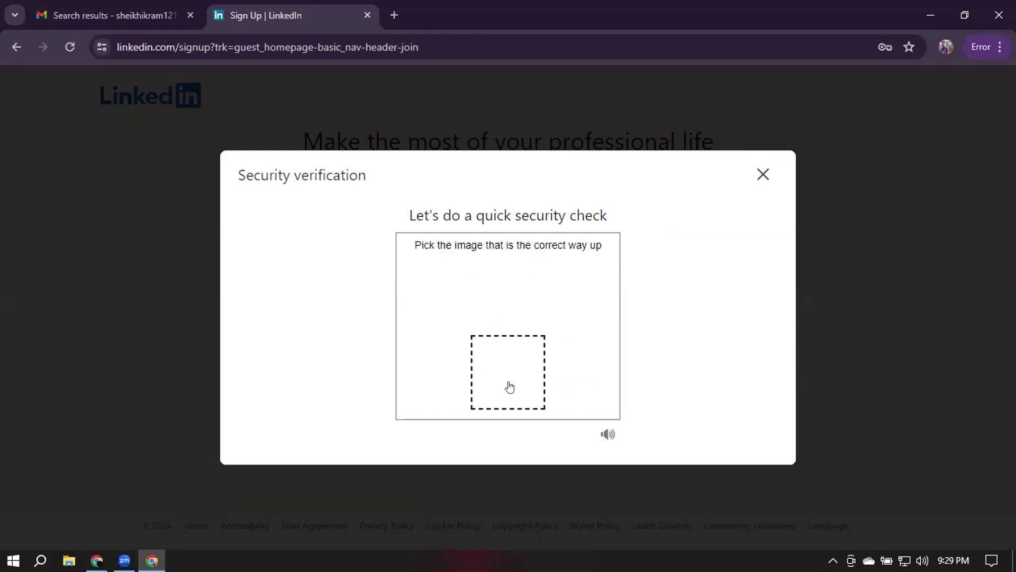
click(512, 296)
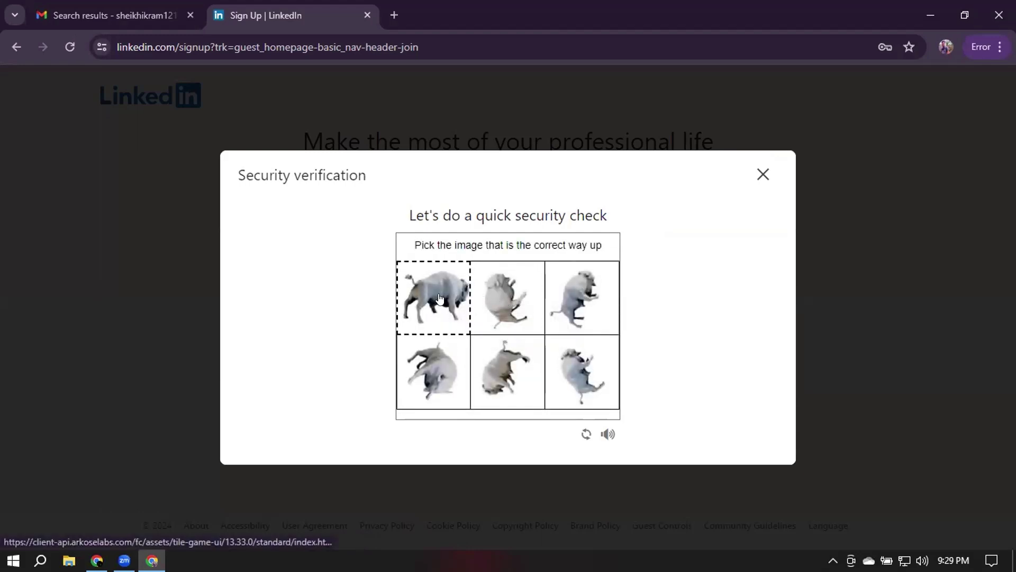
click(440, 297)
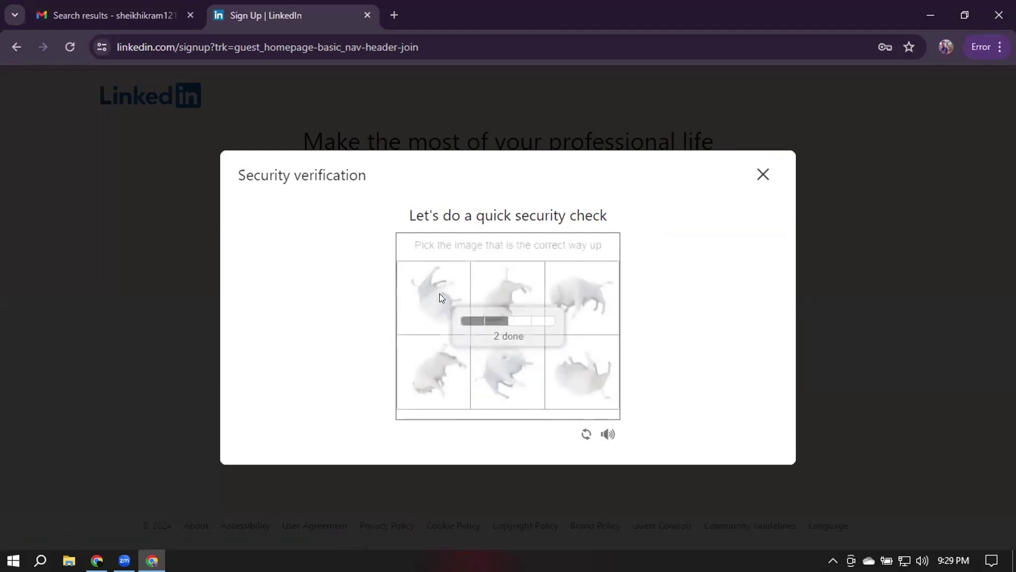
click(584, 304)
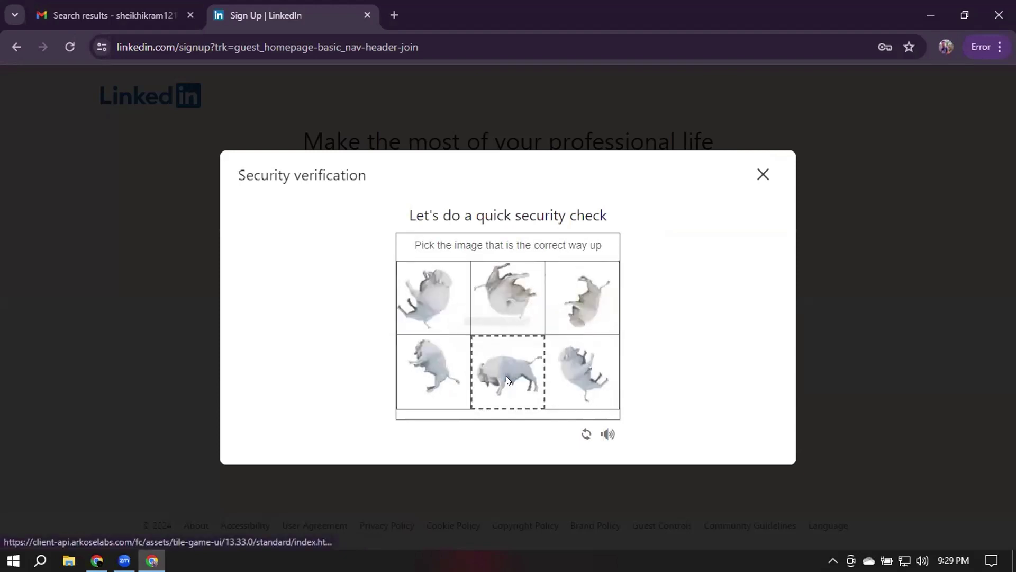
click(506, 379)
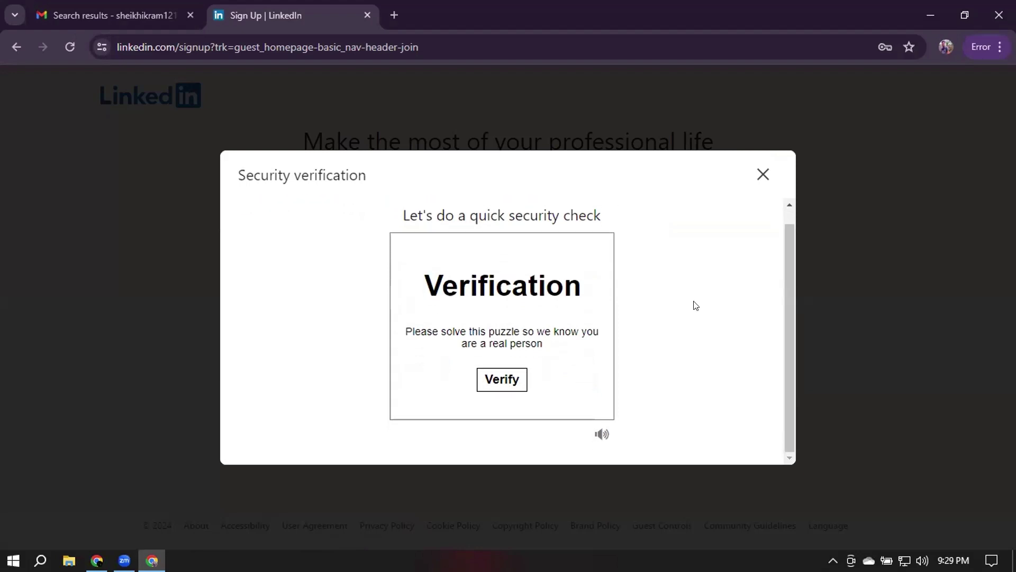
Restart the puzzle, pick the upright images again, and open a new blank tab
click(503, 393)
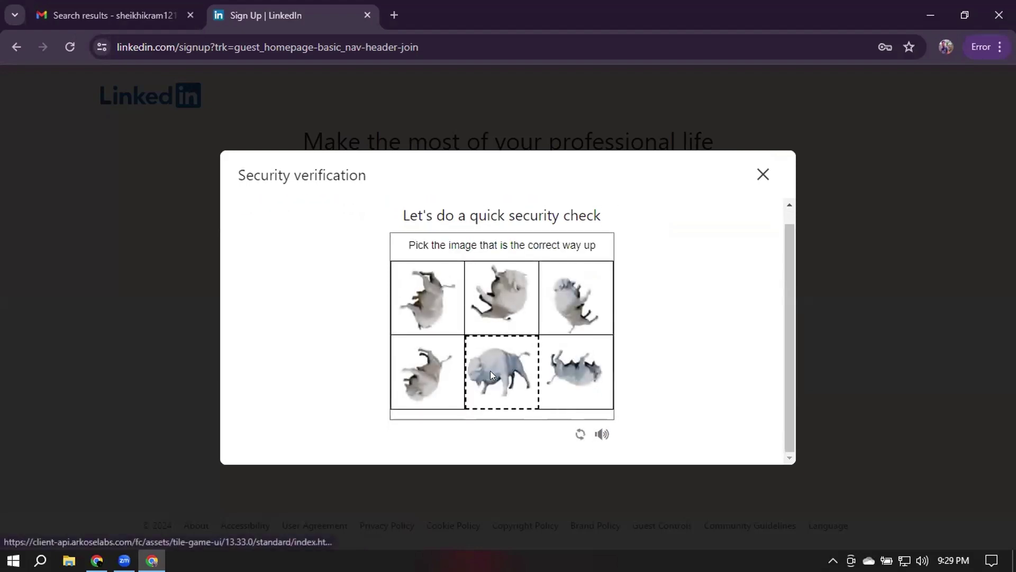
click(490, 371)
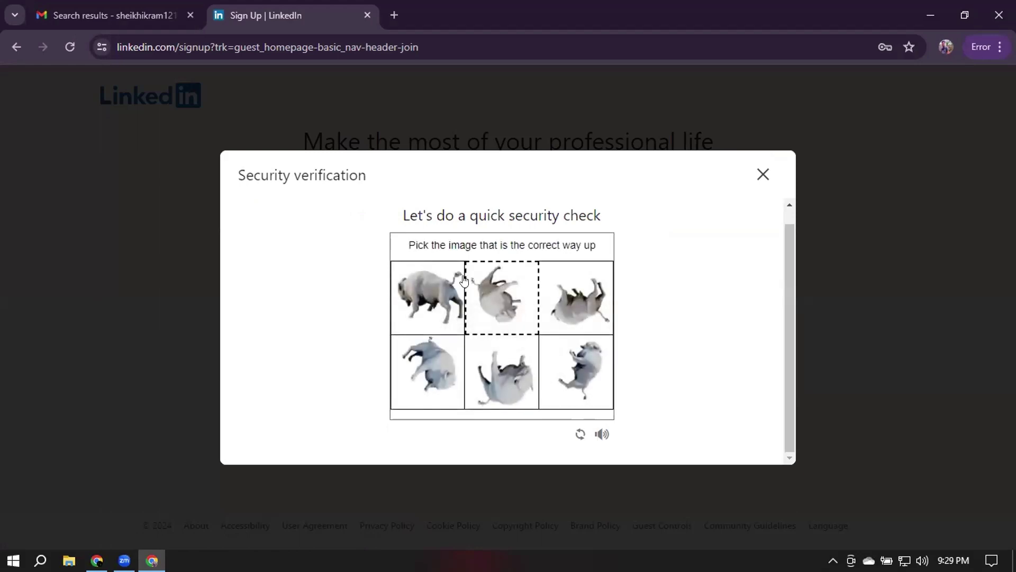
click(421, 289)
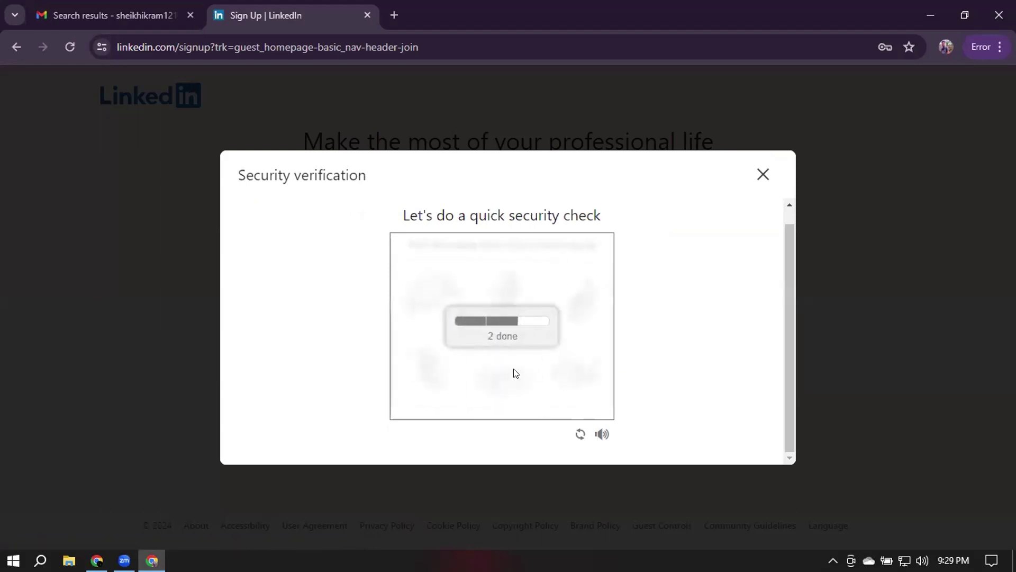
click(428, 285)
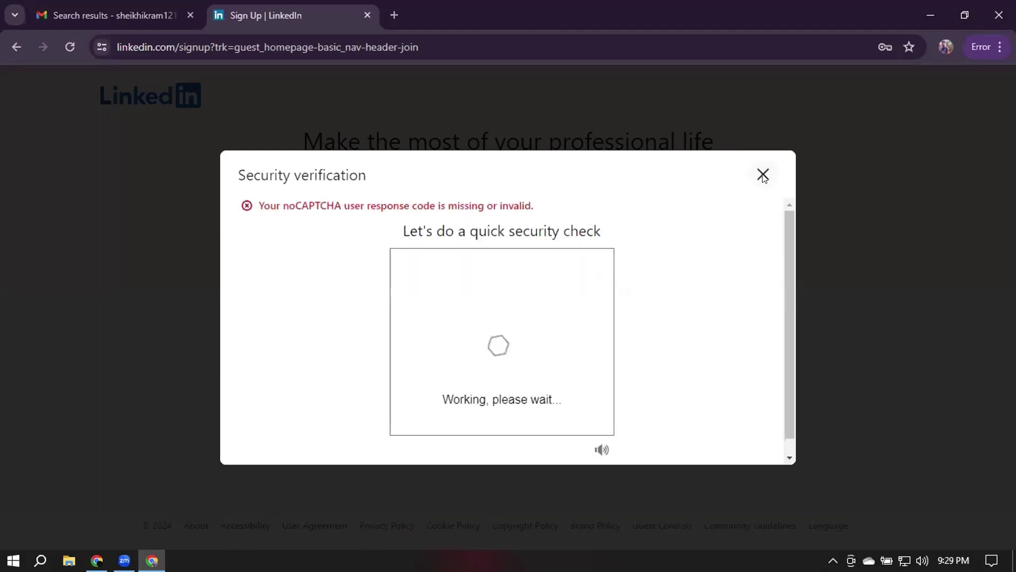
click(394, 15)
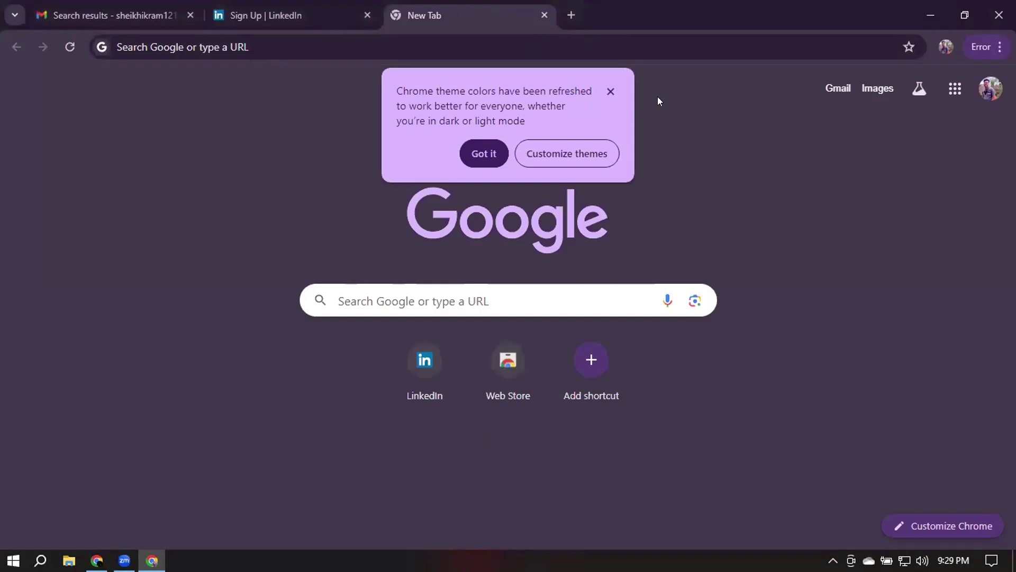
Dismiss the theme notice, go to LinkedIn and sign in via Continue with Google using the account
click(625, 96)
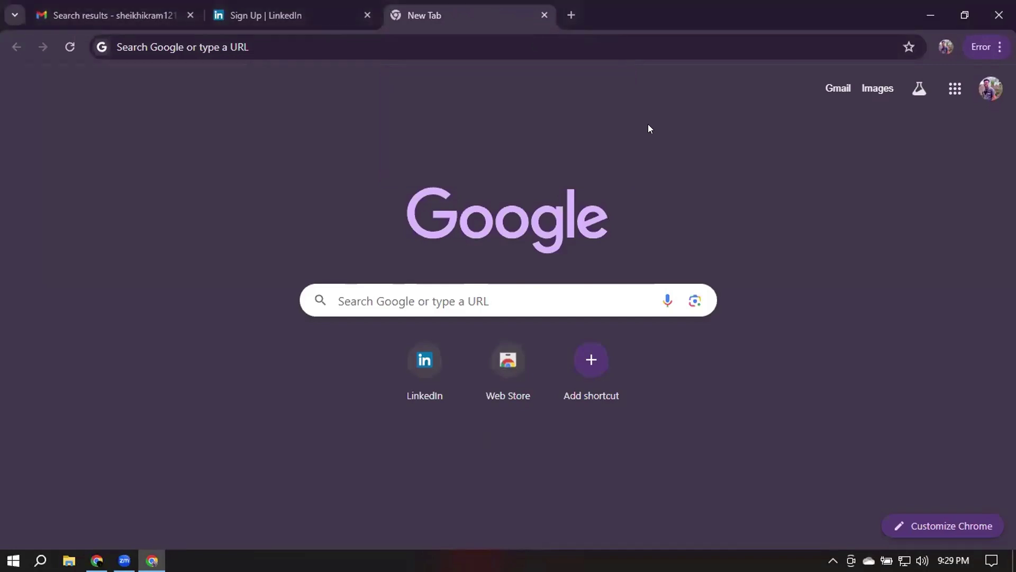
click(507, 46)
text(linke)
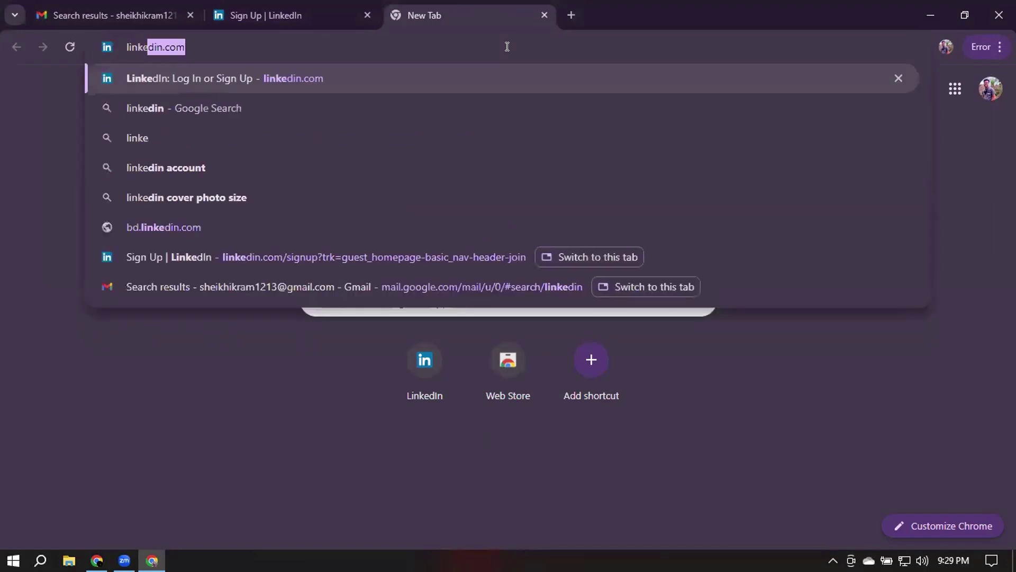
key(Return)
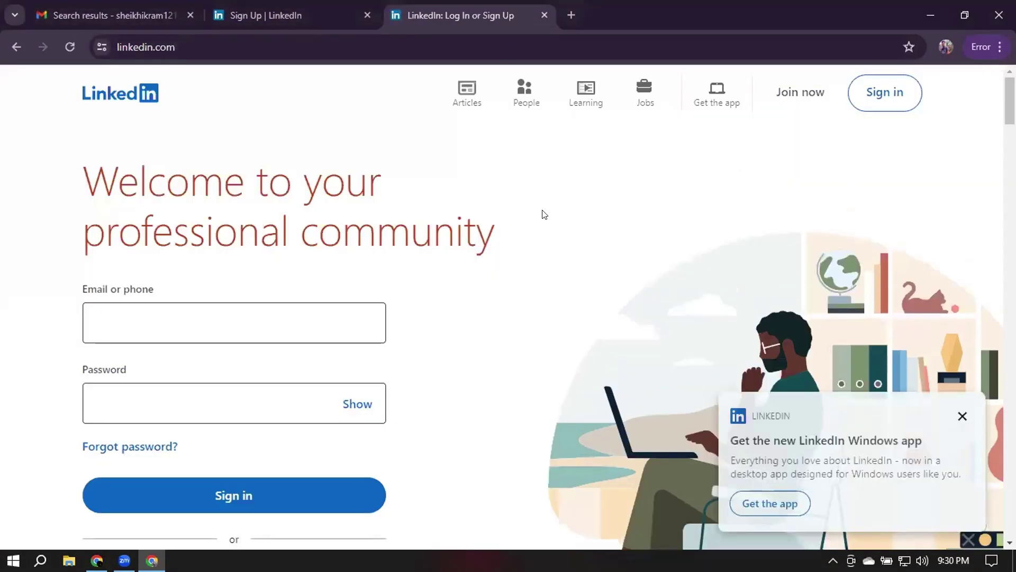
scroll(477, 204, down, 8)
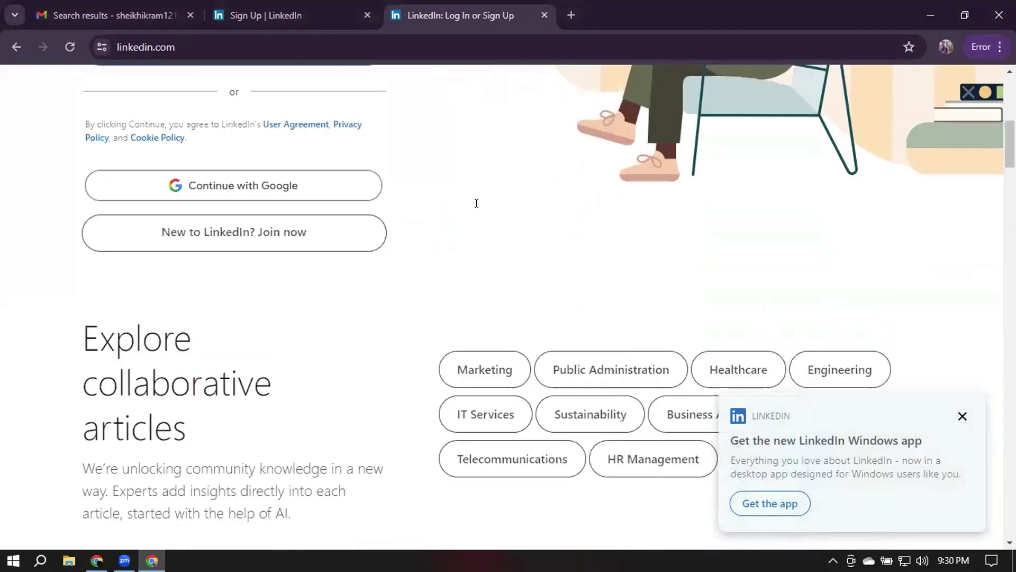
click(245, 186)
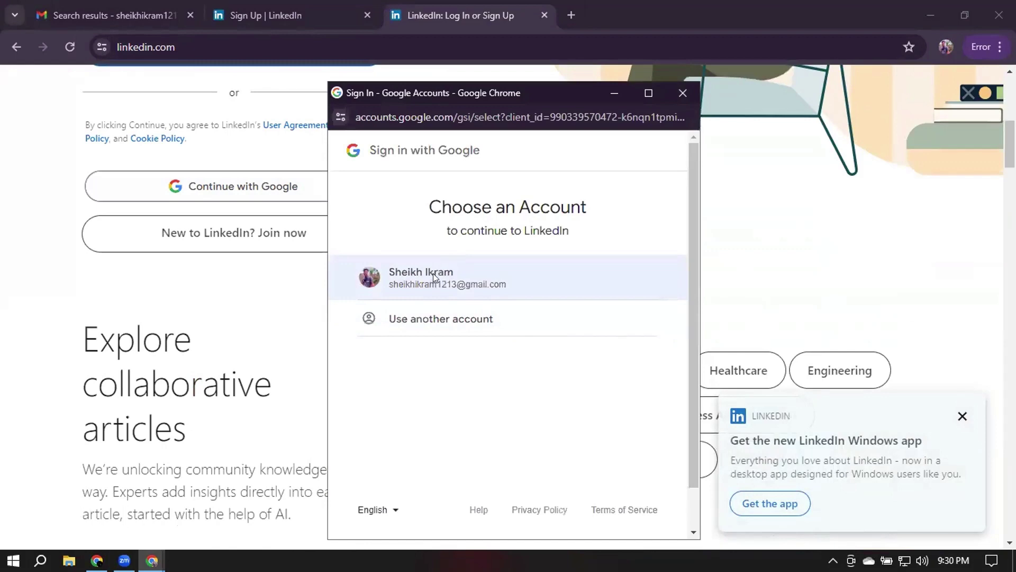
click(433, 273)
click(619, 373)
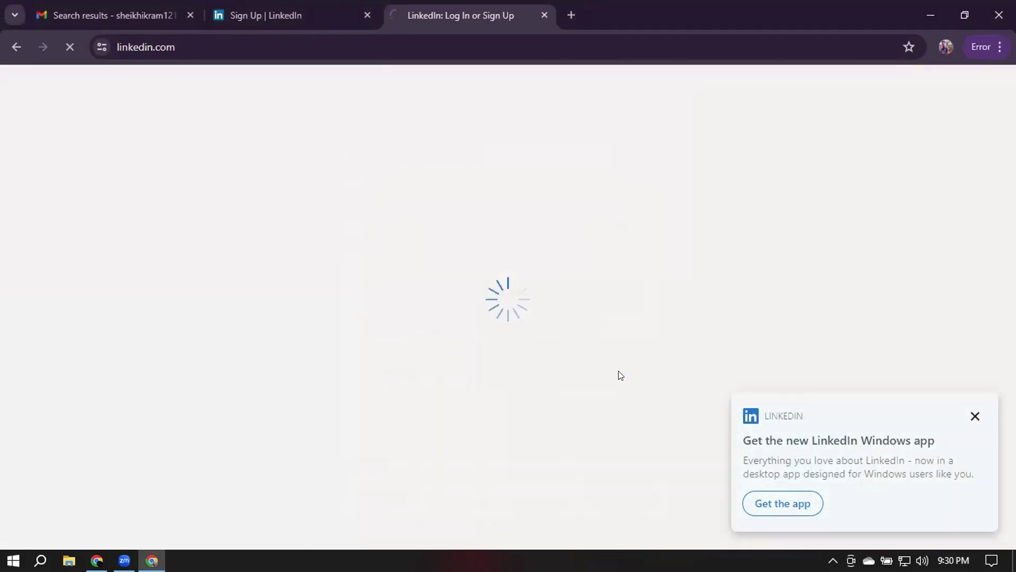
Dismiss the app notification, submit the Join LinkedIn form and pick upright images in the security puzzle
click(974, 418)
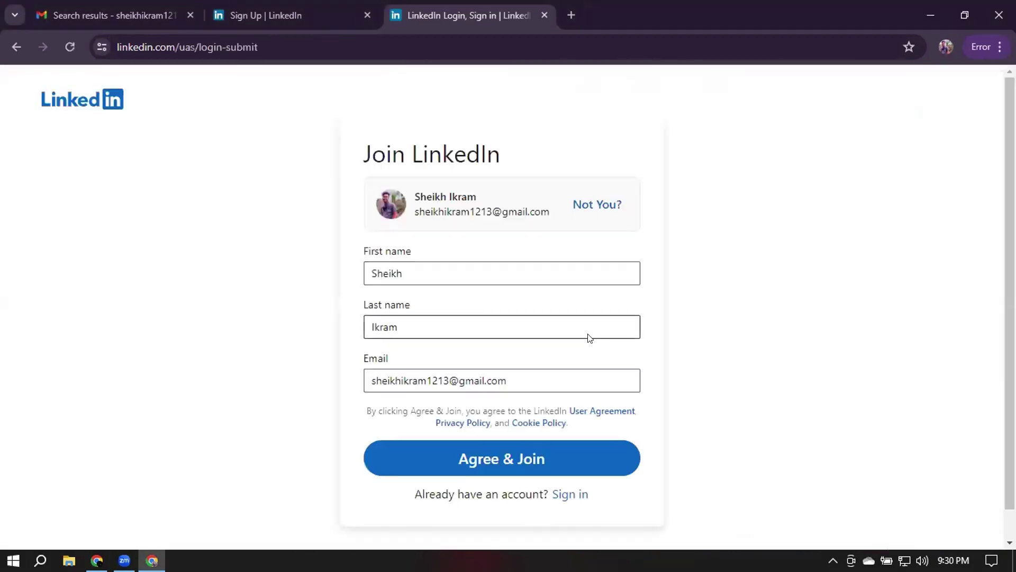
scroll(667, 315, down, 2)
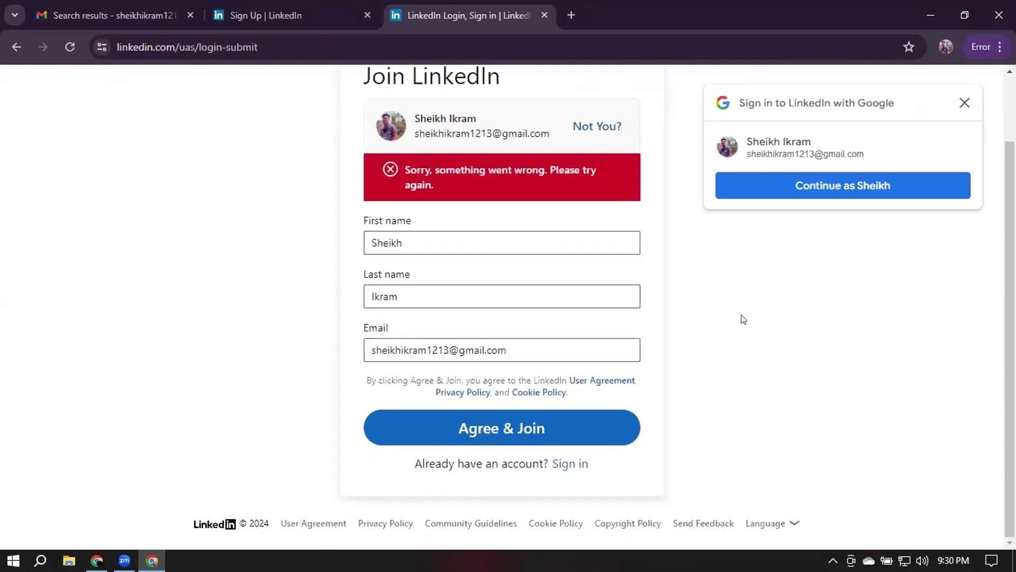
click(486, 435)
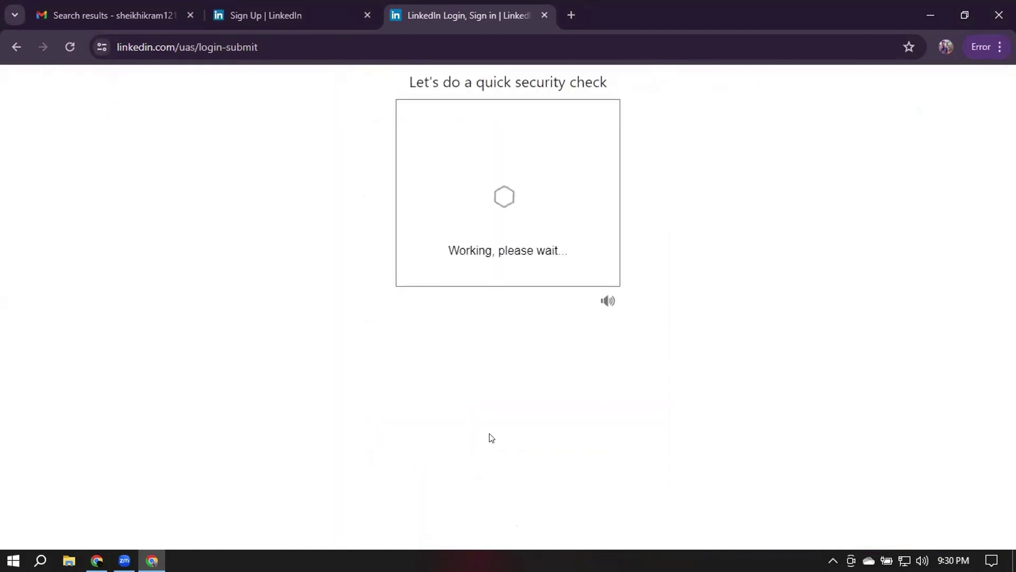
click(498, 247)
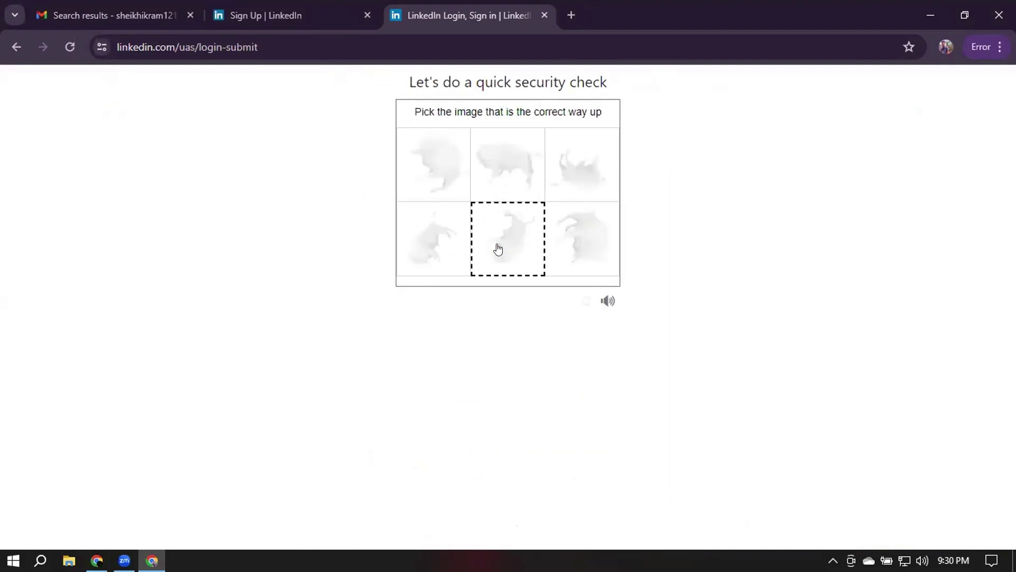
click(512, 168)
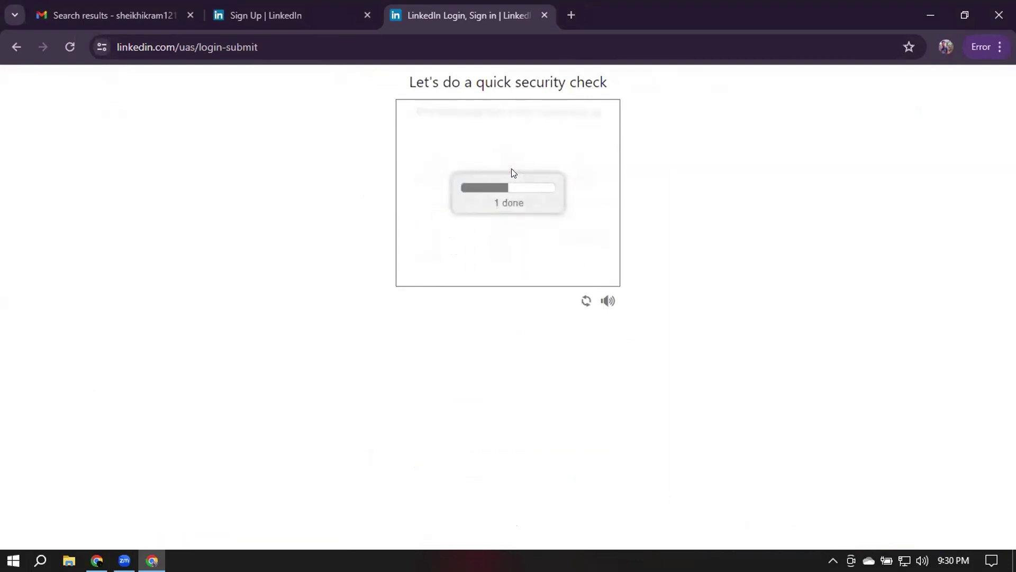
click(582, 235)
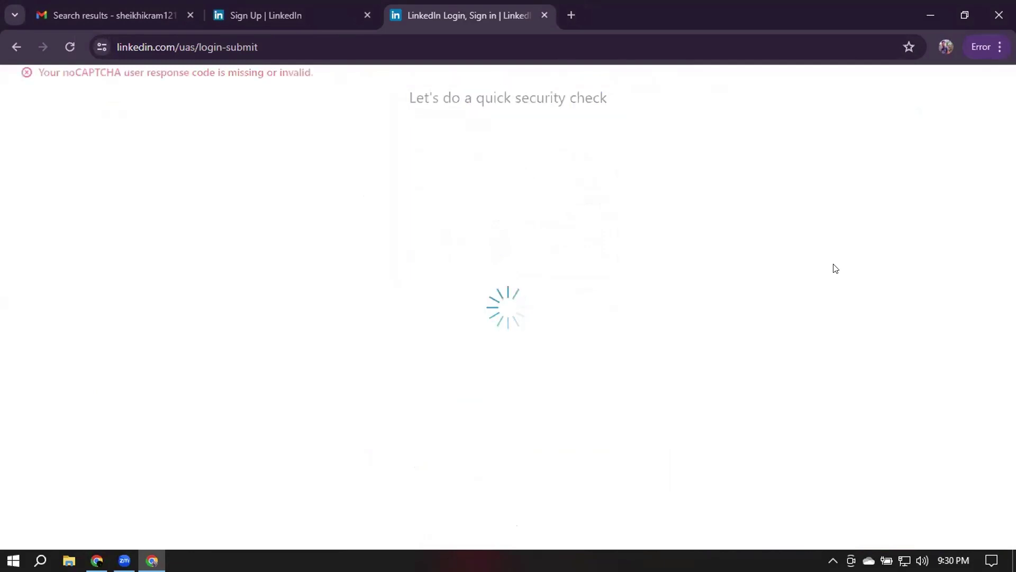
Go back, reload with form resubmission confirmed, then head back toward the LinkedIn login page
click(19, 41)
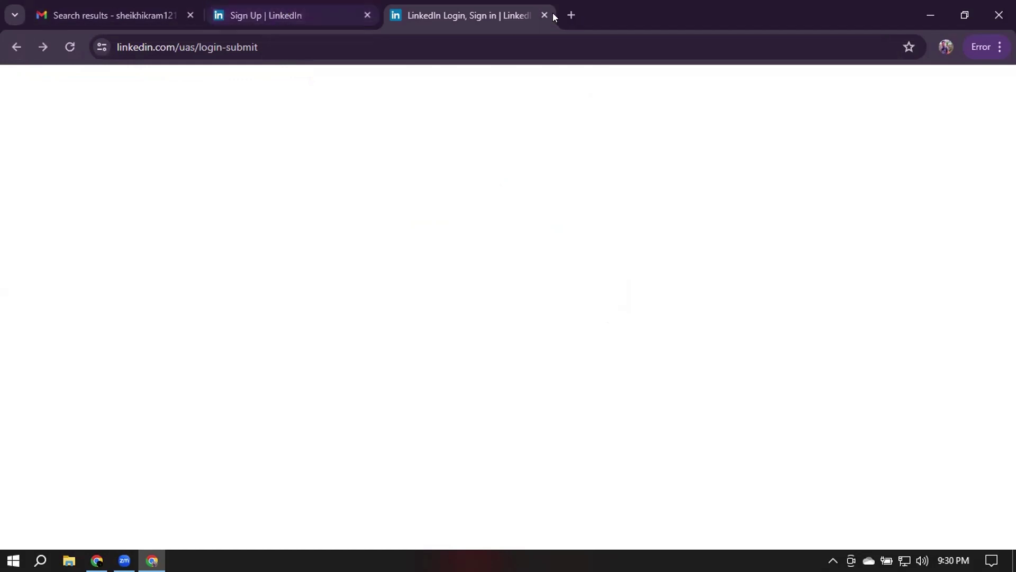
click(66, 45)
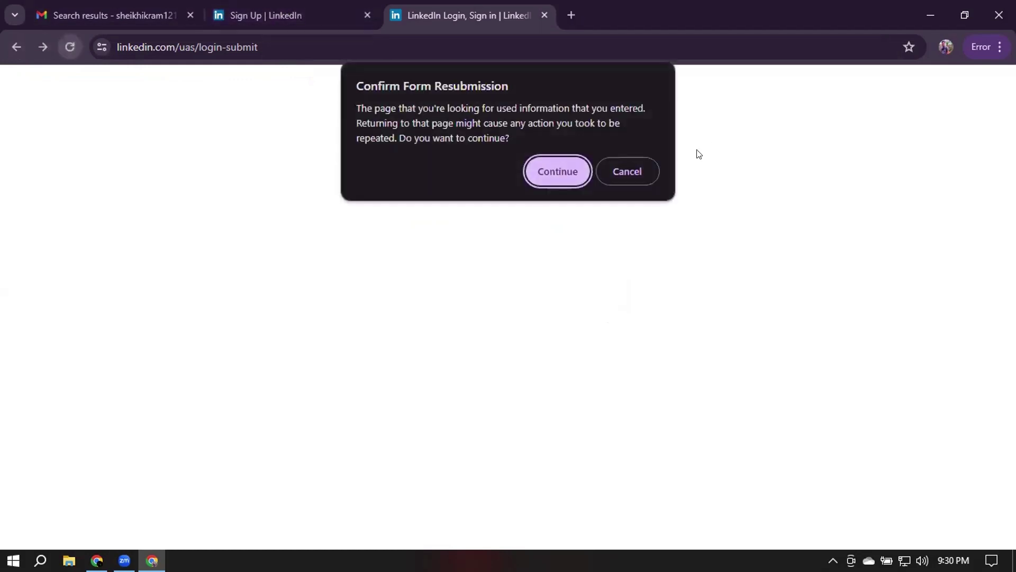
click(553, 171)
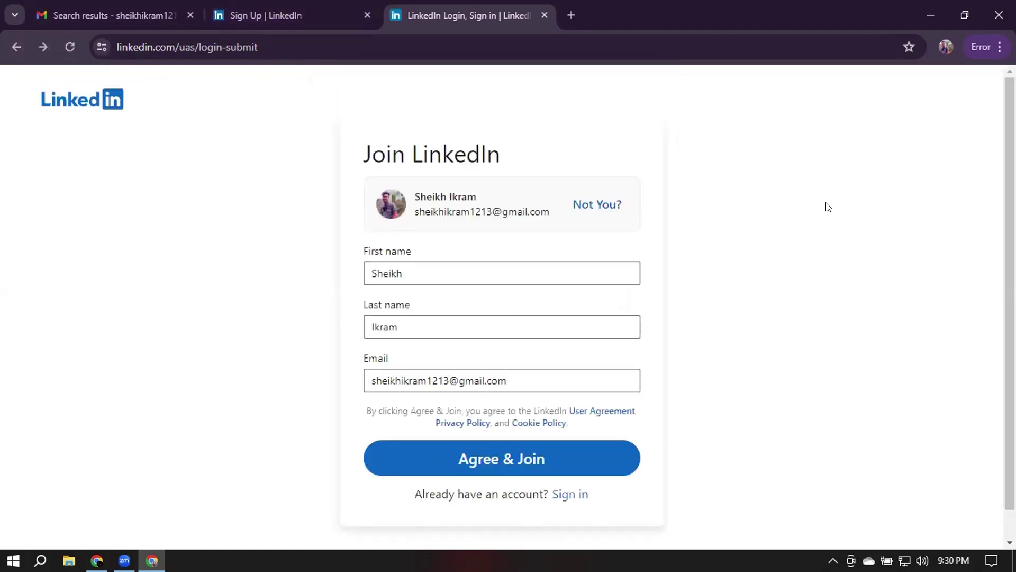
scroll(789, 338, down, 1)
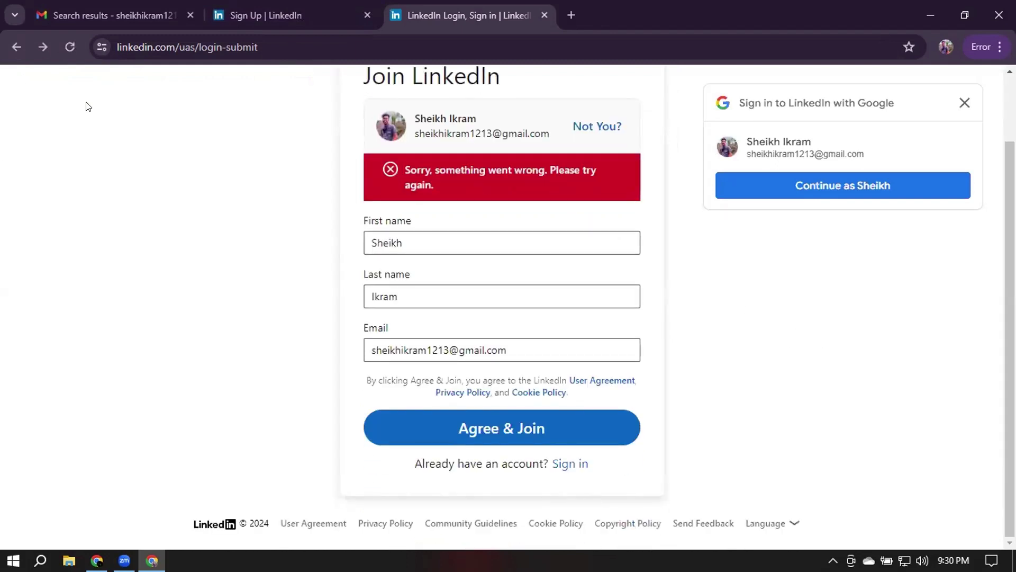
click(15, 42)
Cancel and close the Google sign-in prompt on the homepage, then open Forgot password?
scroll(470, 279, up, 2)
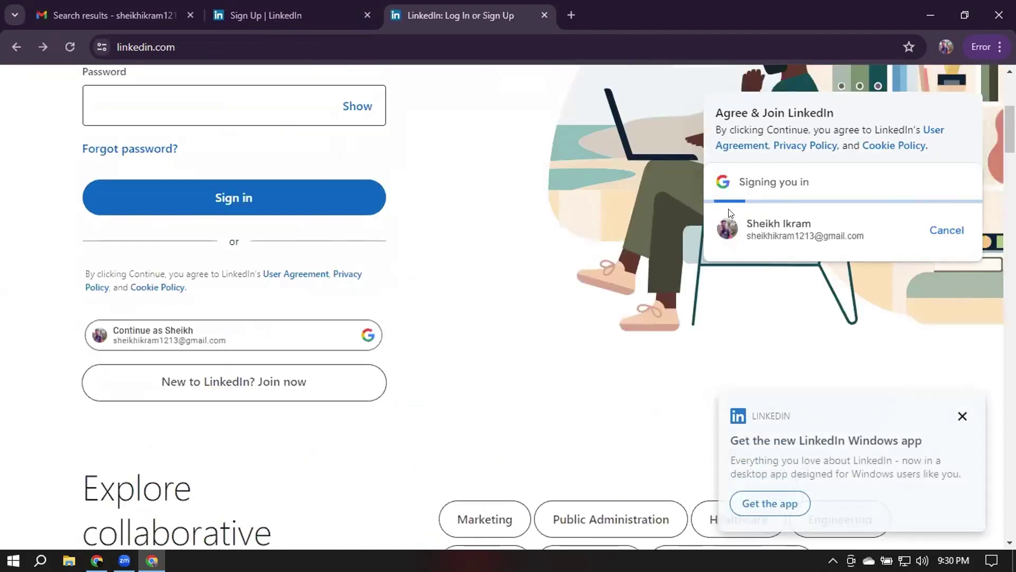
click(935, 230)
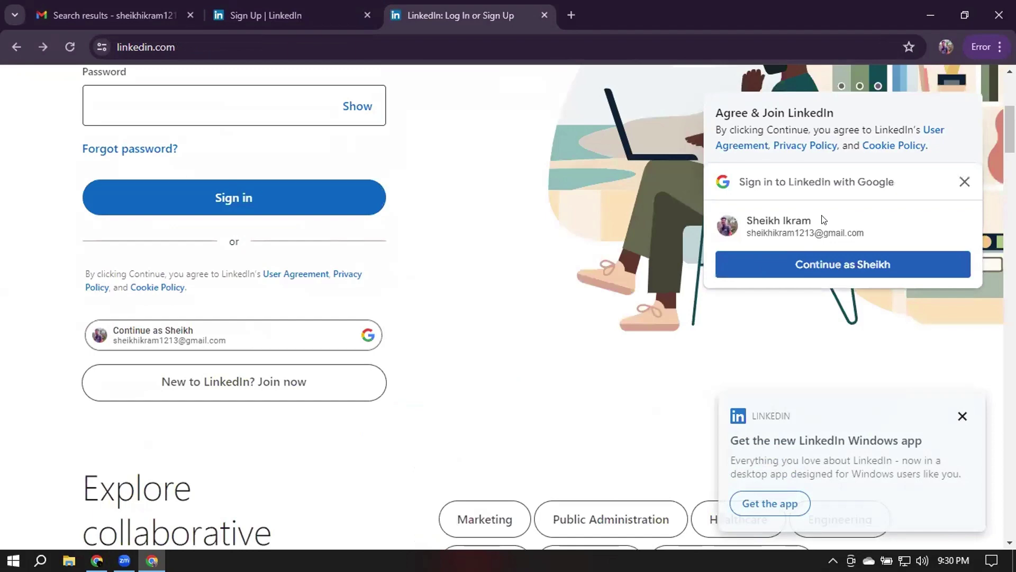
click(965, 182)
scroll(547, 245, up, 3)
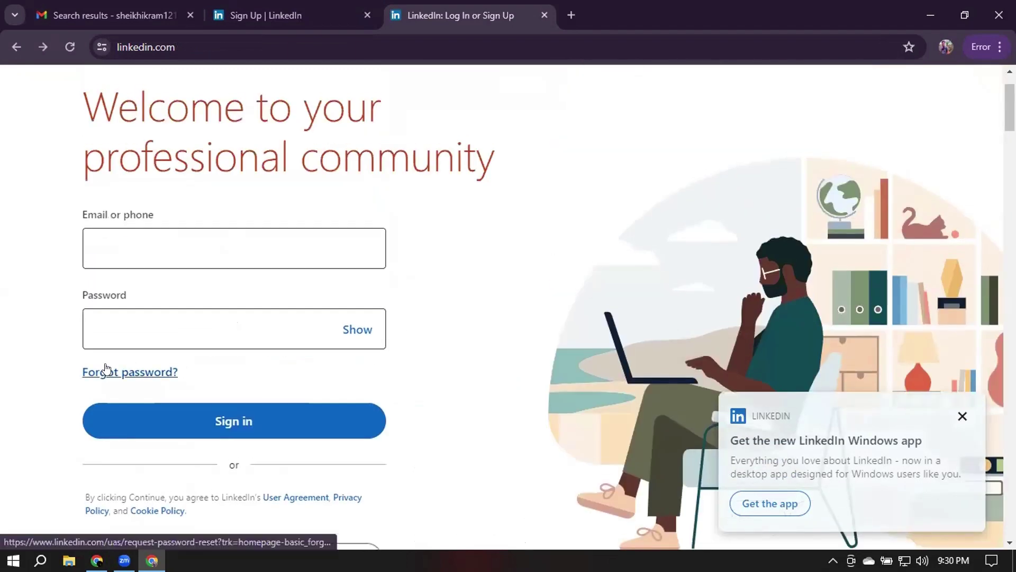
click(106, 371)
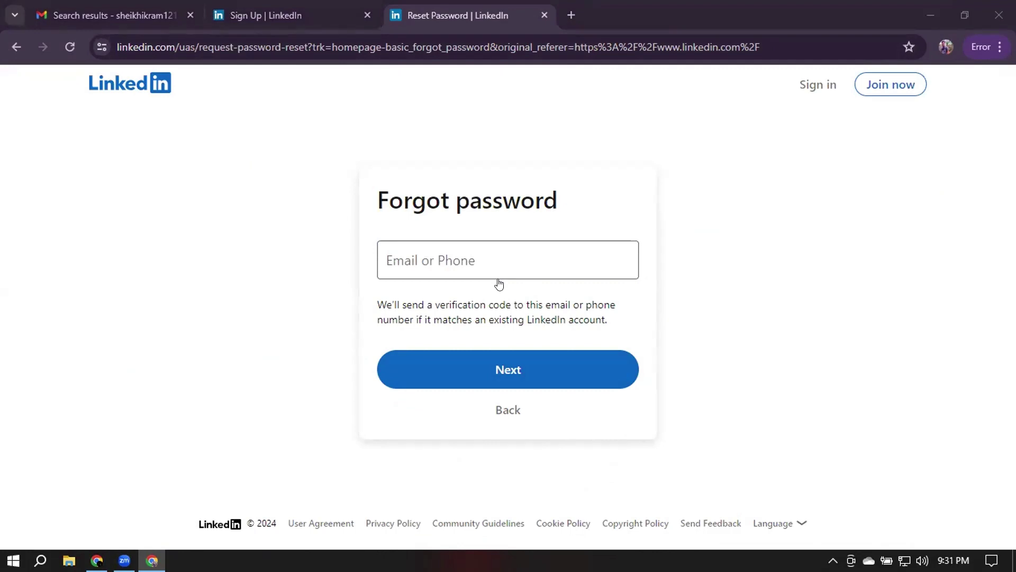
Submit the password reset with the pasted account e-mail and select the upright bison in the security puzzle
click(468, 261)
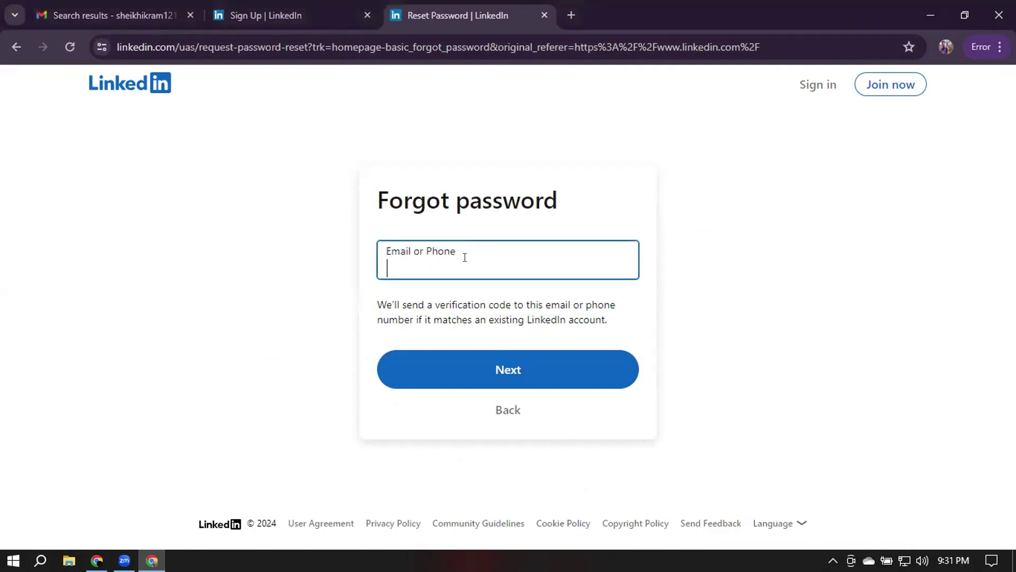
key(ctrl+v)
click(478, 365)
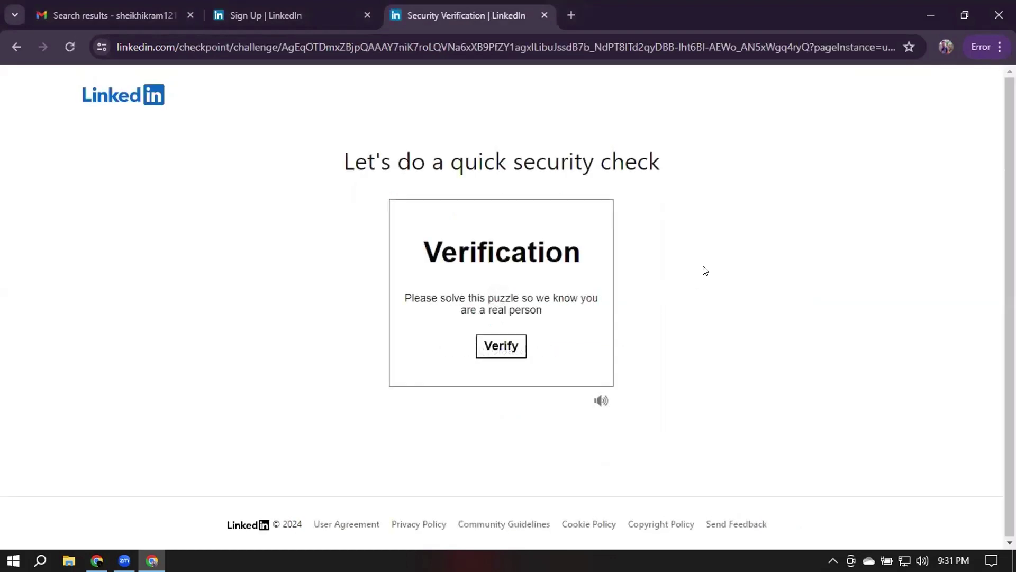
click(496, 345)
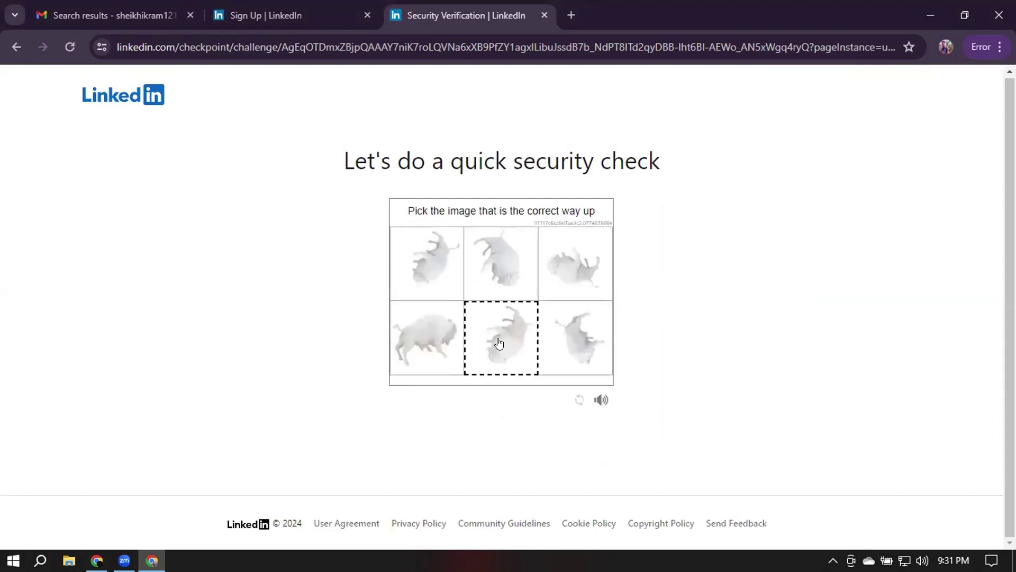
click(441, 341)
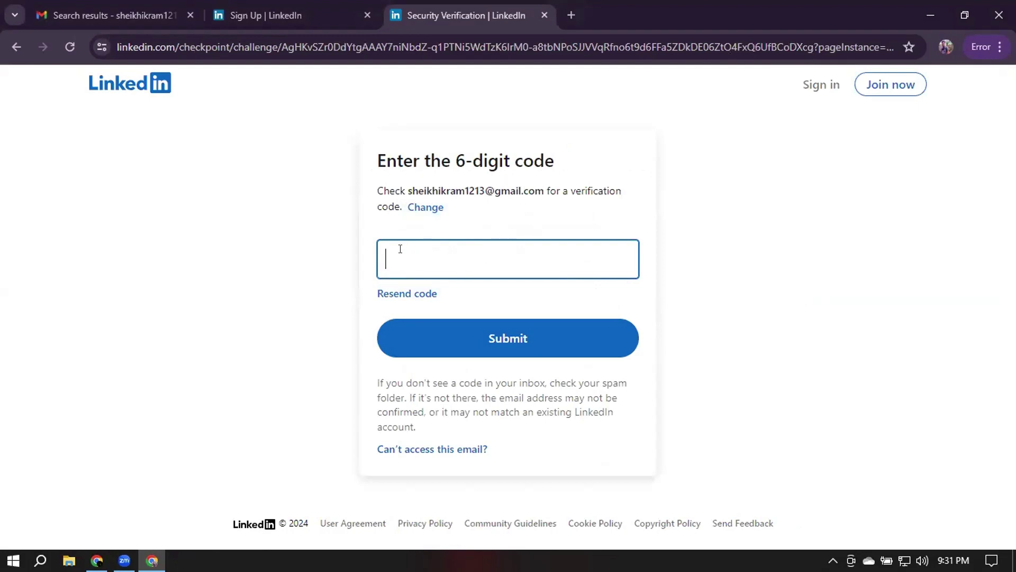
In Gmail, check the inbox's Primary, Promotions and Social categories for the LinkedIn code
click(111, 15)
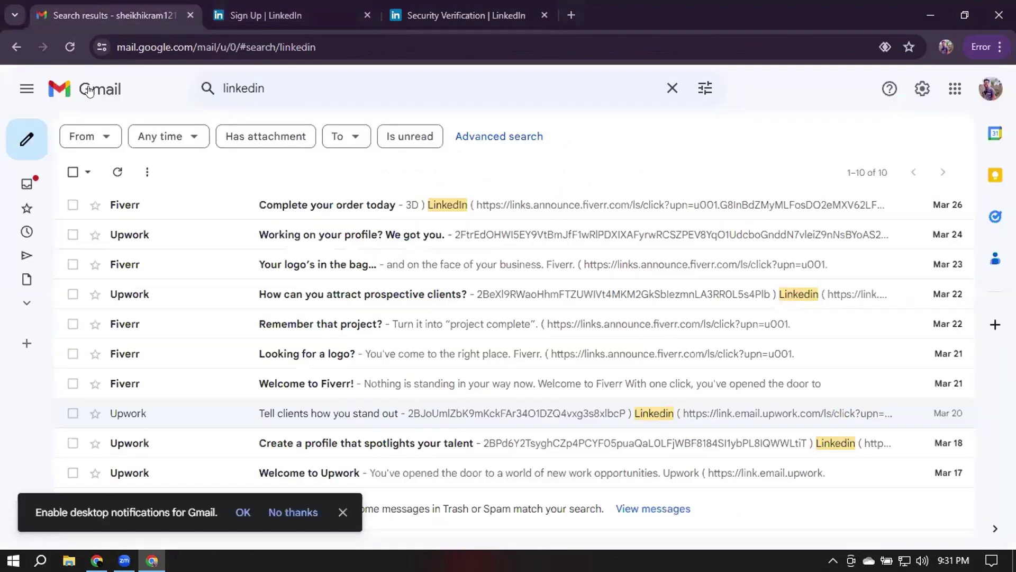
click(90, 181)
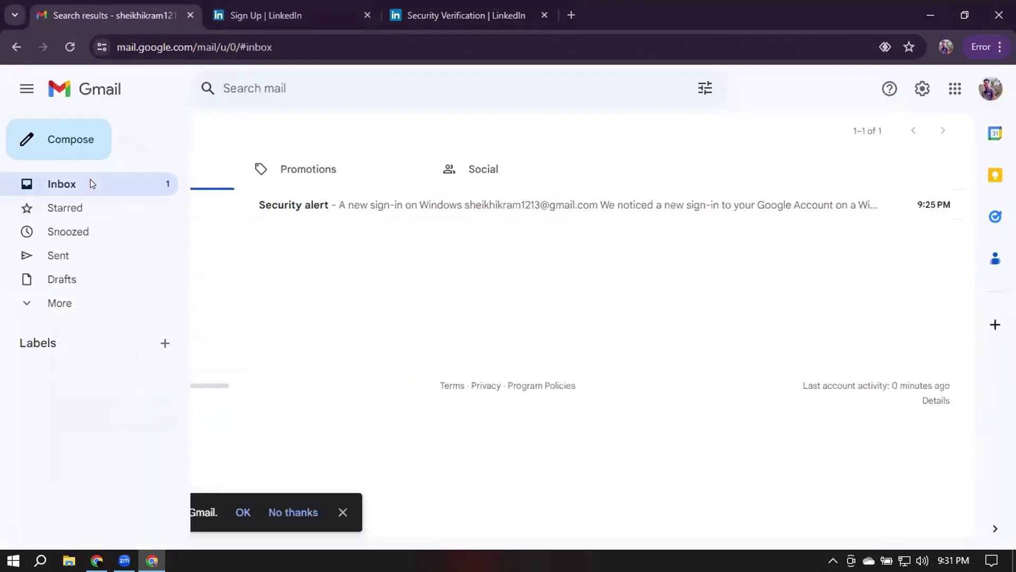
click(339, 174)
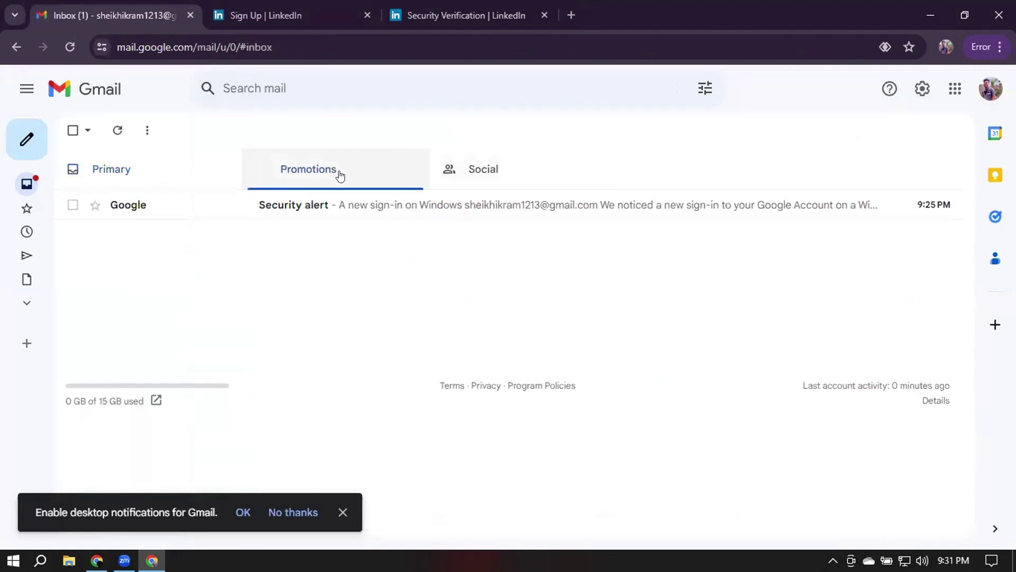
click(446, 176)
click(135, 172)
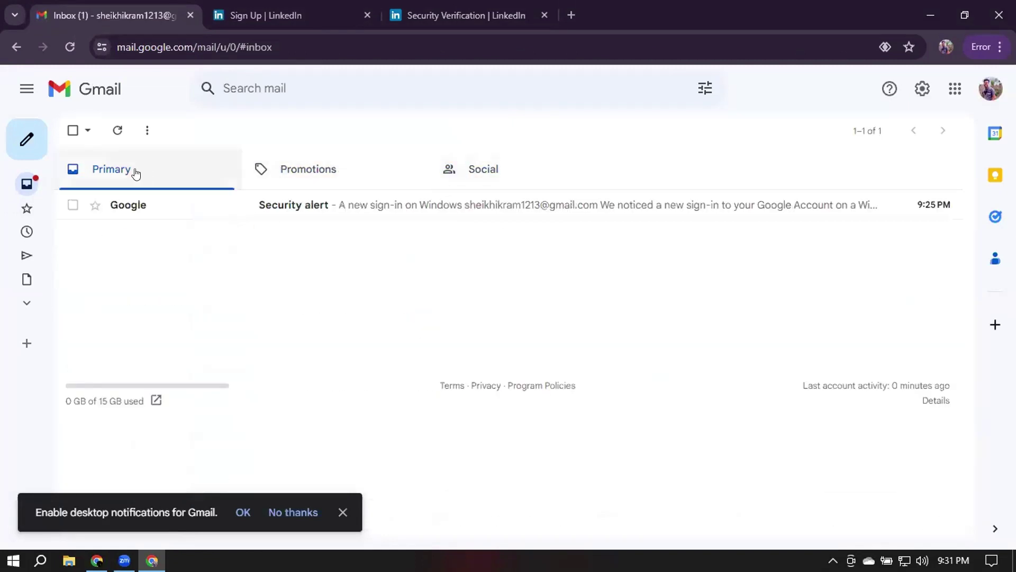
Reload Gmail and refresh the inbox to look for new mail
mouse_move(23, 186)
click(70, 47)
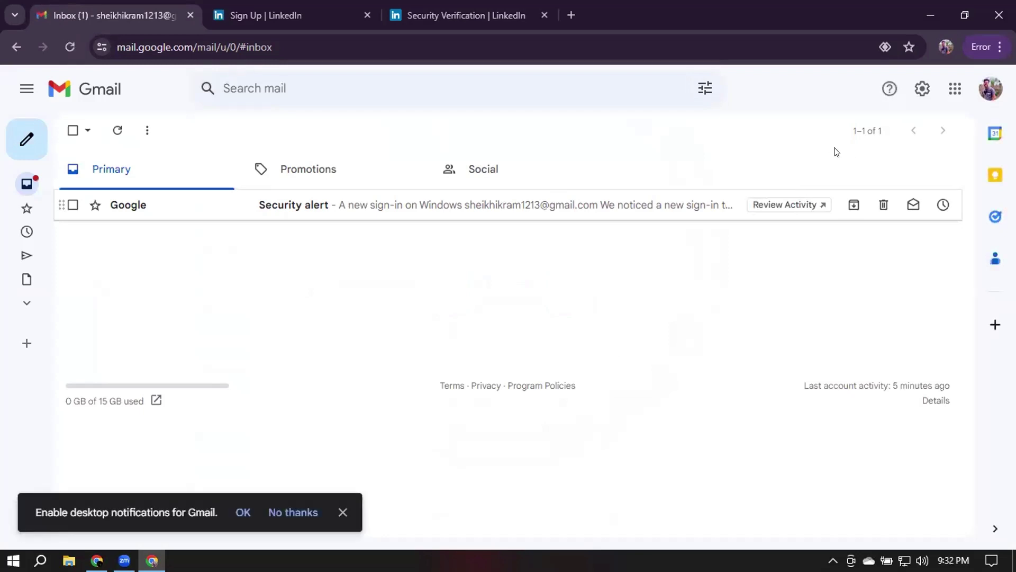
click(28, 188)
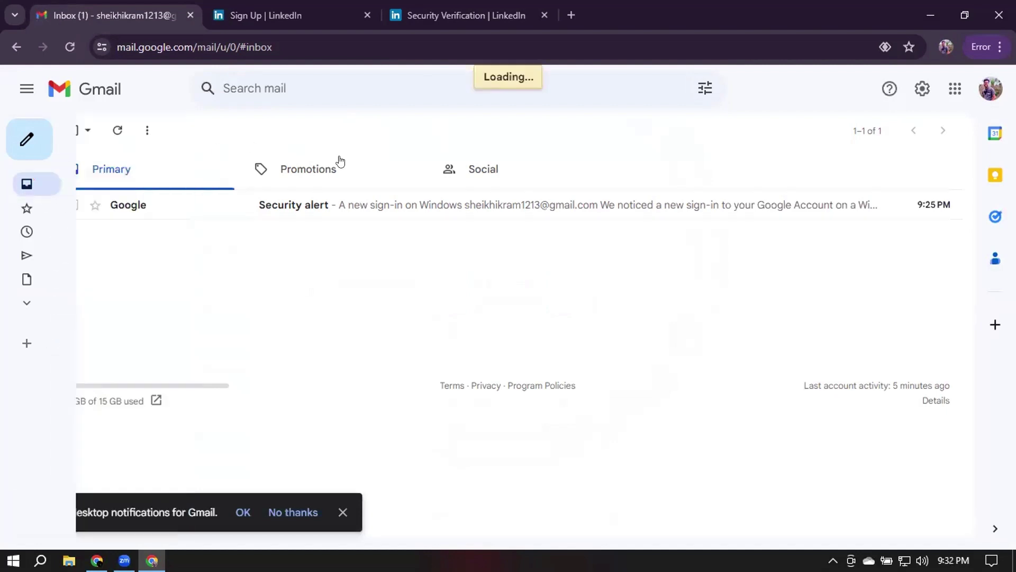
Open the Google security alert, discard an accidental new draft, then check Promotions and Social
click(304, 204)
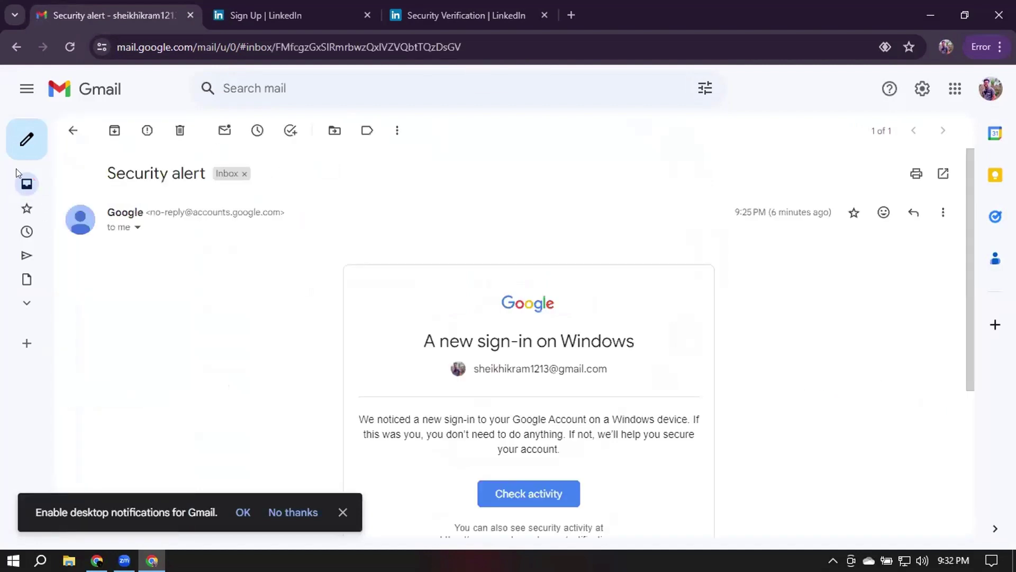
click(69, 136)
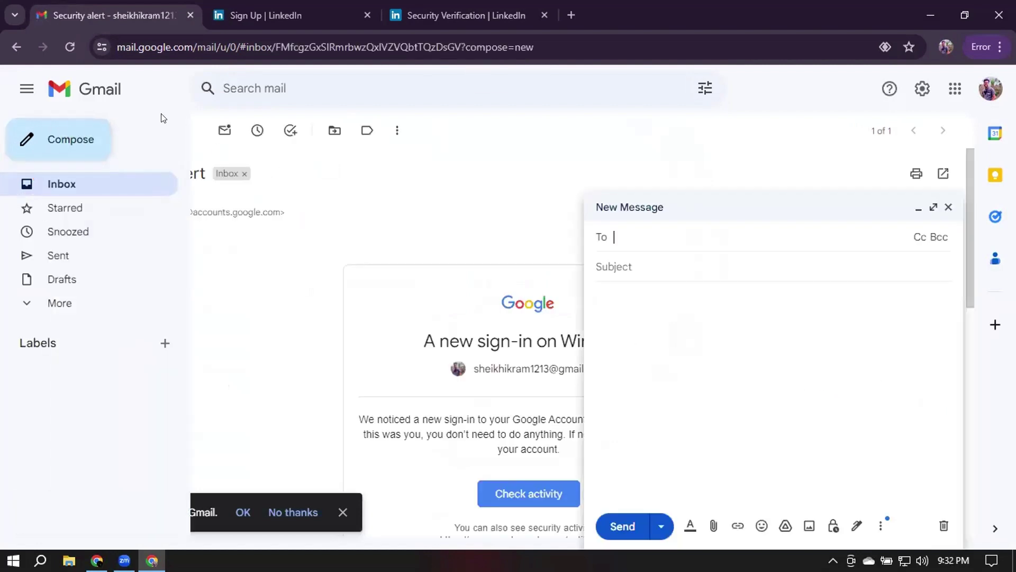
click(948, 207)
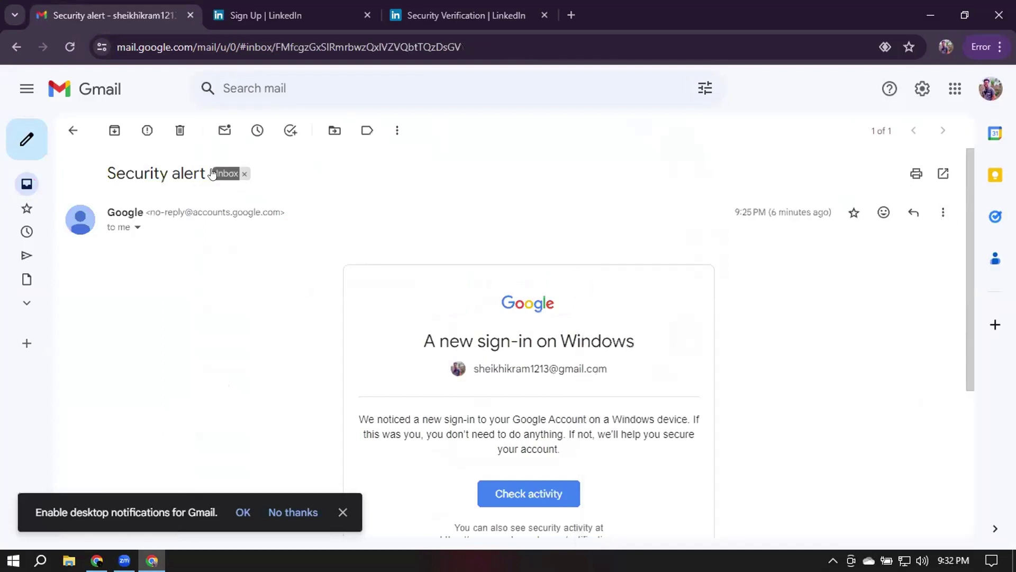
click(21, 191)
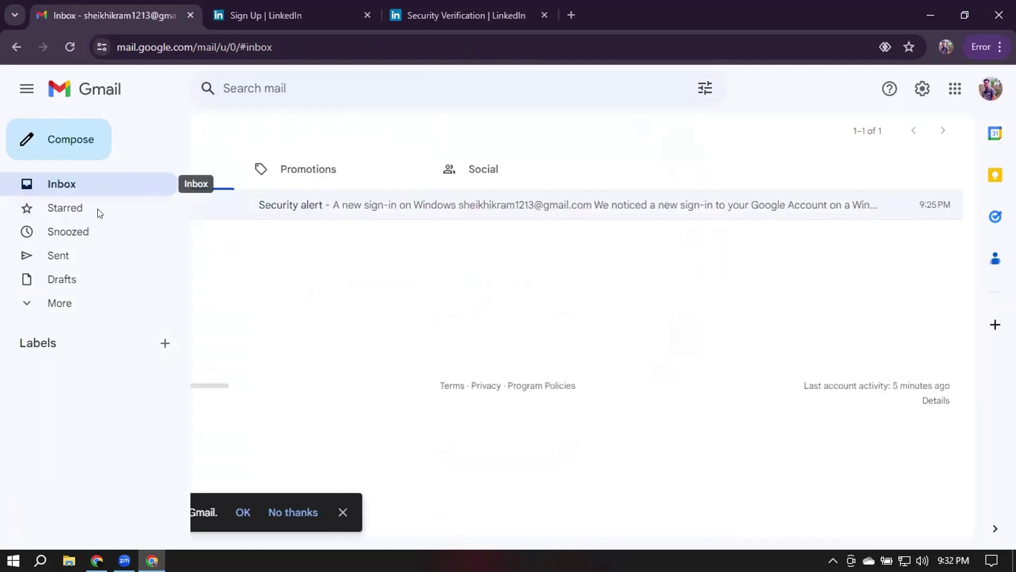
click(318, 177)
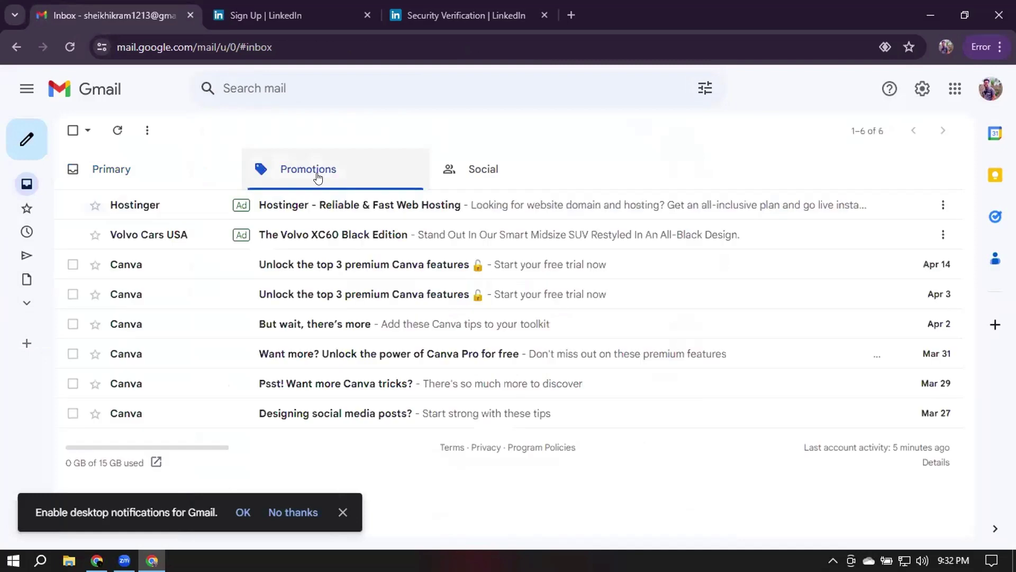
click(474, 174)
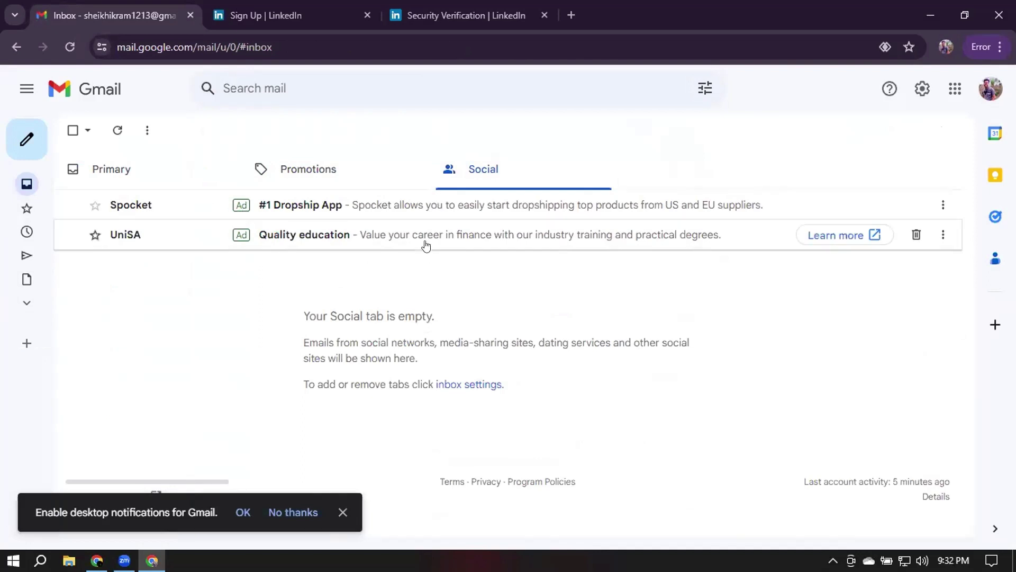
Glance at the LinkedIn sign-up and code-entry tabs, then return to Gmail to search the mailbox
click(281, 13)
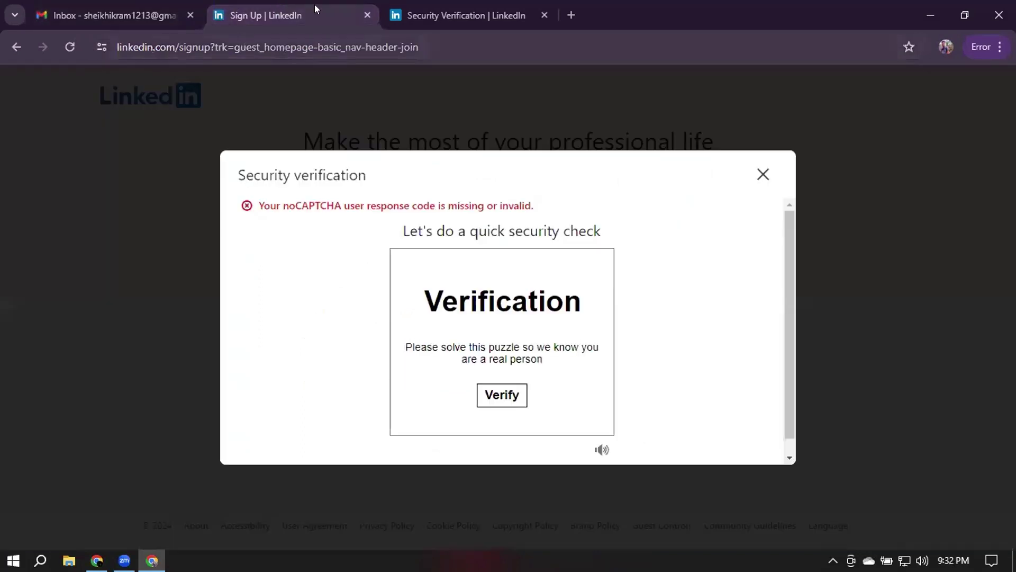
click(453, 6)
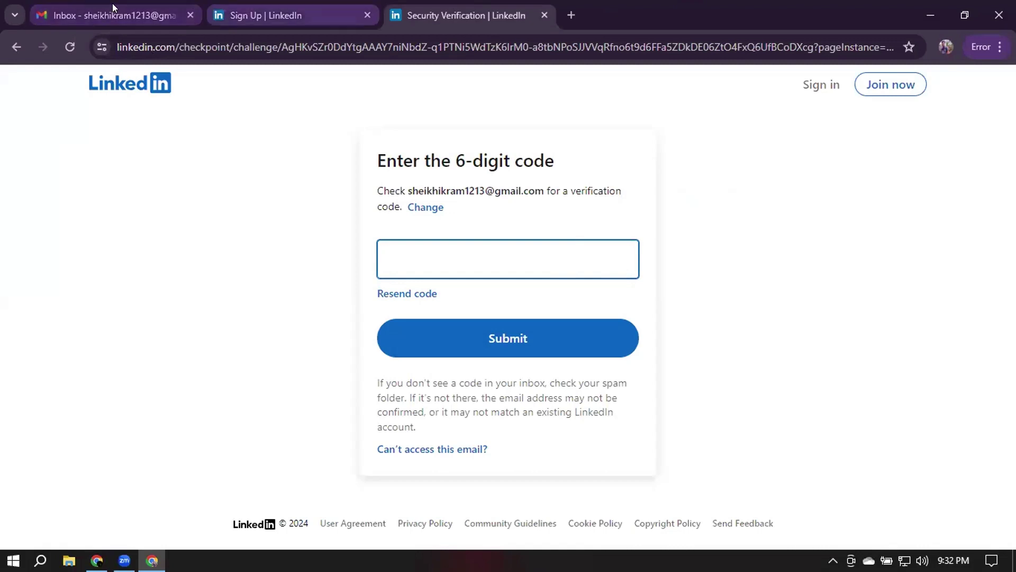
click(84, 16)
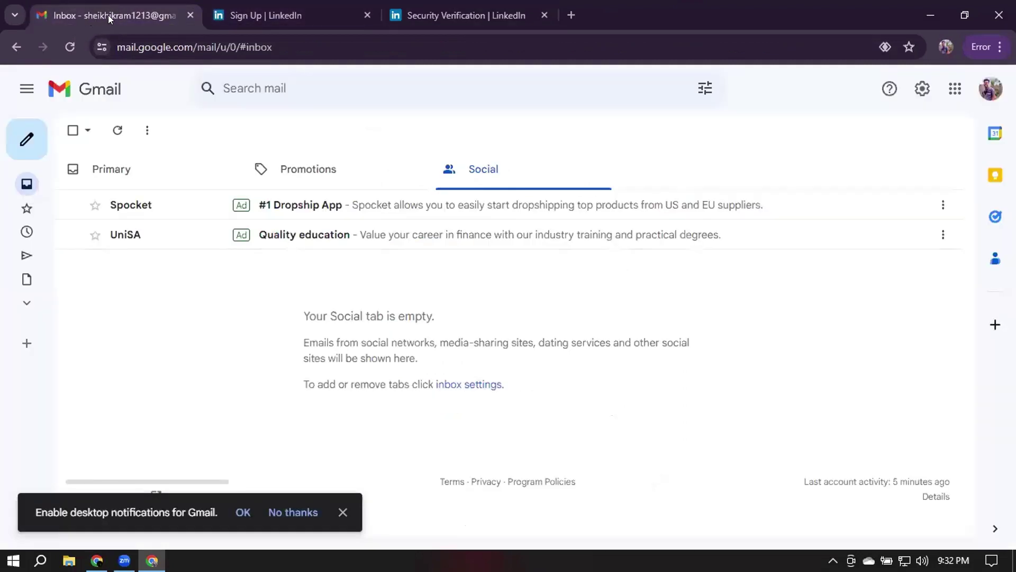
click(424, 84)
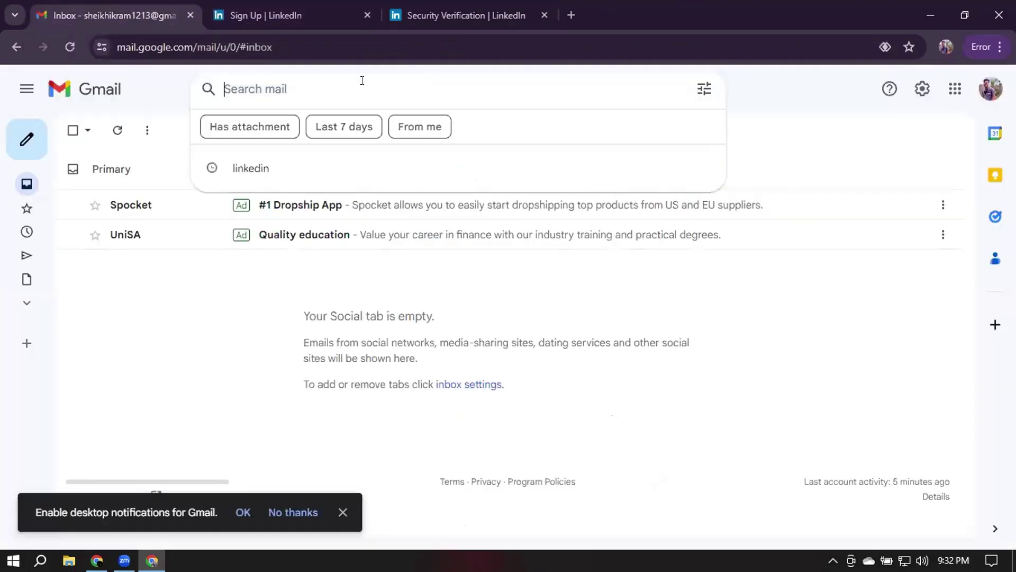
Expand More in the sidebar and check the Spam, Important and Snoozed folders for the code
mouse_move(27, 208)
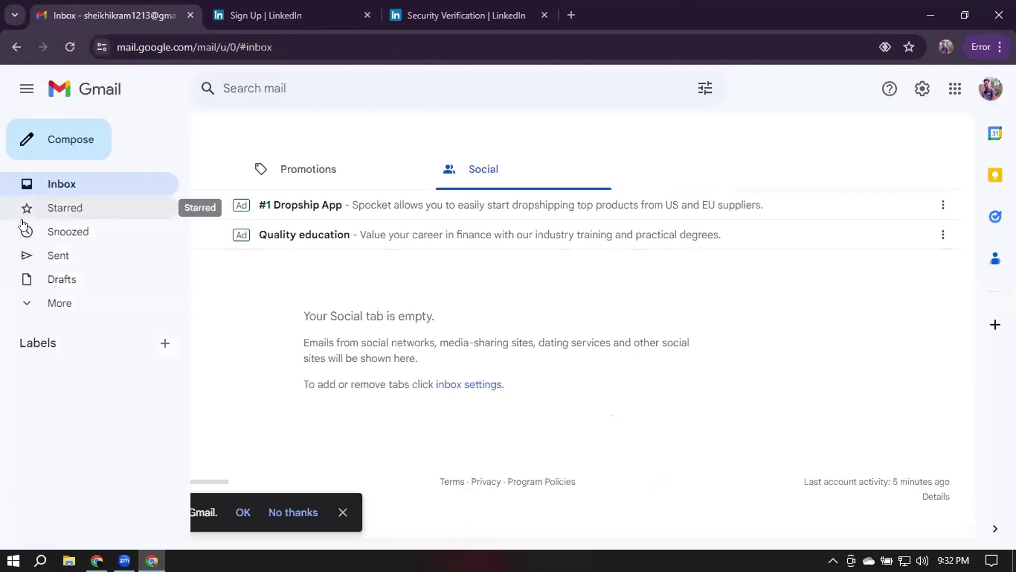
click(42, 306)
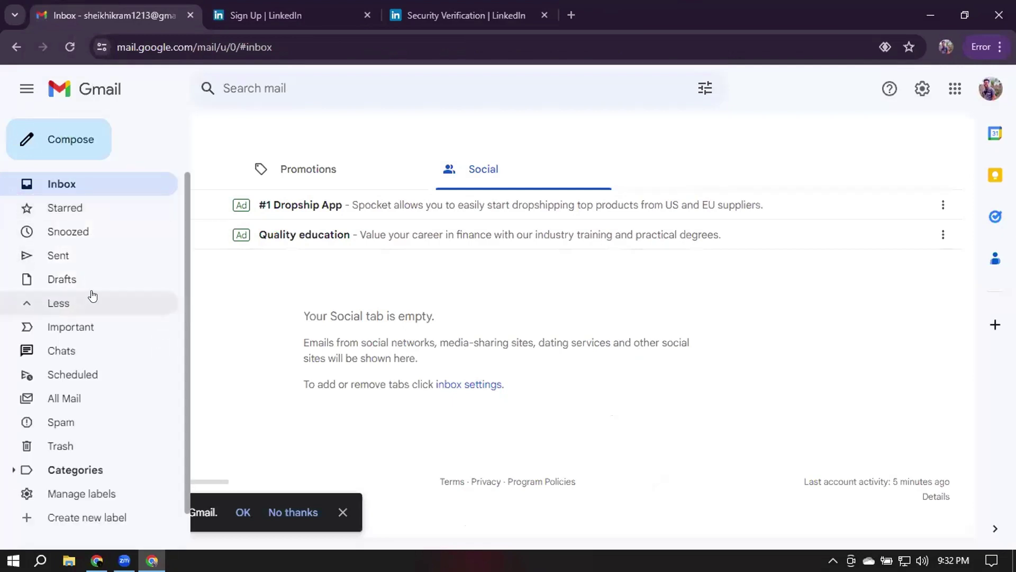
scroll(79, 328, down, 1)
click(51, 390)
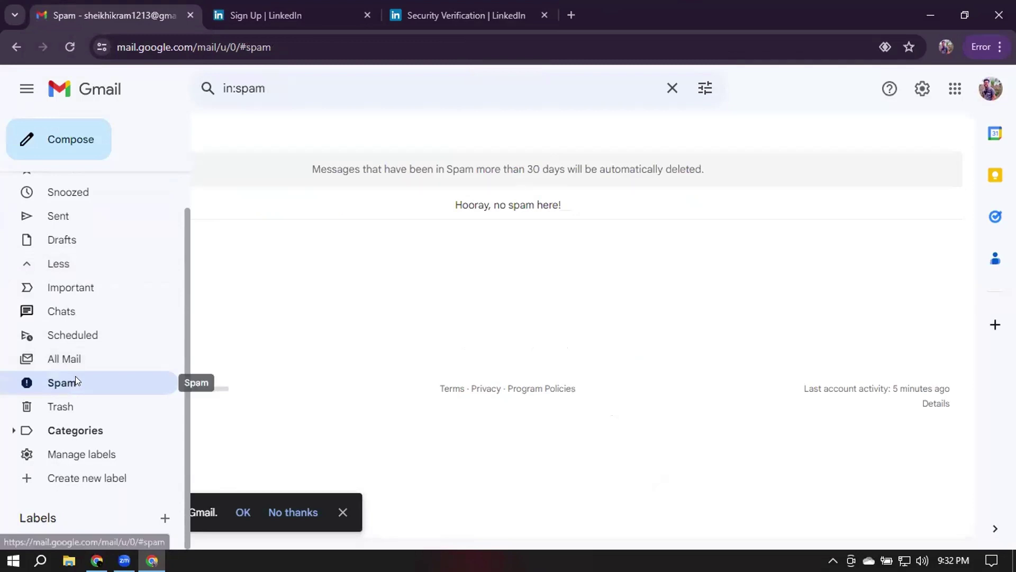
click(76, 293)
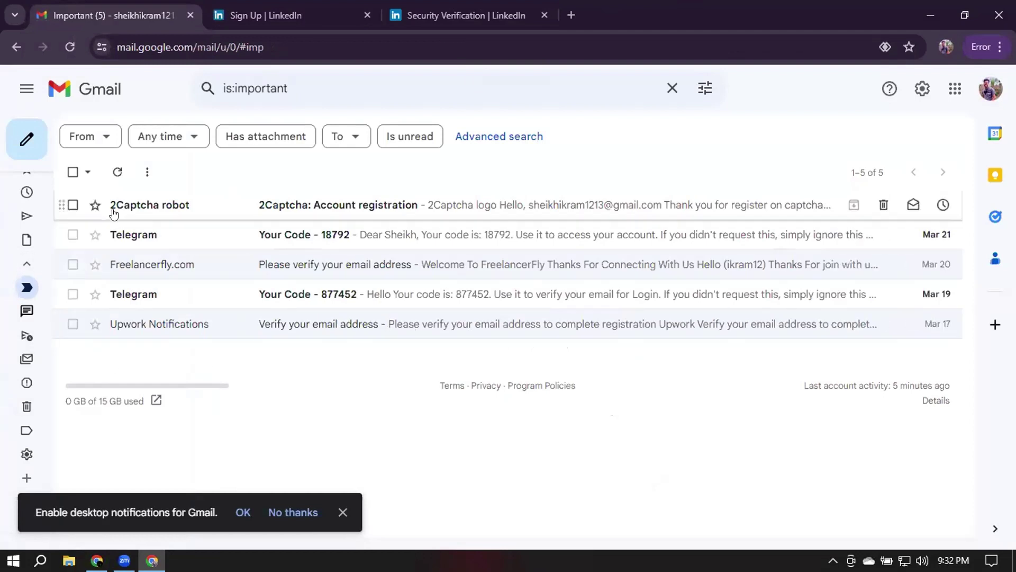
mouse_move(29, 260)
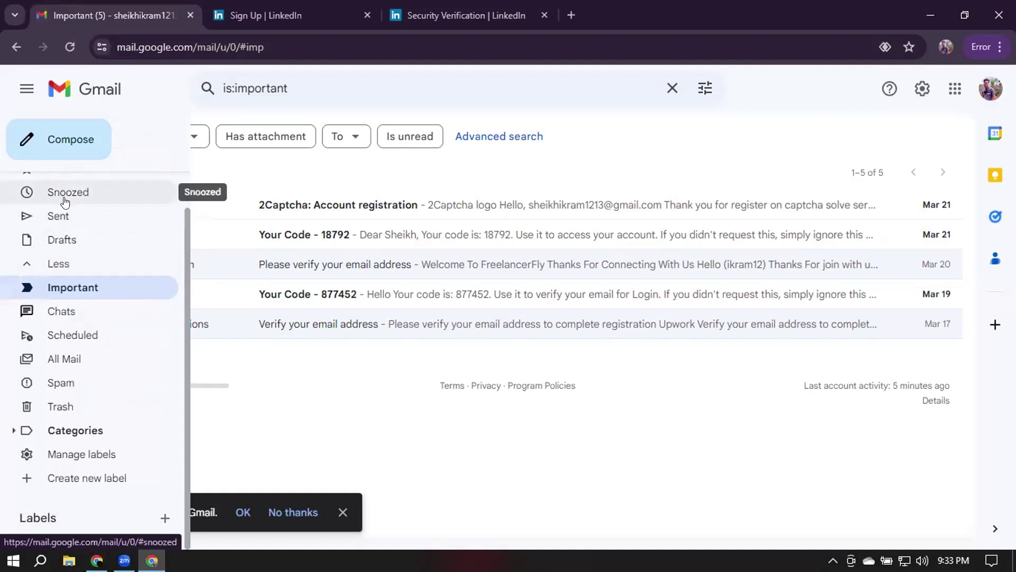
scroll(63, 191, up, 1)
click(94, 231)
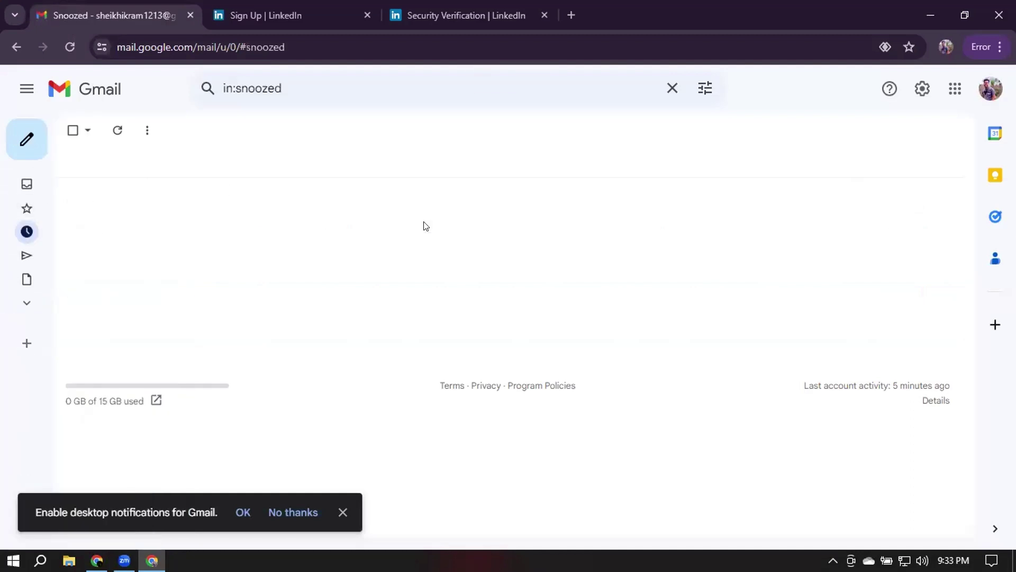
Go back to the inbox and cycle through Promotions, Social and Primary
mouse_move(29, 268)
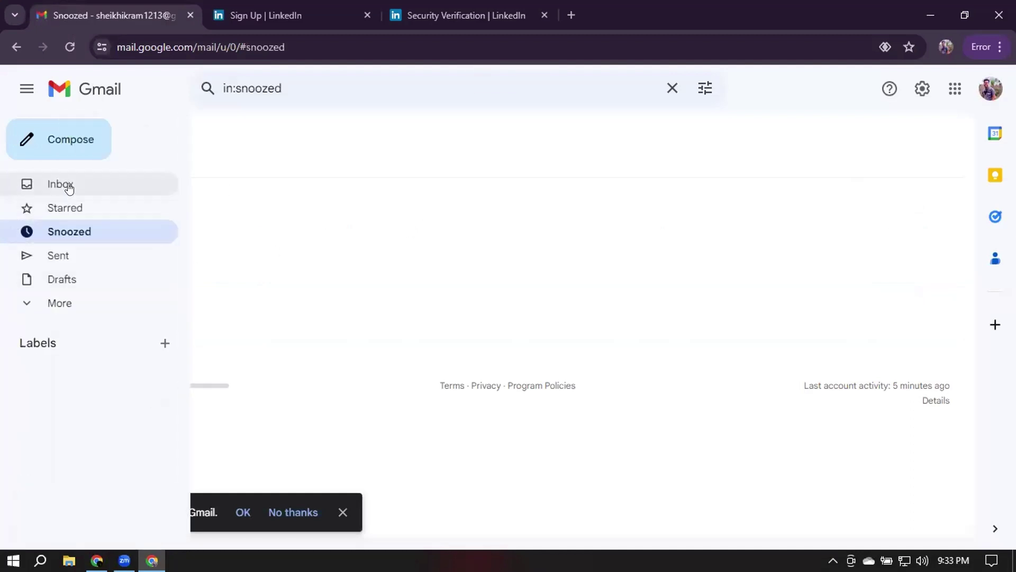
click(67, 185)
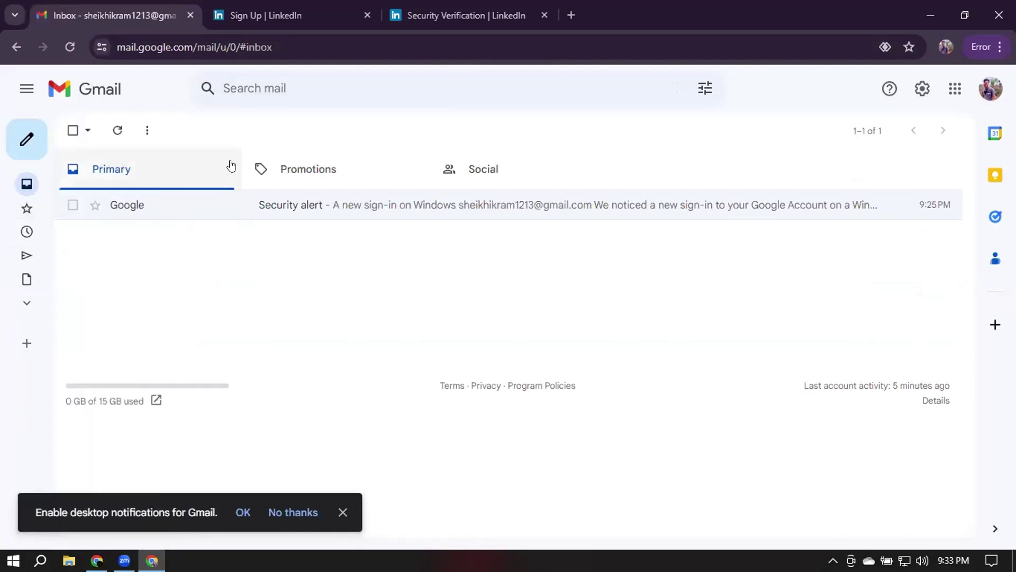
click(289, 168)
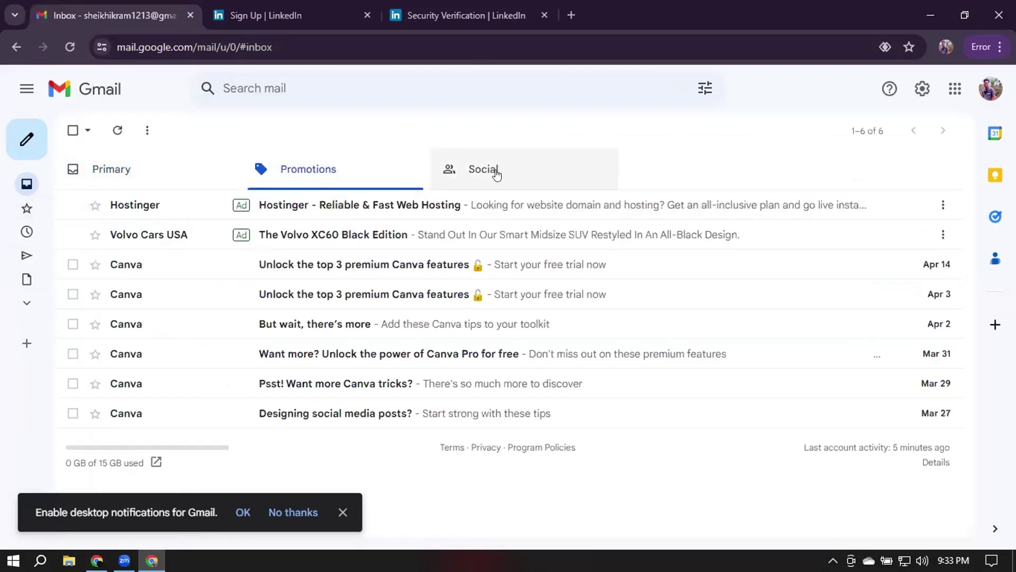
click(458, 172)
click(118, 172)
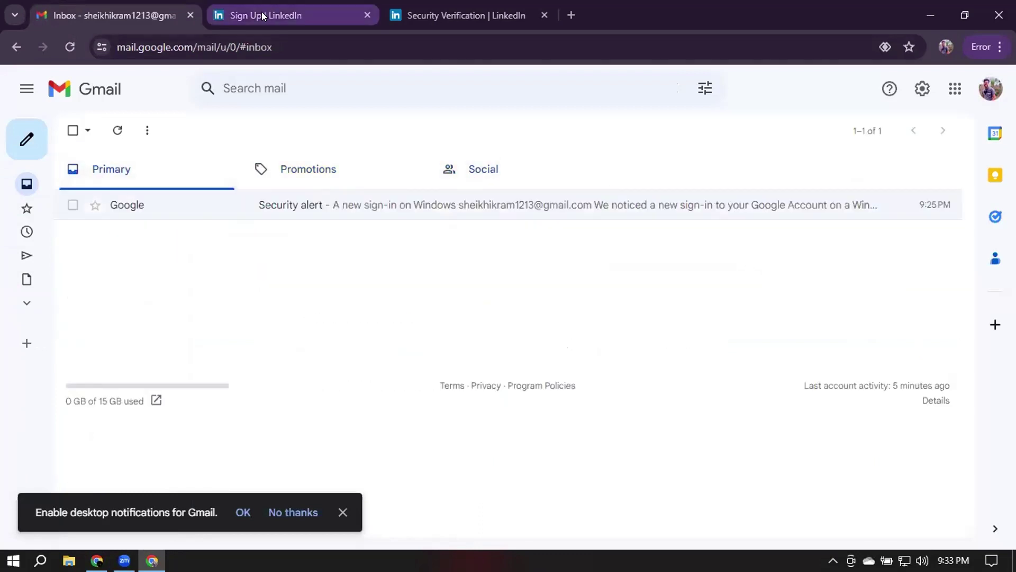
click(281, 15)
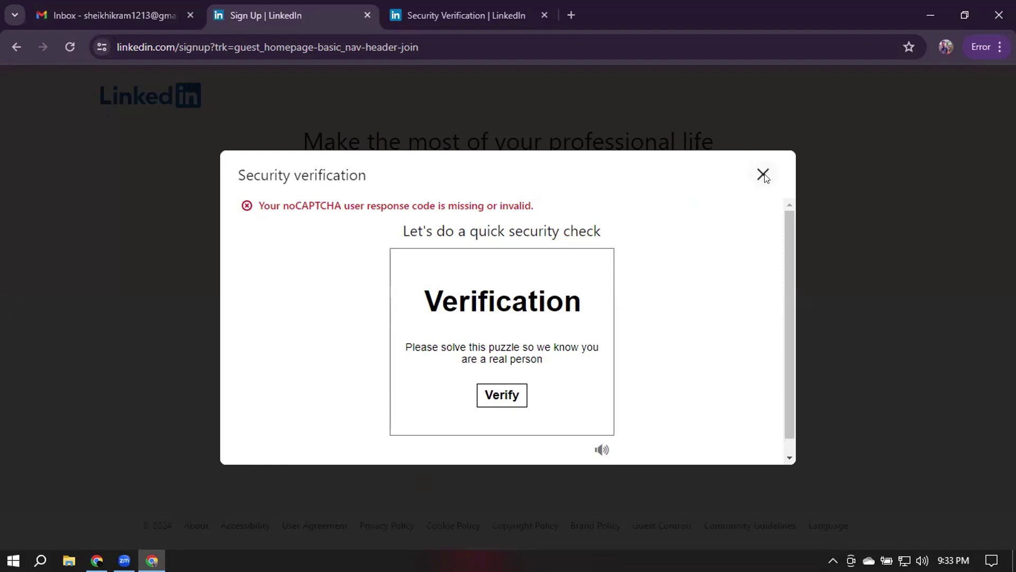
click(447, 4)
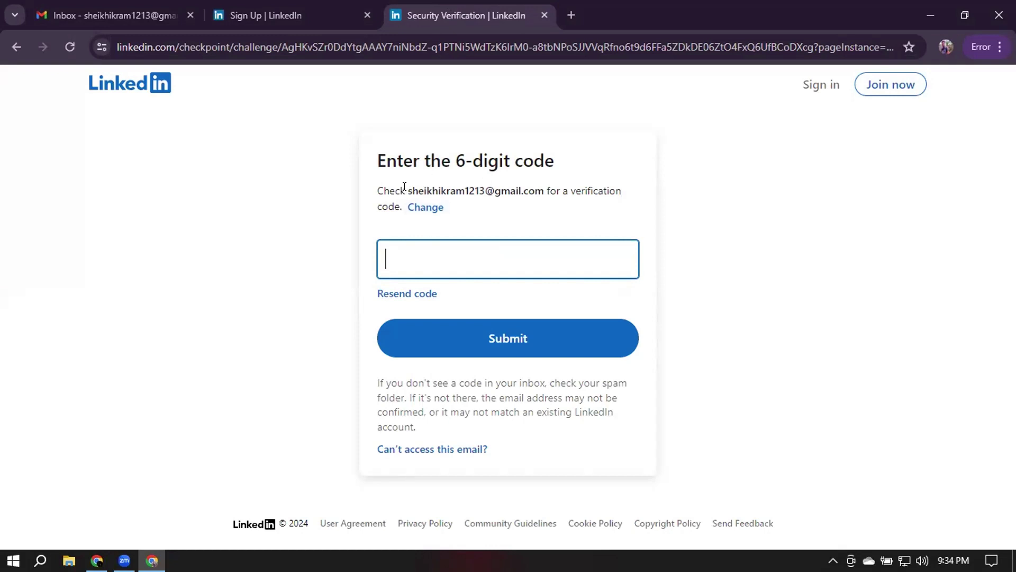
drag(404, 187, 543, 190)
click(829, 269)
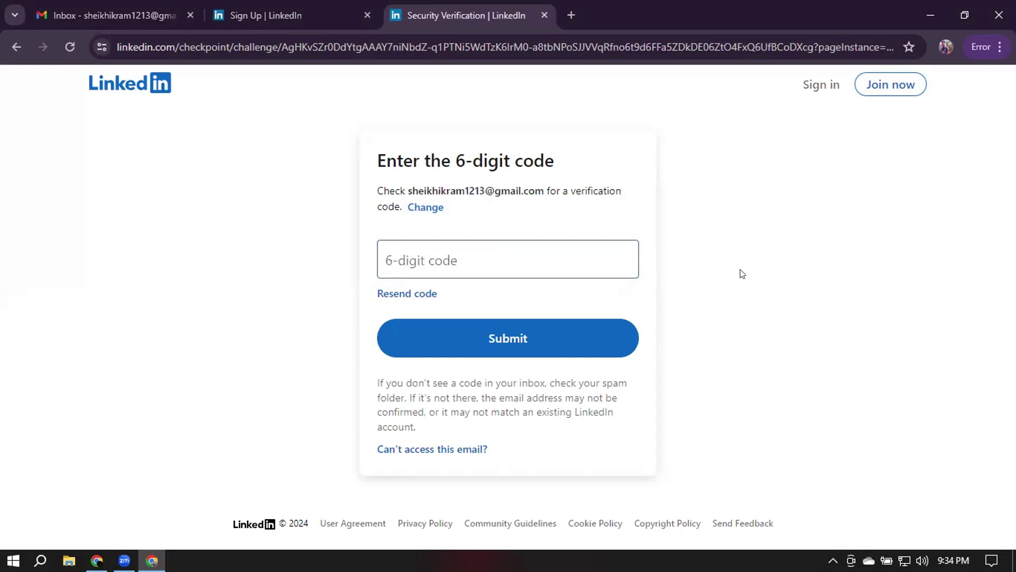
click(413, 259)
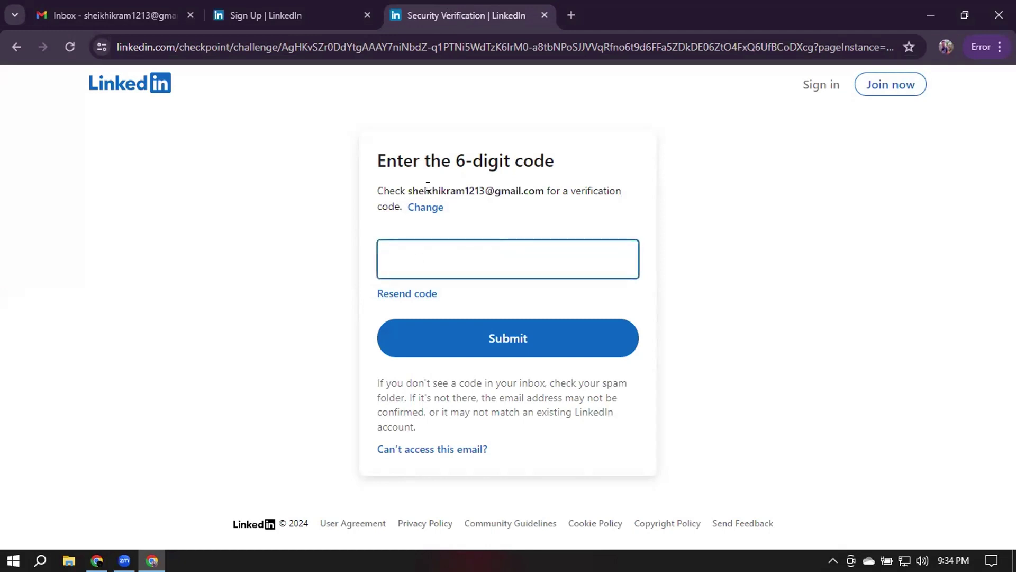
drag(403, 186, 536, 191)
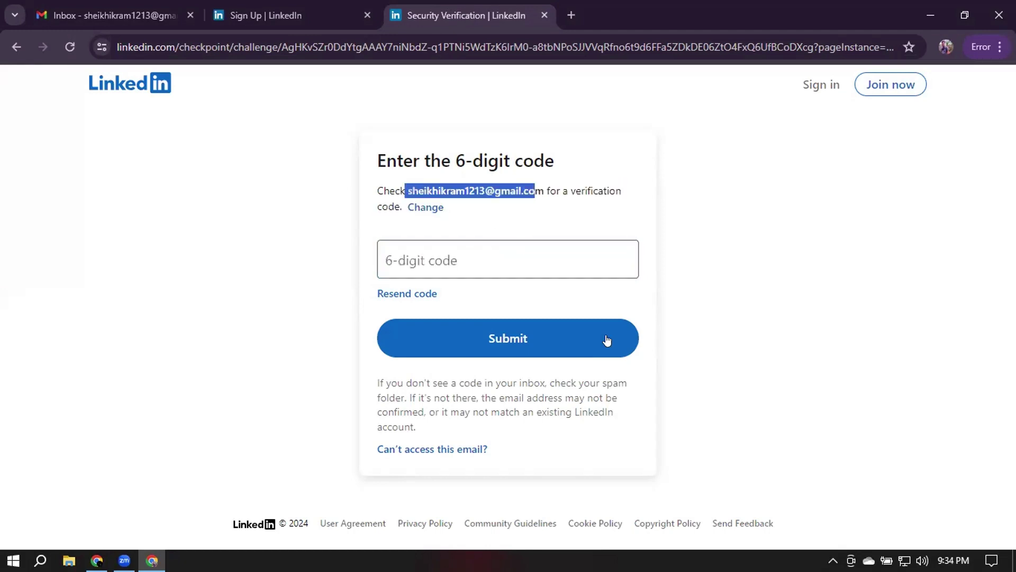
click(133, 5)
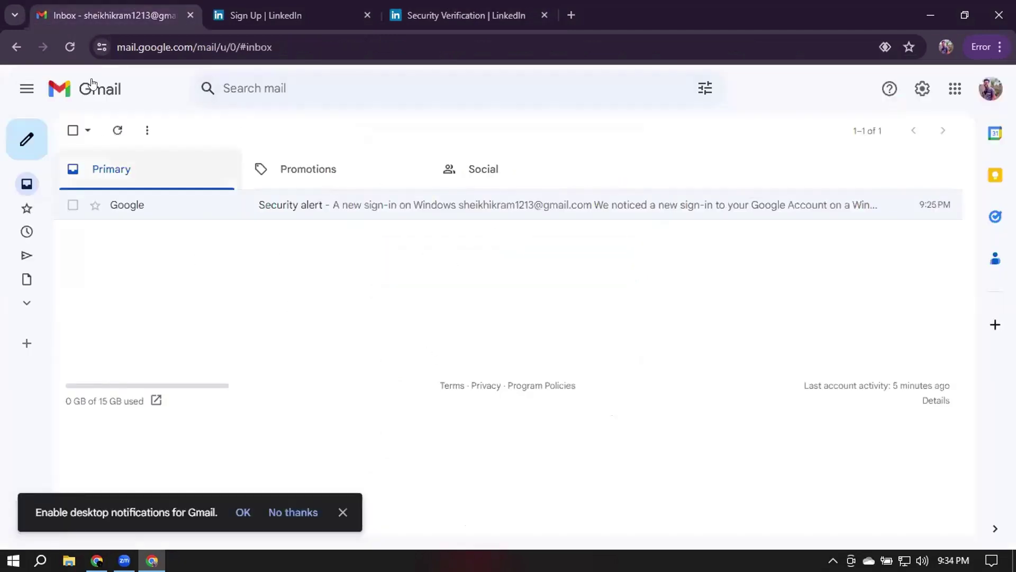
Reload Gmail, recheck Promotions and Social for the code, then go to the 'Sign Up | LinkedIn' tab
click(65, 47)
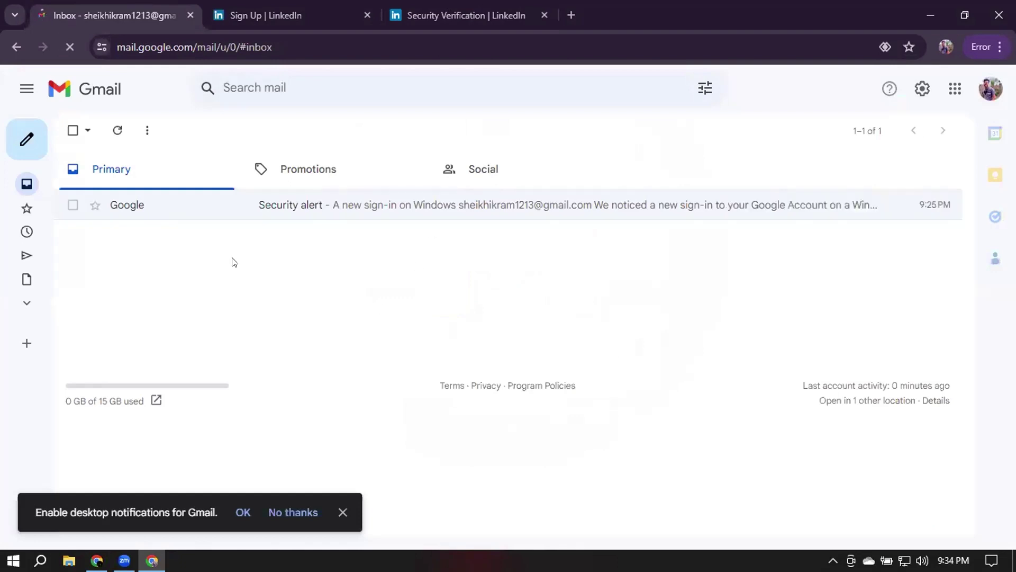
click(314, 175)
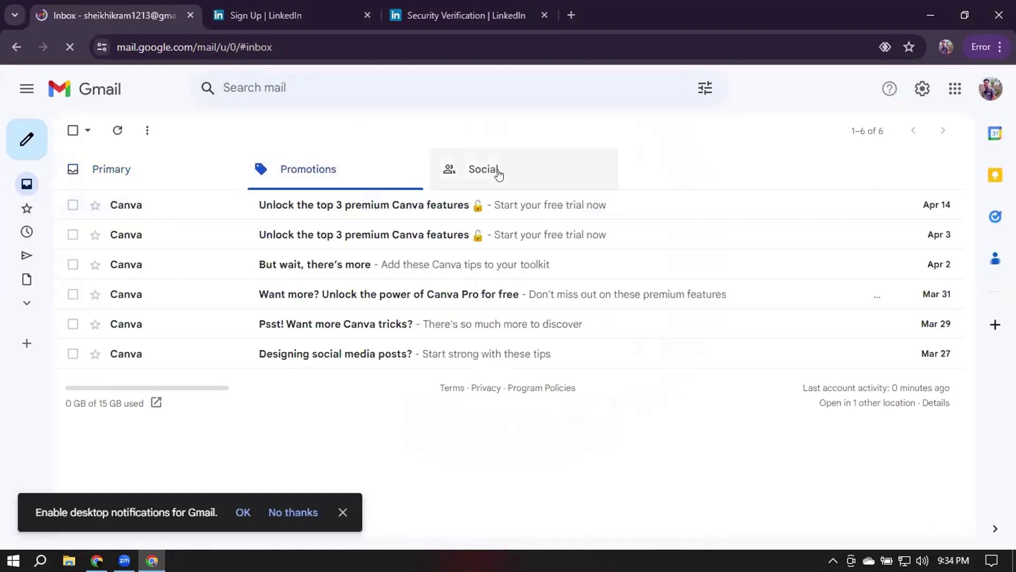
click(499, 174)
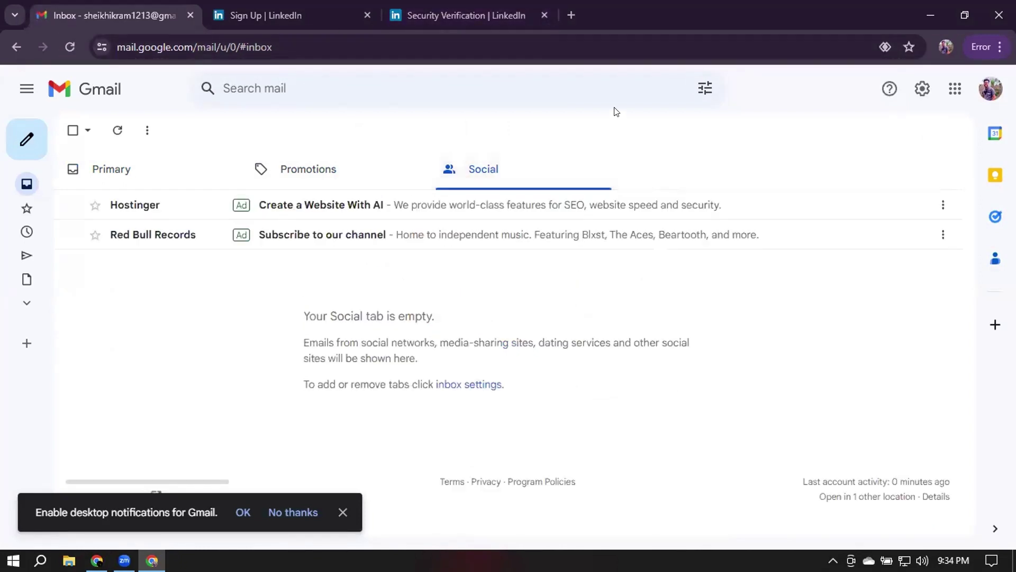
click(279, 14)
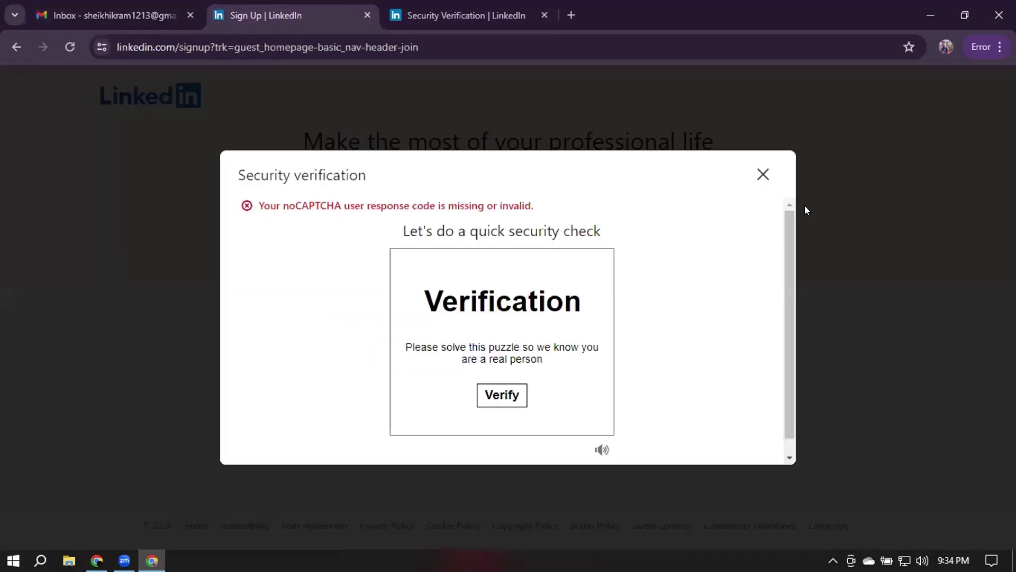
Dismiss the verification dialog, sign out of Google from the Gmail avatar, and close then relaunch Chrome
click(763, 175)
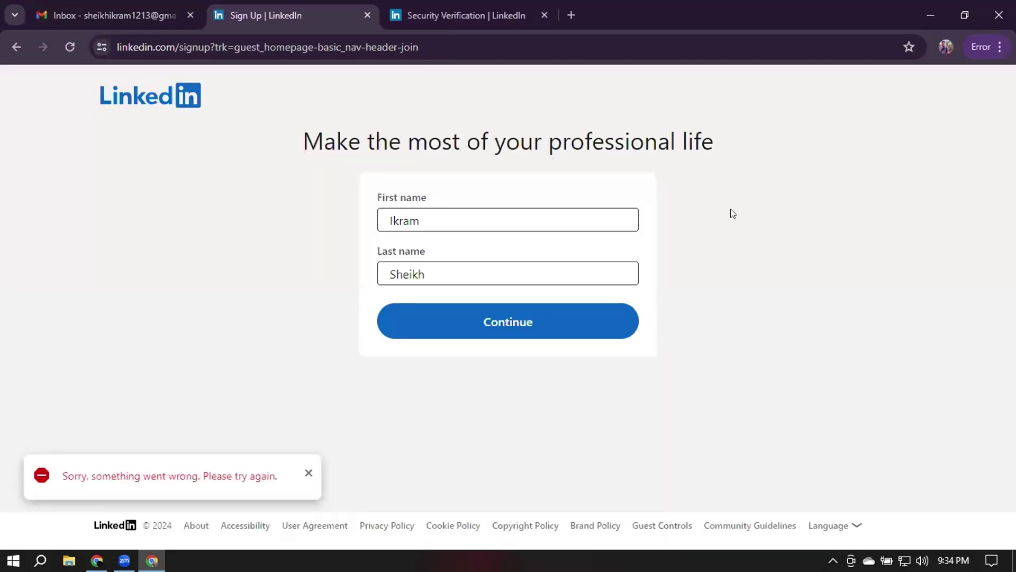
key(ctrl+1)
click(990, 88)
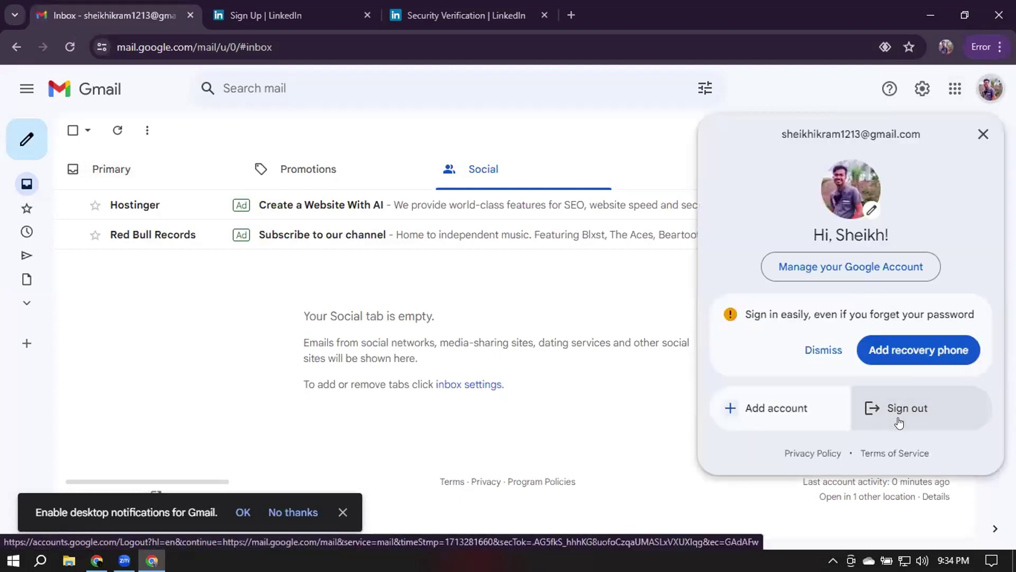
click(899, 422)
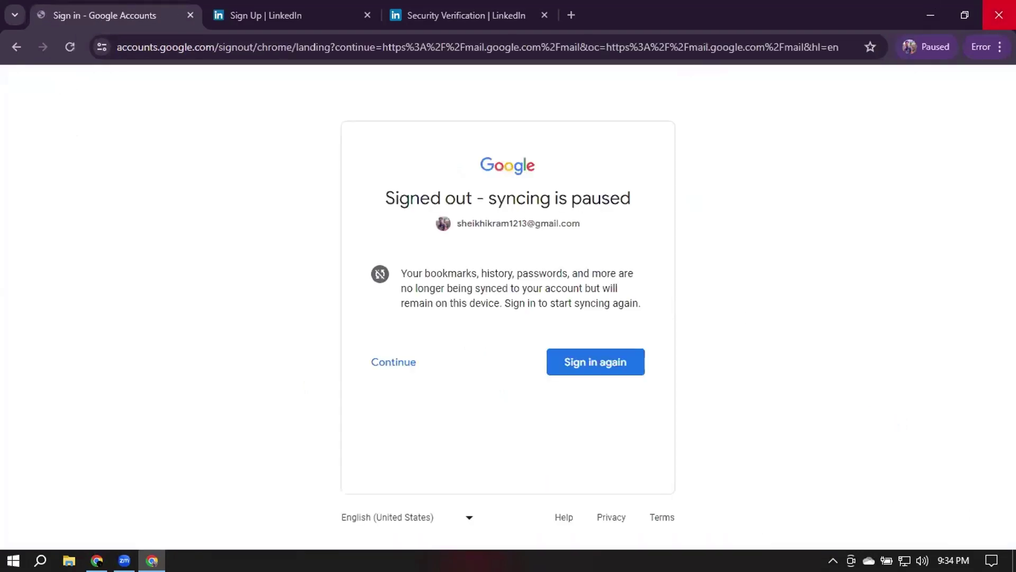
click(999, 15)
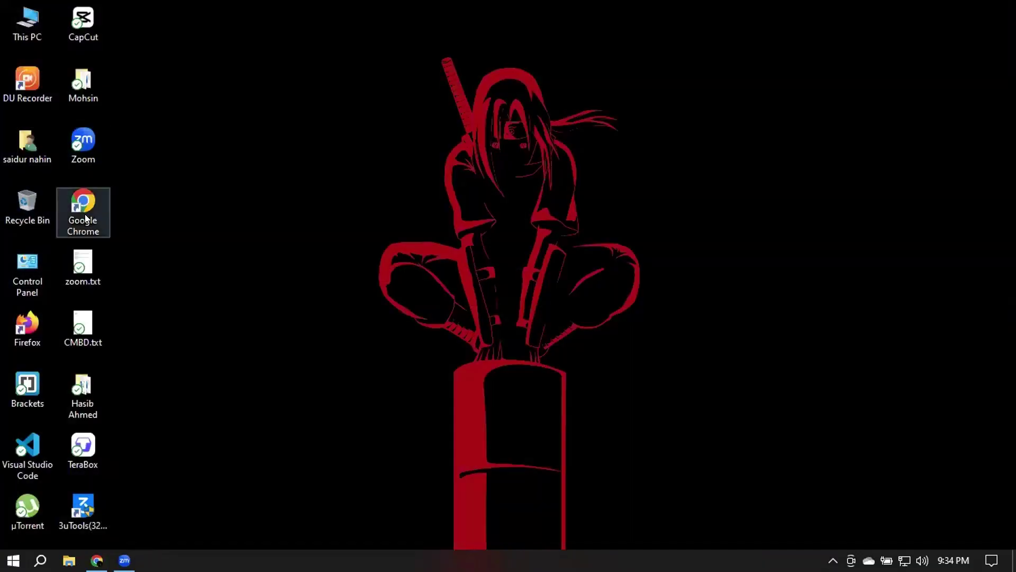
double_click(85, 211)
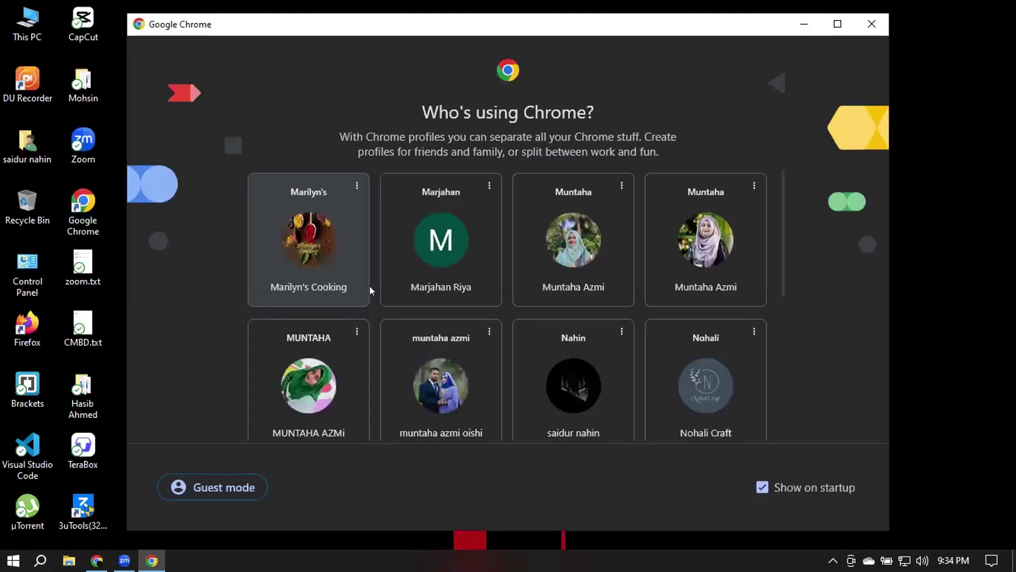
Delete the signed-out user's Chrome profile from the profile picker and confirm the deletion
scroll(634, 228, down, 4)
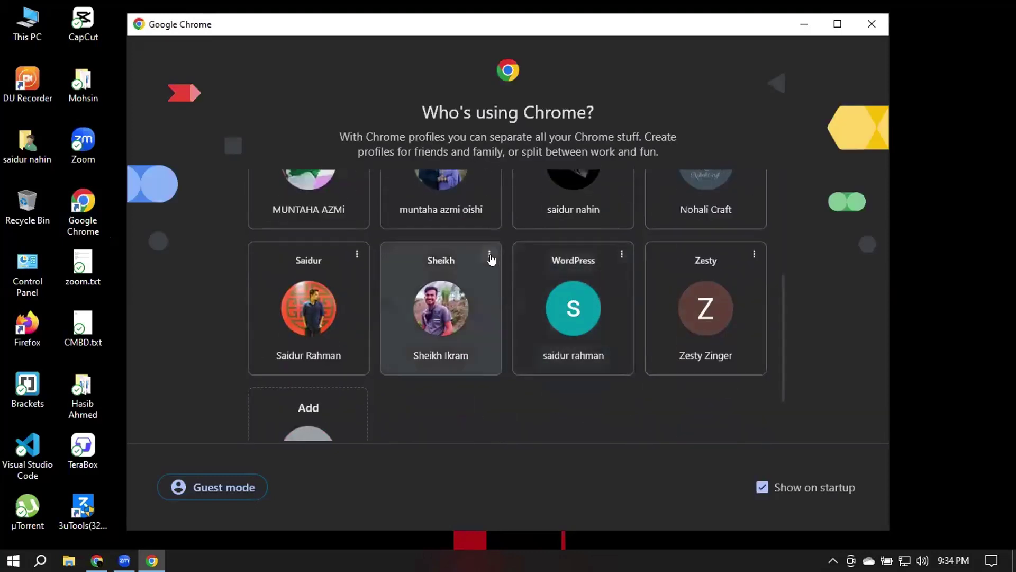
click(490, 254)
click(461, 290)
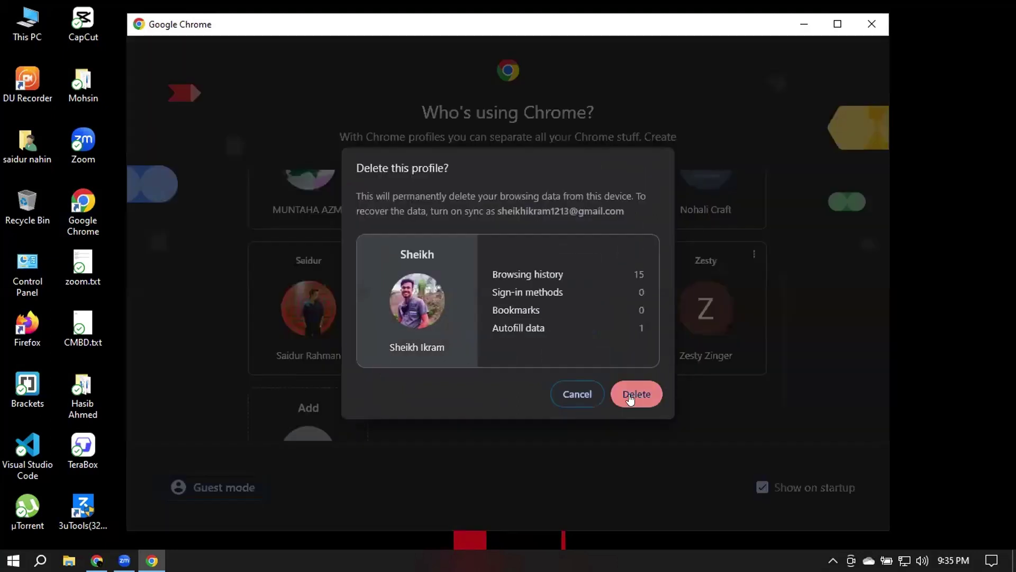
click(635, 394)
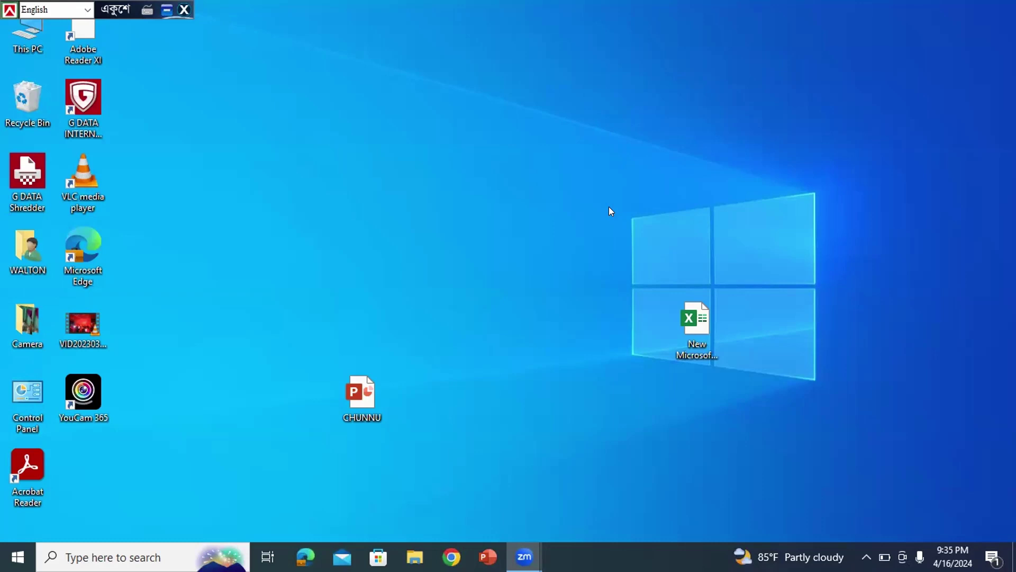
Open a new Chrome window, search Google for linkedin.com, and open the LinkedIn site
click(575, 310)
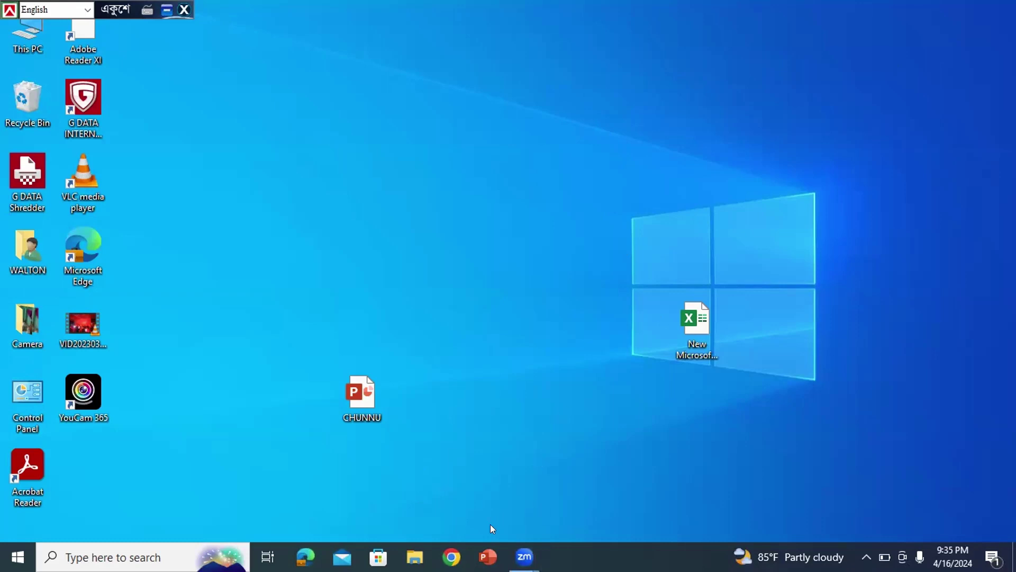
click(467, 547)
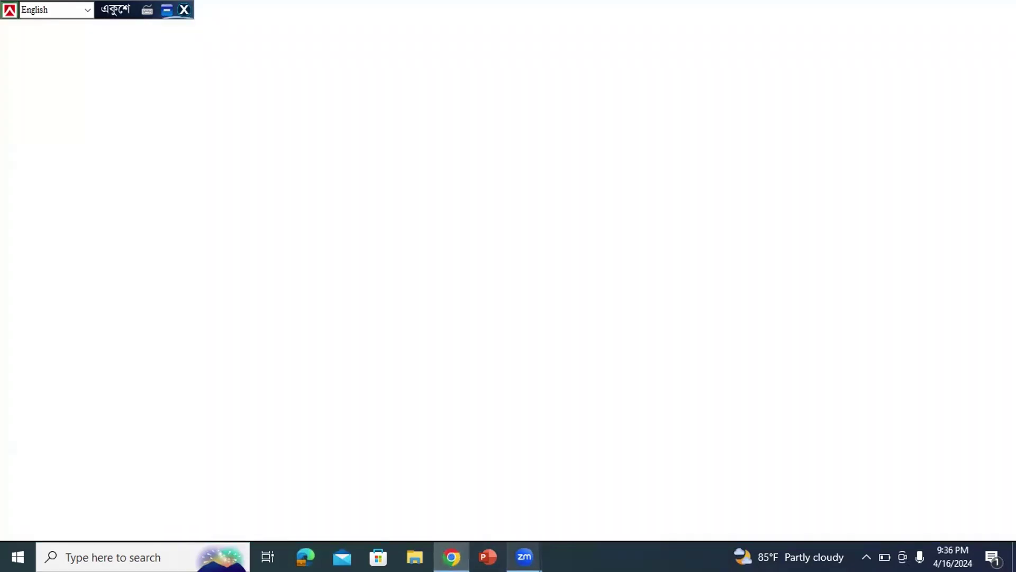
mouse_move(525, 545)
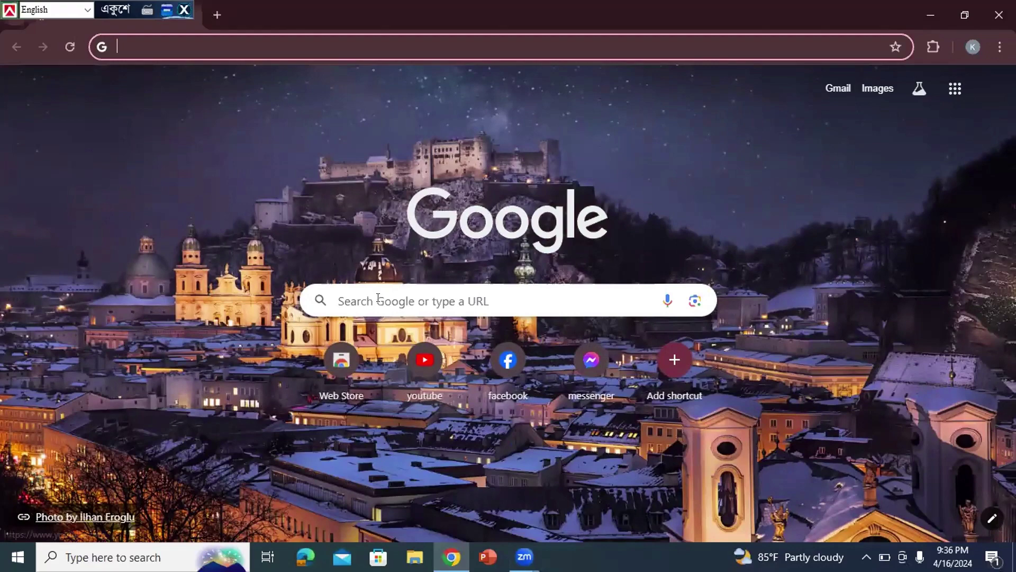
click(378, 299)
key(Down)
key(Return)
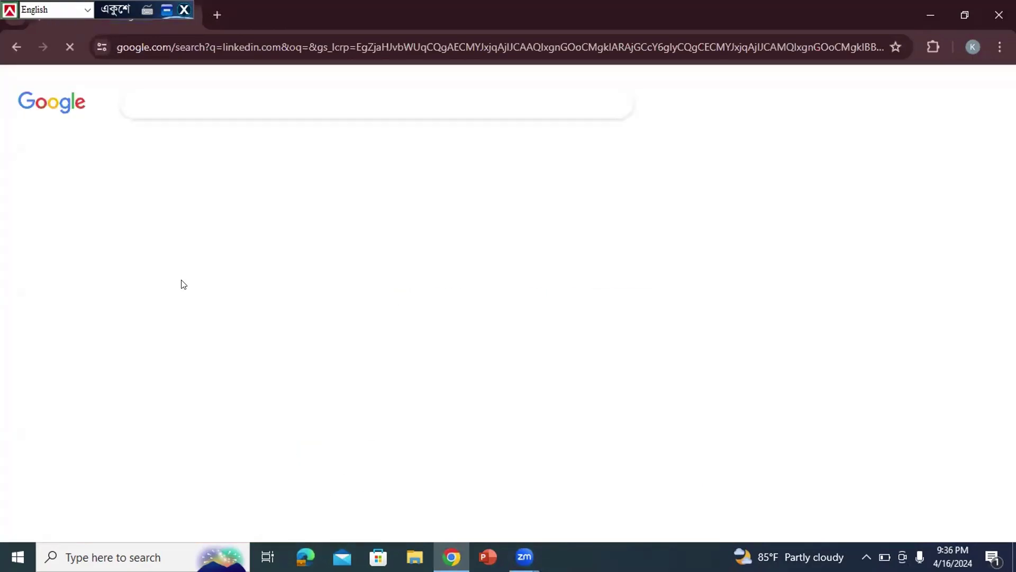
click(232, 308)
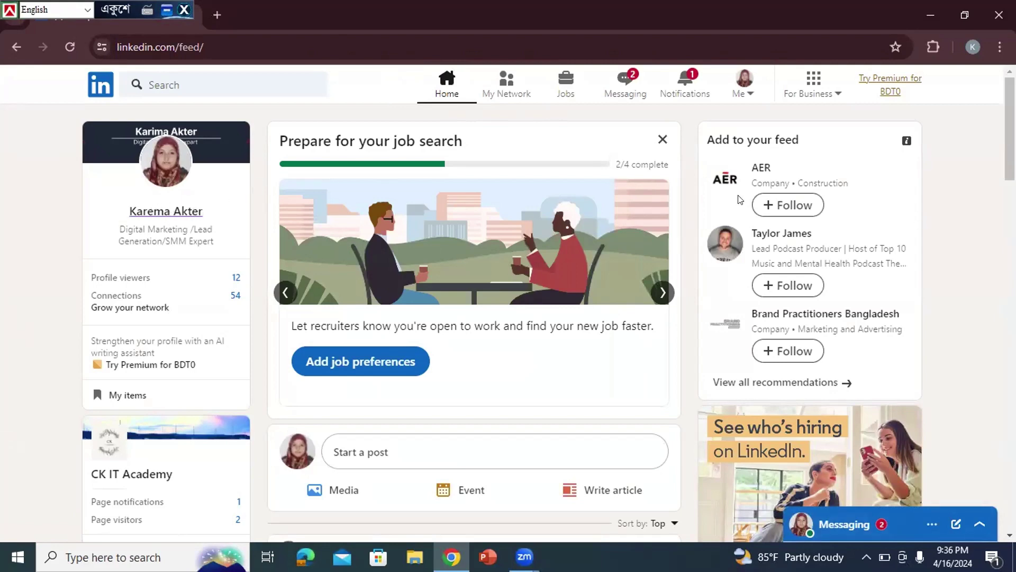
From your profile, hide the Apollo panel, disable Apollo.io and Web Scraper in Manage extensions, and return
click(164, 207)
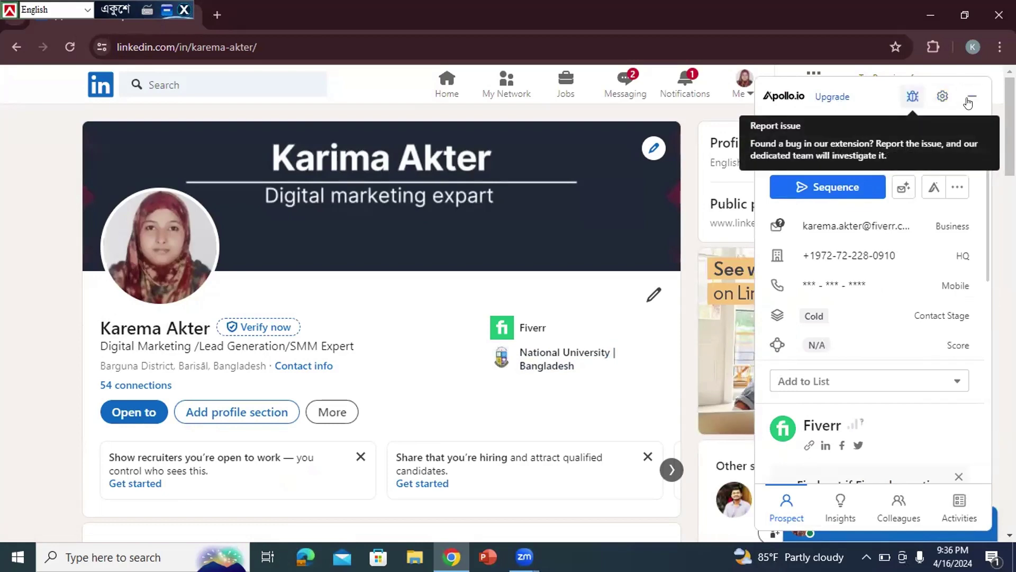
click(972, 96)
click(927, 43)
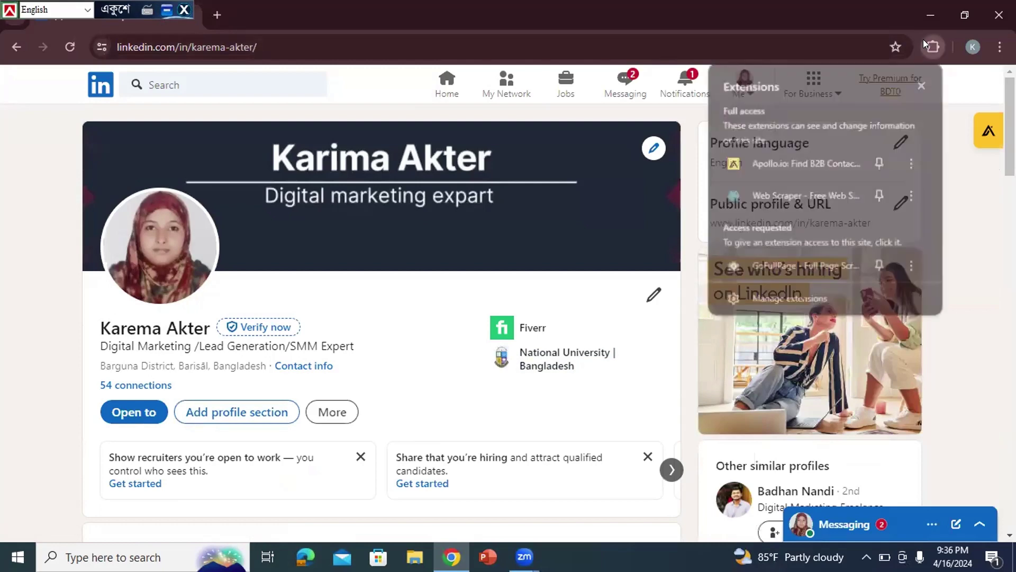
click(773, 299)
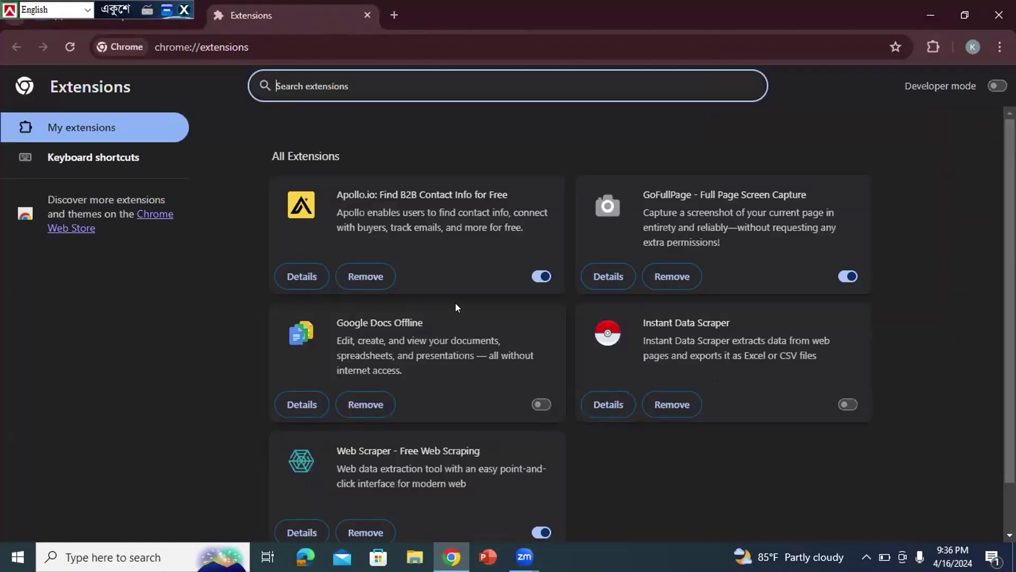
click(541, 276)
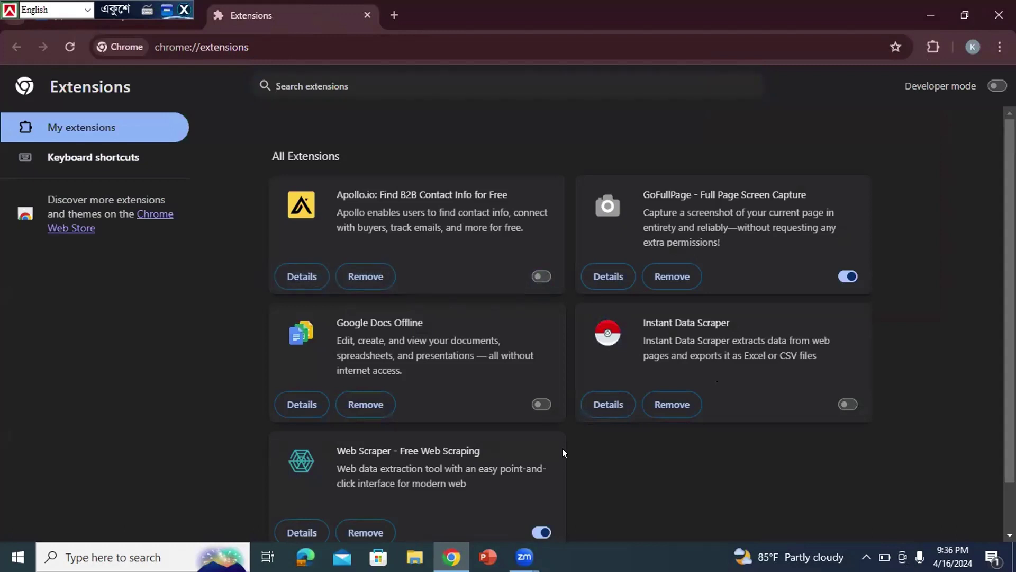
click(536, 527)
click(121, 24)
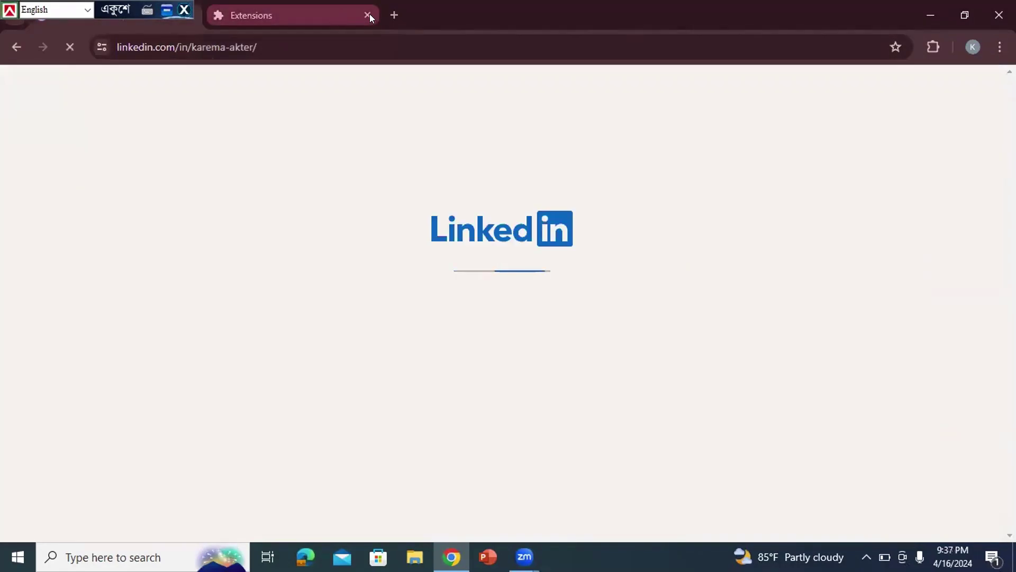
click(367, 15)
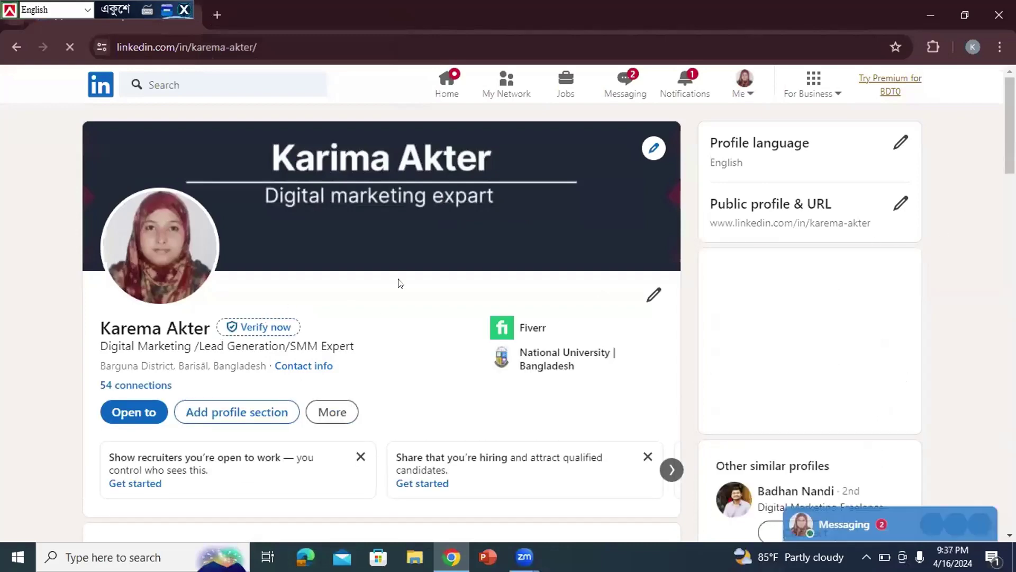
scroll(397, 281, down, 4)
scroll(659, 295, down, 7)
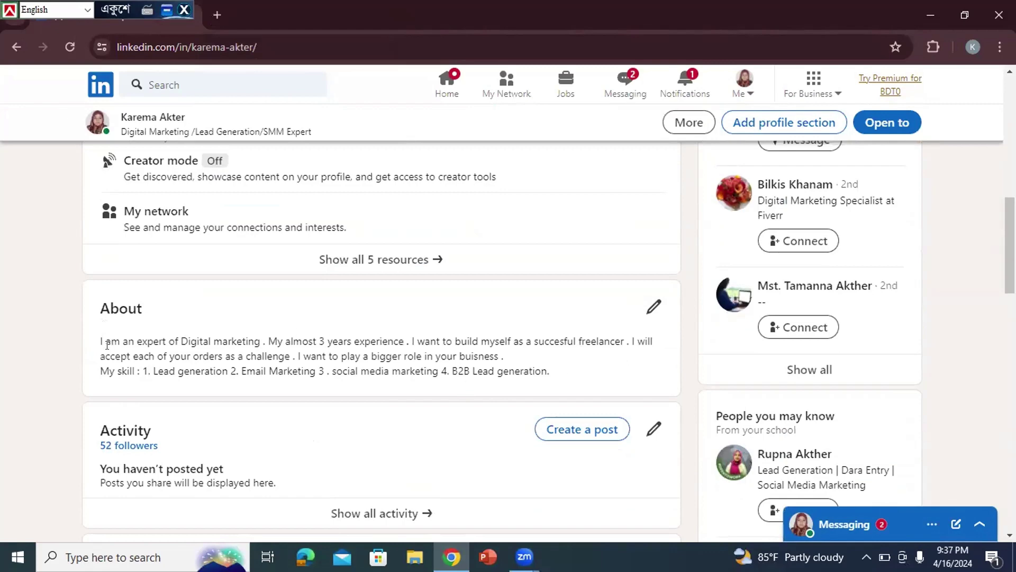
scroll(104, 346, down, 1)
scroll(103, 345, down, 3)
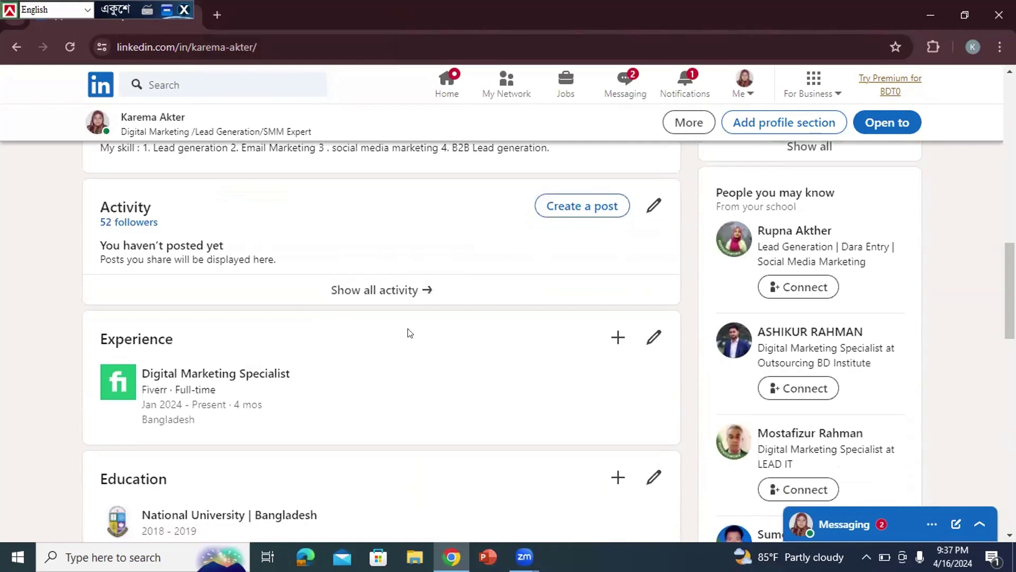
scroll(423, 335, down, 4)
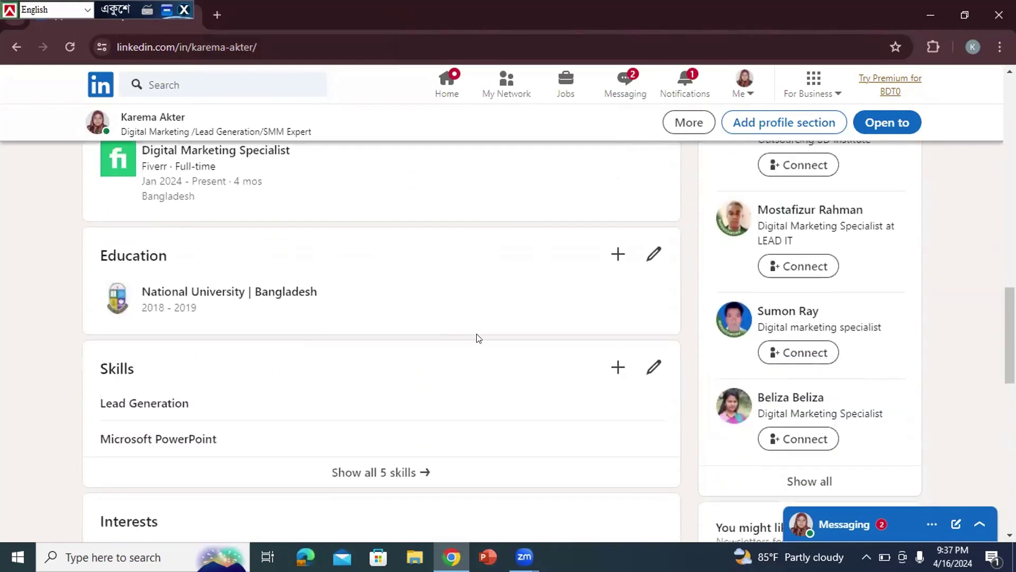
scroll(478, 337, down, 4)
scroll(478, 338, up, 7)
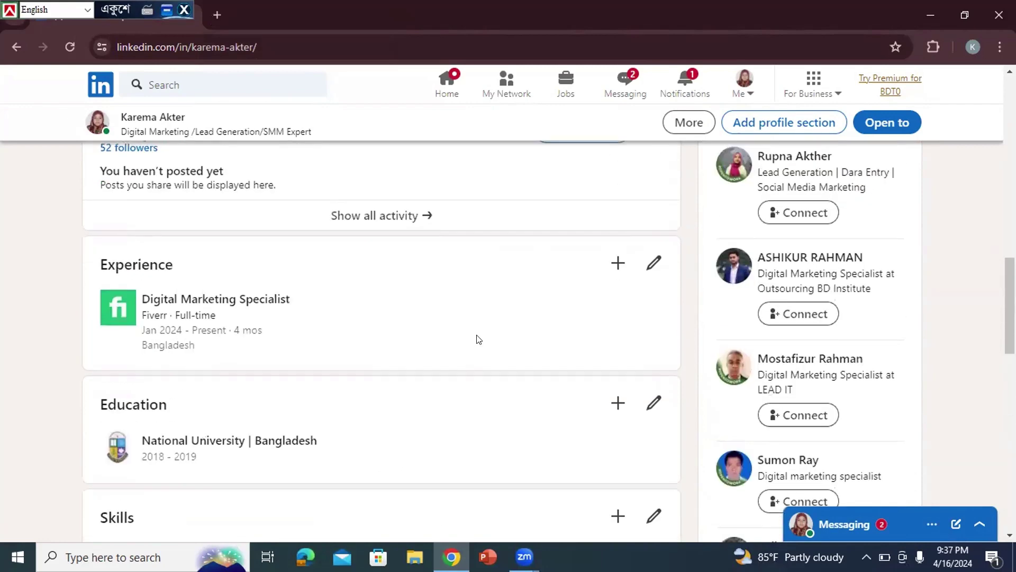
scroll(478, 339, up, 7)
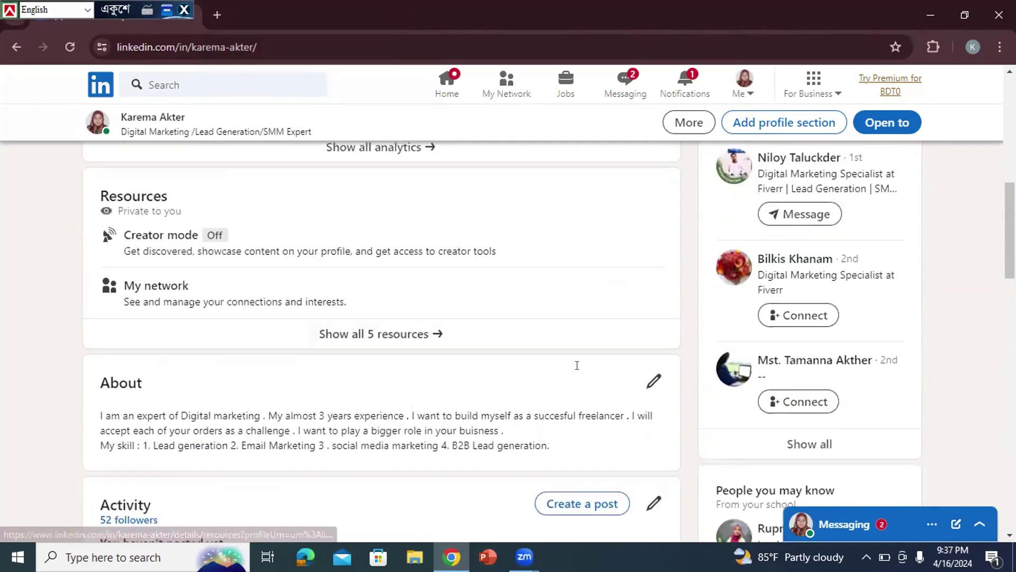
scroll(570, 450, up, 5)
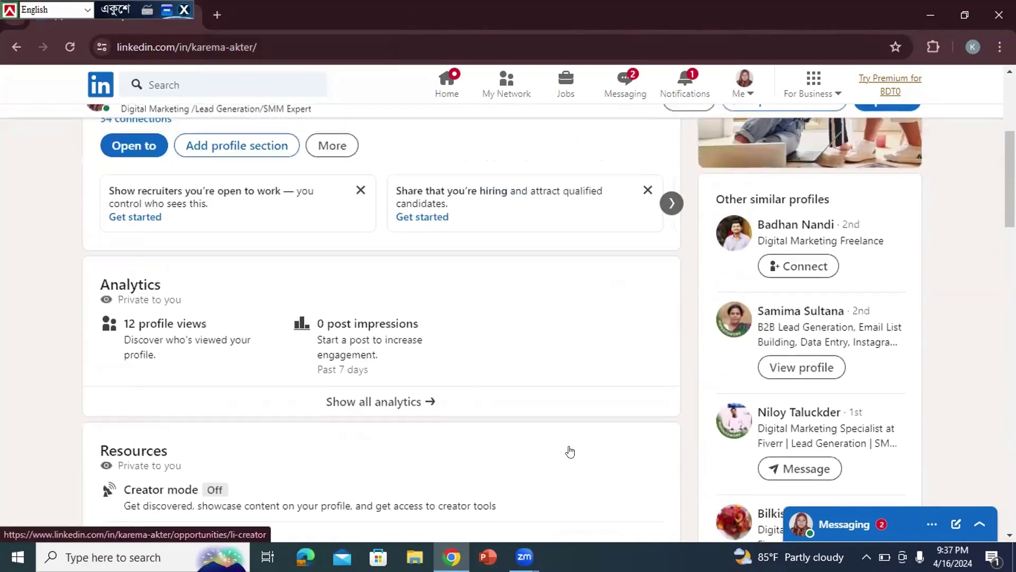
scroll(570, 451, up, 5)
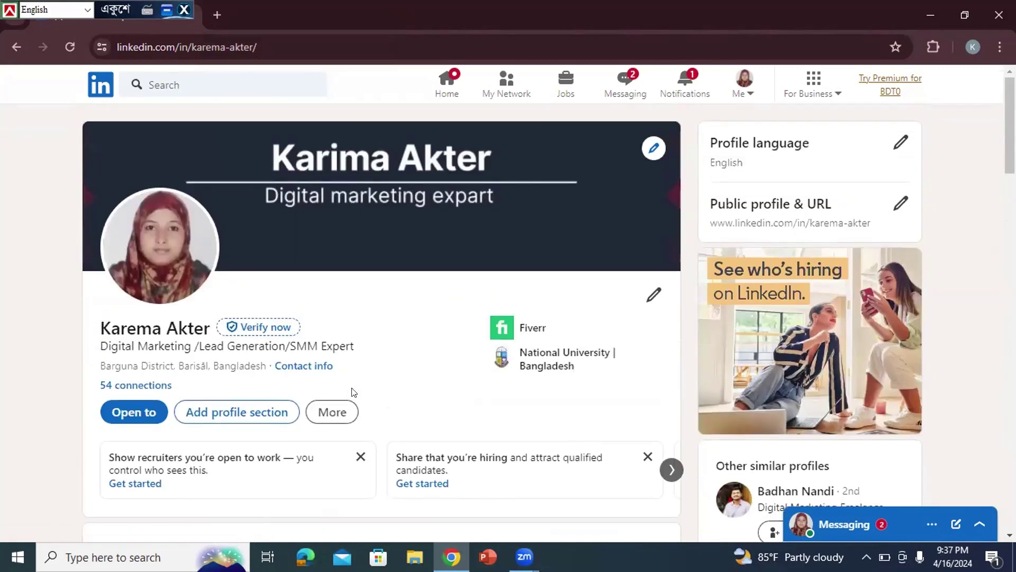
click(139, 412)
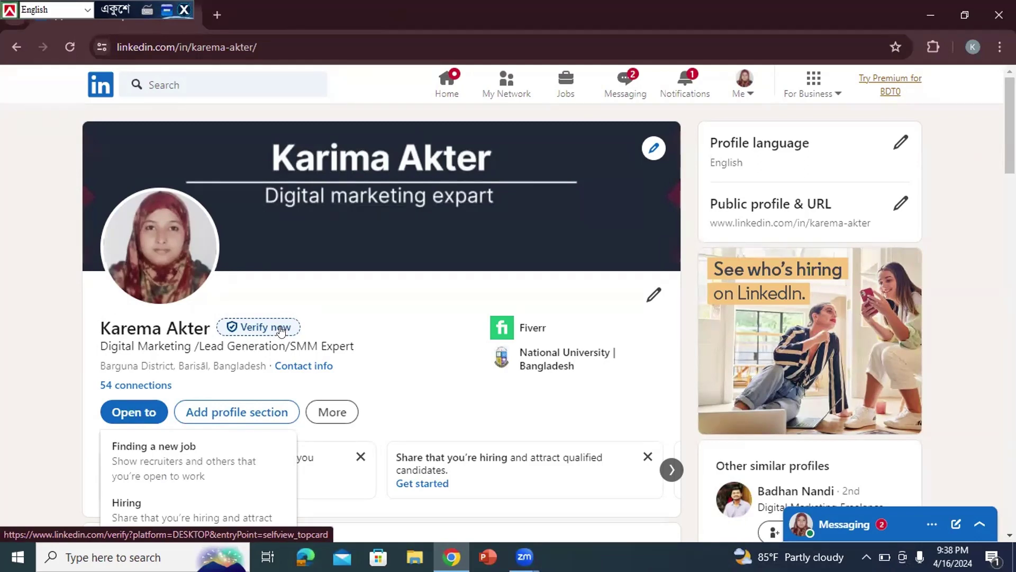
scroll(517, 363, down, 10)
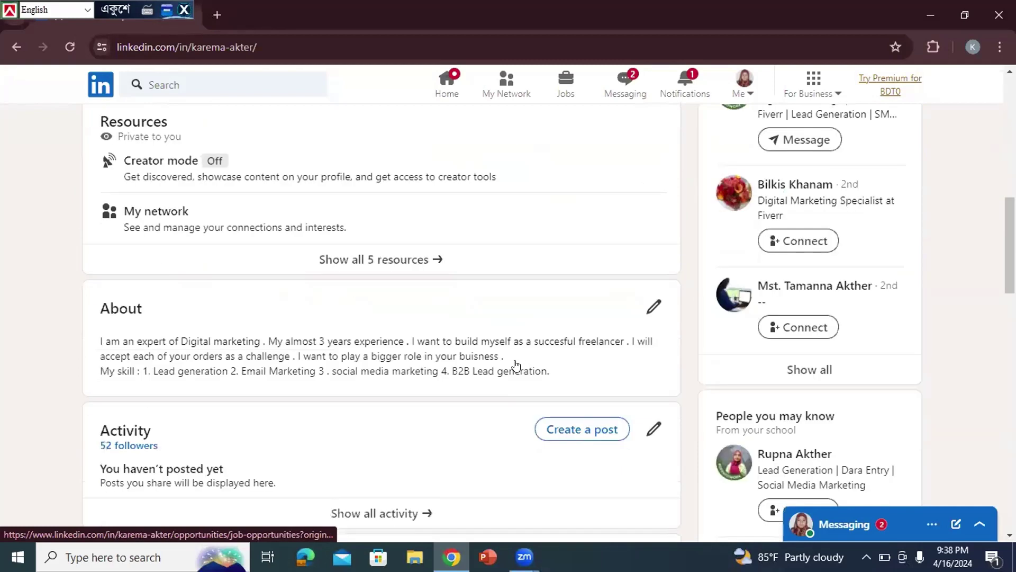
scroll(449, 365, up, 8)
scroll(385, 350, up, 2)
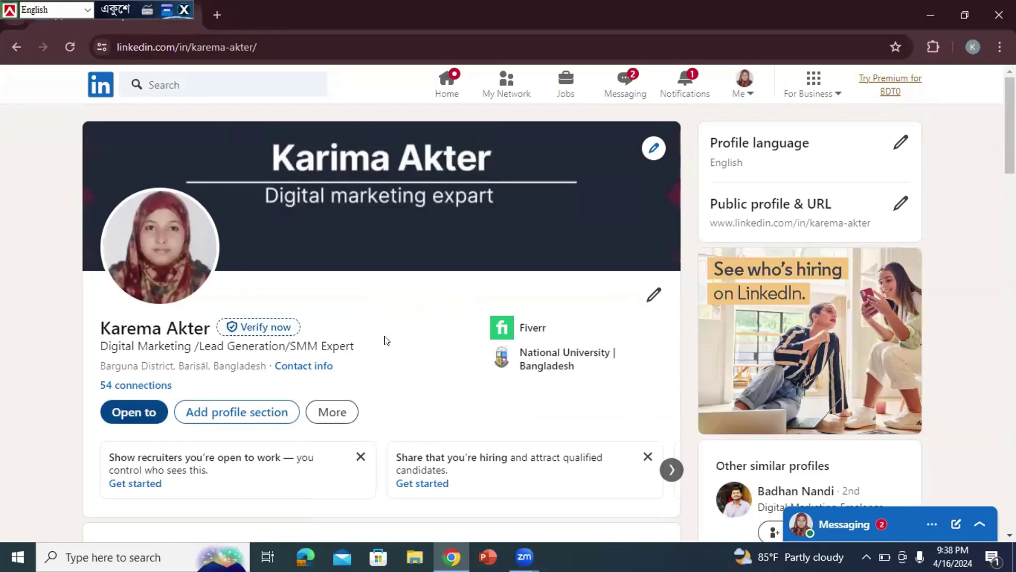
scroll(438, 331, down, 7)
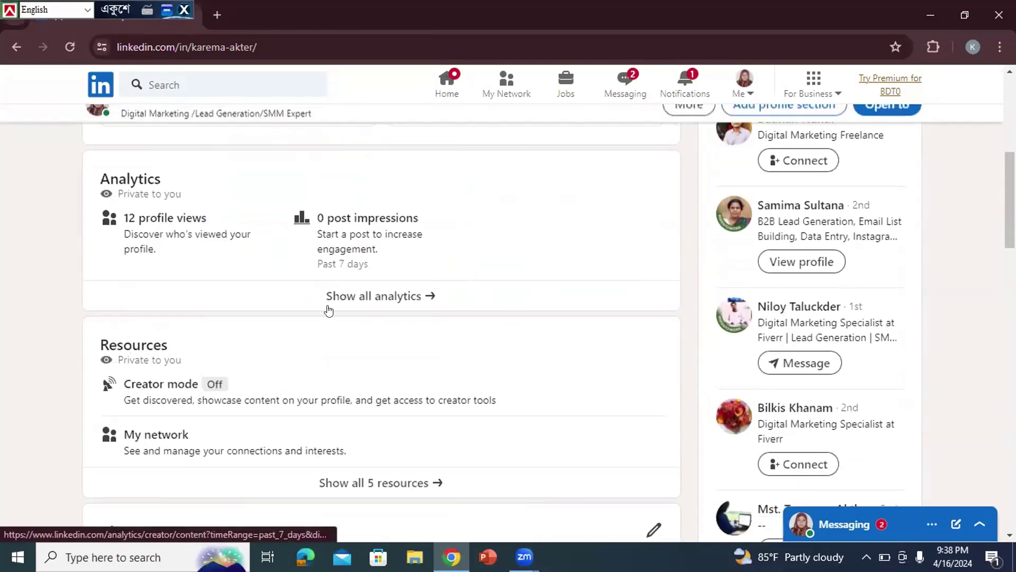
scroll(185, 233, up, 3)
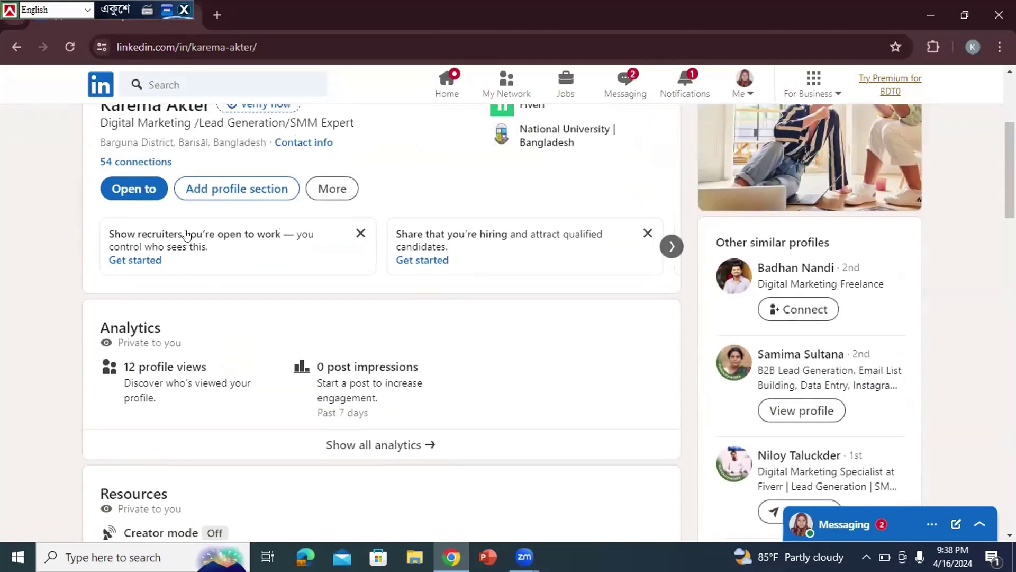
Browse the 'Open to' options and suggestion cards, then choose Get started on the open-to-work card
click(130, 194)
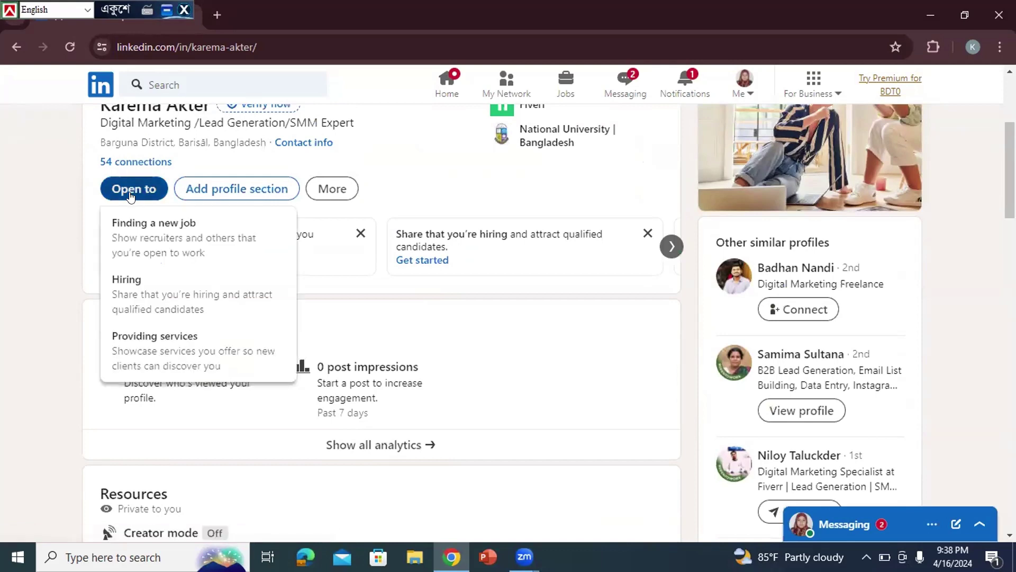
click(414, 160)
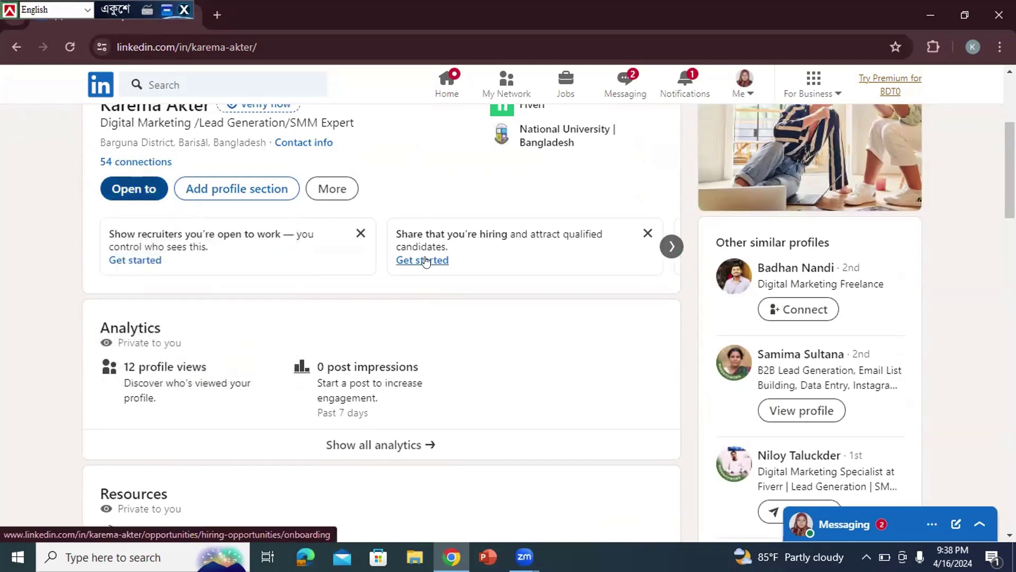
click(671, 247)
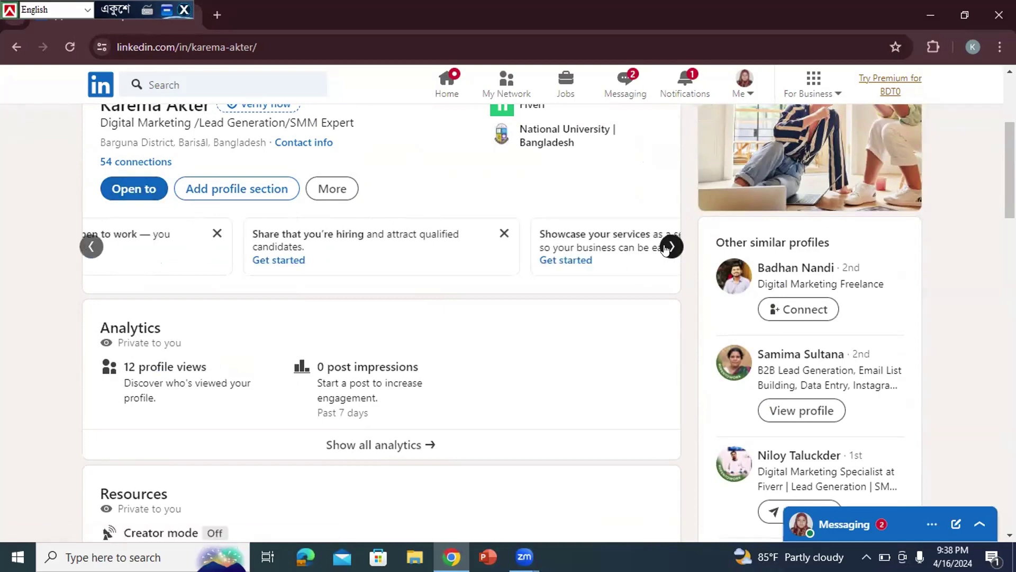
click(89, 250)
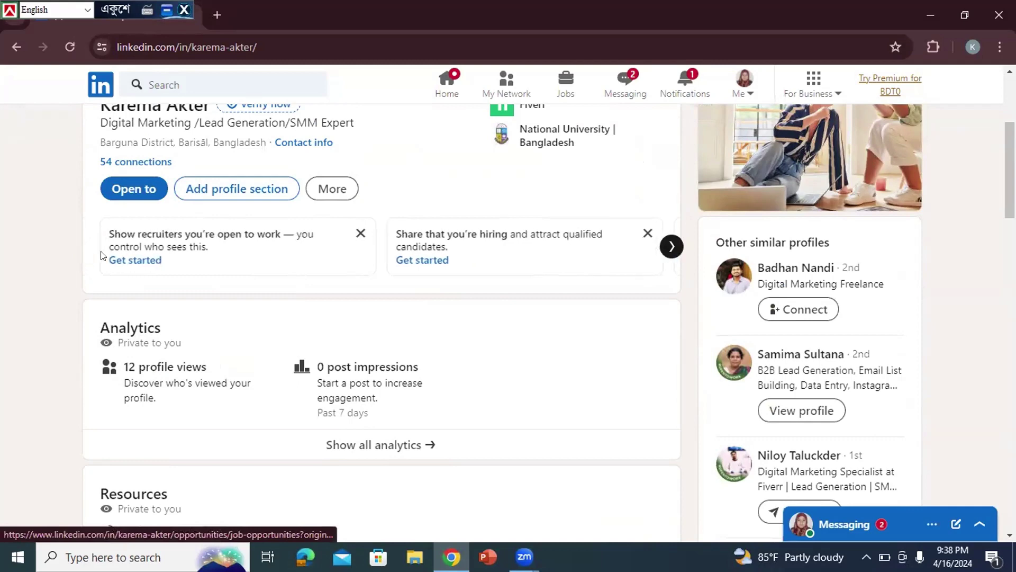
click(137, 259)
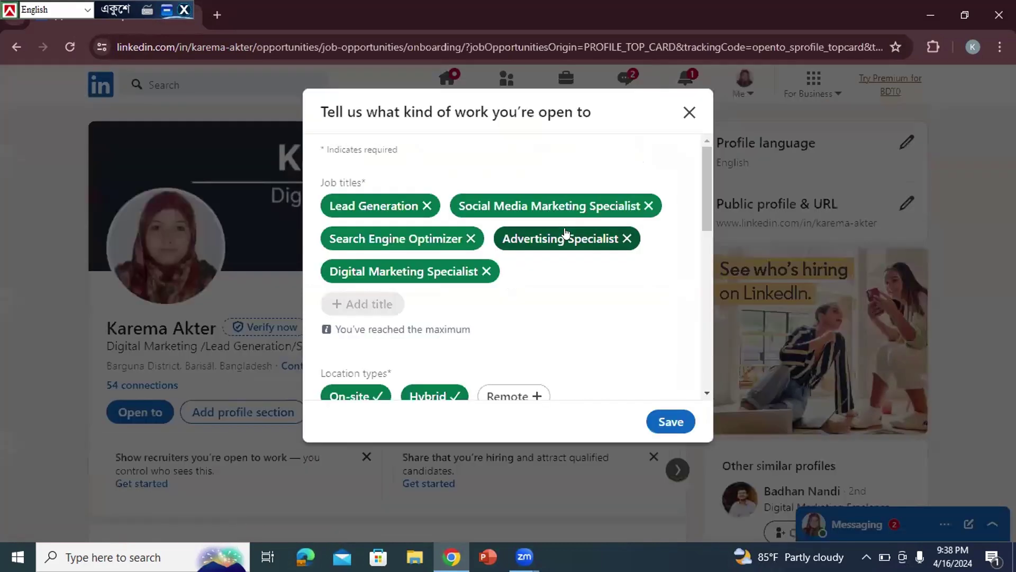
Add Remote as a location type and set the start date to Immediately
scroll(563, 301, down, 3)
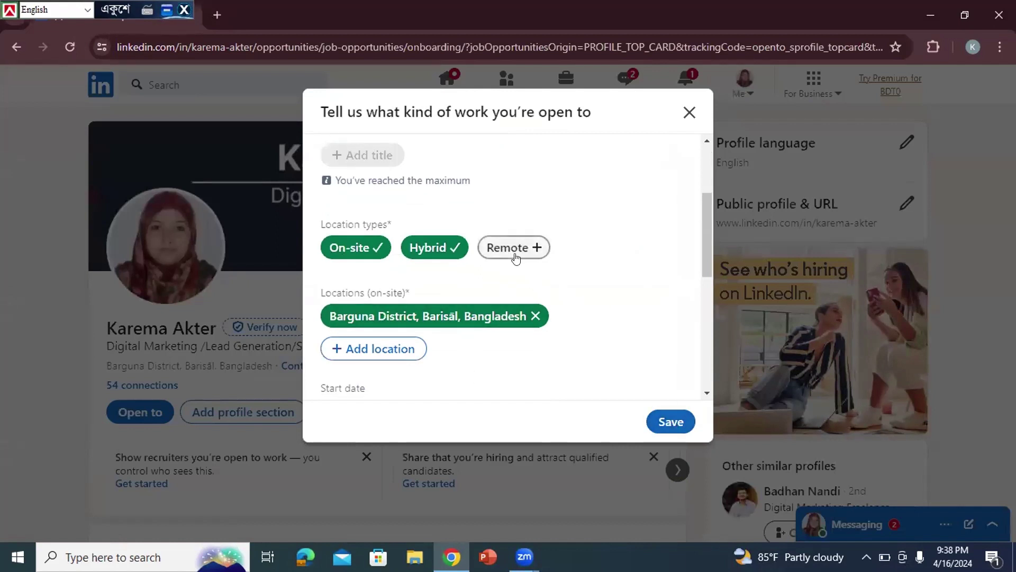
scroll(552, 203, up, 1)
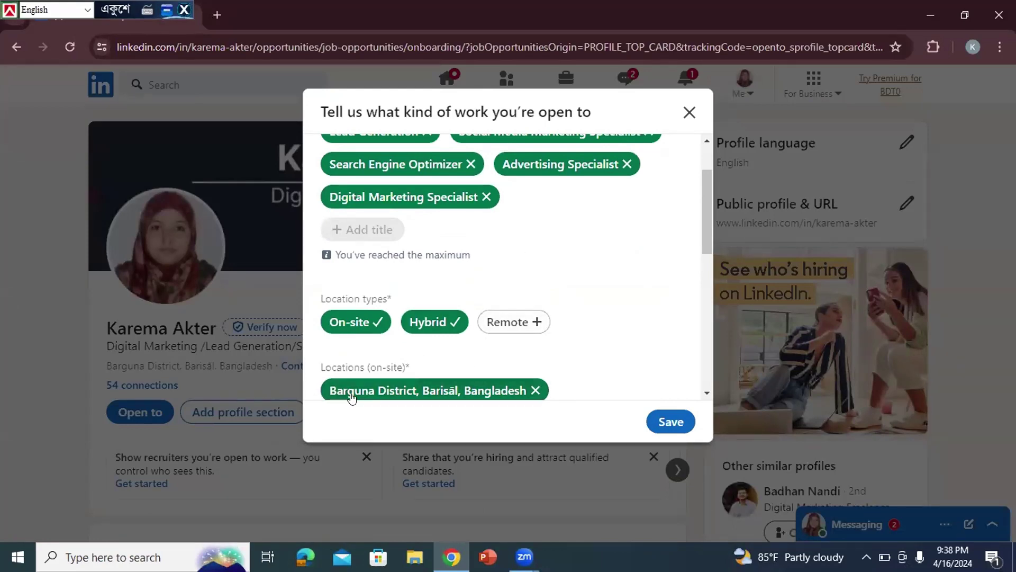
click(565, 306)
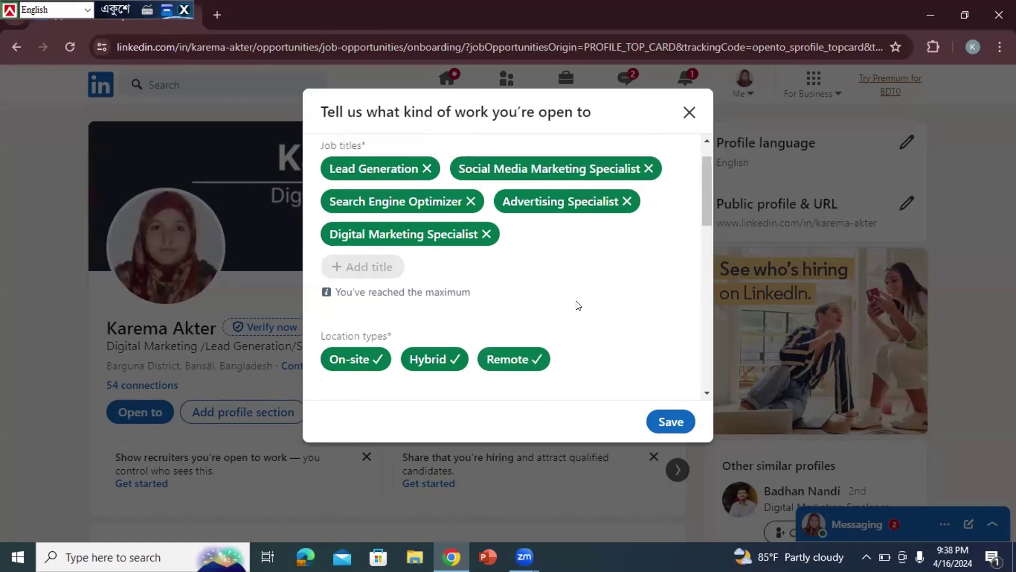
scroll(613, 333, down, 10)
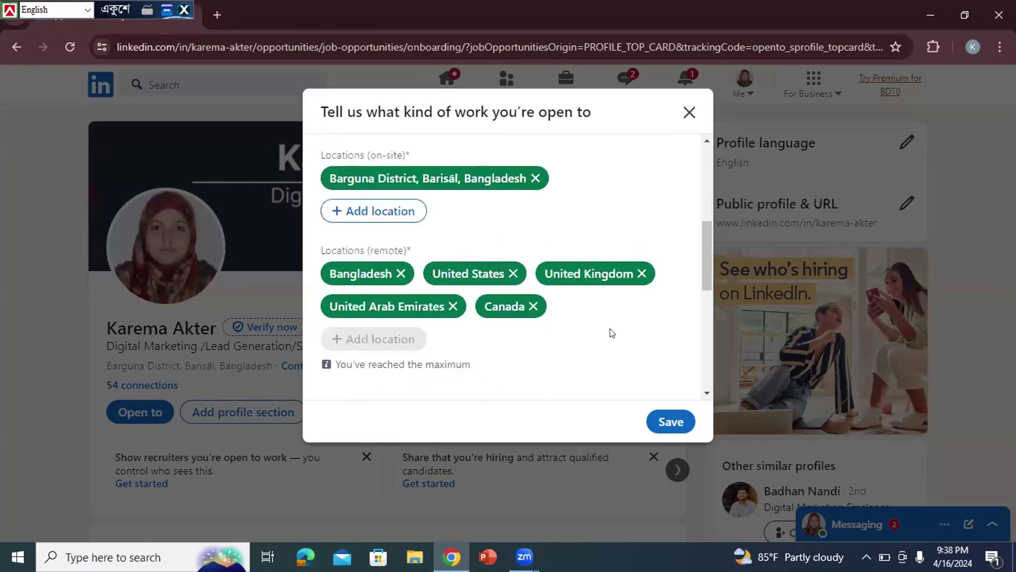
scroll(476, 265, up, 3)
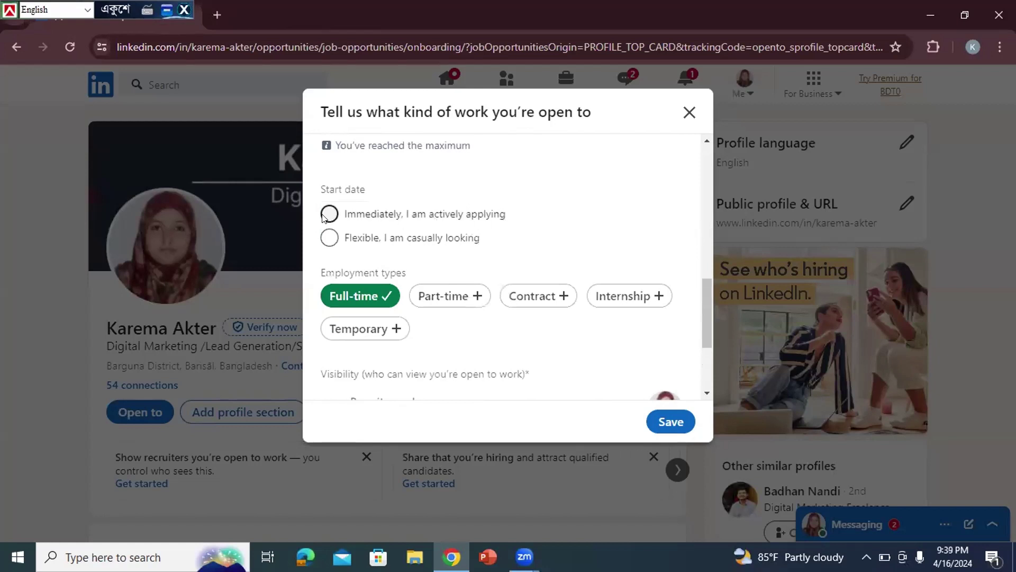
click(336, 219)
Choose Part-time, Contract and Temporary as employment types, leaving Internship unselected
click(443, 305)
click(611, 305)
click(631, 306)
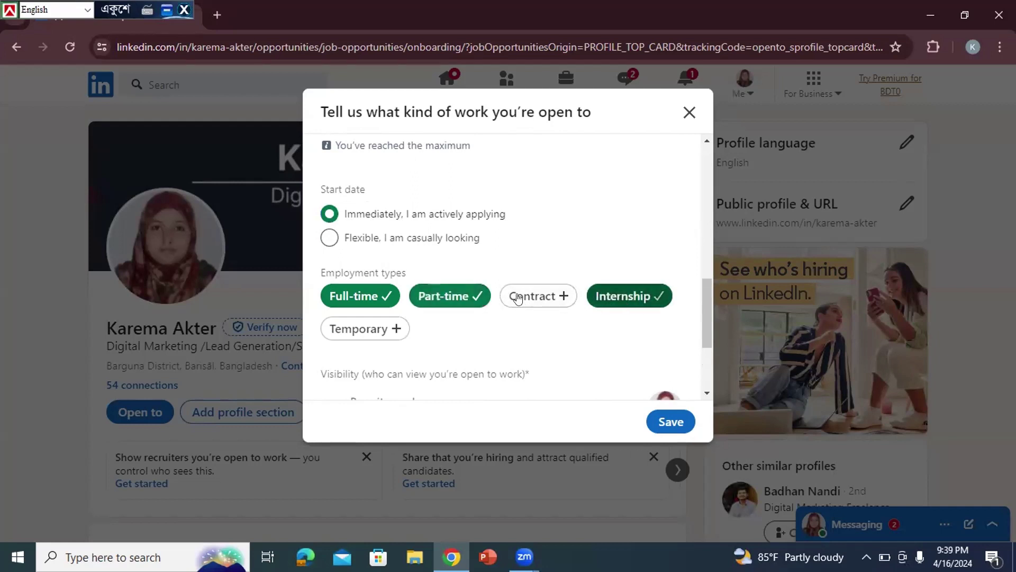
click(530, 302)
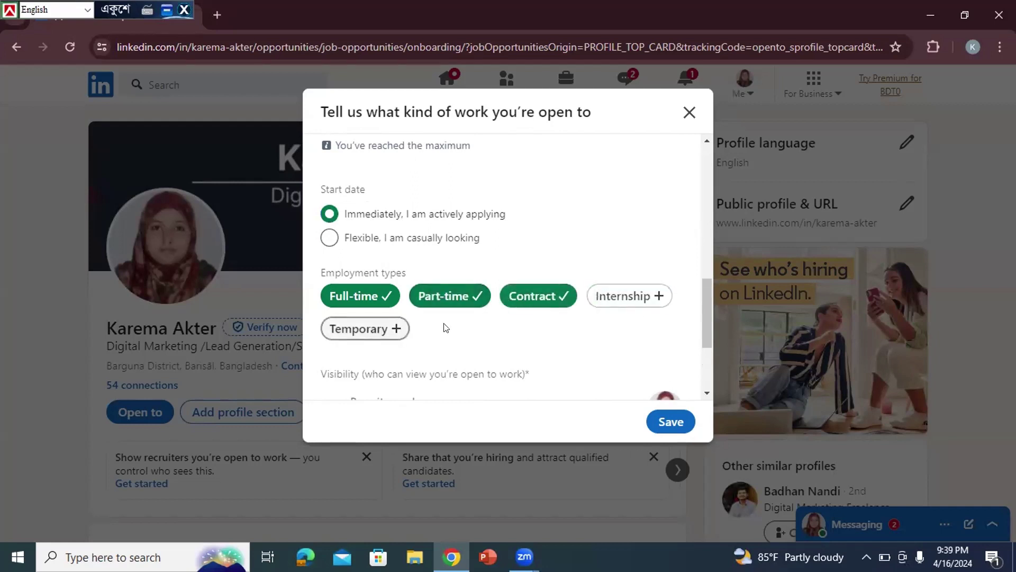
click(386, 329)
Make the open-to-work status visible to all LinkedIn members, save, and skip announcing it
scroll(619, 339, down, 1)
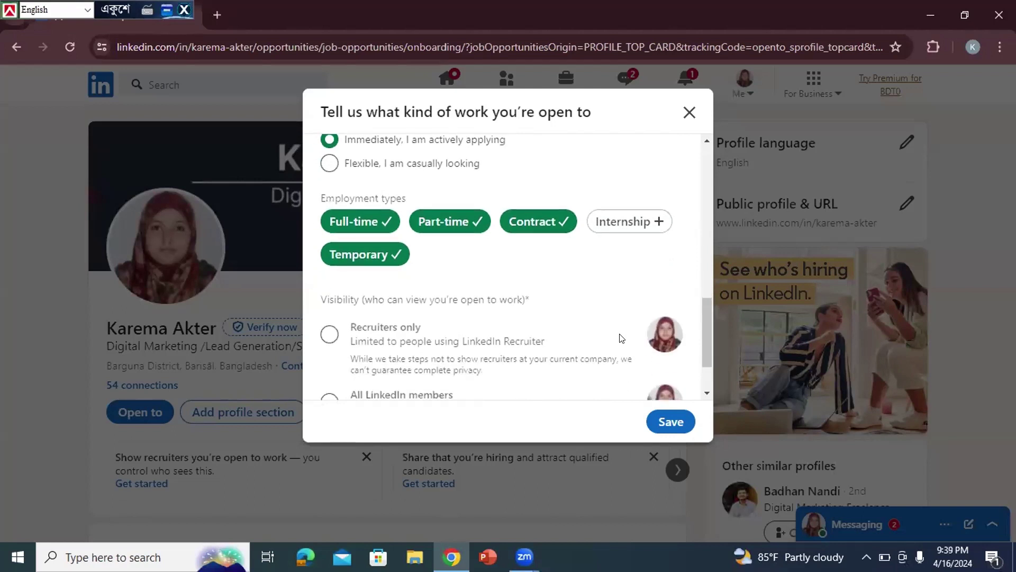
scroll(455, 342, down, 1)
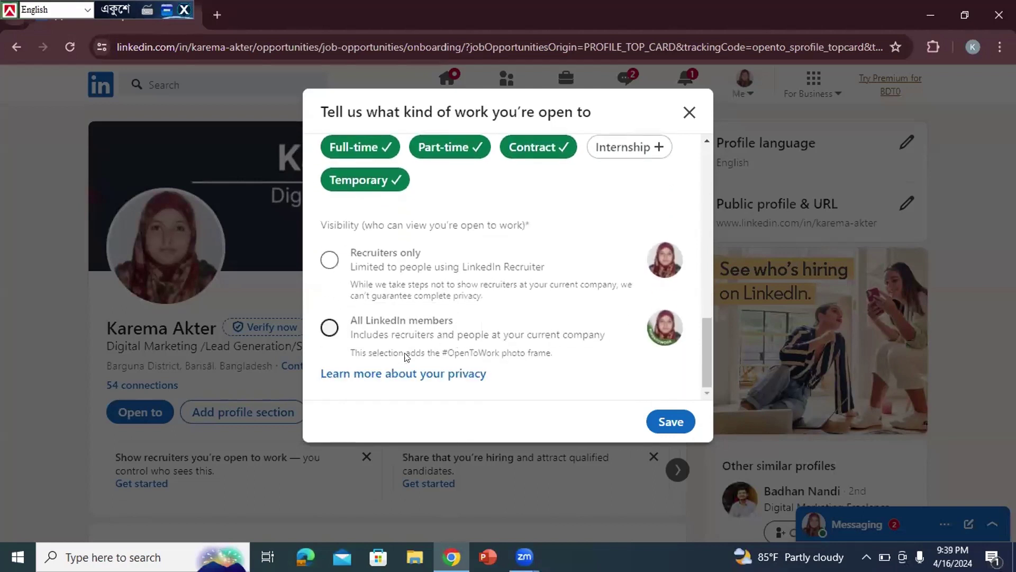
click(330, 327)
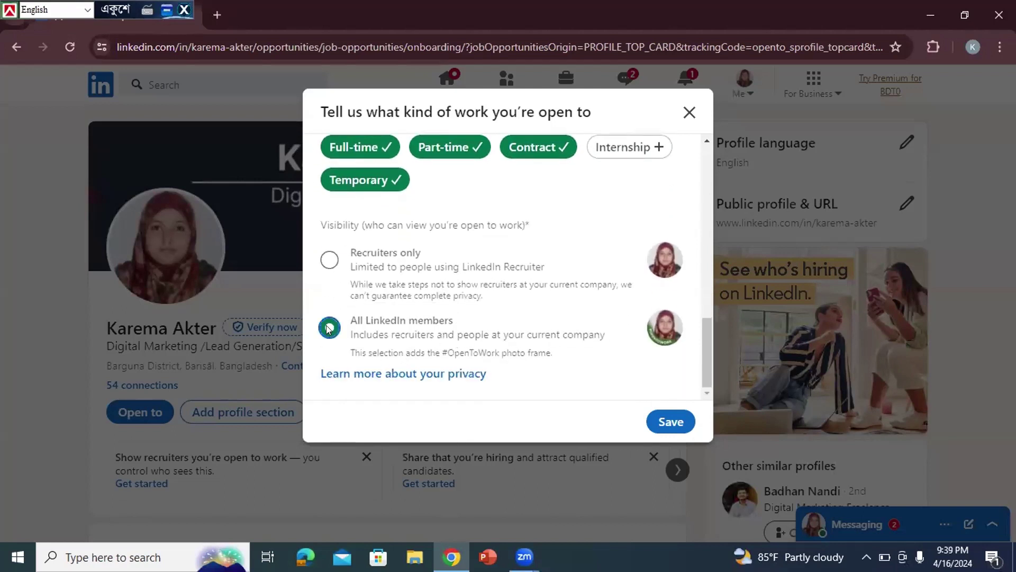
click(670, 424)
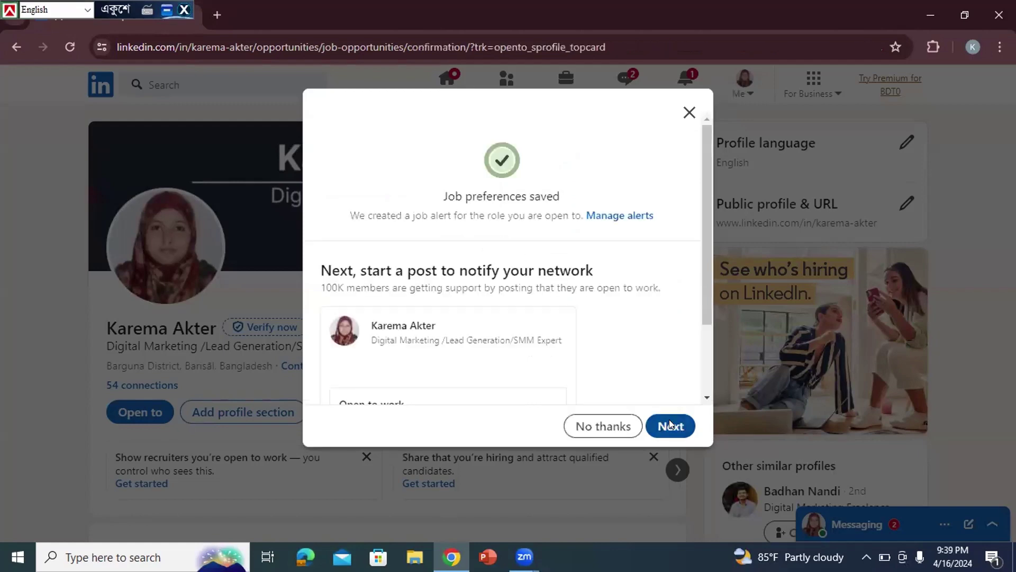
click(967, 377)
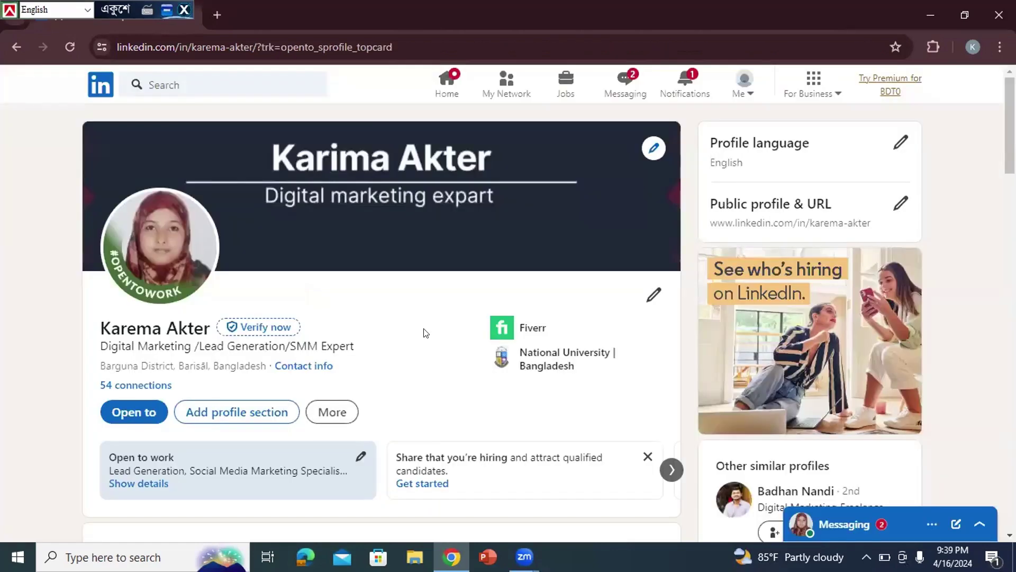
scroll(426, 332, down, 1)
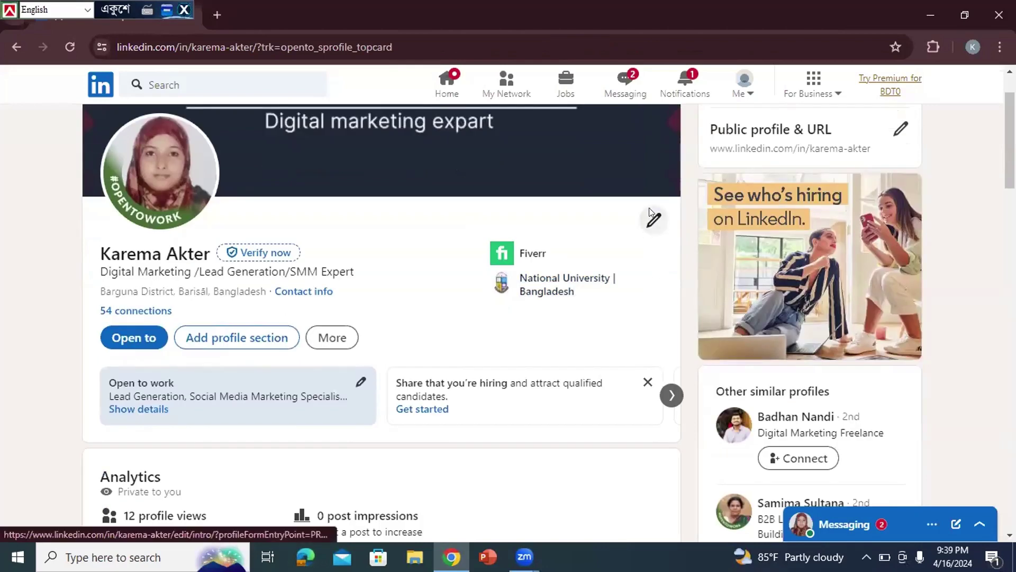
click(652, 217)
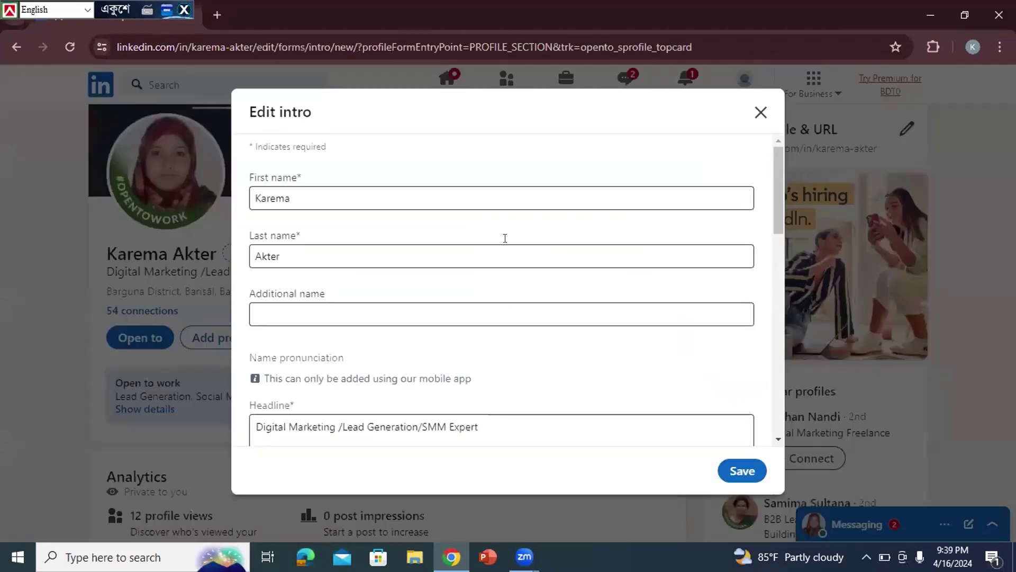
scroll(384, 271, down, 4)
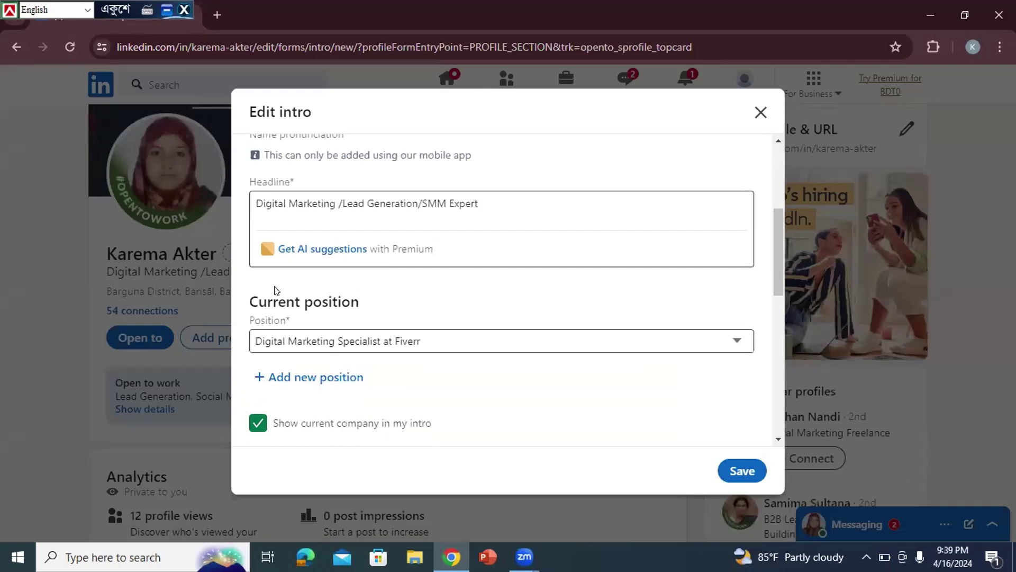
scroll(408, 298, down, 5)
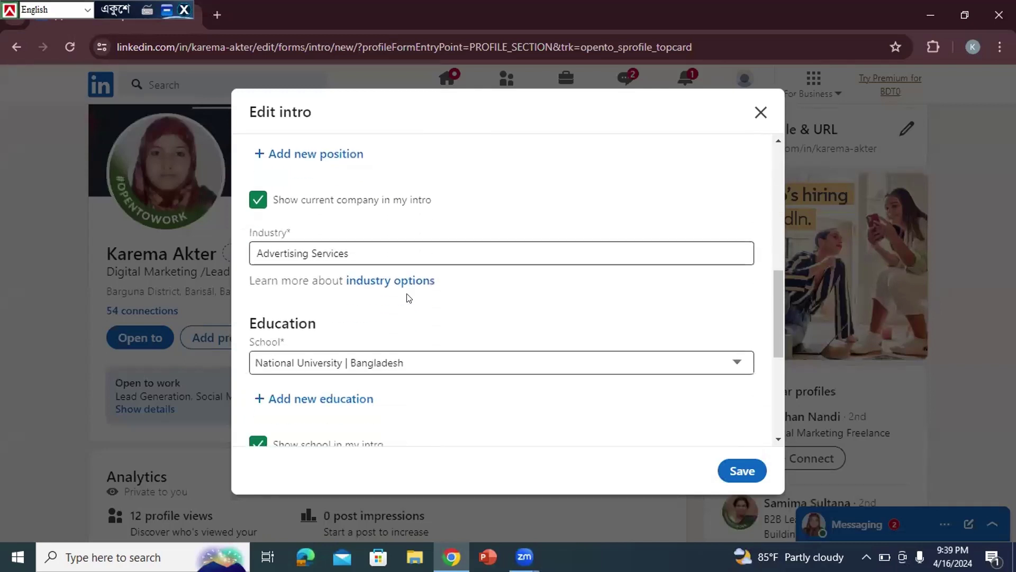
scroll(409, 298, down, 4)
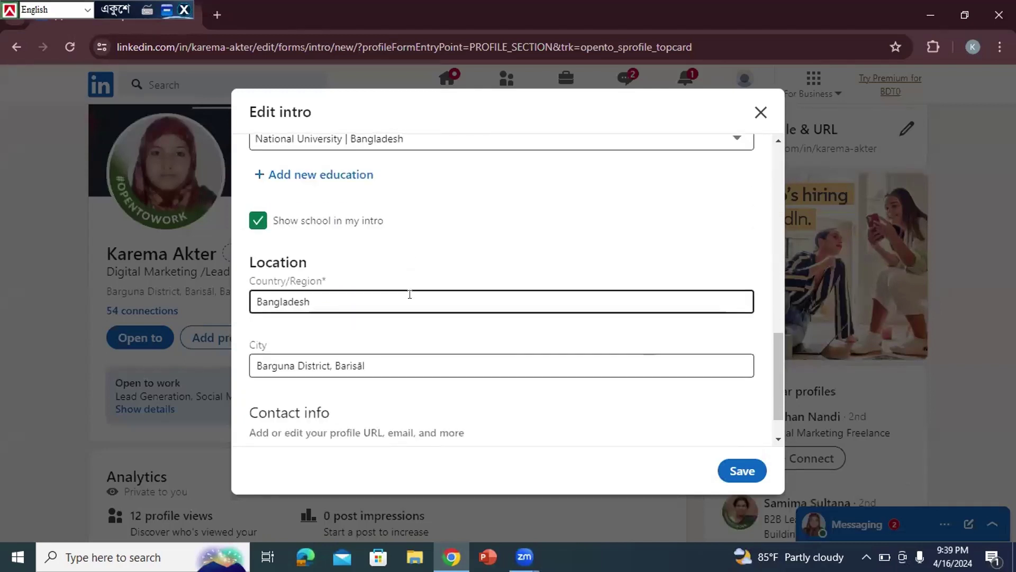
click(761, 112)
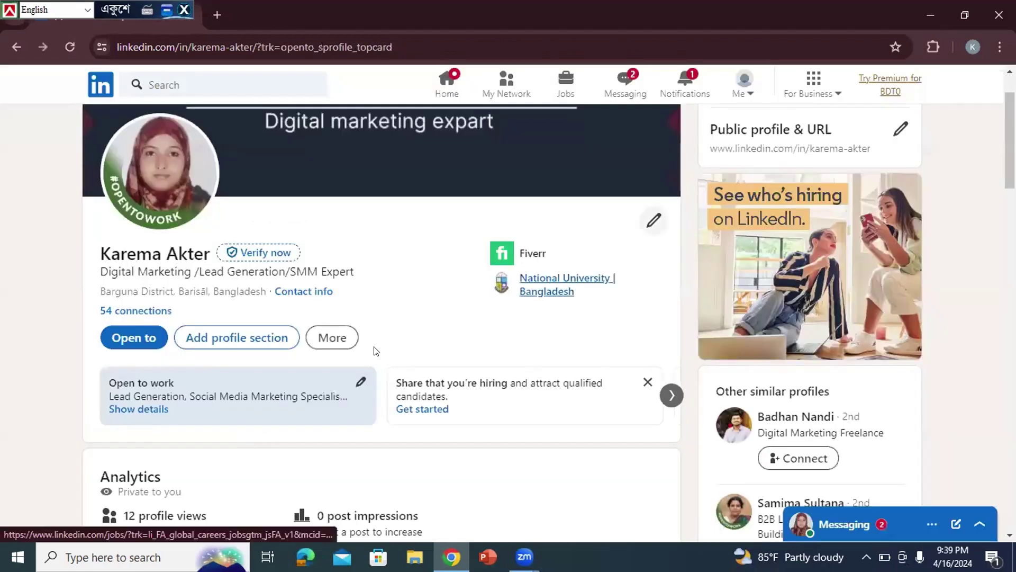
Go to the home feed and open the job preferences form to the on-site location
click(444, 87)
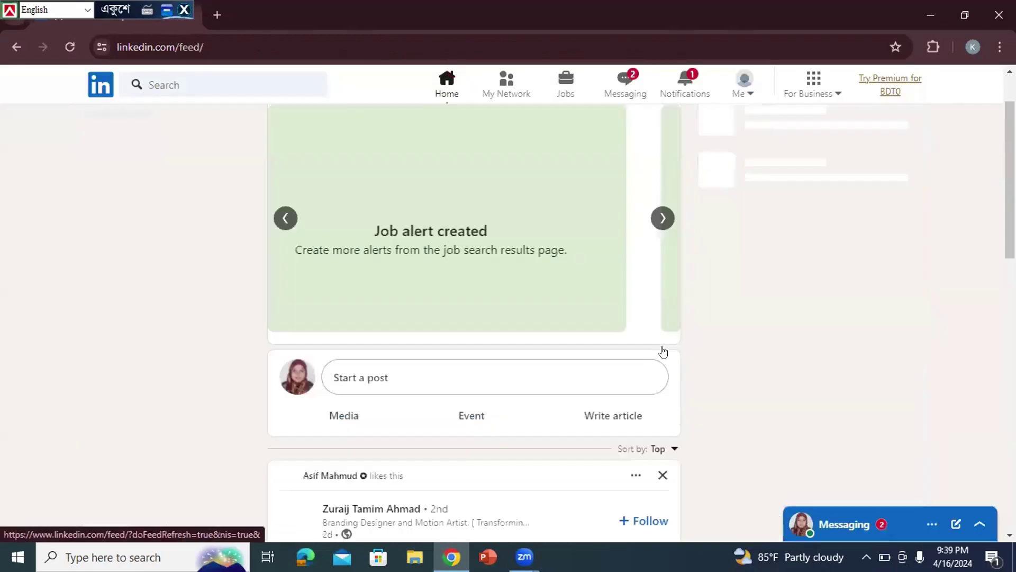
scroll(439, 292, up, 2)
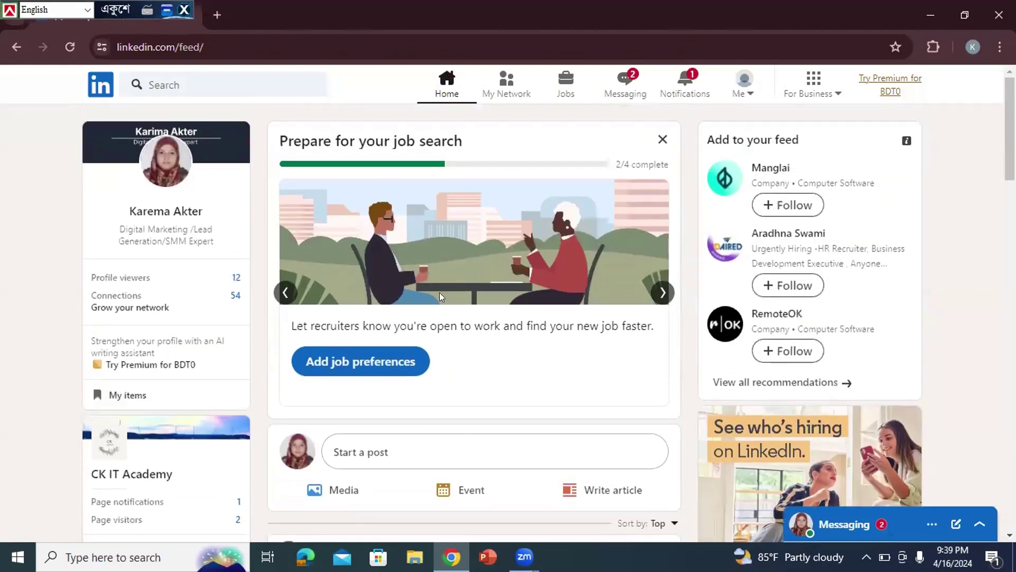
click(339, 360)
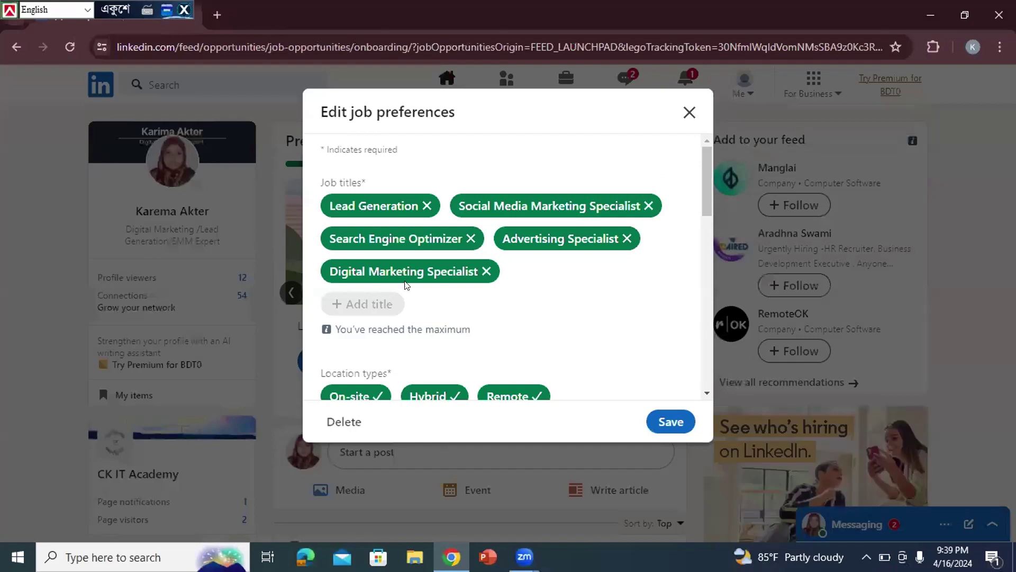
scroll(465, 186, down, 3)
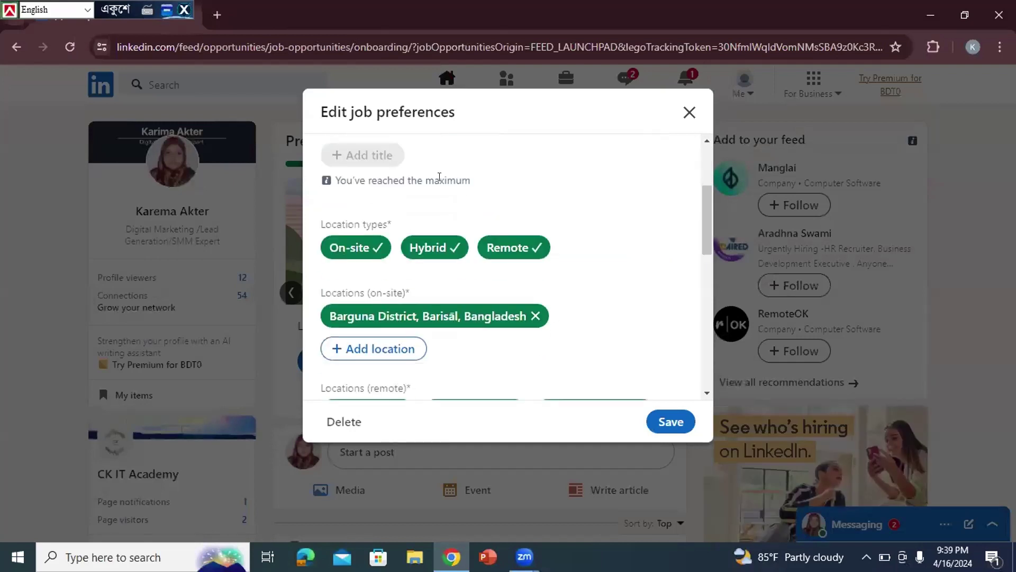
scroll(565, 224, down, 3)
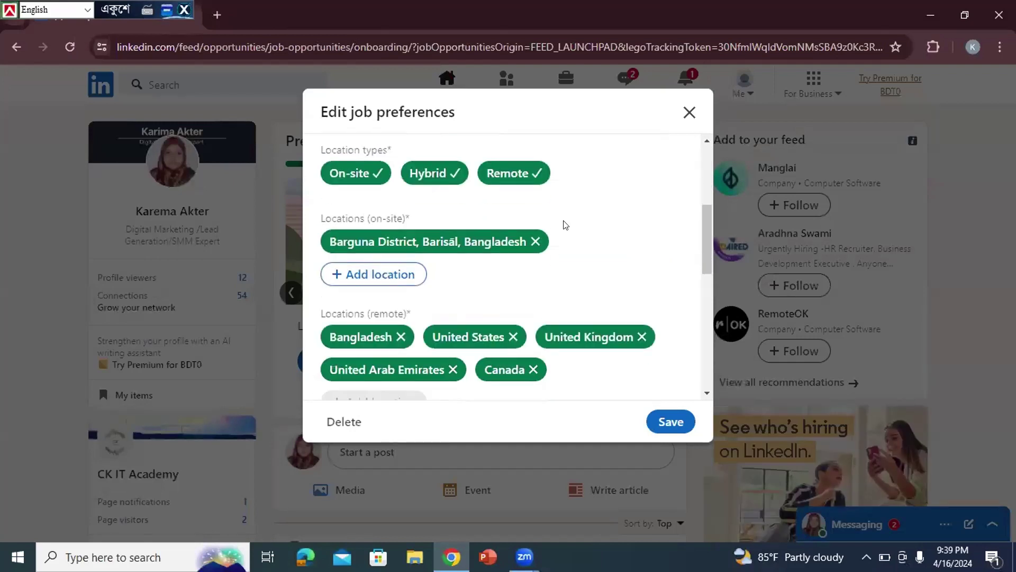
scroll(566, 224, down, 6)
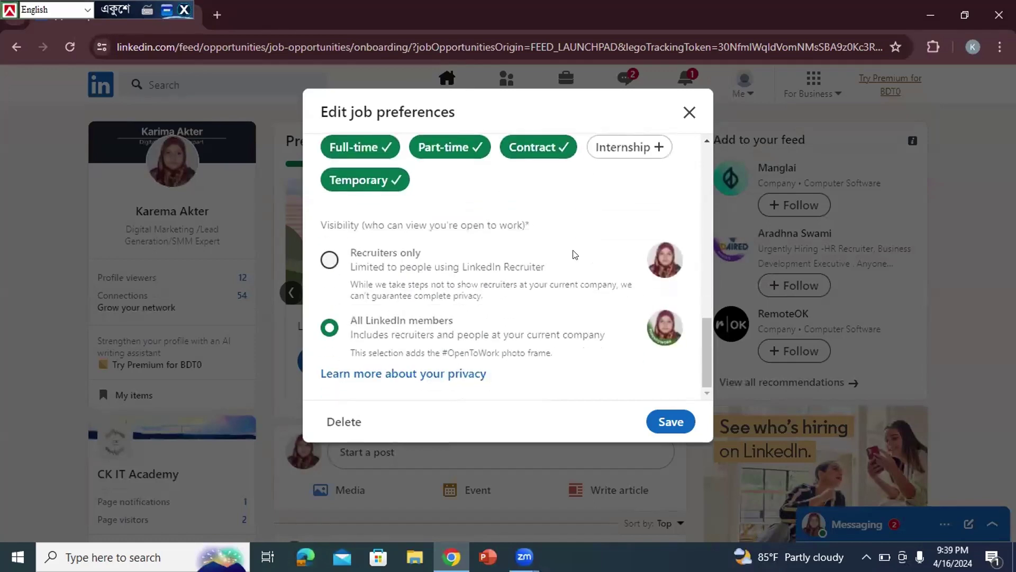
scroll(546, 265, up, 10)
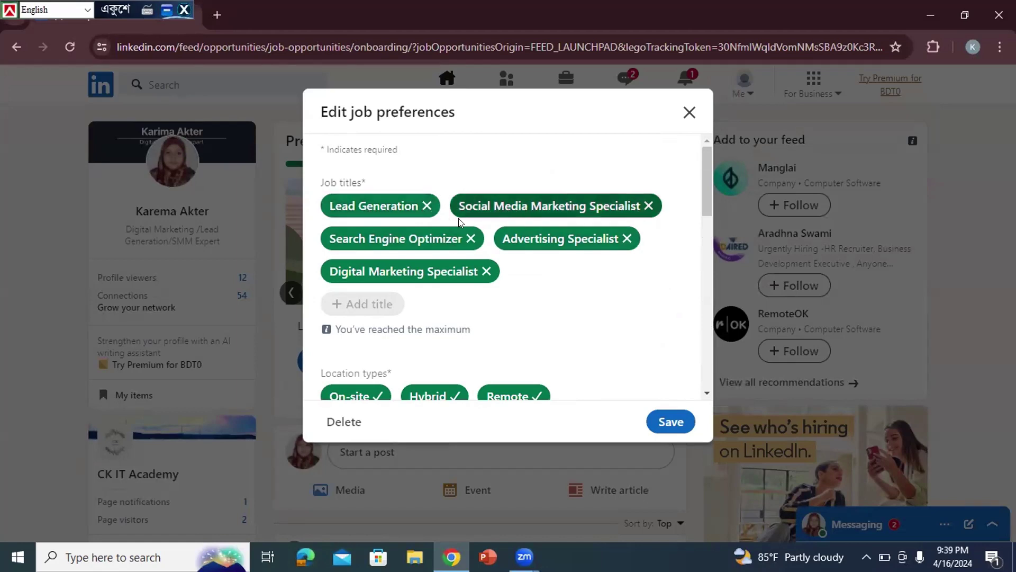
scroll(561, 315, down, 2)
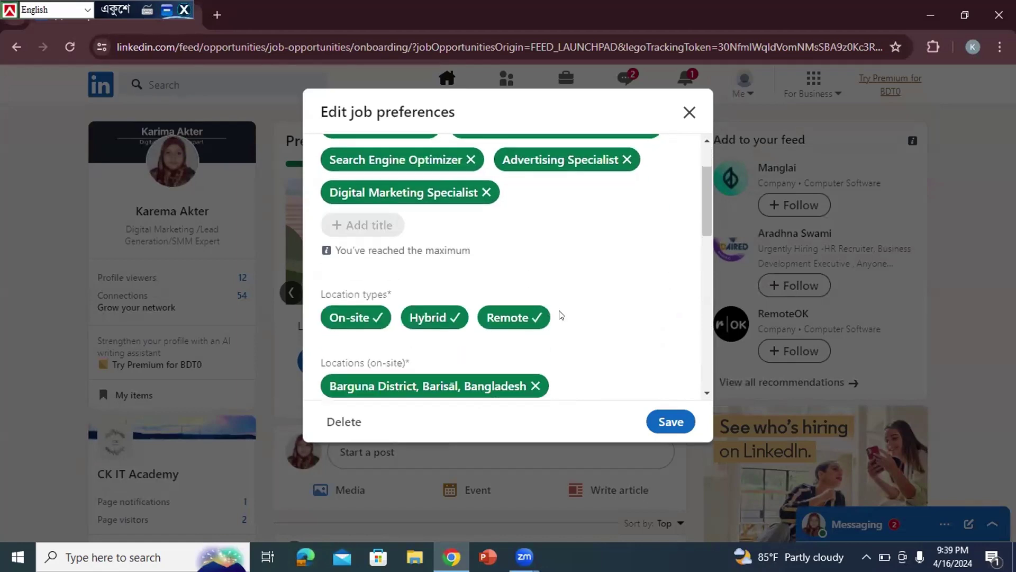
scroll(561, 315, down, 2)
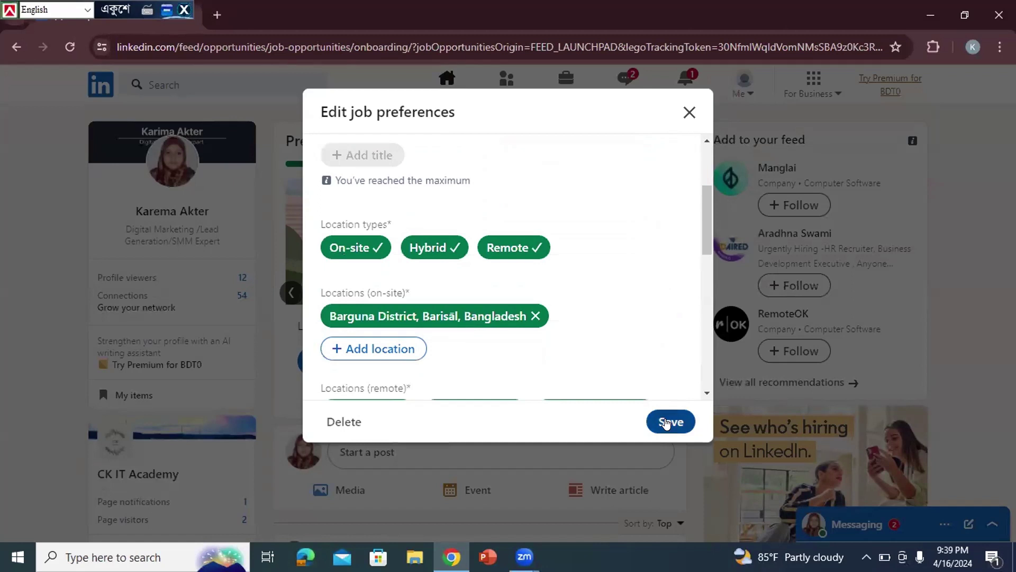
Replace the Barguna District on-site location with Bangladesh and save the preferences
click(533, 316)
click(420, 316)
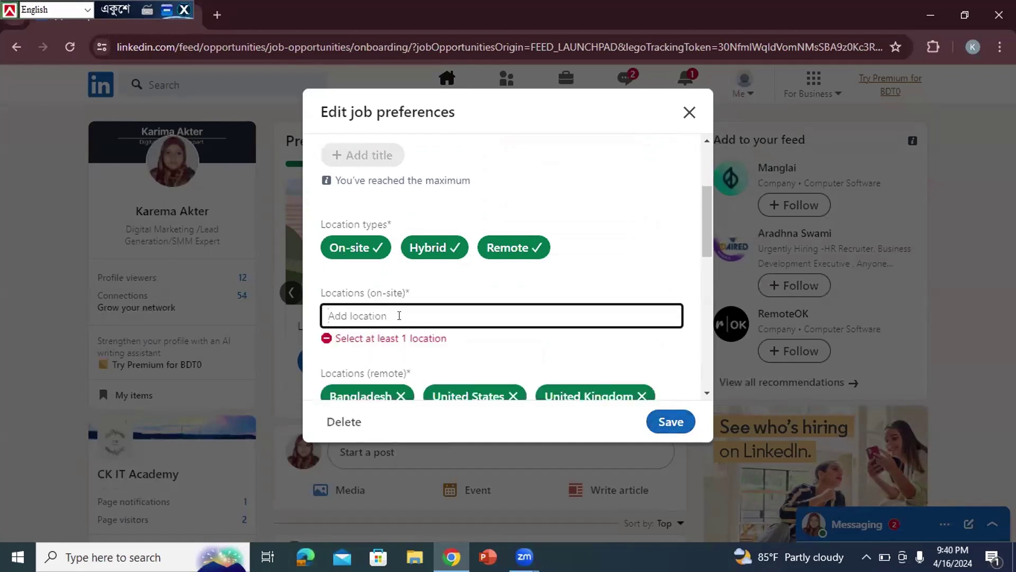
text(Ban)
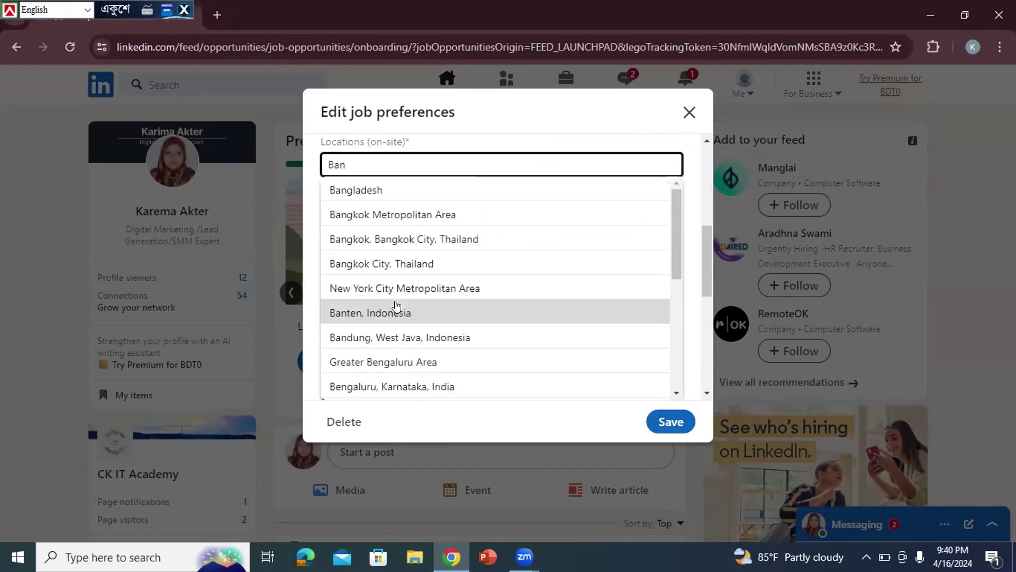
click(374, 188)
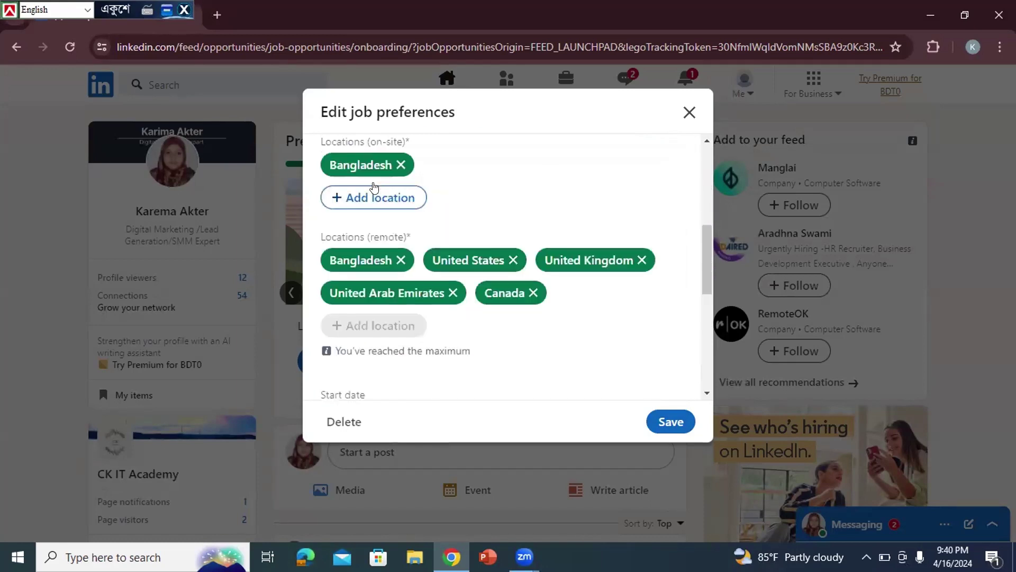
click(664, 423)
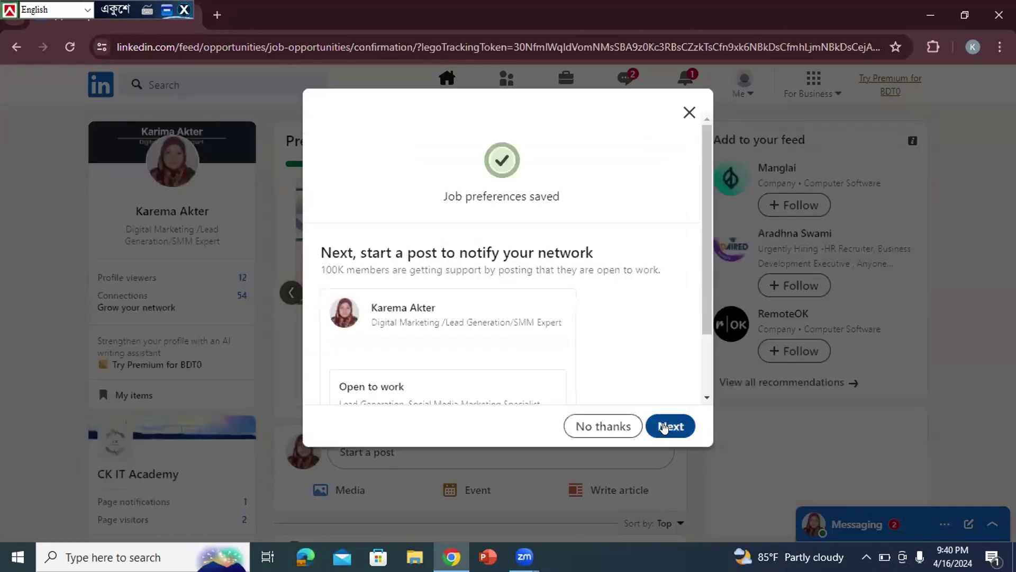
Continue to the prefilled #OpenToWork post and publish it to the network
click(665, 426)
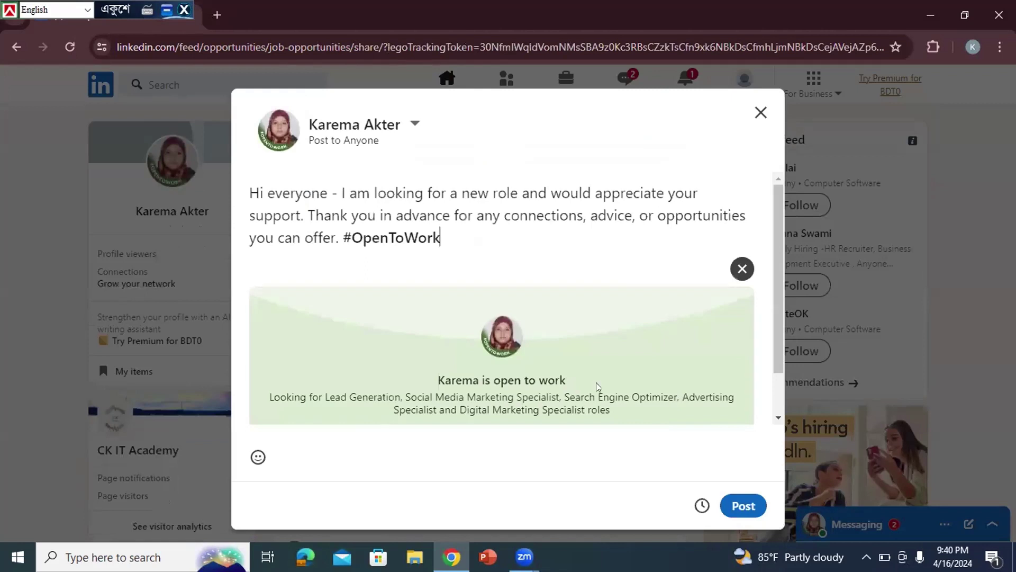
scroll(562, 343, down, 1)
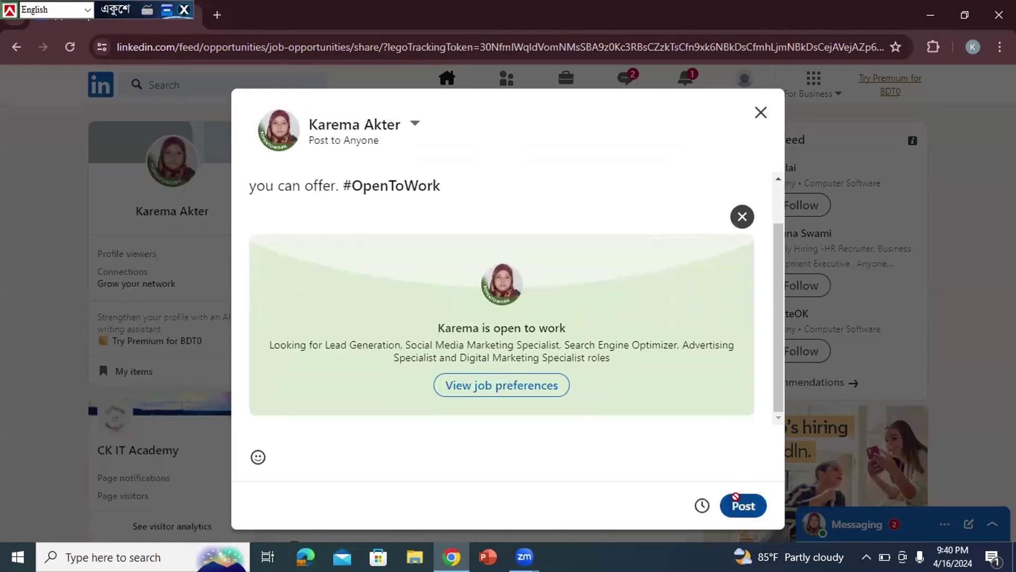
click(739, 503)
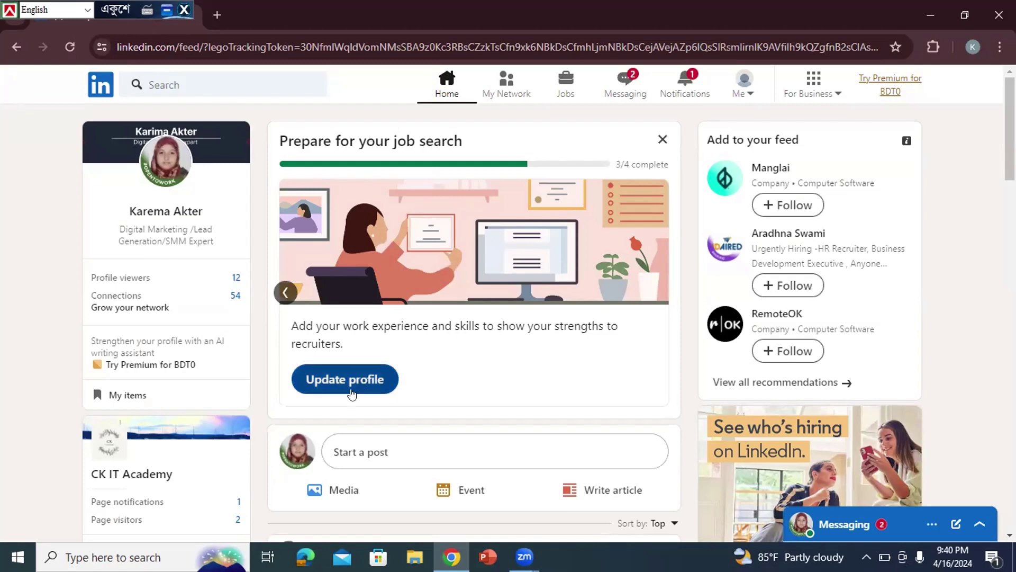
Confirm Digital Marketing Specialist at Fiverr as the most recent experience
click(320, 380)
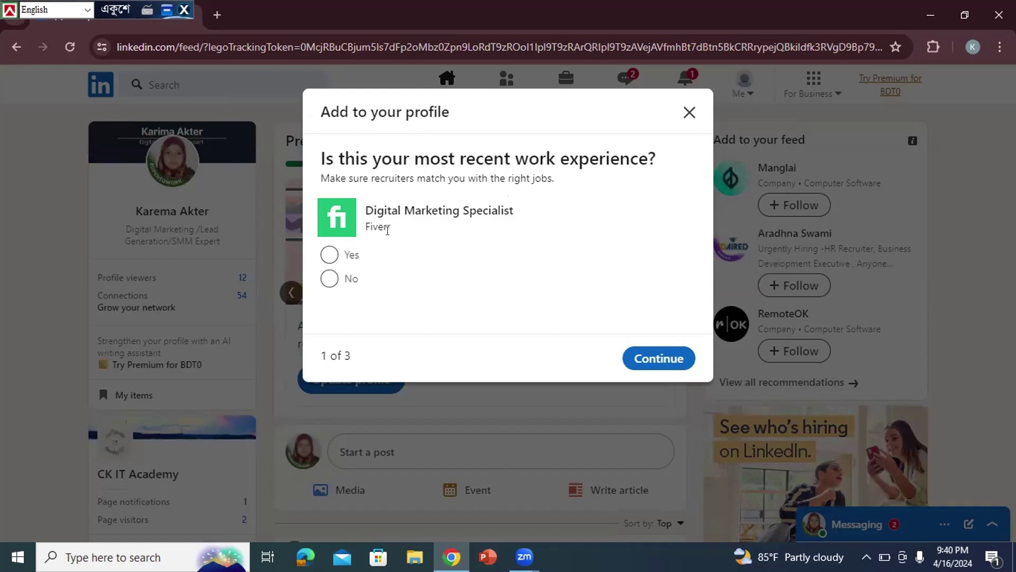
click(329, 252)
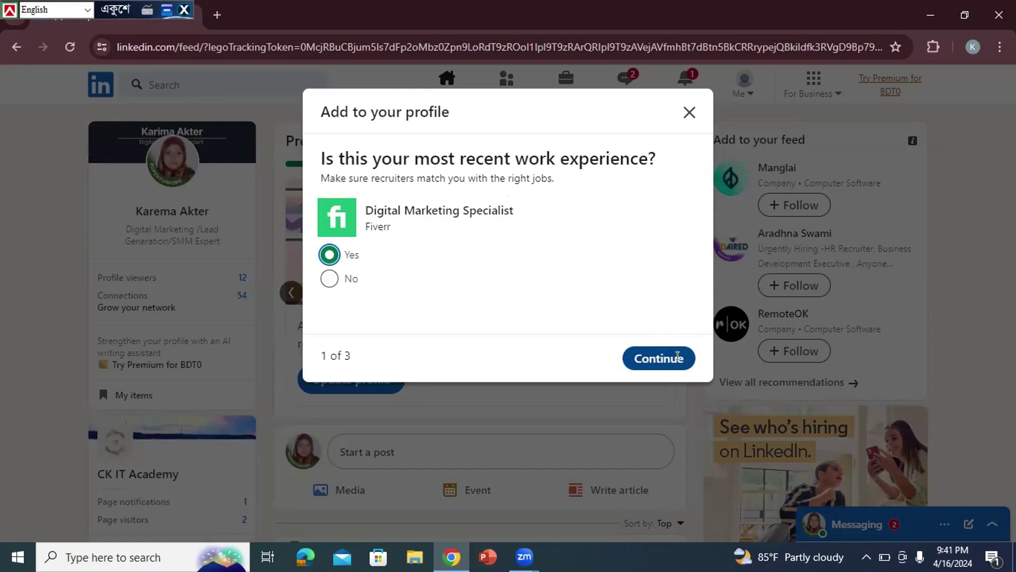
click(658, 357)
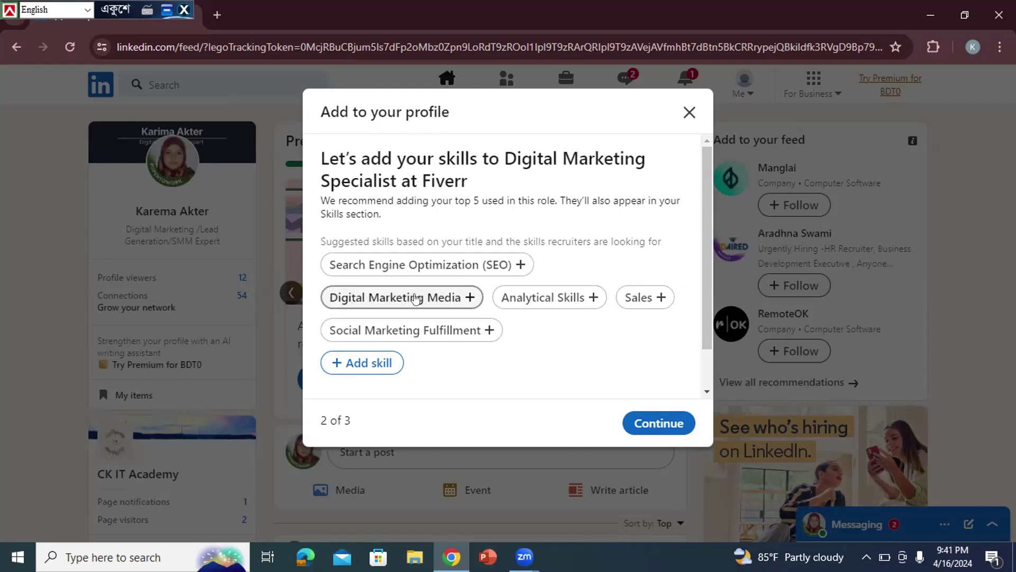
Add SEO and Digital Marketing Media skills, then accept the Bangladesh location and finish
click(389, 264)
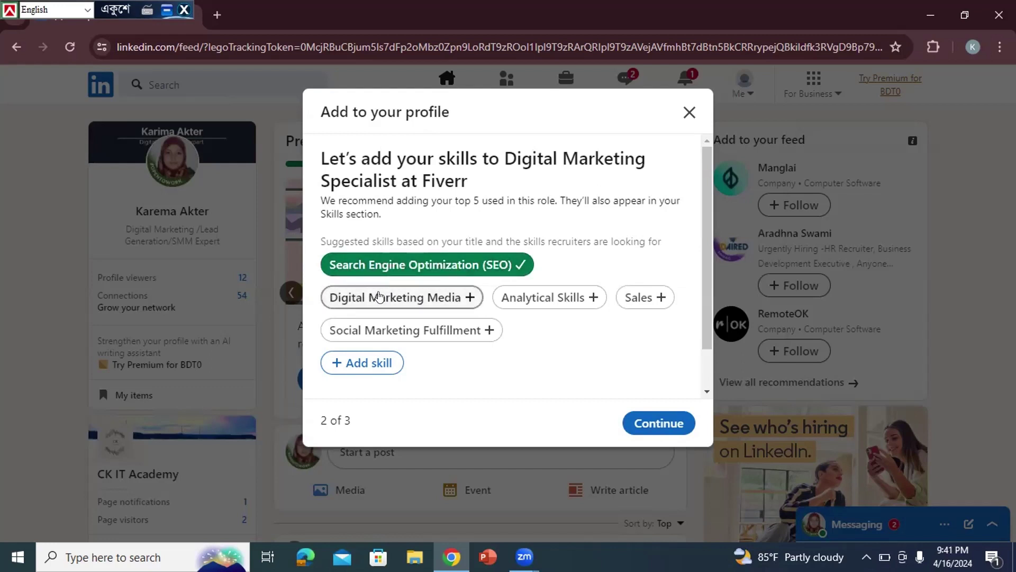
click(376, 296)
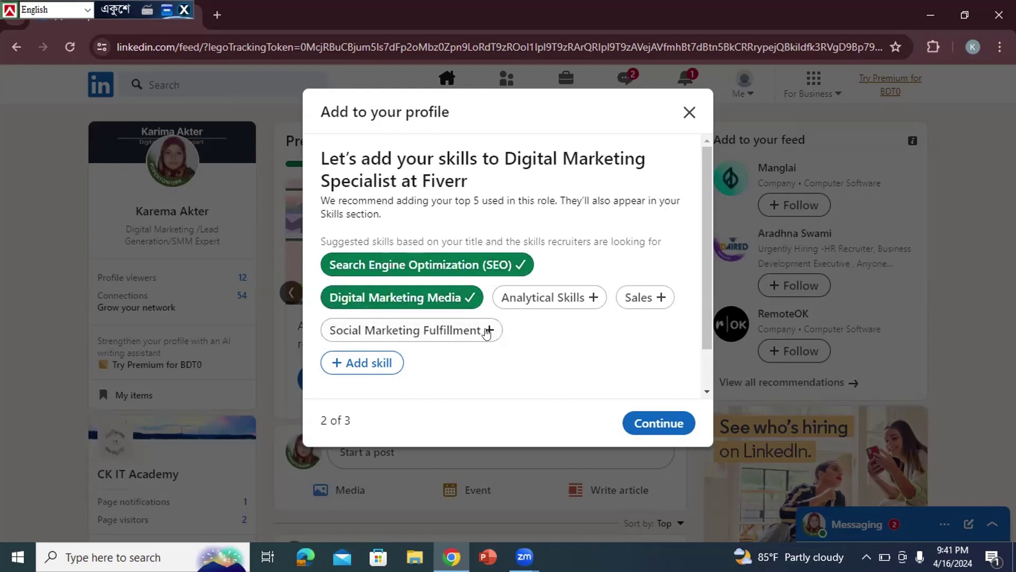
click(658, 422)
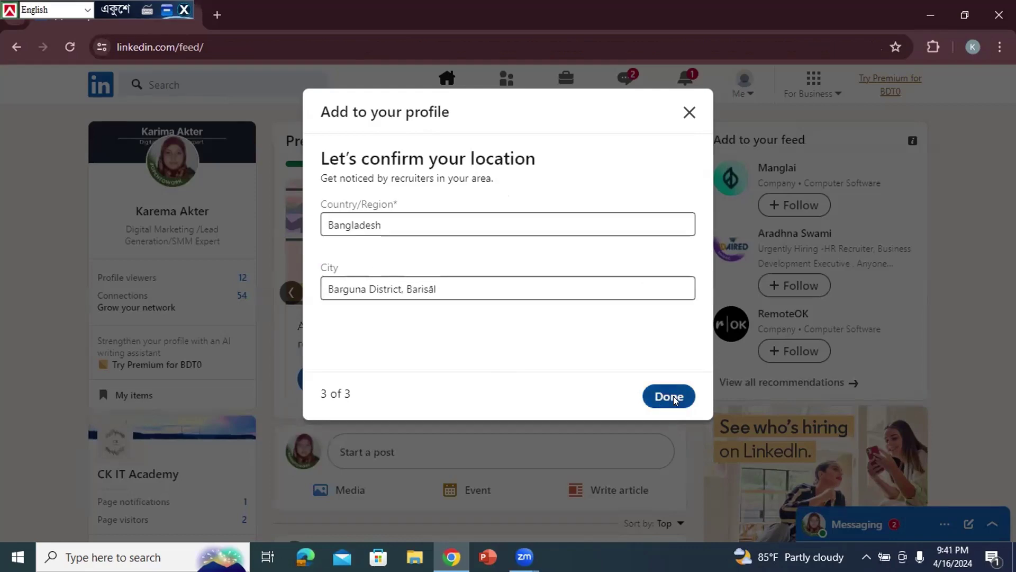
click(669, 397)
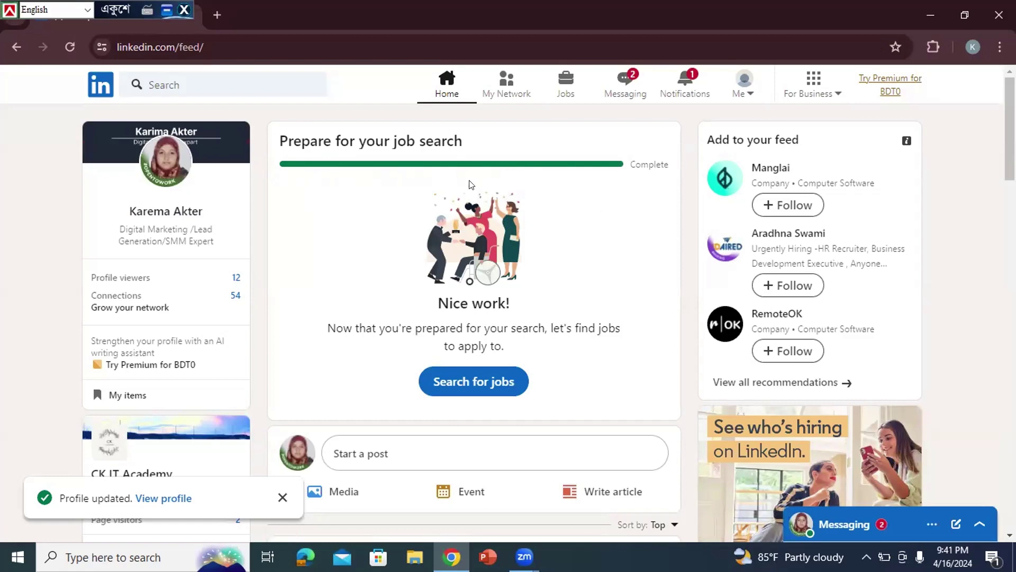
Reload the feed, close the chat window, and open your own profile page
click(70, 47)
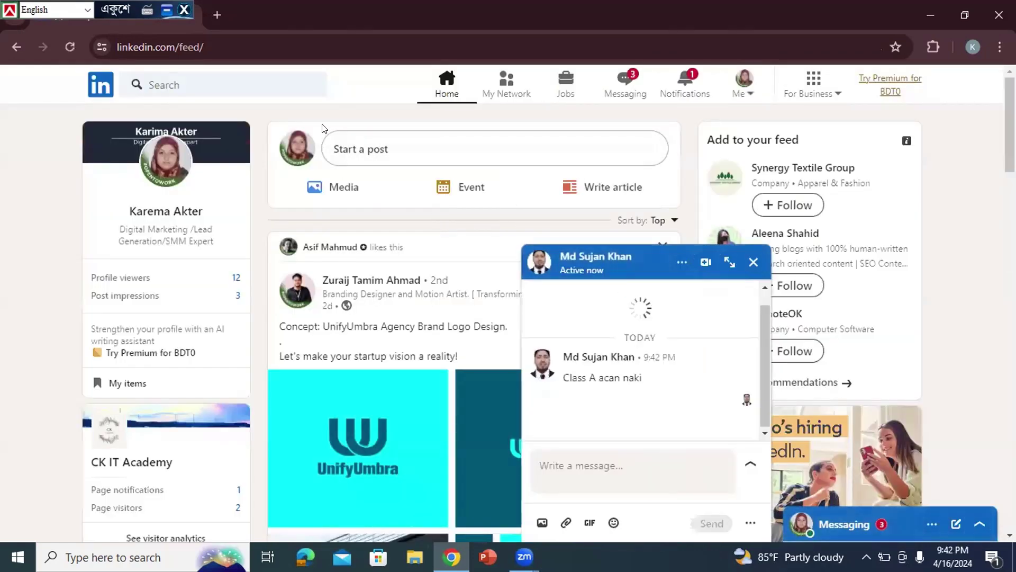
click(753, 262)
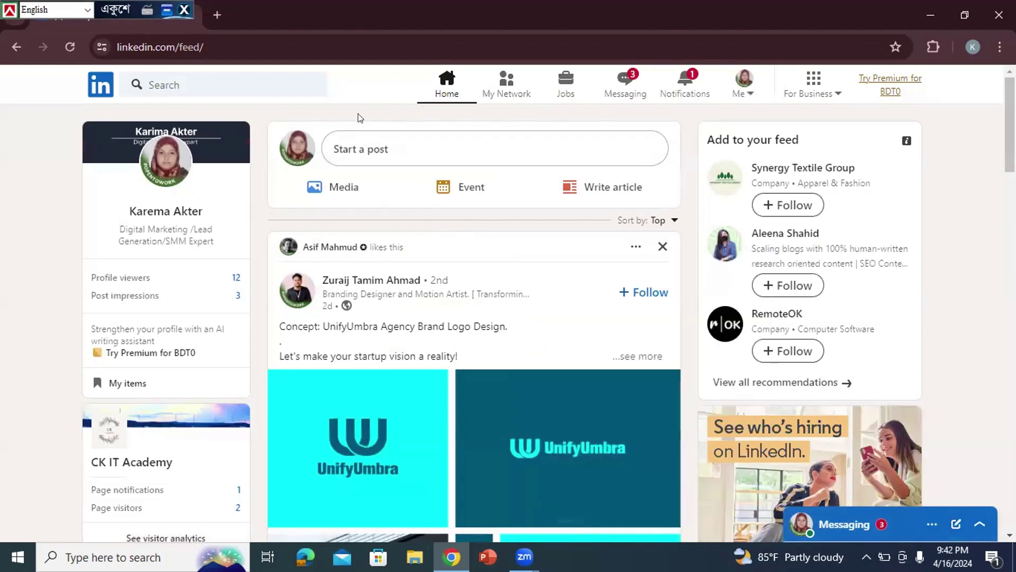
click(140, 212)
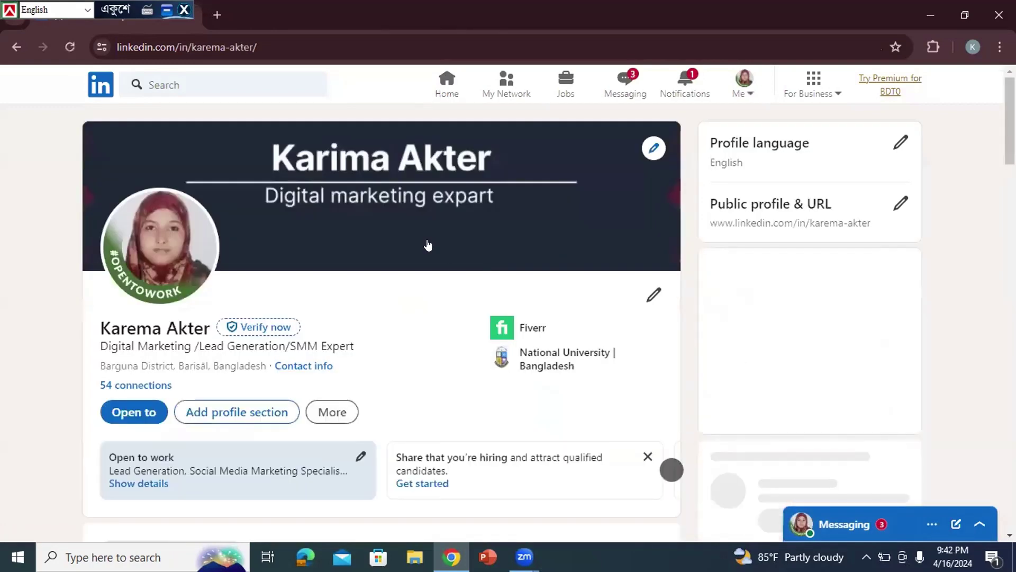
Review the About section and the Skills list with SEO and Digital Marketing Media
scroll(439, 243, down, 2)
scroll(429, 230, down, 9)
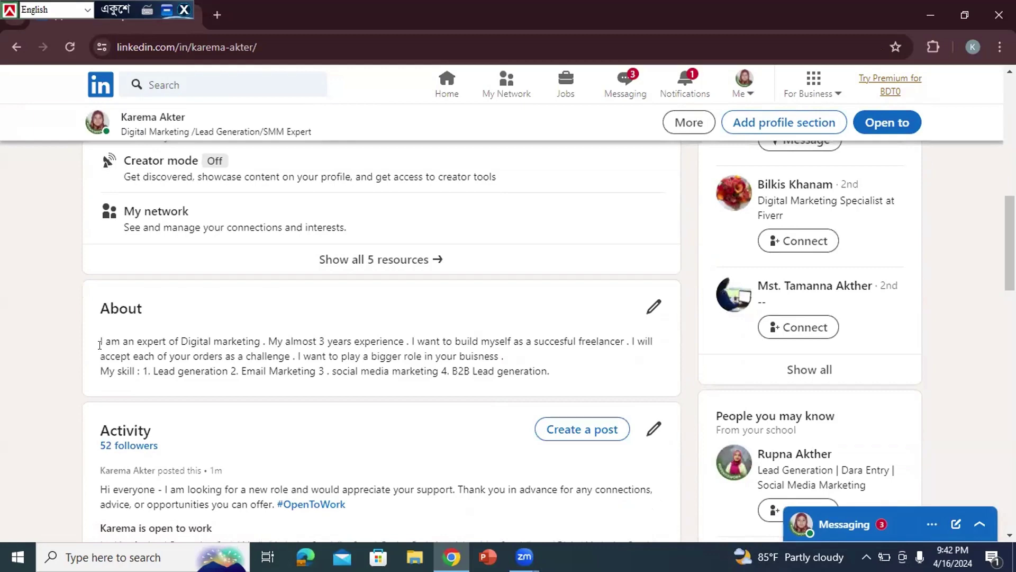
scroll(672, 415, down, 1)
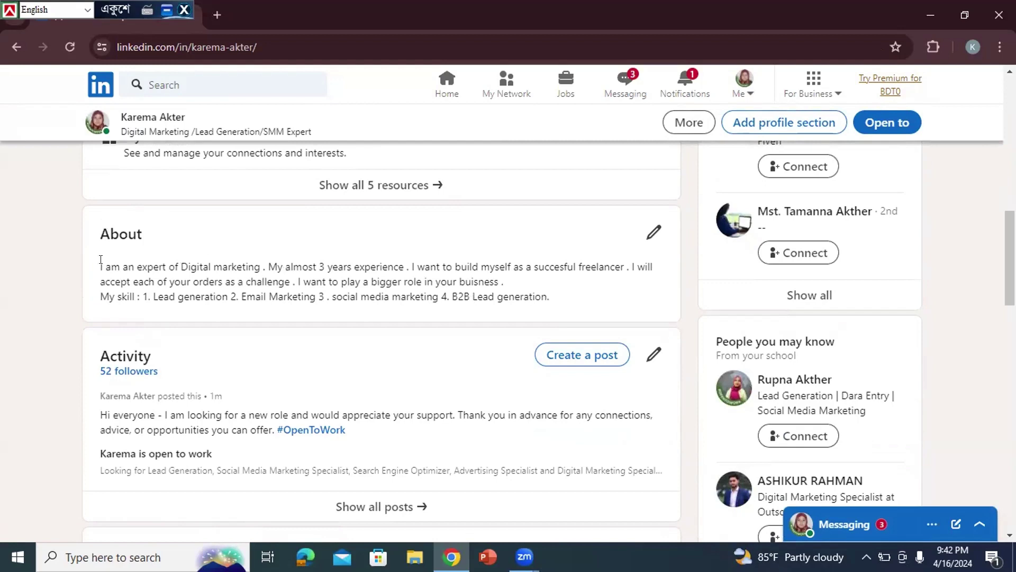
drag(93, 263, 550, 297)
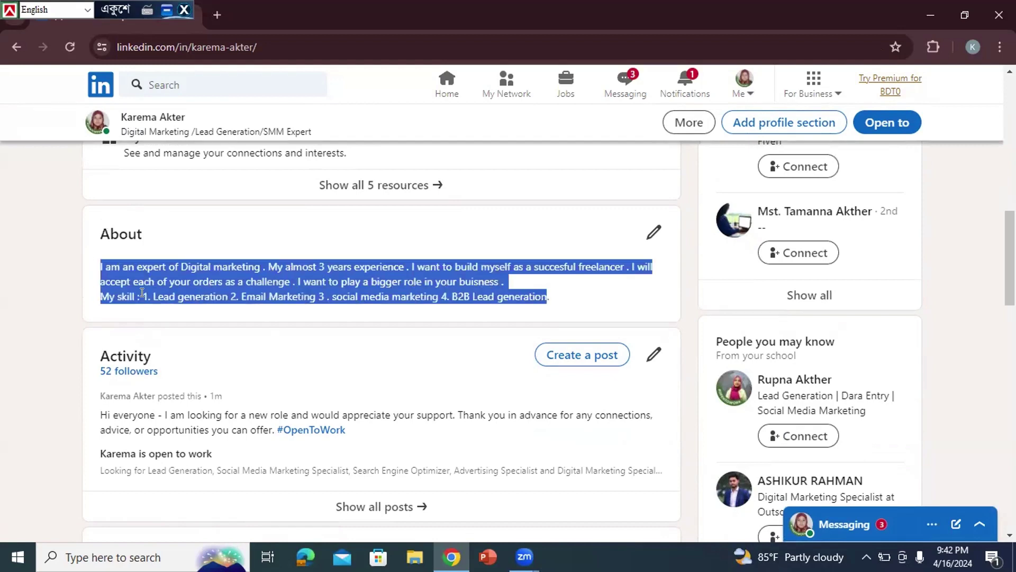
click(537, 293)
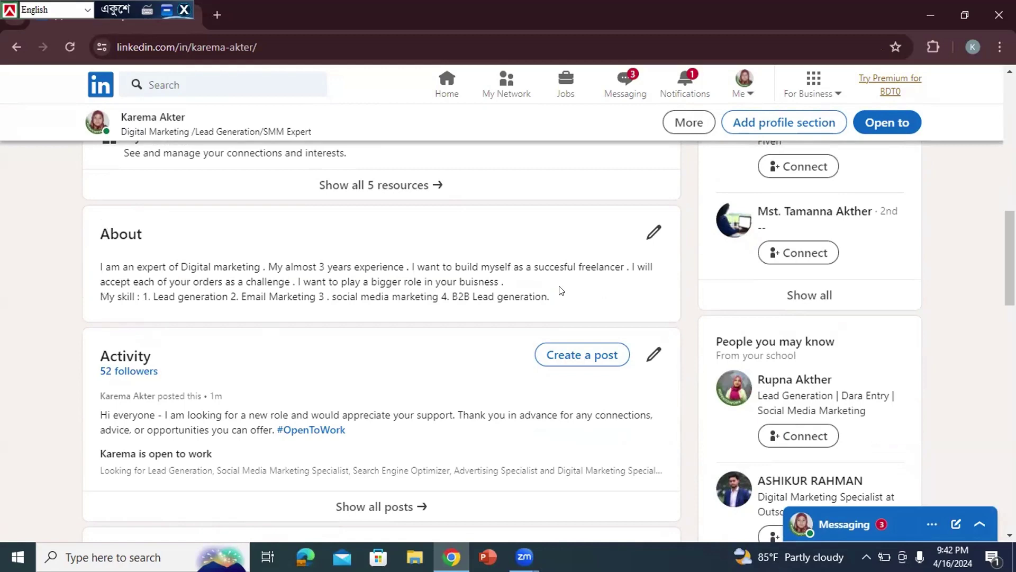
scroll(214, 274, down, 4)
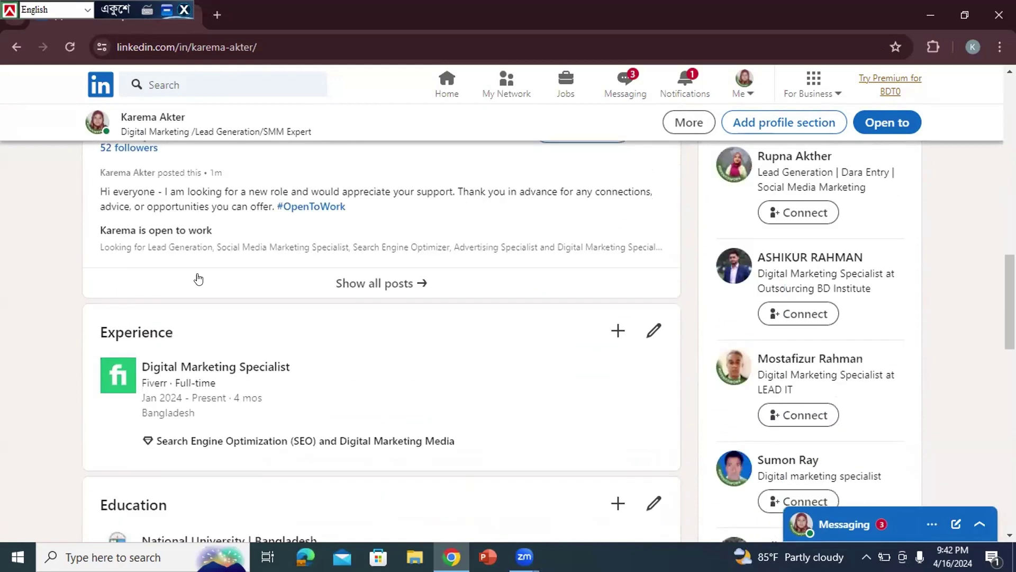
scroll(377, 365, down, 3)
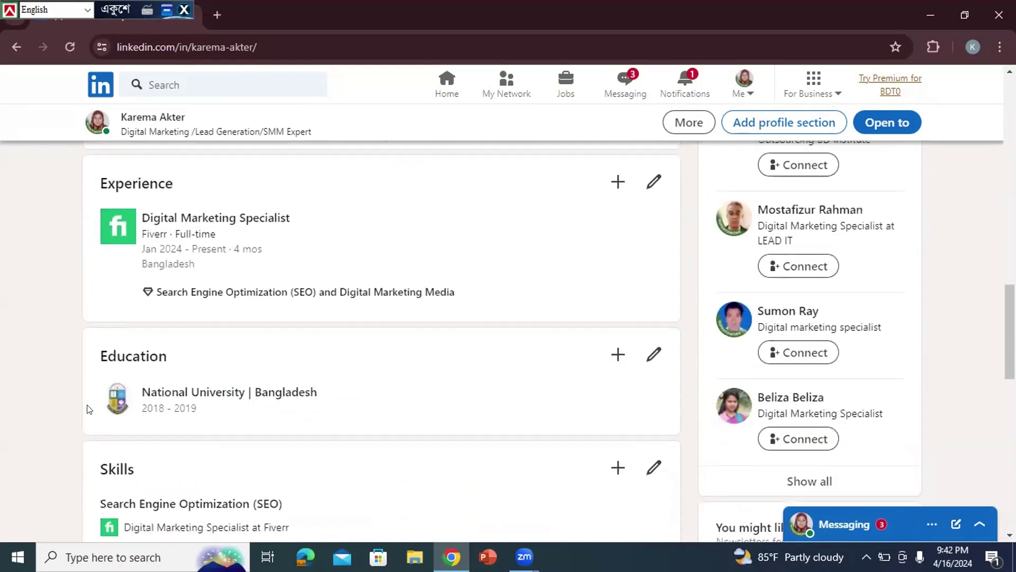
scroll(223, 444, down, 1)
scroll(260, 448, down, 2)
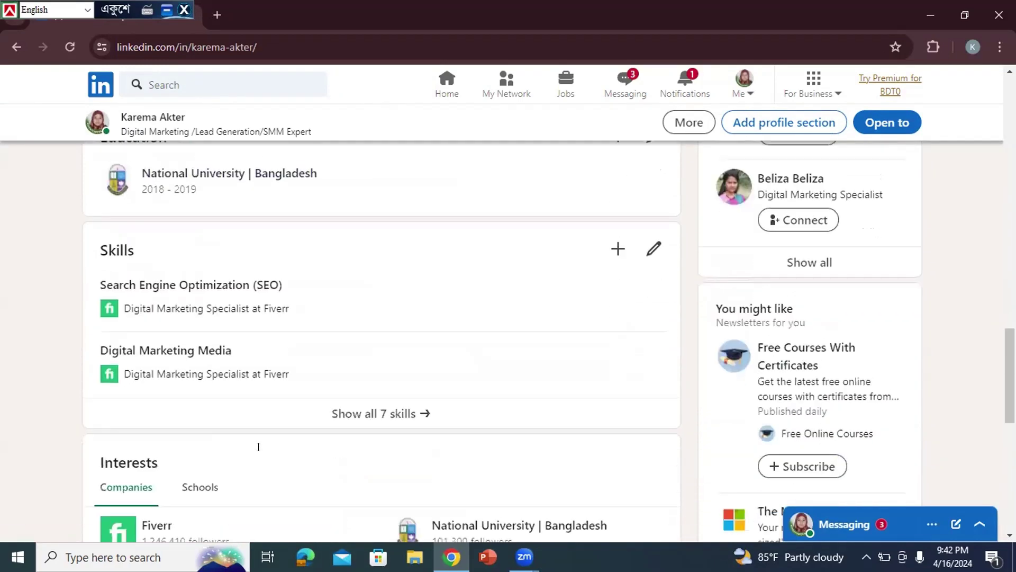
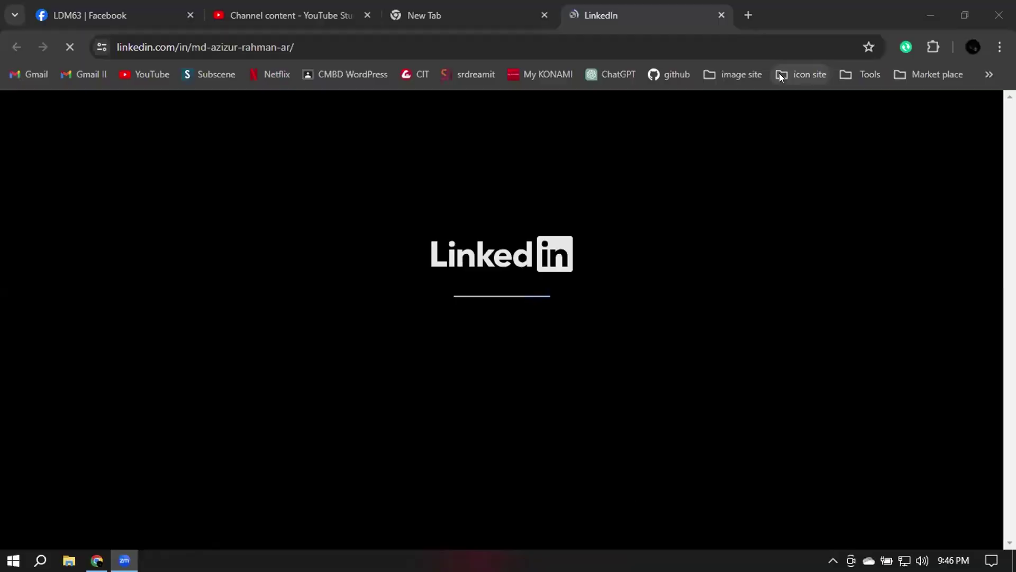
Close the empty new tab and look over the digital marketing expert's profile headline
click(545, 15)
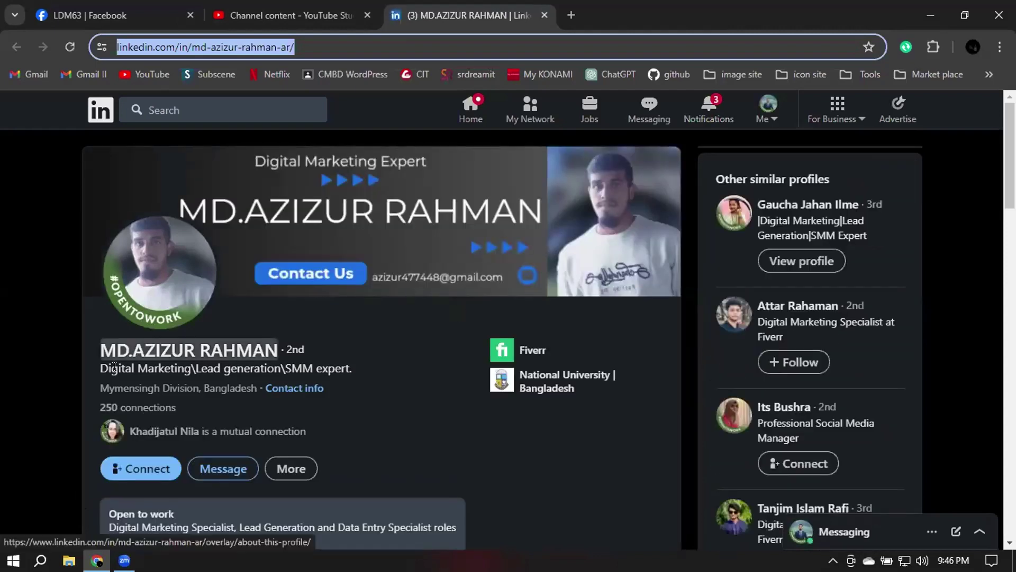
drag(103, 368, 352, 368)
click(406, 372)
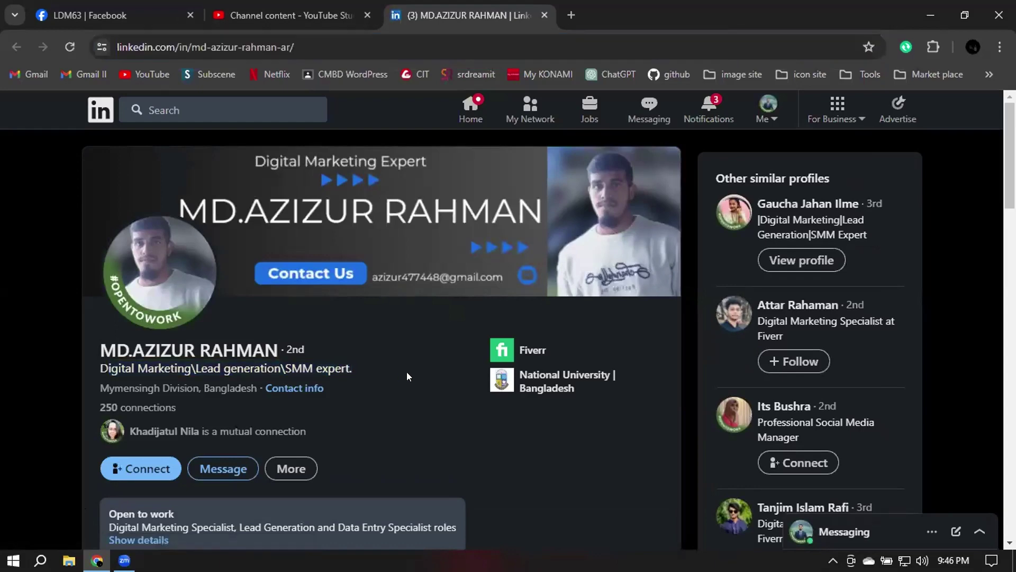
scroll(407, 372, down, 5)
scroll(406, 372, down, 3)
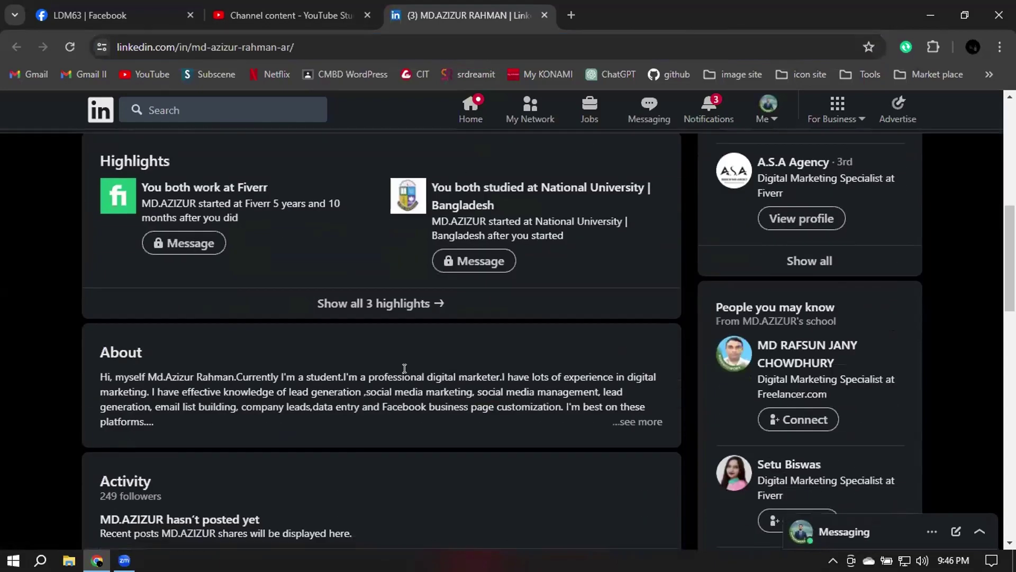
Expand the full About description with '...see more' and read its paragraph
click(633, 422)
drag(98, 379, 618, 377)
drag(505, 423, 426, 437)
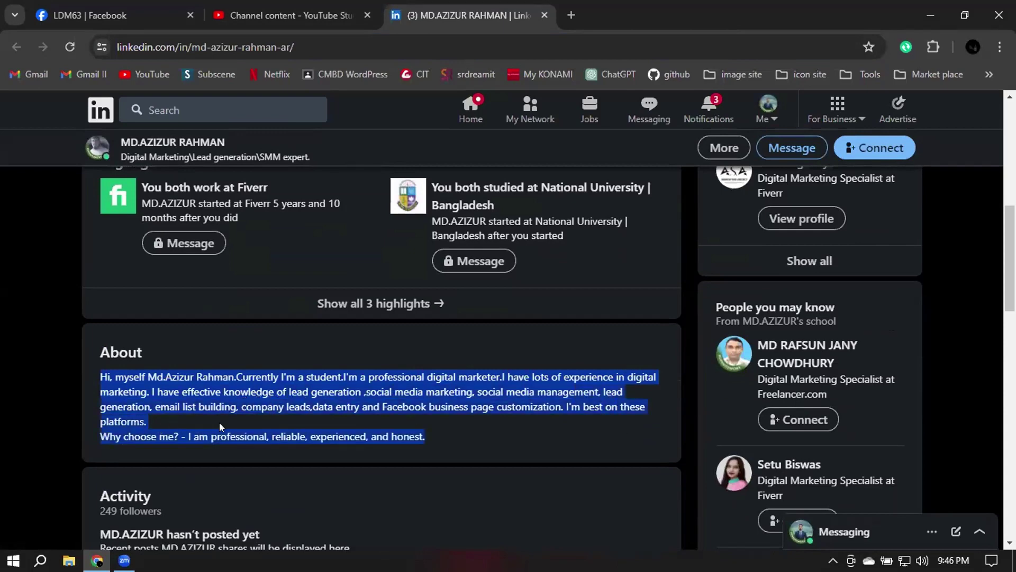
scroll(441, 369, down, 2)
click(471, 345)
Scroll through the profile's Education and Skills sections and back
scroll(439, 317, down, 2)
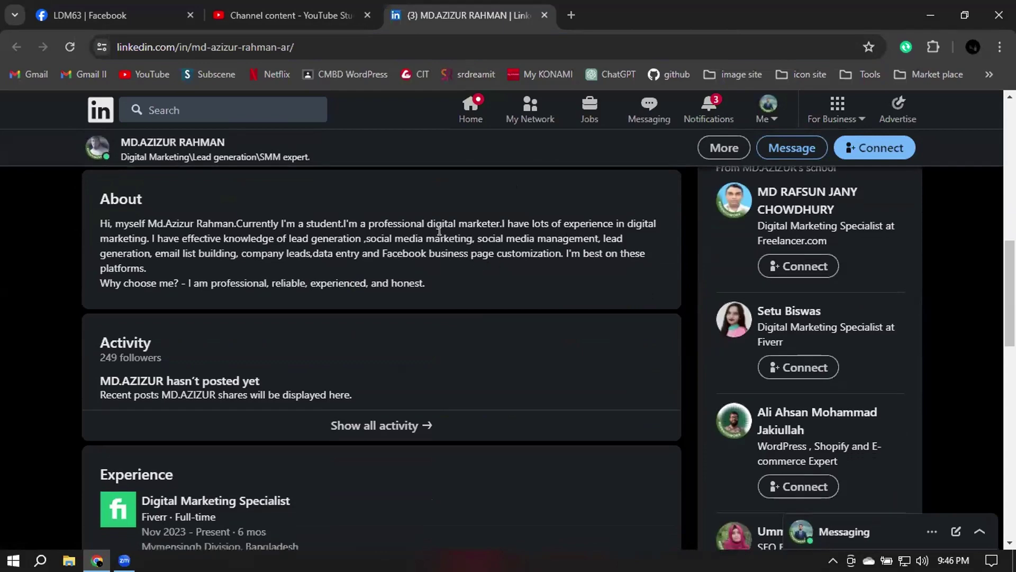
scroll(470, 233, down, 1)
scroll(471, 233, down, 1)
scroll(455, 243, down, 3)
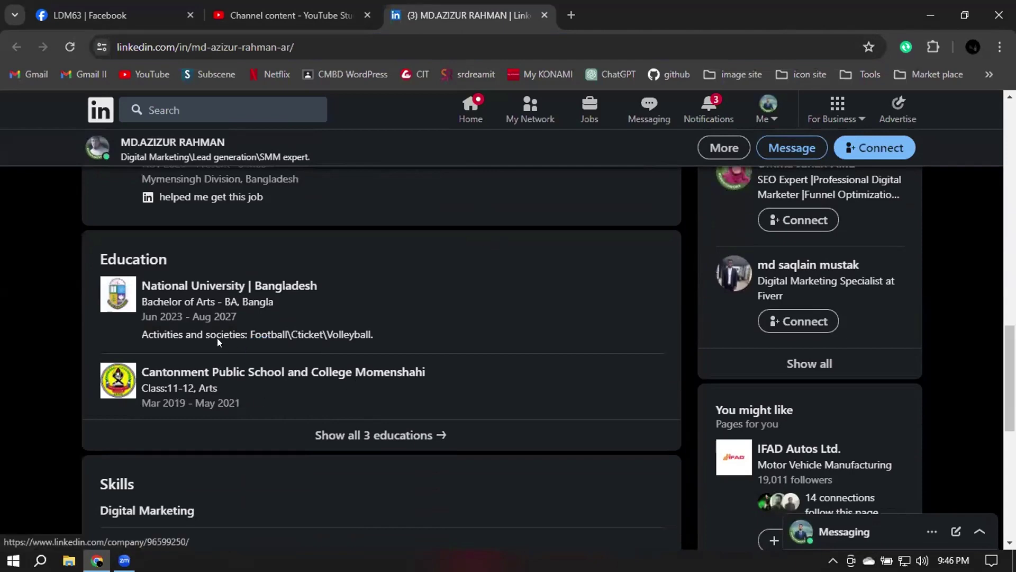
scroll(228, 318, up, 1)
scroll(211, 360, down, 4)
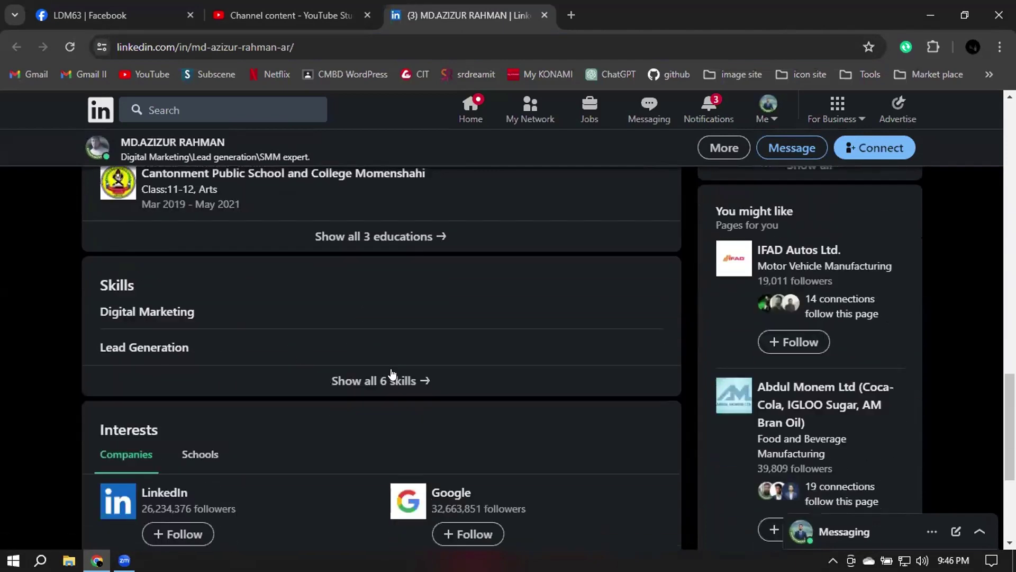
scroll(417, 369, down, 2)
scroll(417, 365, up, 15)
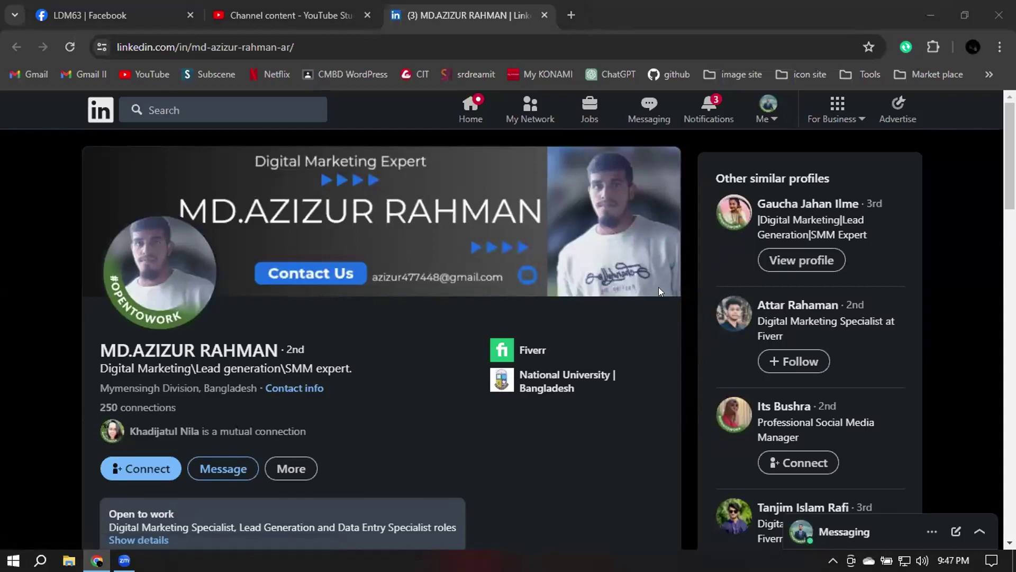
scroll(471, 335, down, 3)
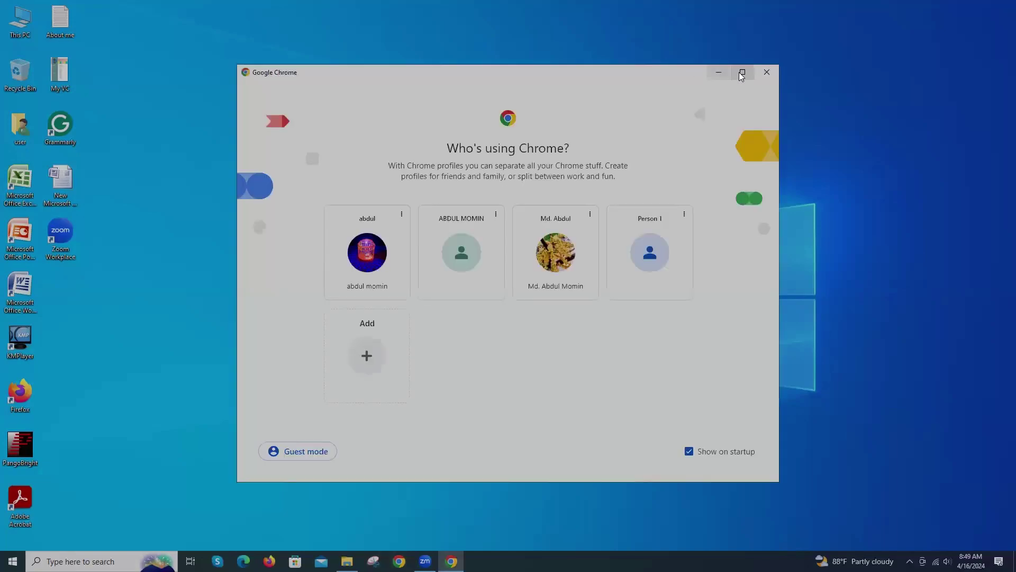
Maximize the new Chrome window opened in the other profile
click(741, 70)
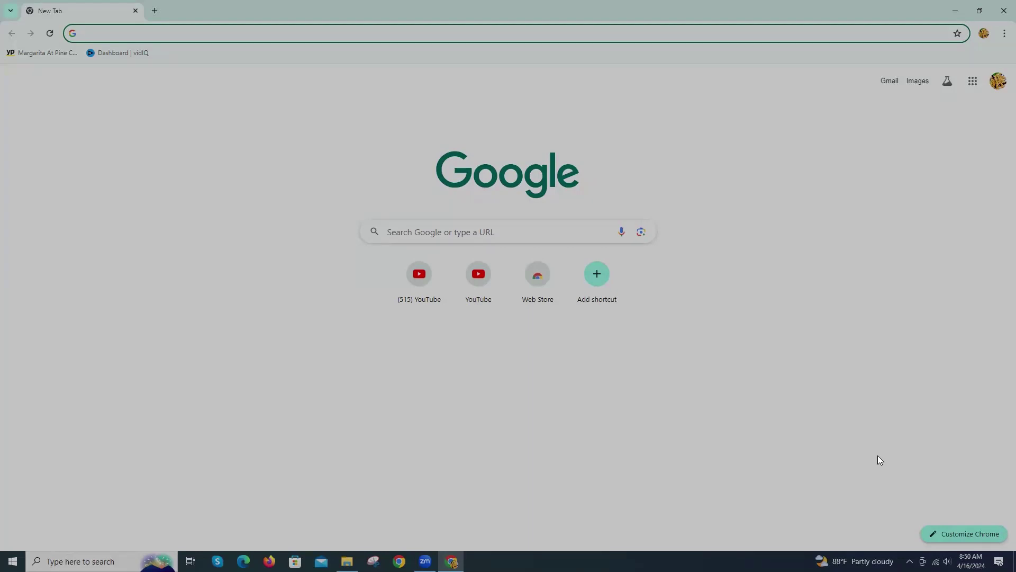
Launch Gmail from the Google apps grid on the New Tab page
click(924, 349)
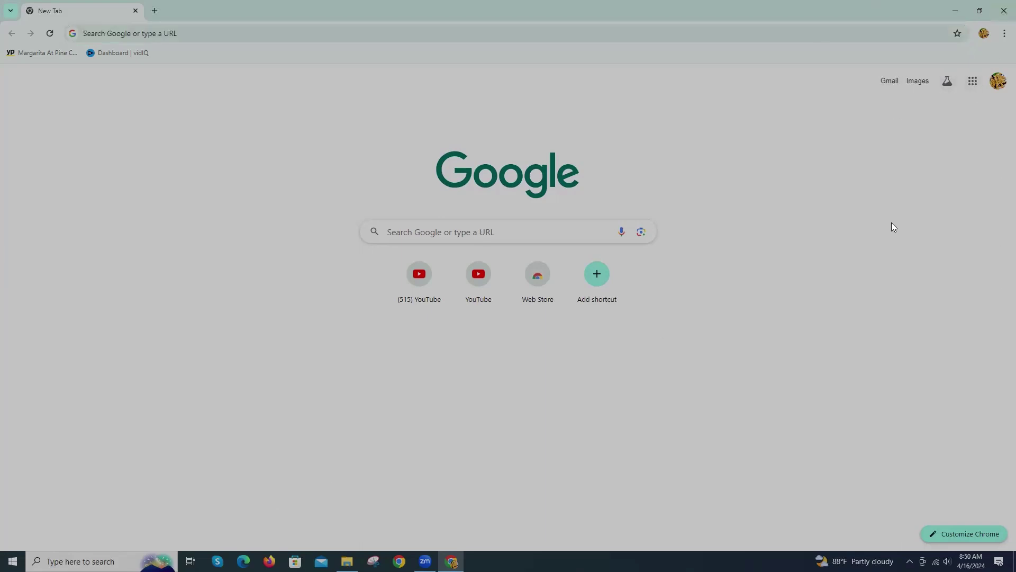
click(973, 80)
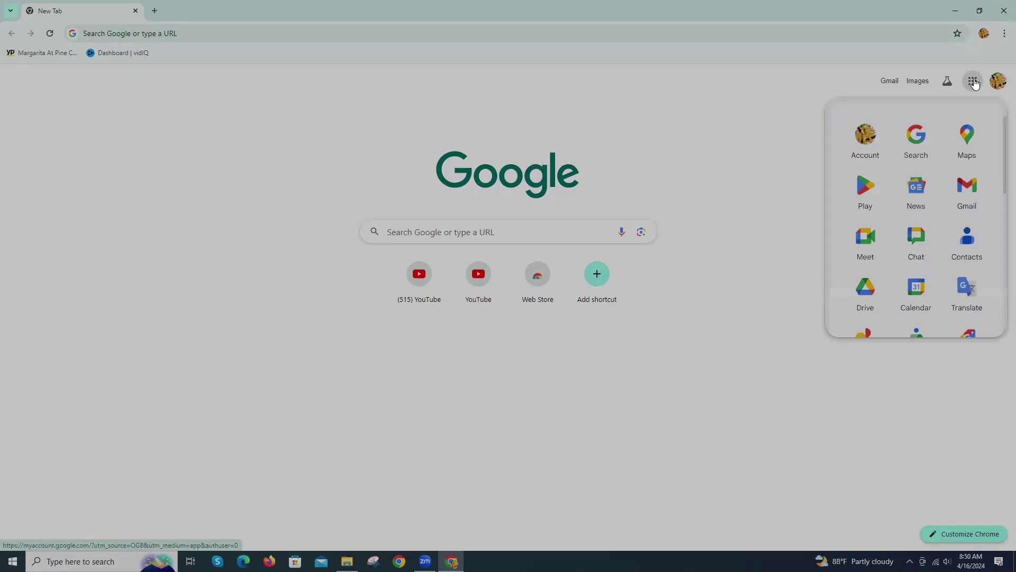
click(963, 201)
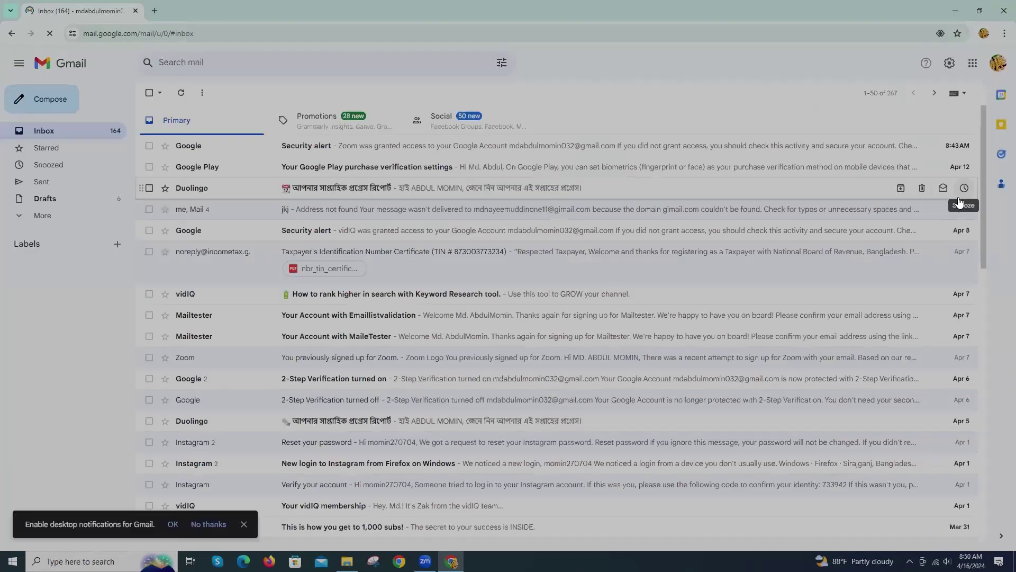
Search the mailbox for 'linkedin', correcting the misspelled 'linkdin' search term
click(206, 63)
text(li)
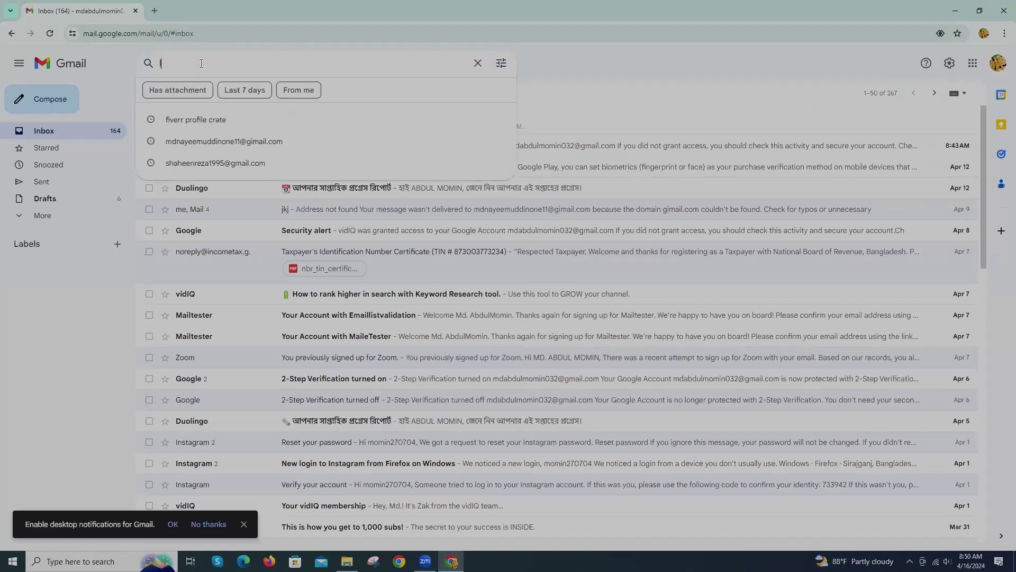
text(nk)
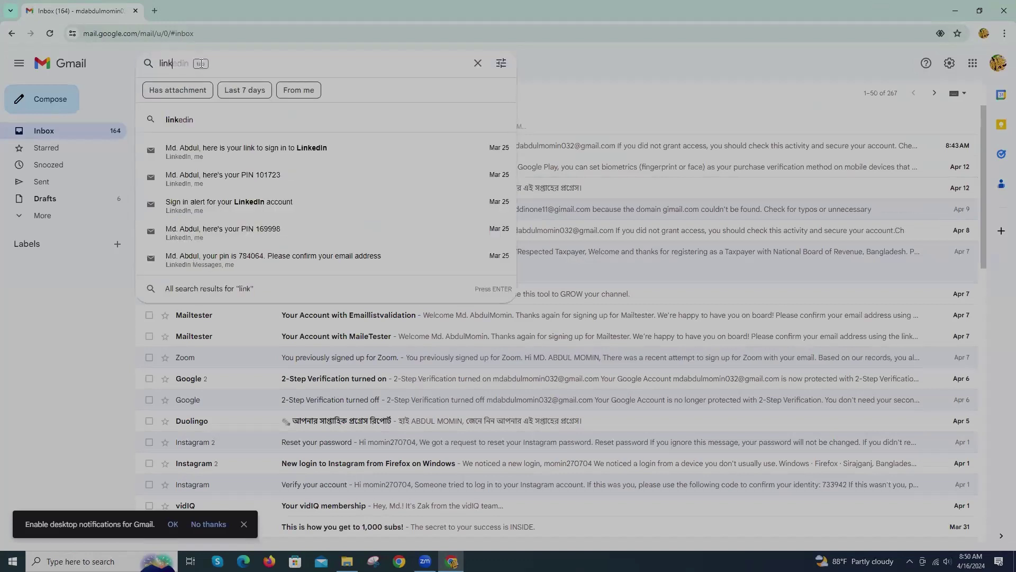
text(din)
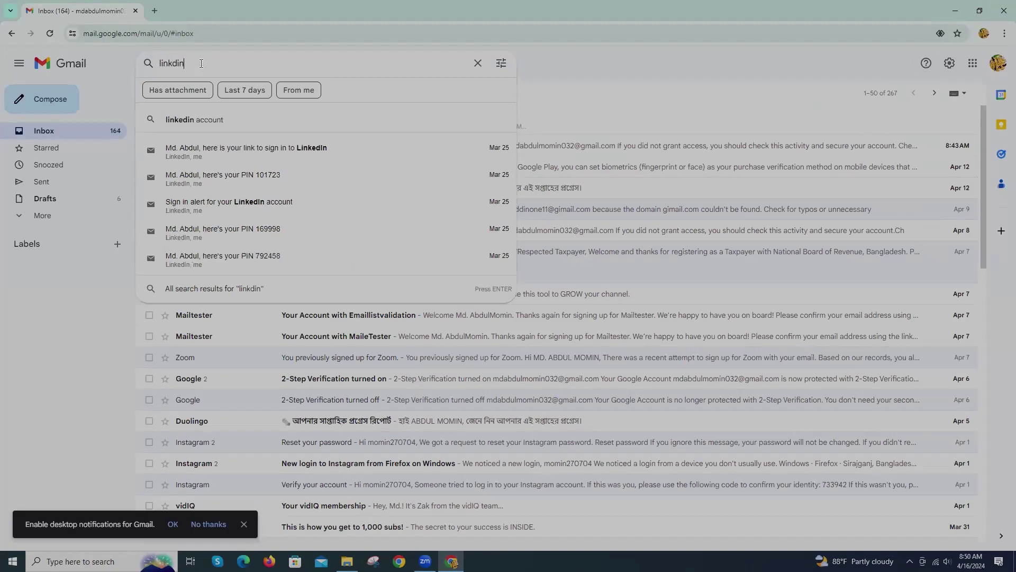
key(Return)
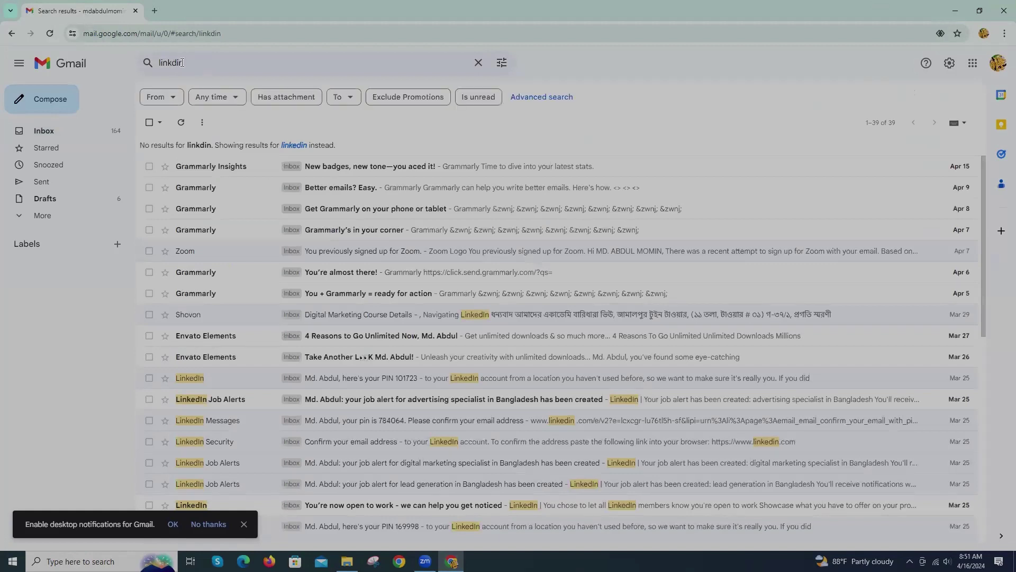
click(182, 63)
key(Left)
key(Left)
key(Left)
text(e)
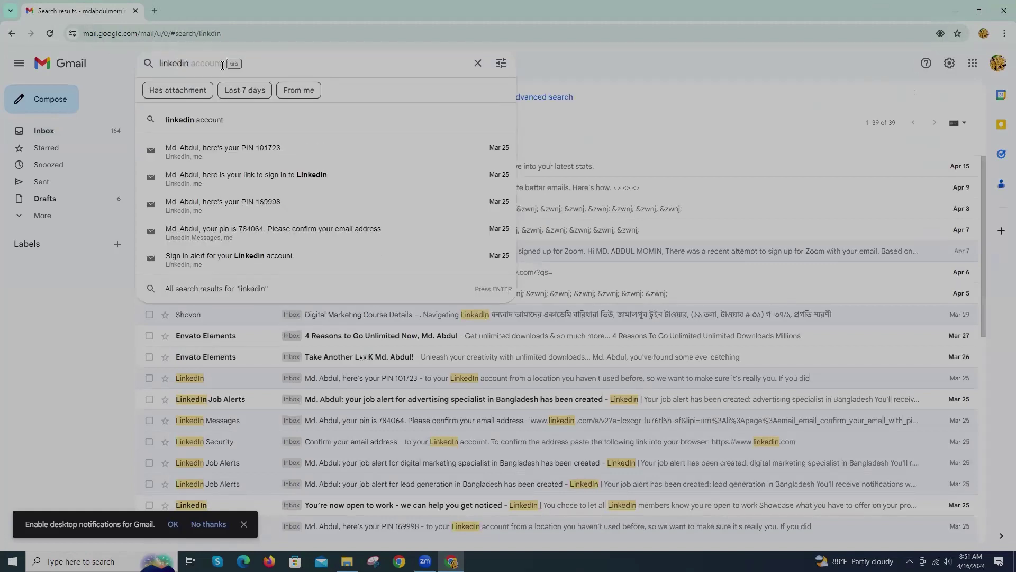
key(Return)
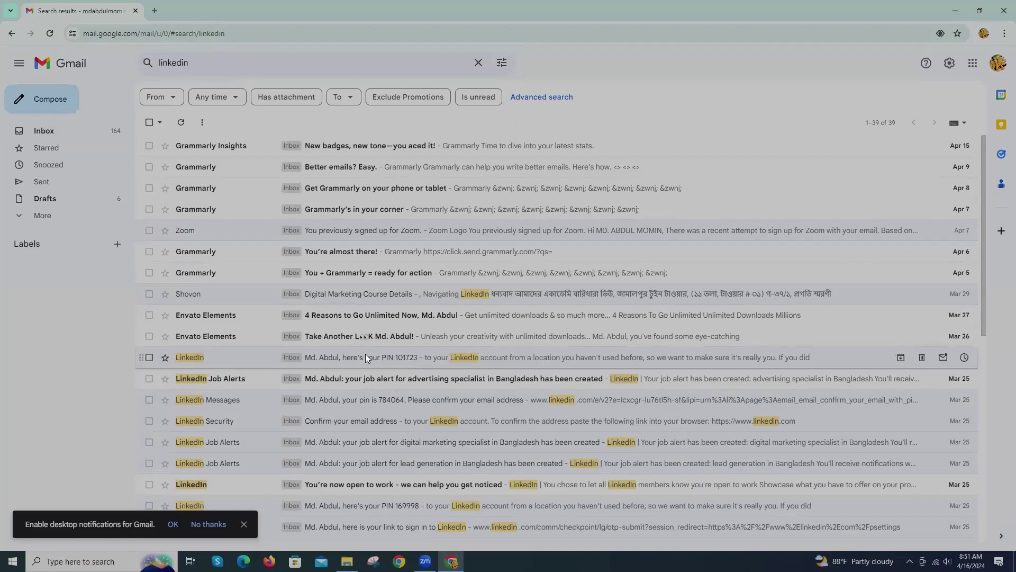
Open the LinkedIn 'here's your PIN' email and view the verification code
click(365, 358)
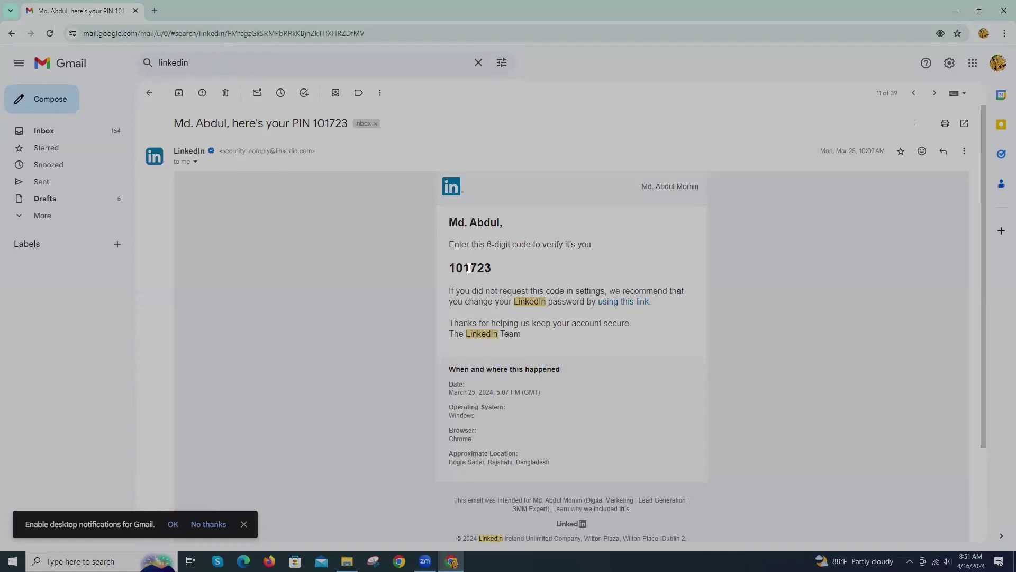
drag(469, 268, 506, 271)
click(511, 271)
Go to linkedin.com in a new tab and dismiss the automatic Google sign-in
click(154, 11)
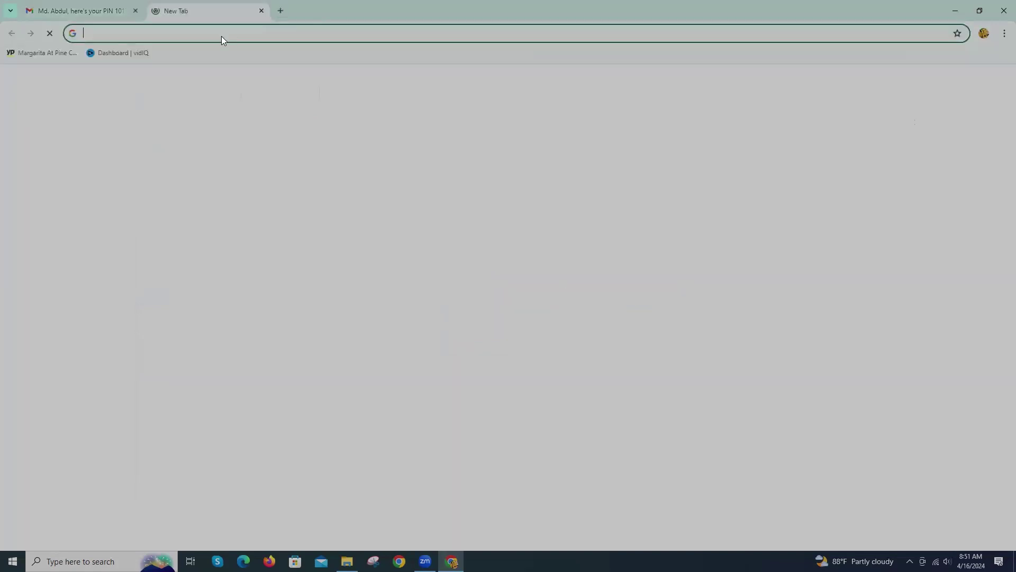
text(linkedi)
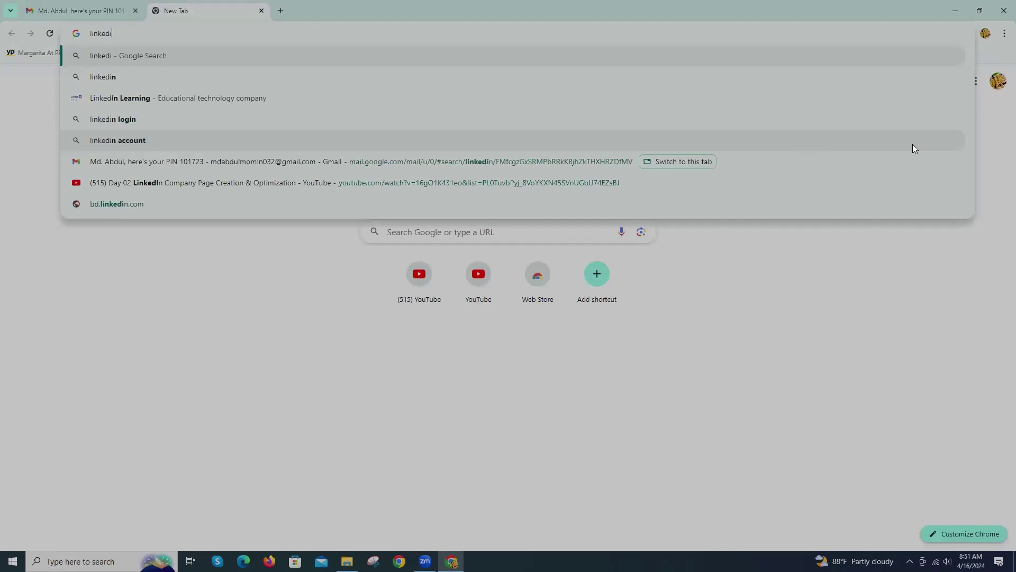
text(n.com)
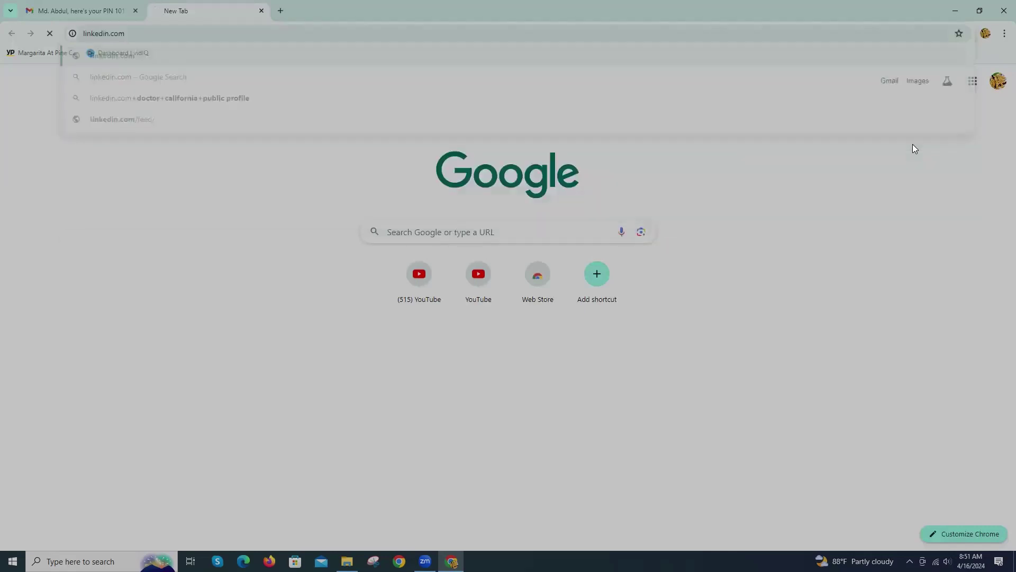
key(Return)
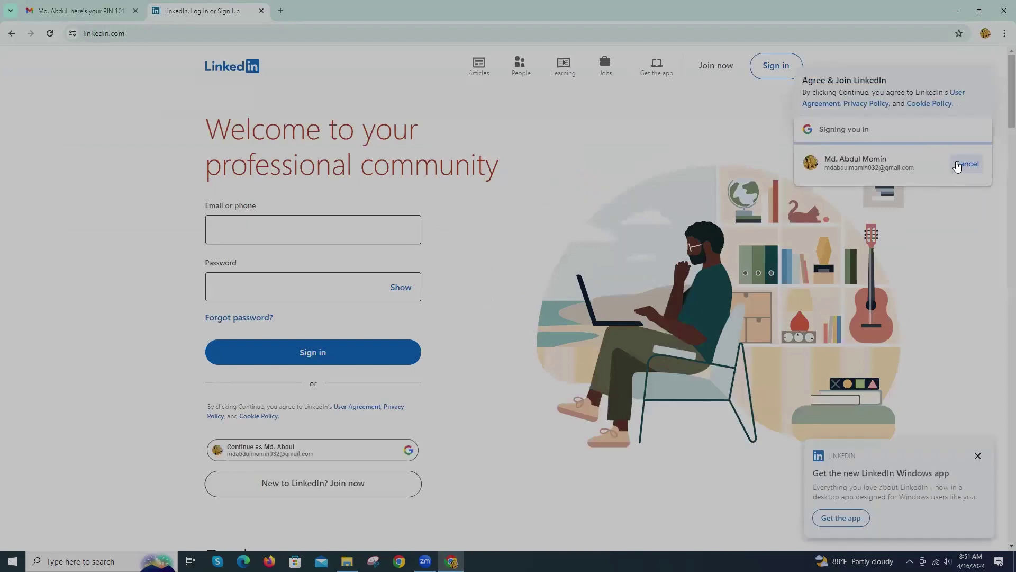
click(959, 165)
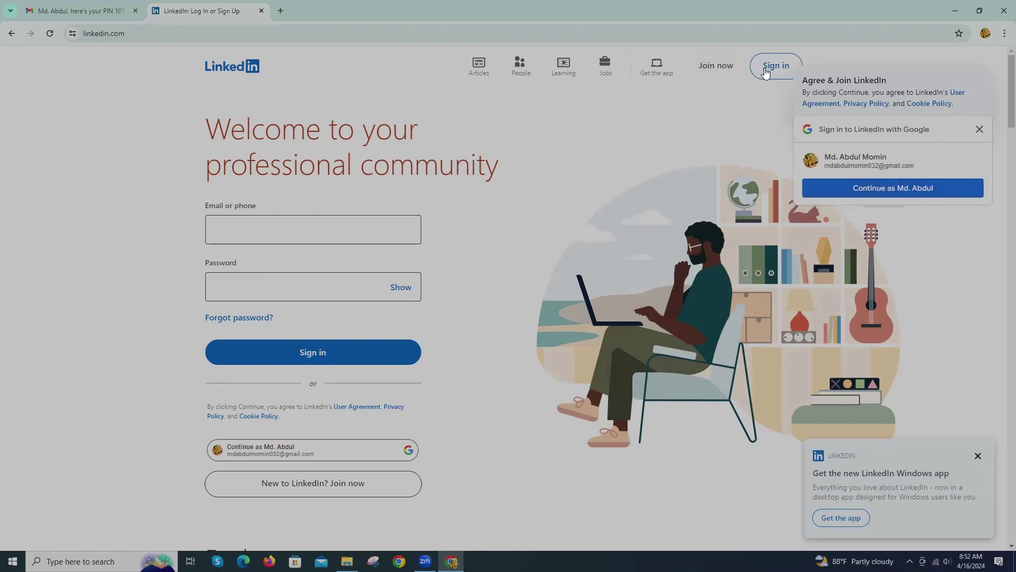
Enter the account's e-mail address, fixing its typo, and the account password
click(237, 241)
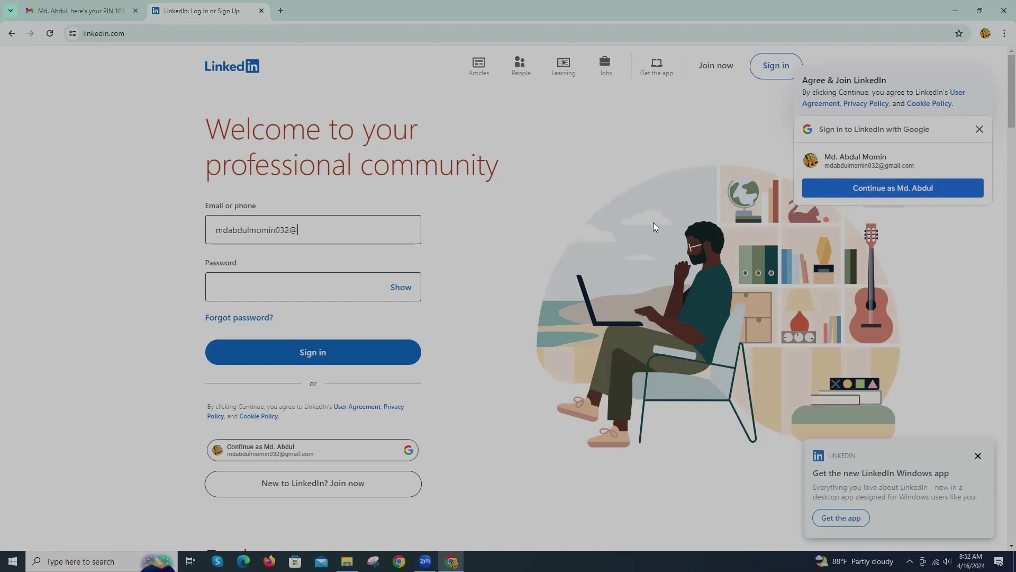
click(351, 297)
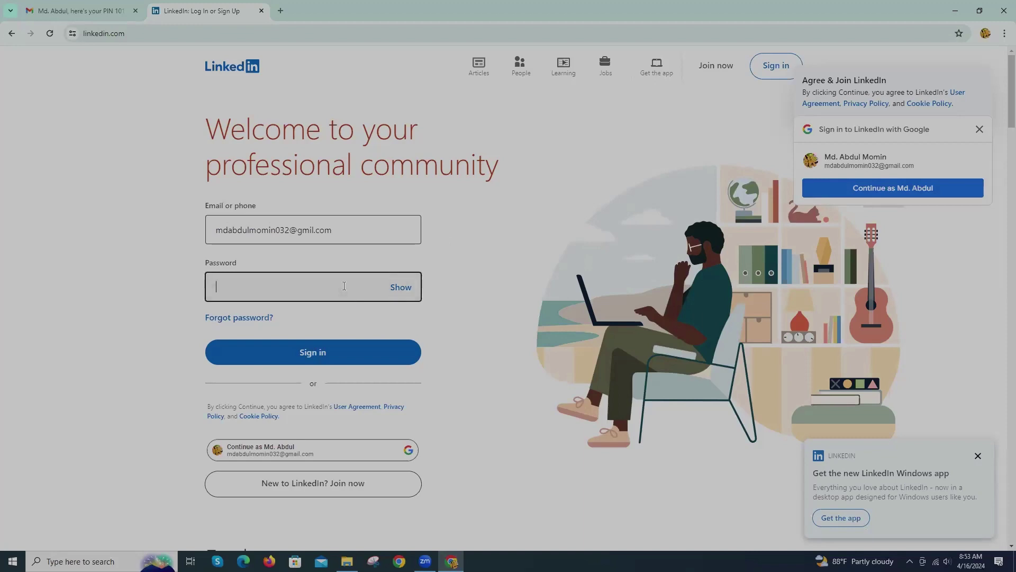
text(••••••••••••••••••)
Submit the sign-in, then begin correcting the e-mail domain and password fields
key(Return)
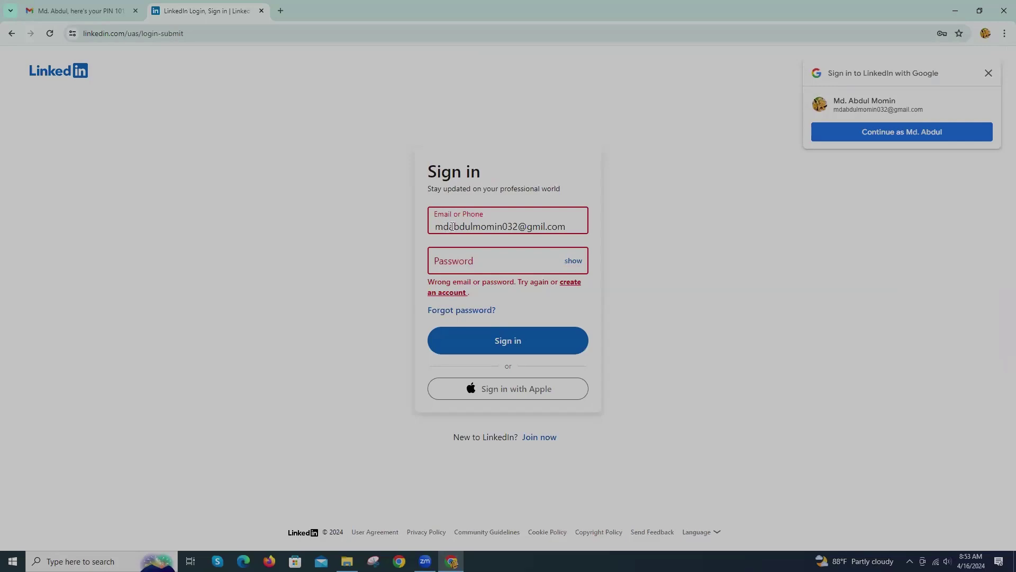
click(534, 226)
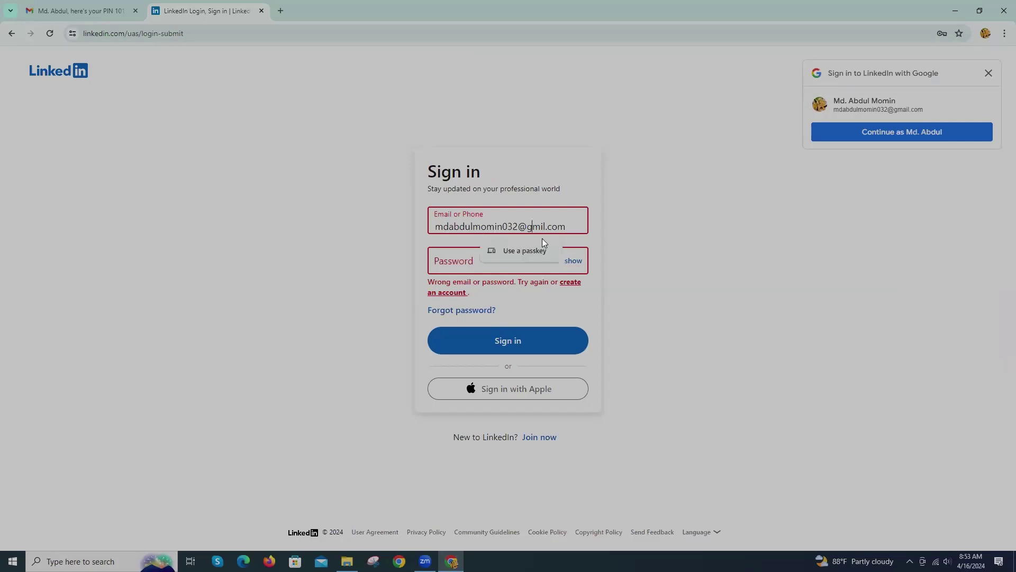
text(a)
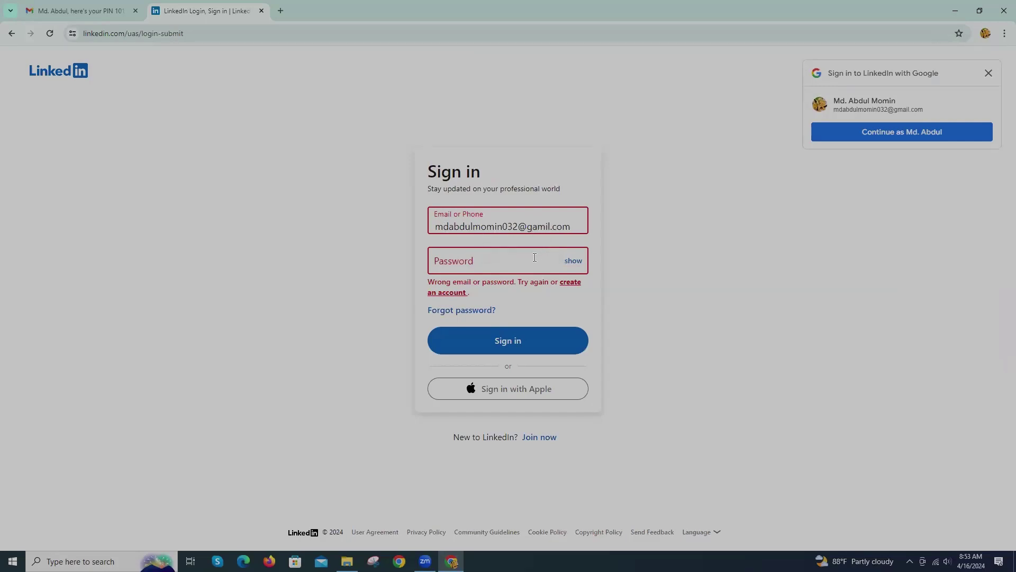
click(526, 255)
text(•)
key(BackSpace)
Fix the e-mail domain to read gmail, re-enter the password, and sign in
click(539, 225)
key(BackSpace)
text(a)
click(542, 254)
text(••)
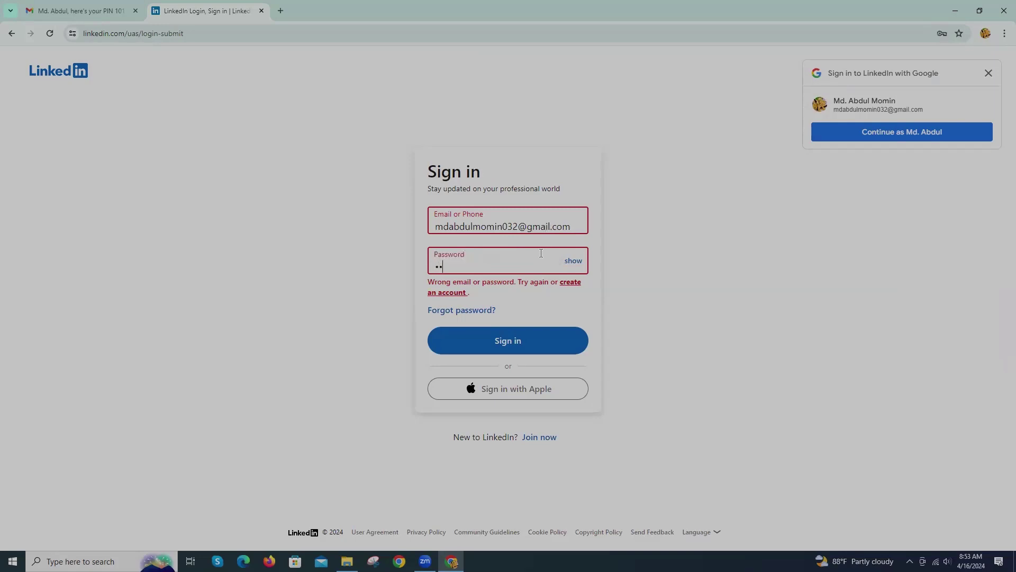
text(••••••••••••••••)
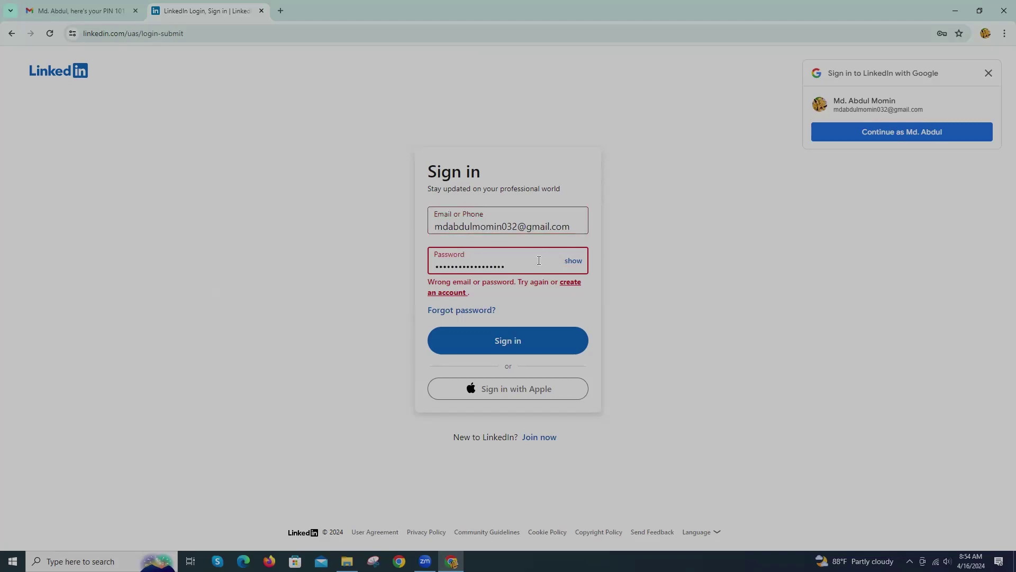
click(526, 337)
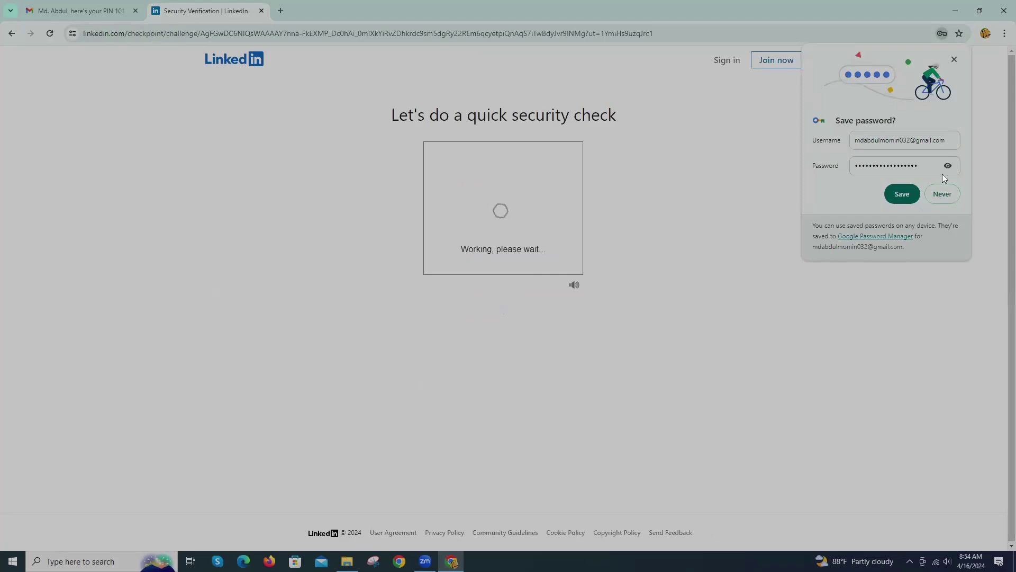
Save the password in Chrome and solve the five upright-animal puzzle rounds
click(902, 194)
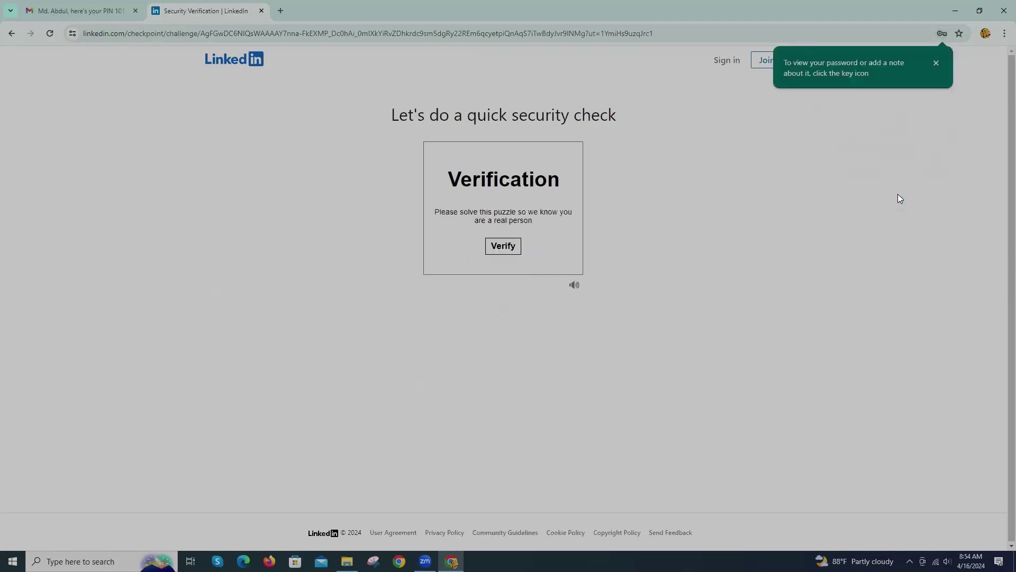
click(520, 246)
click(447, 195)
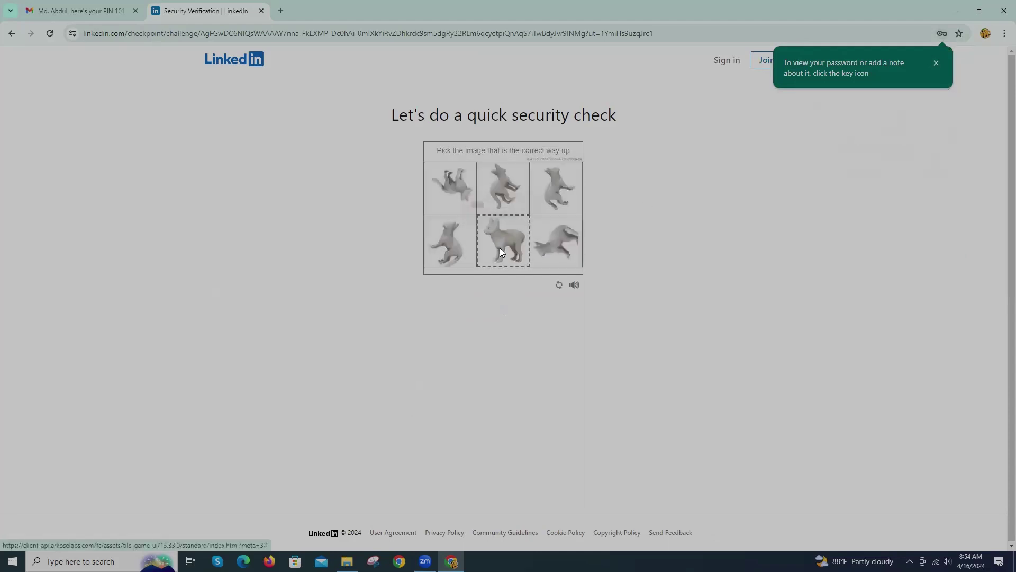
click(501, 250)
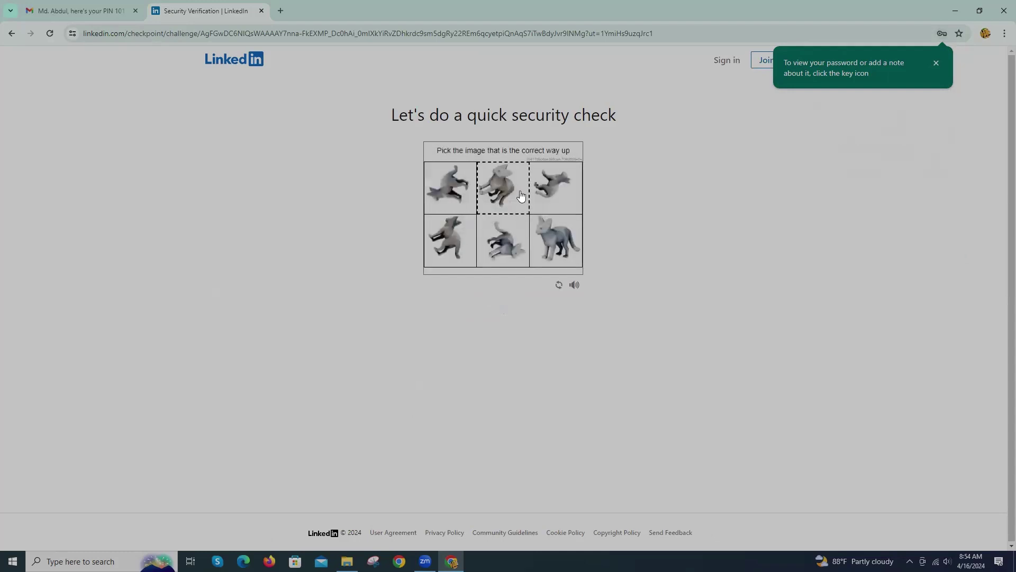
click(550, 249)
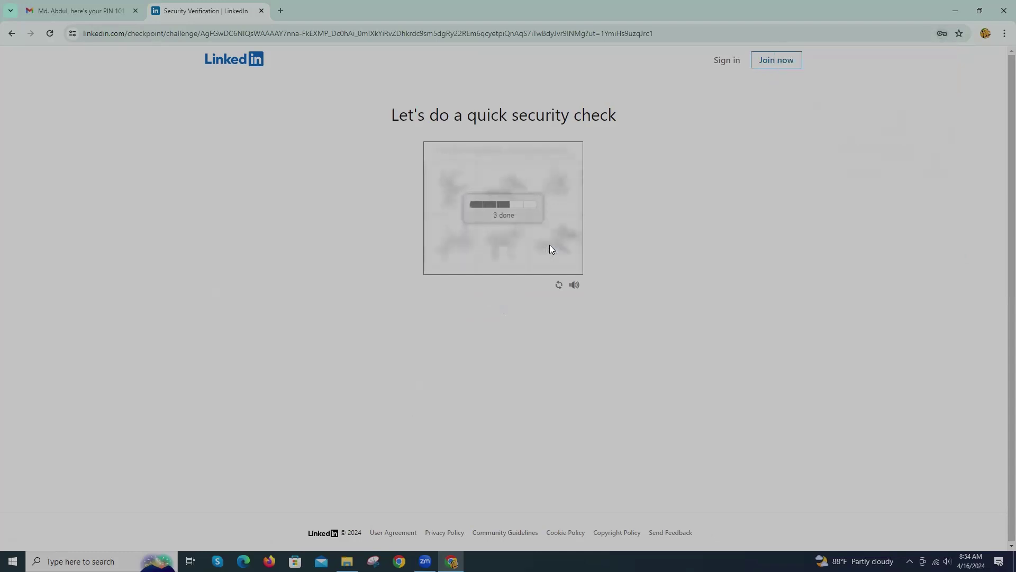
click(504, 238)
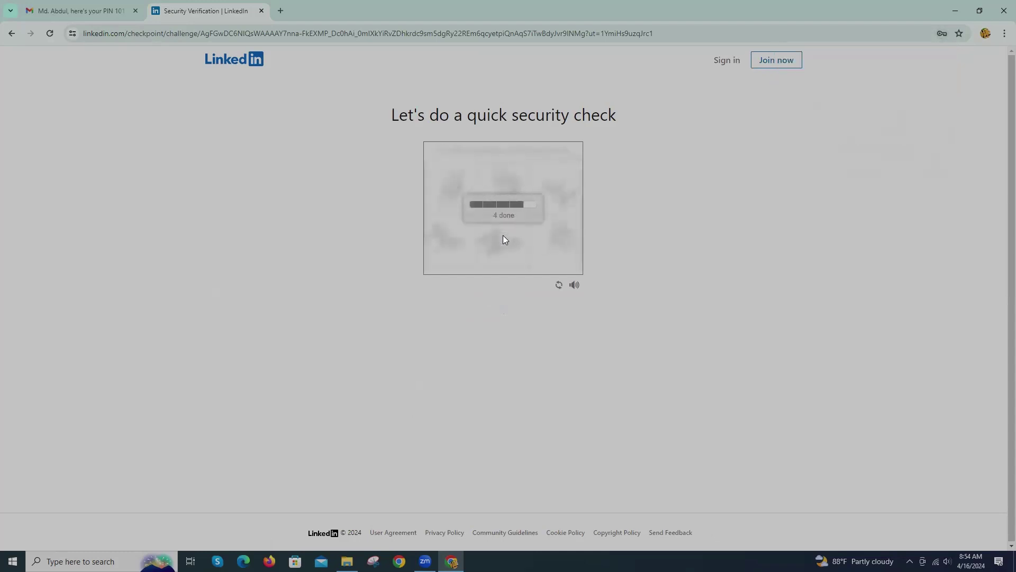
click(504, 186)
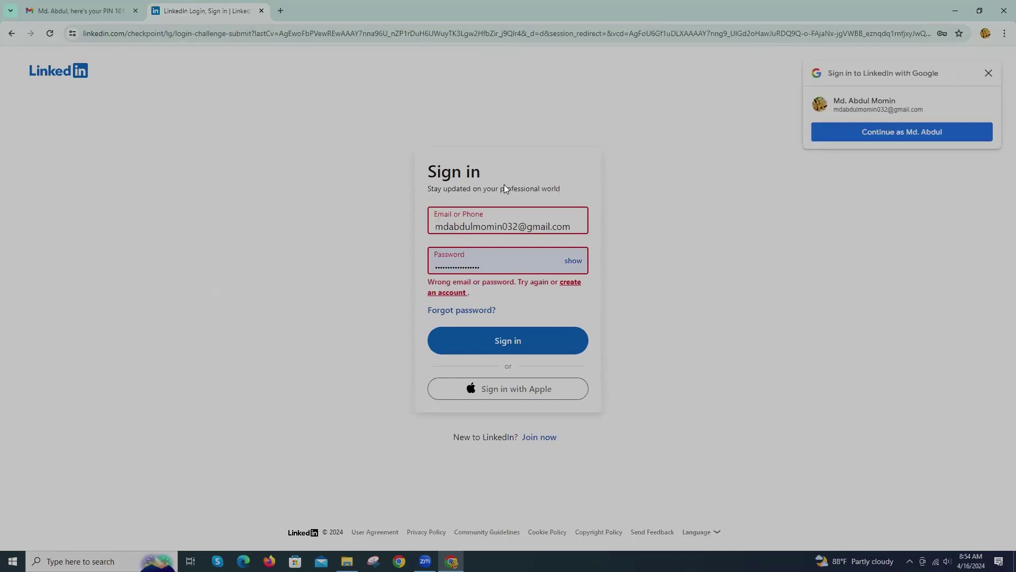
Open the Join now sign-up page and enter the Gmail address in the Email field
click(539, 436)
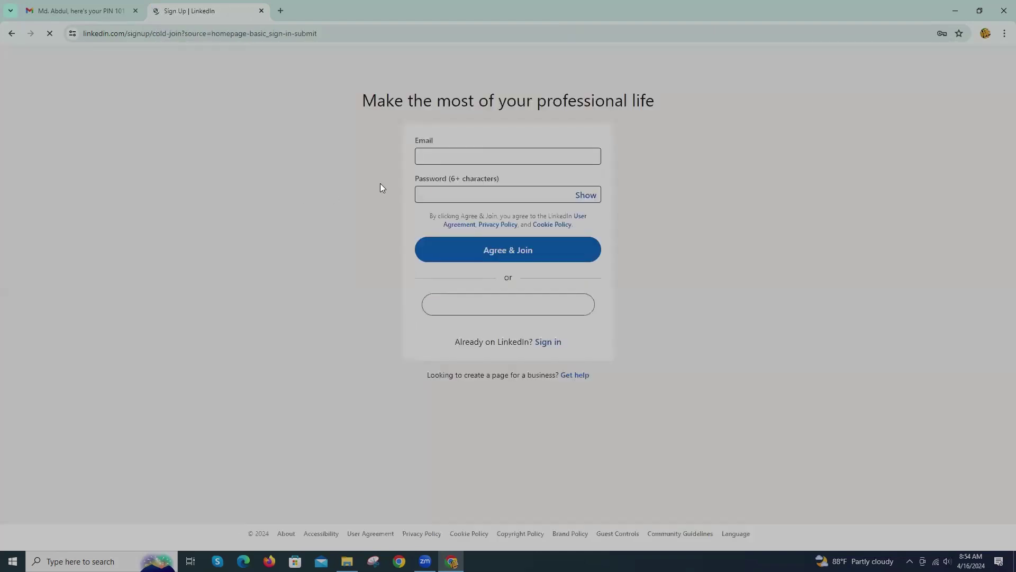
click(910, 169)
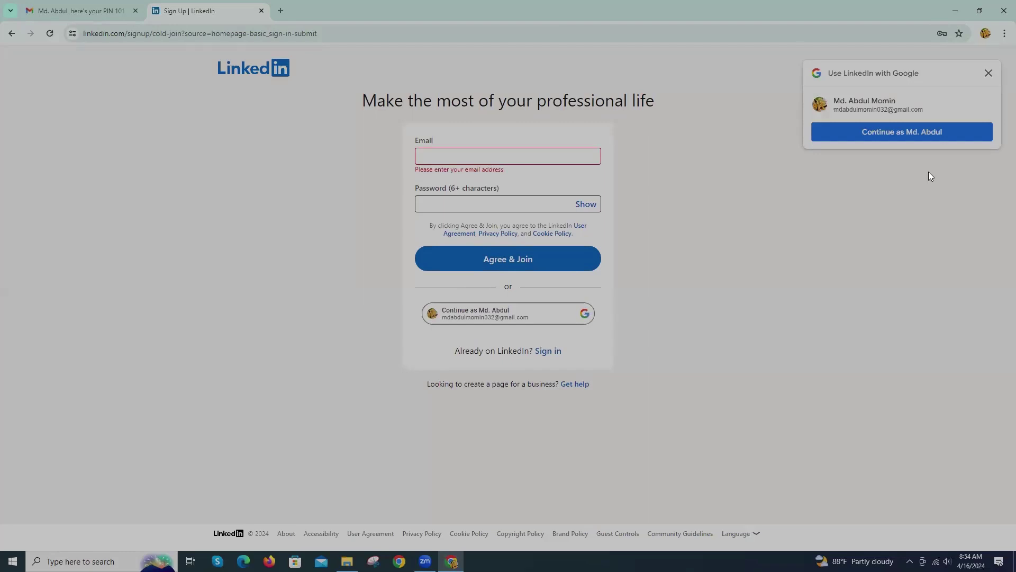
click(529, 158)
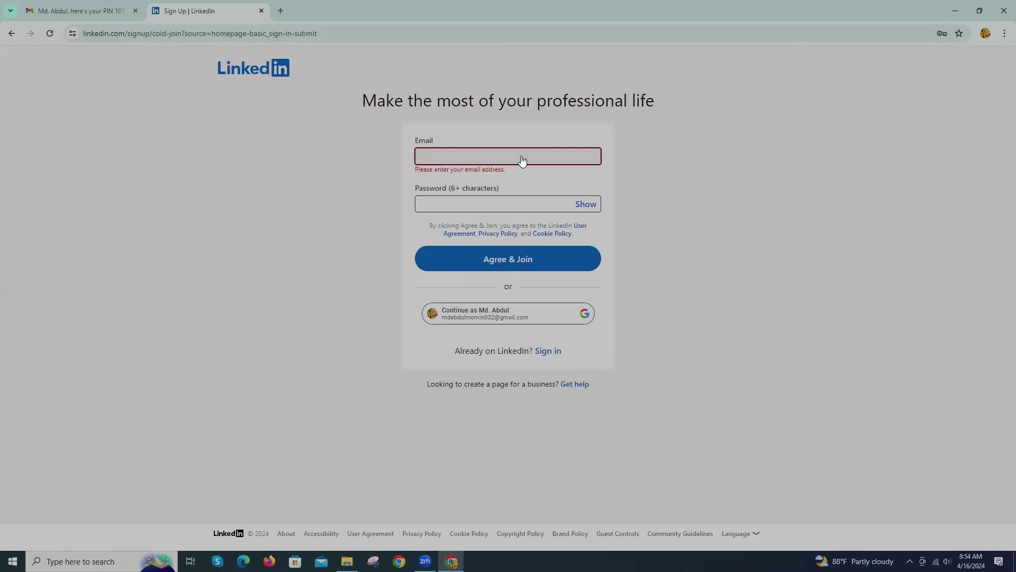
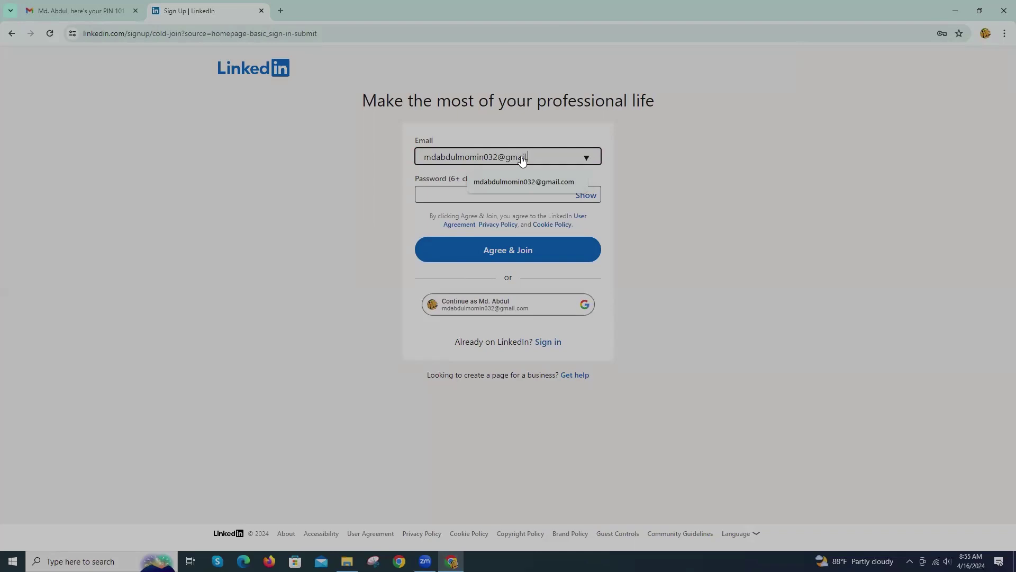
key(Escape)
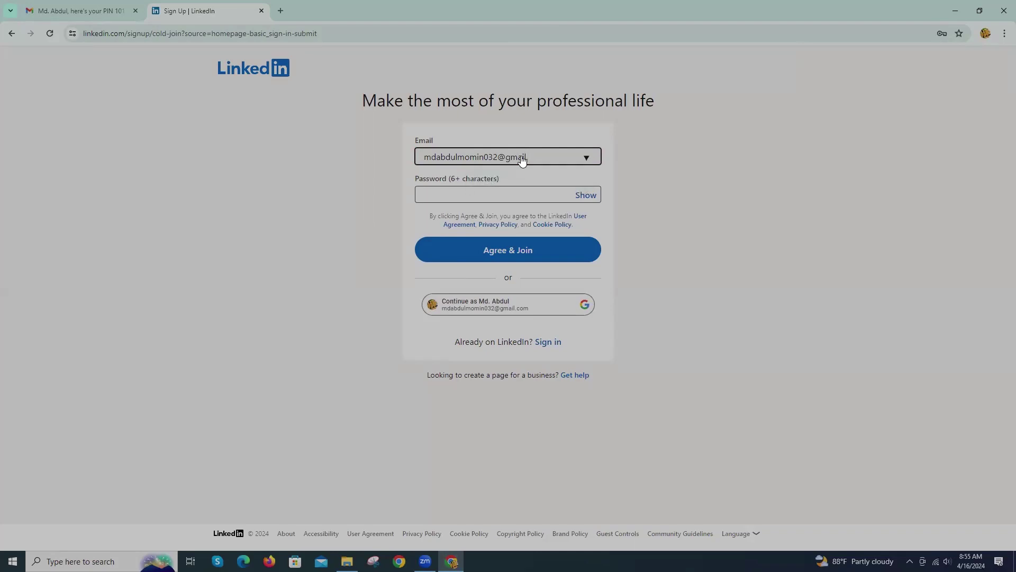
Correct the address ending to .com and enter a new password
key(BackSpace)
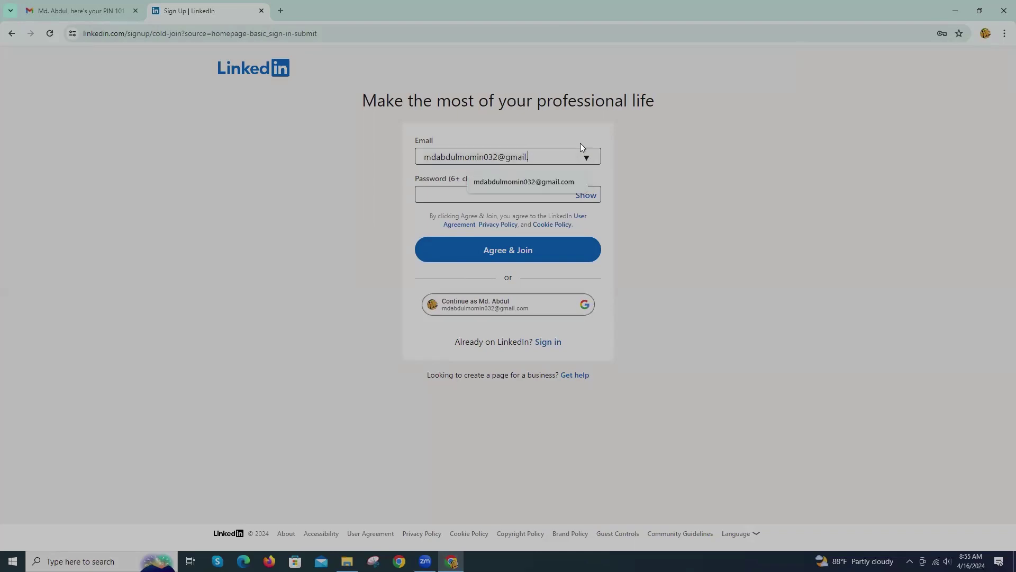
text(com)
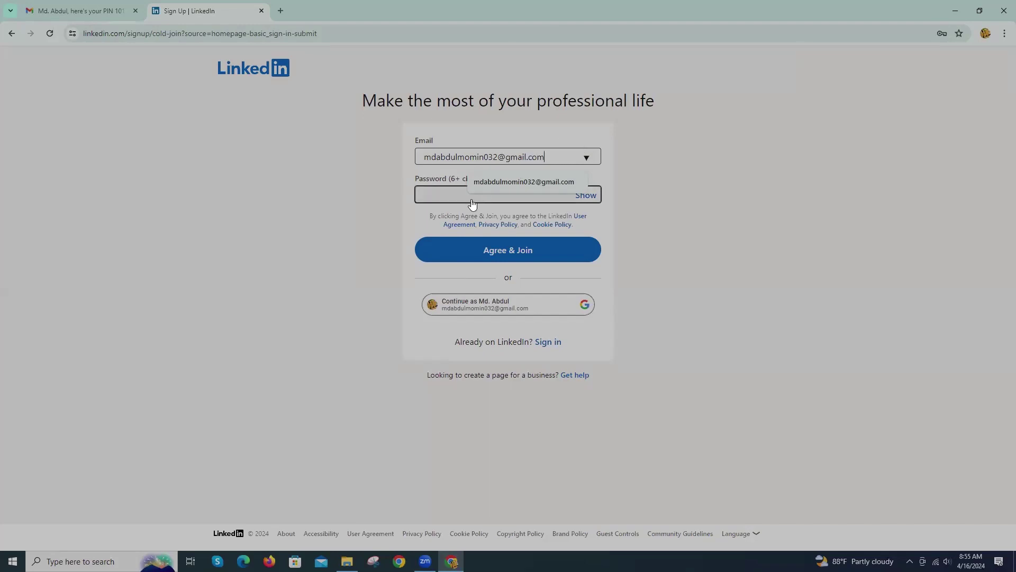
click(458, 195)
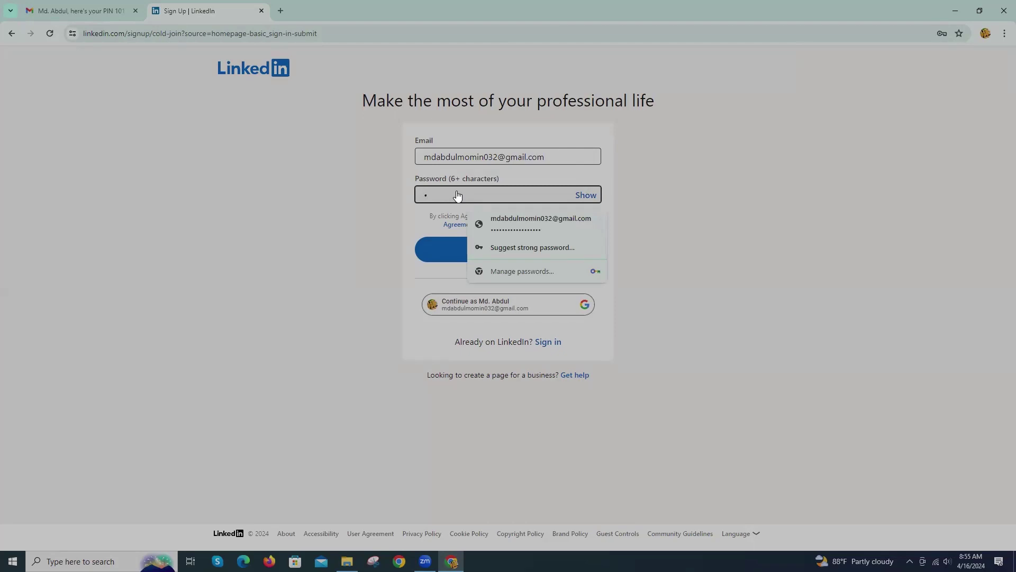
text(•••••••••••)
Agree & Join, then enter the account holder's first and last name and continue
click(447, 251)
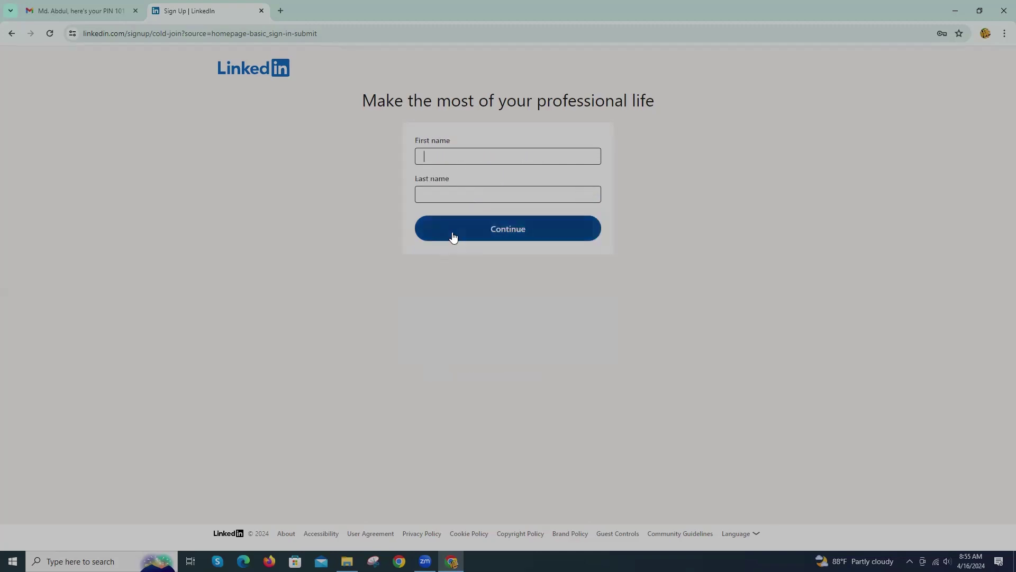
click(451, 233)
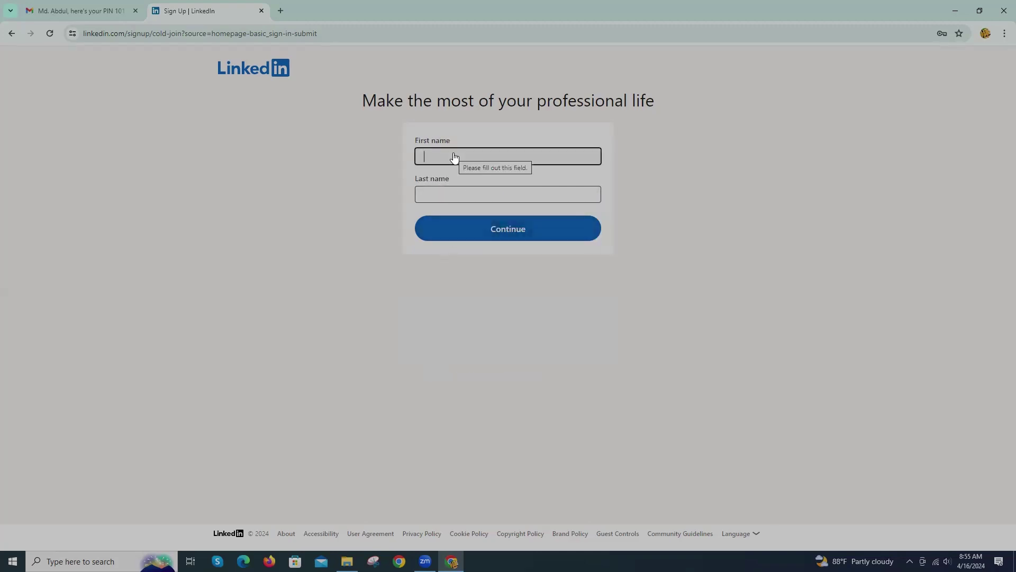
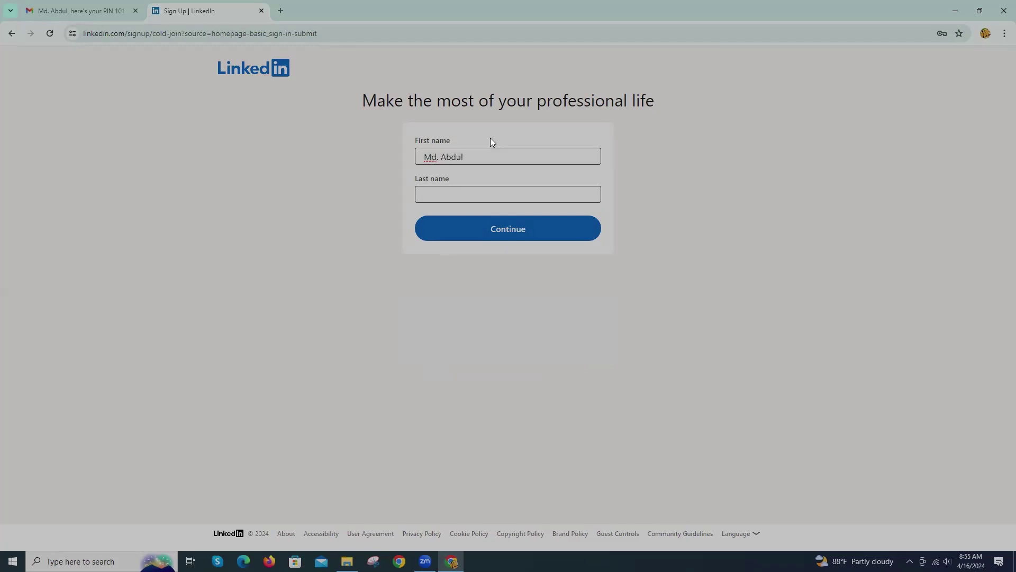
click(477, 199)
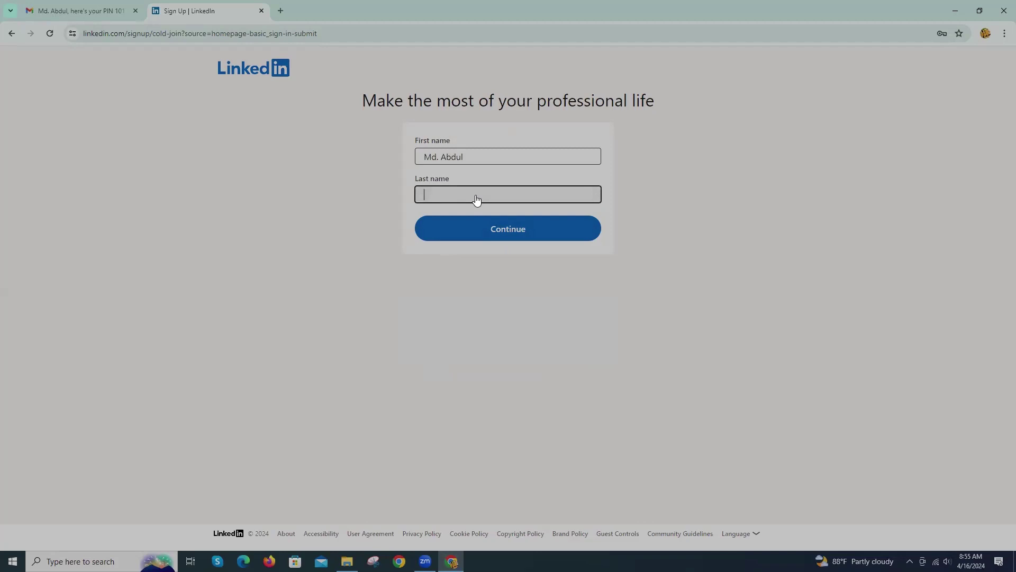
click(487, 233)
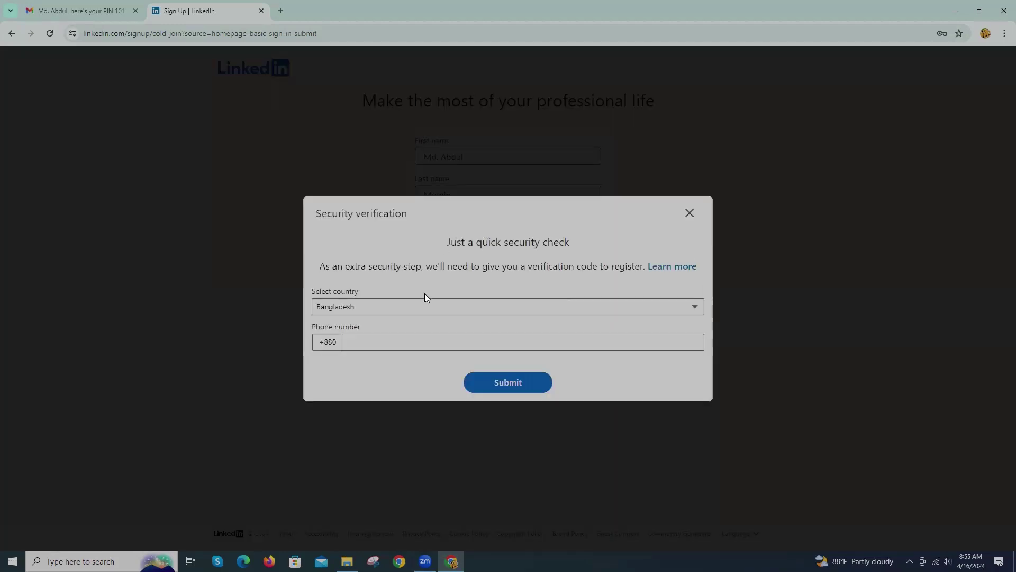
Enter the Bangladesh mobile number after +880 and submit it to receive a code
click(426, 343)
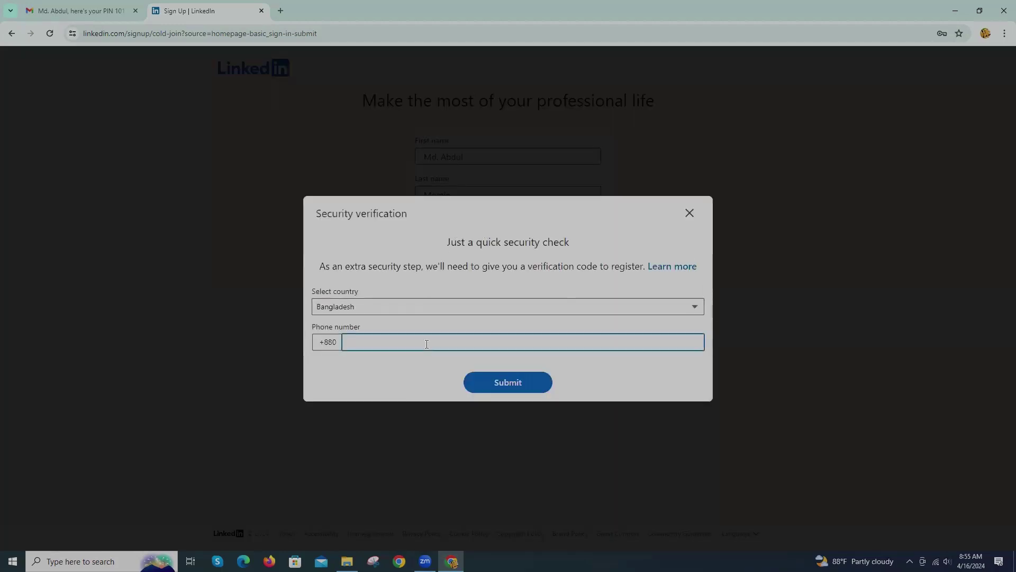
click(505, 388)
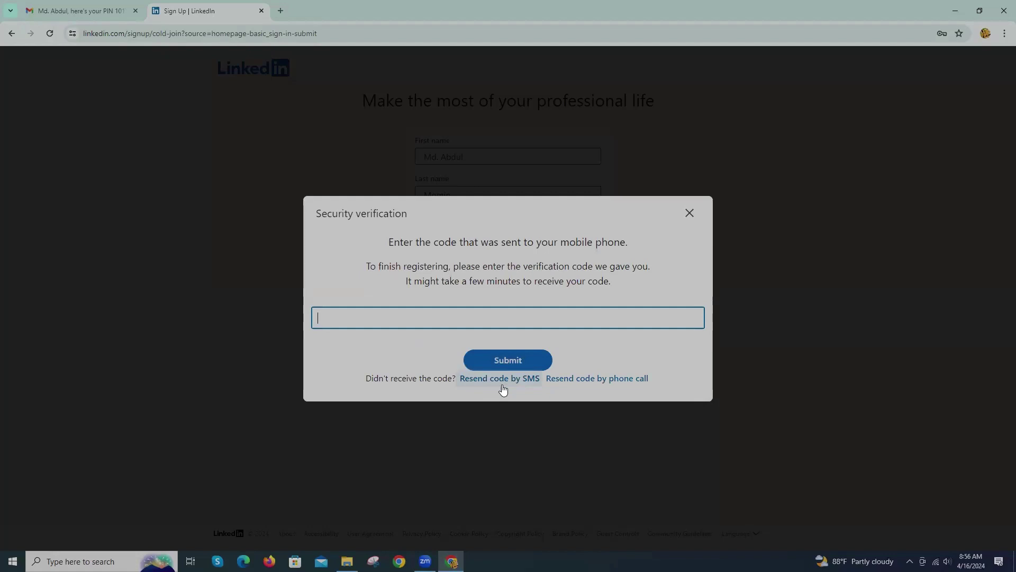
Check Gmail for the verification code, then go back to LinkedIn's security verification step
click(71, 13)
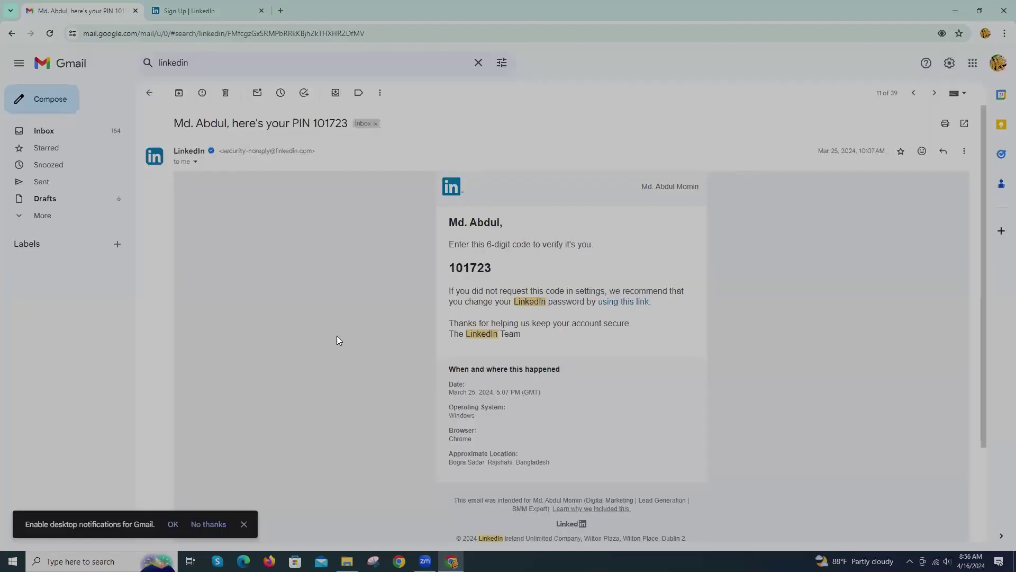
click(149, 92)
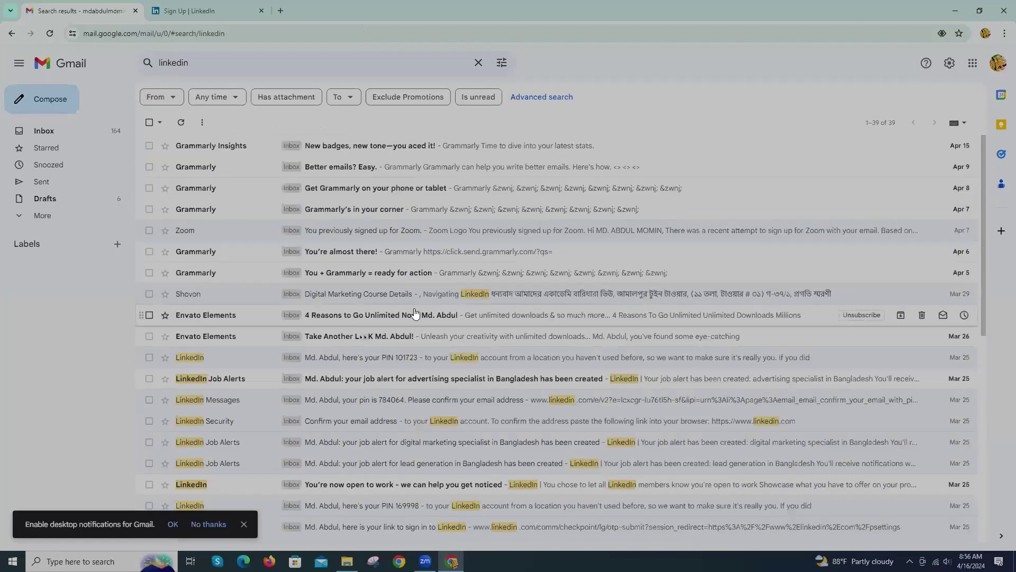
scroll(345, 328, down, 1)
scroll(419, 316, up, 1)
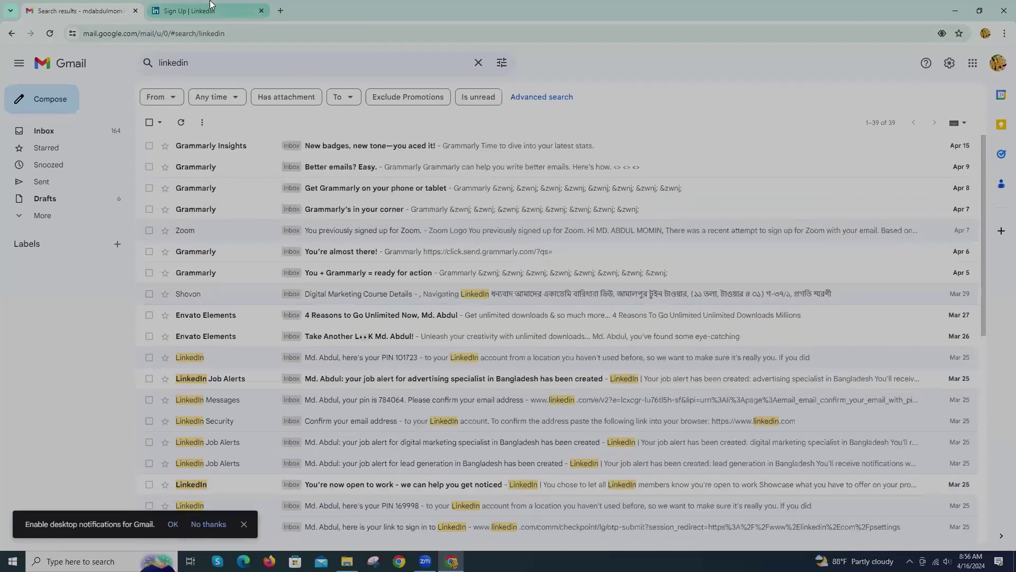
click(202, 10)
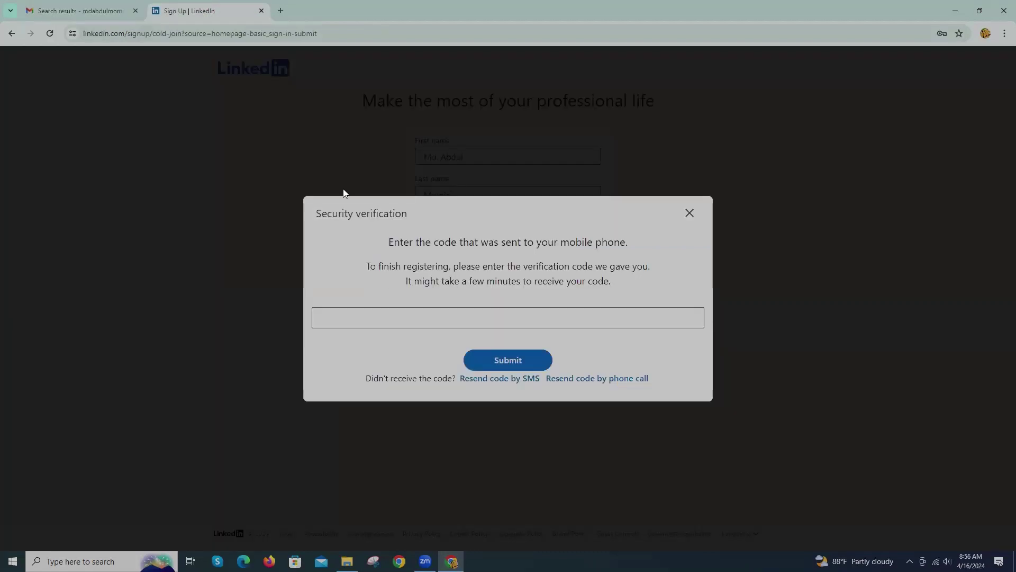
Enter the SMS verification code, submit it, and dismiss the Google sign-in suggestion
click(461, 317)
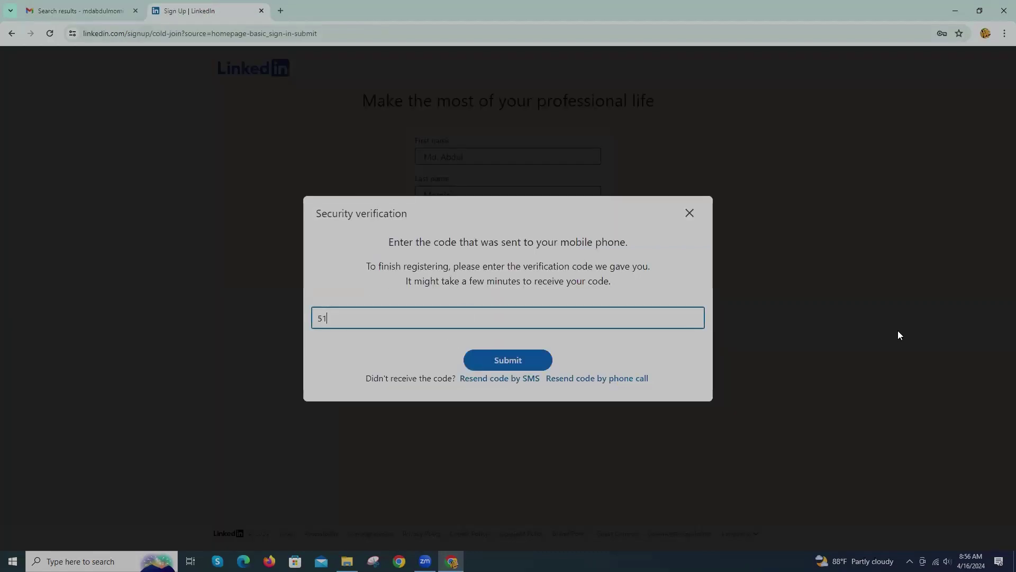
click(510, 359)
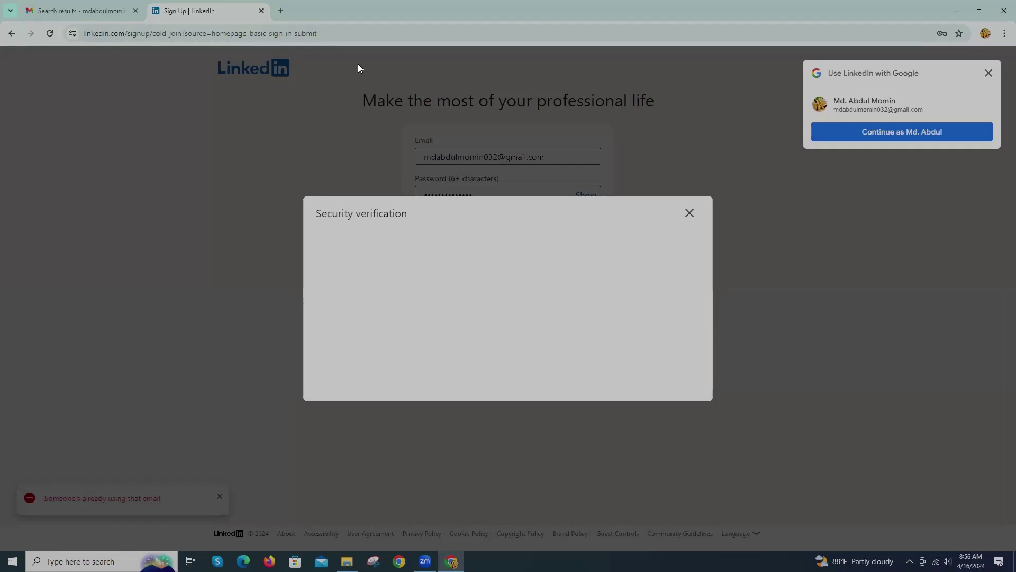
click(988, 73)
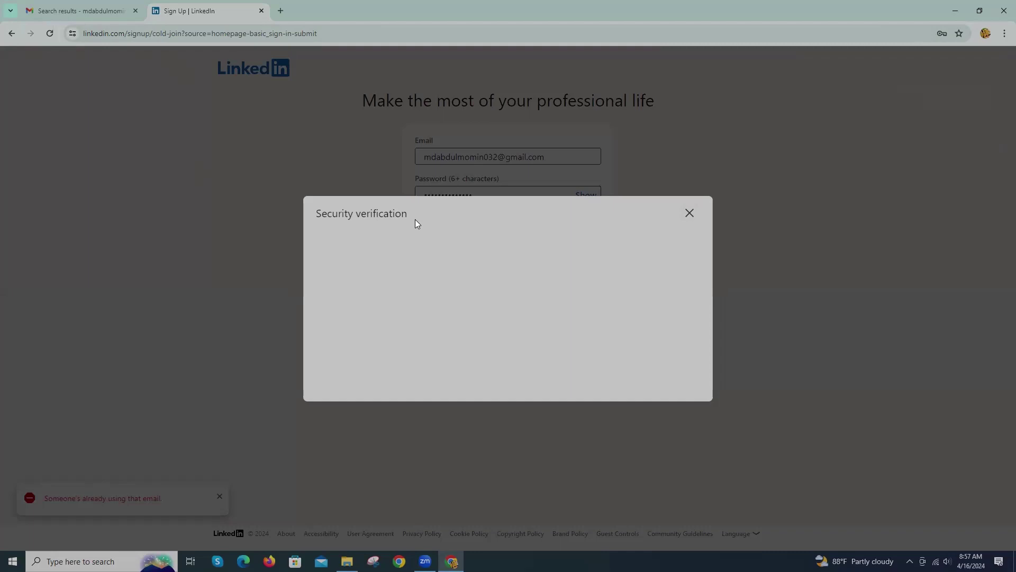
Show the full Gmail inbox and open LinkedIn Security's 'Confirm your email address' message
click(77, 11)
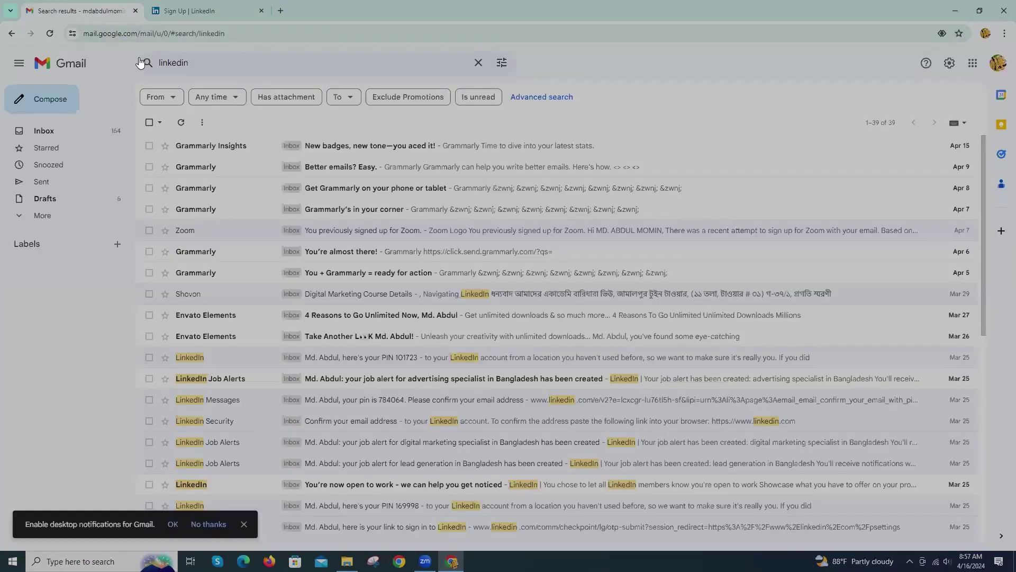
click(88, 127)
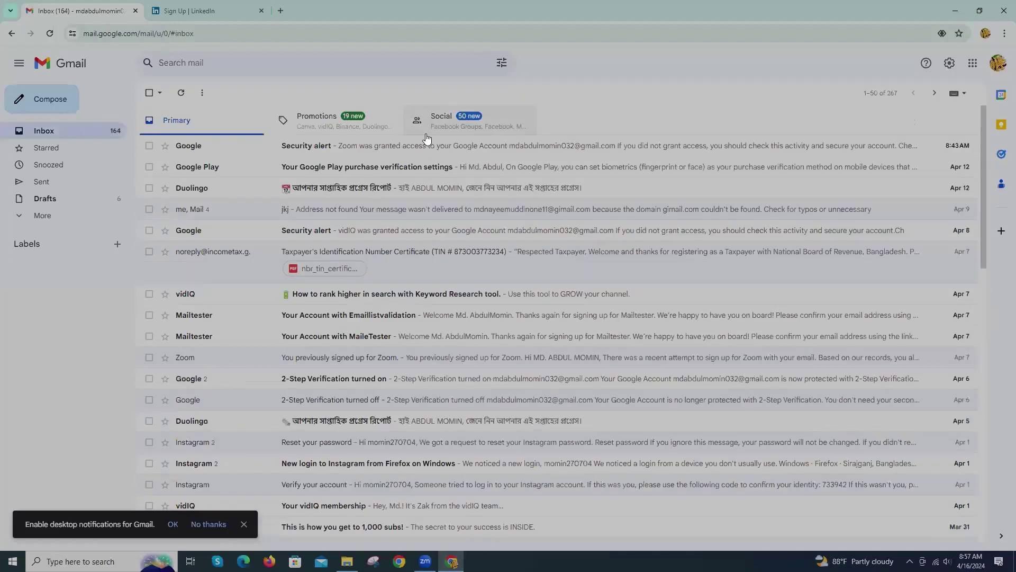
scroll(439, 275, down, 2)
scroll(438, 275, down, 5)
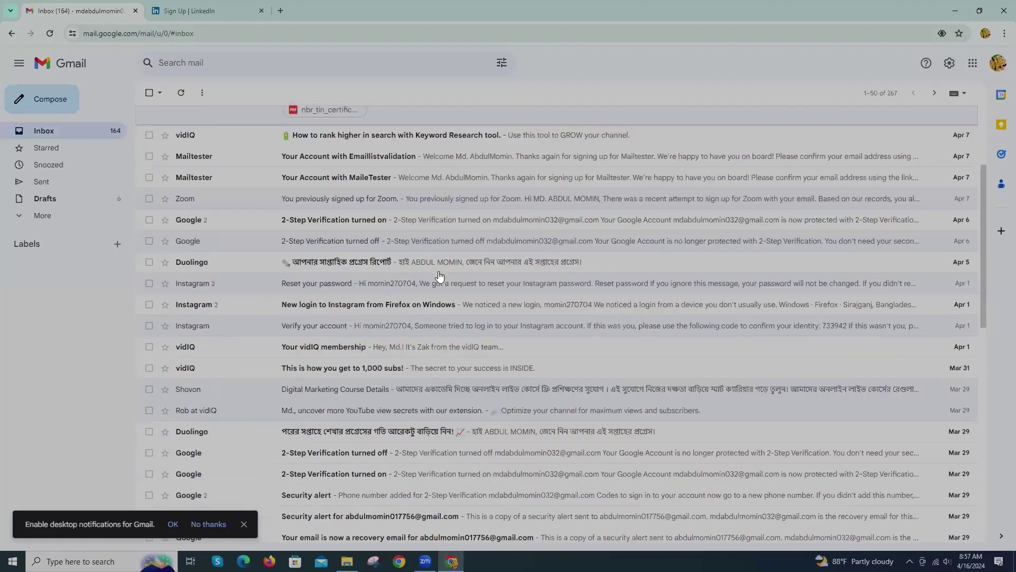
scroll(439, 271, down, 2)
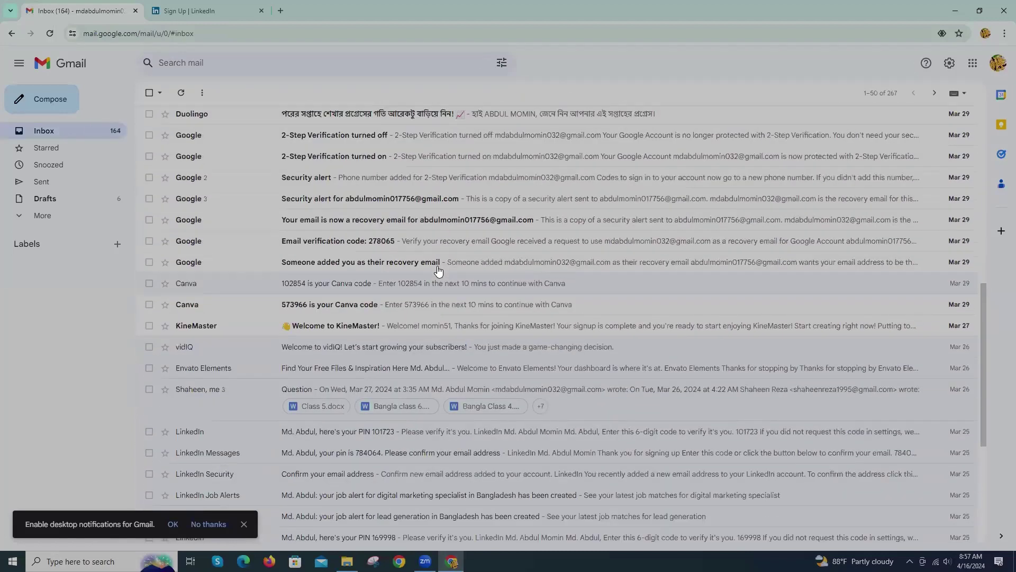
scroll(439, 271, up, 9)
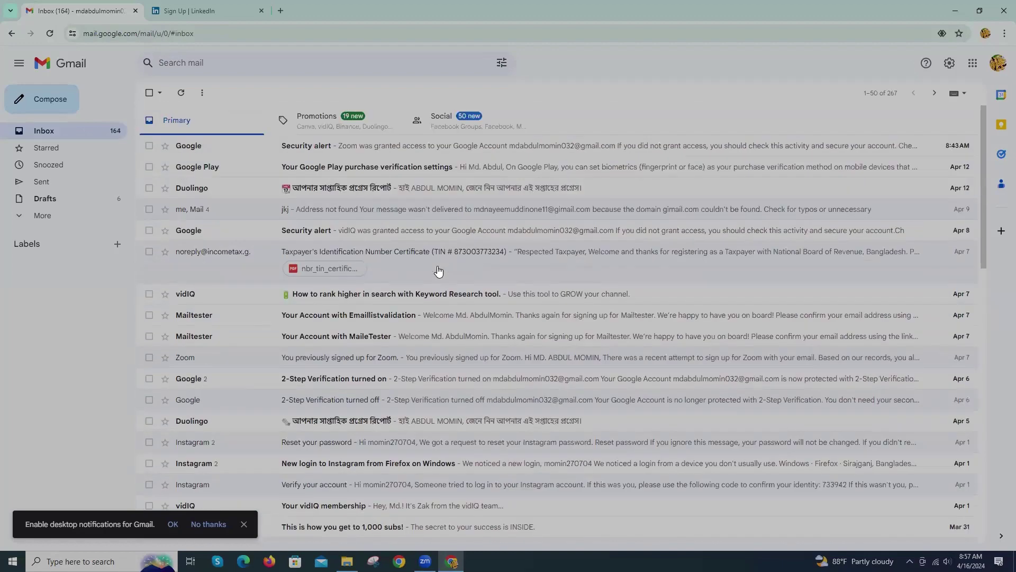
scroll(439, 271, down, 5)
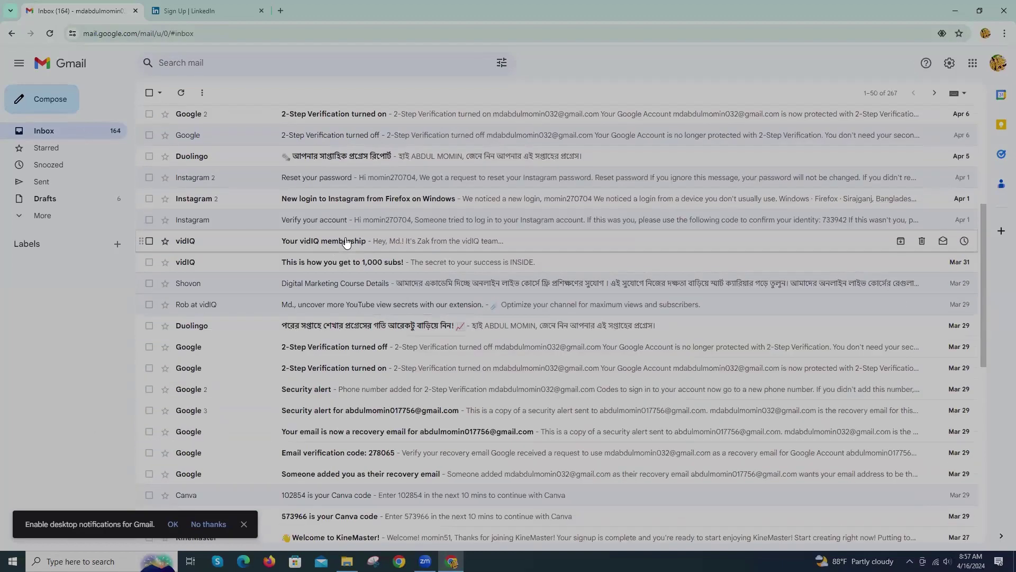
scroll(347, 243, down, 2)
scroll(354, 420, down, 2)
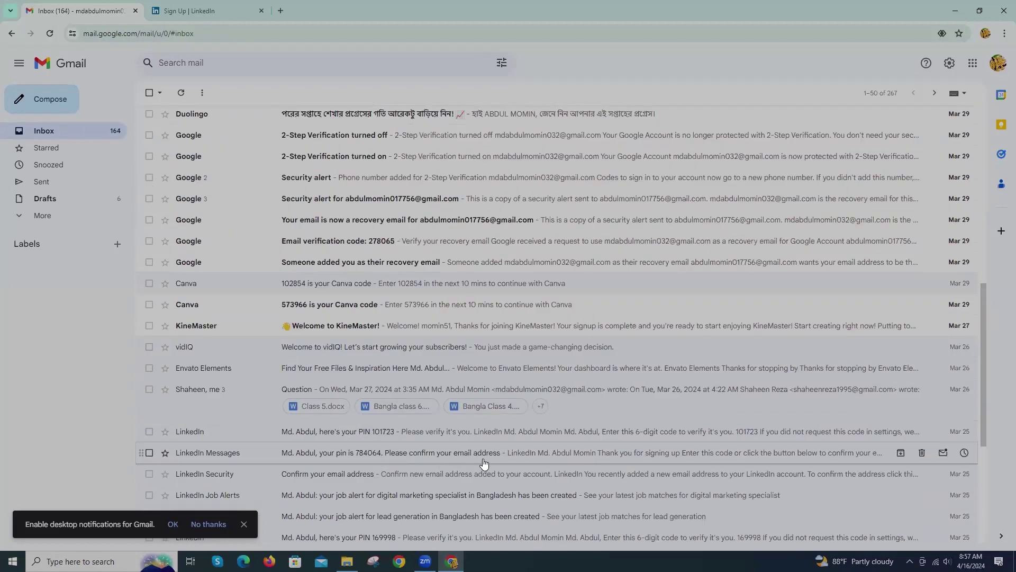
scroll(483, 463, down, 1)
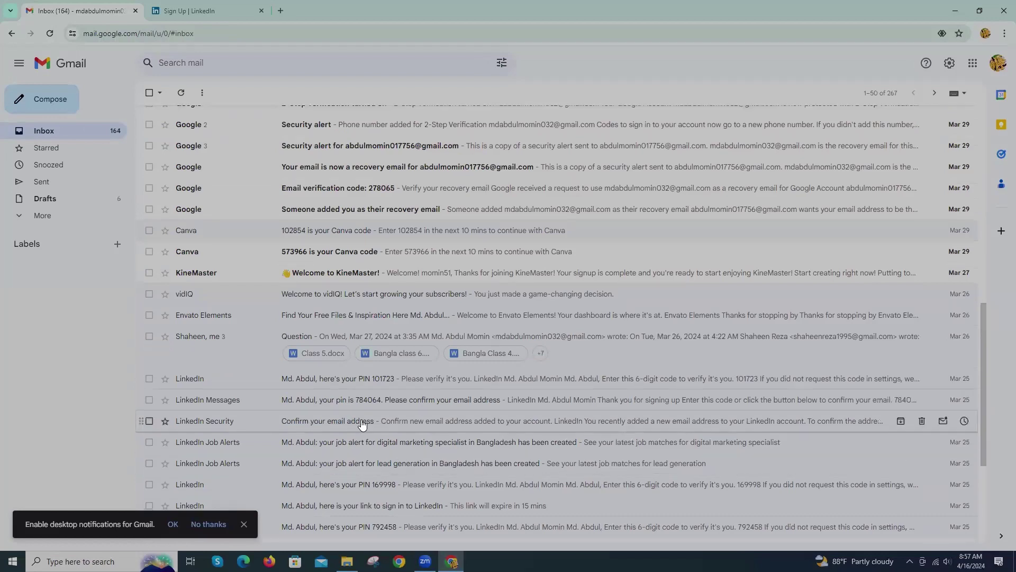
click(426, 428)
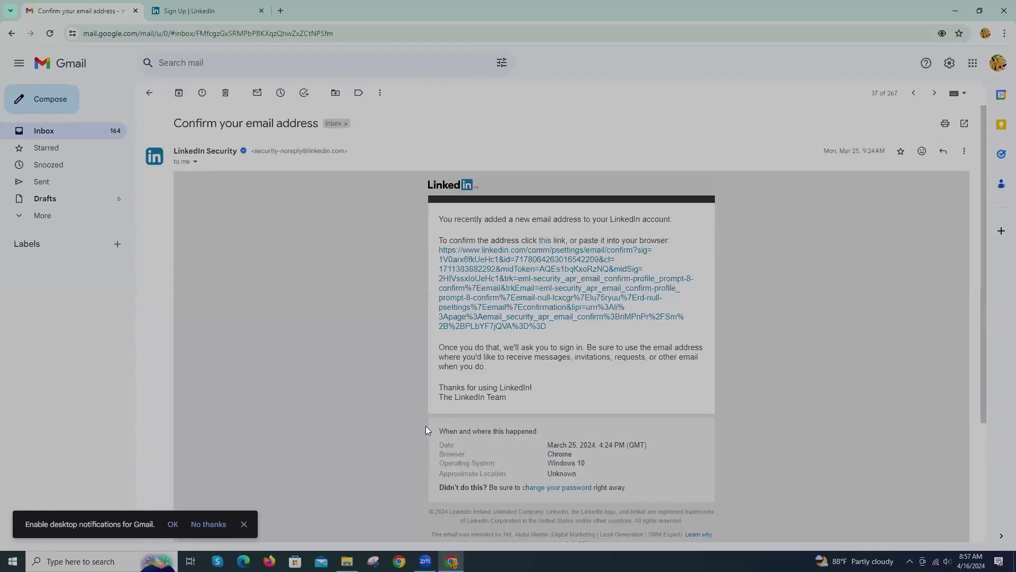
Follow the email confirmation link, then reload and close the failed Sign Up tab
click(546, 241)
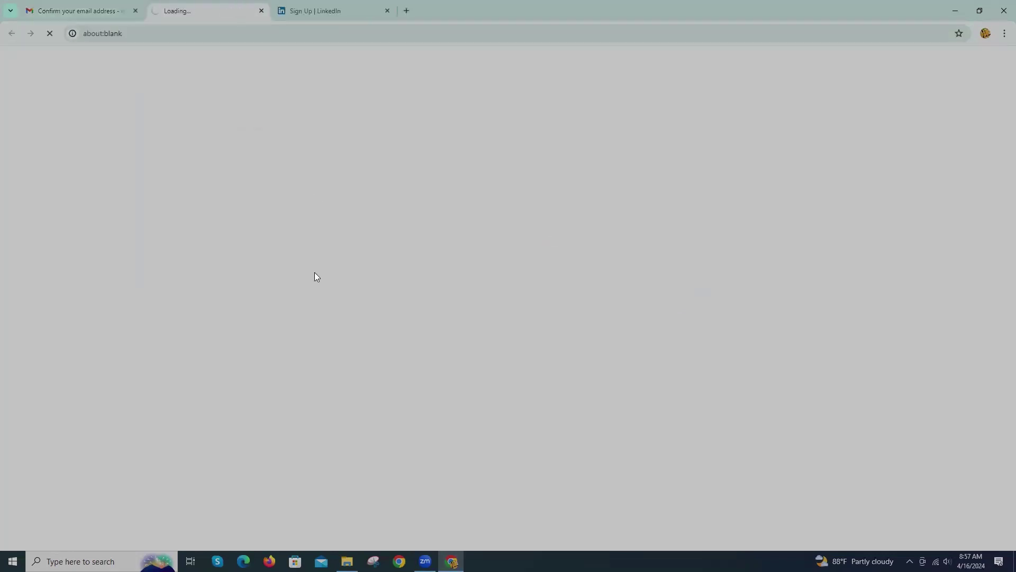
click(330, 8)
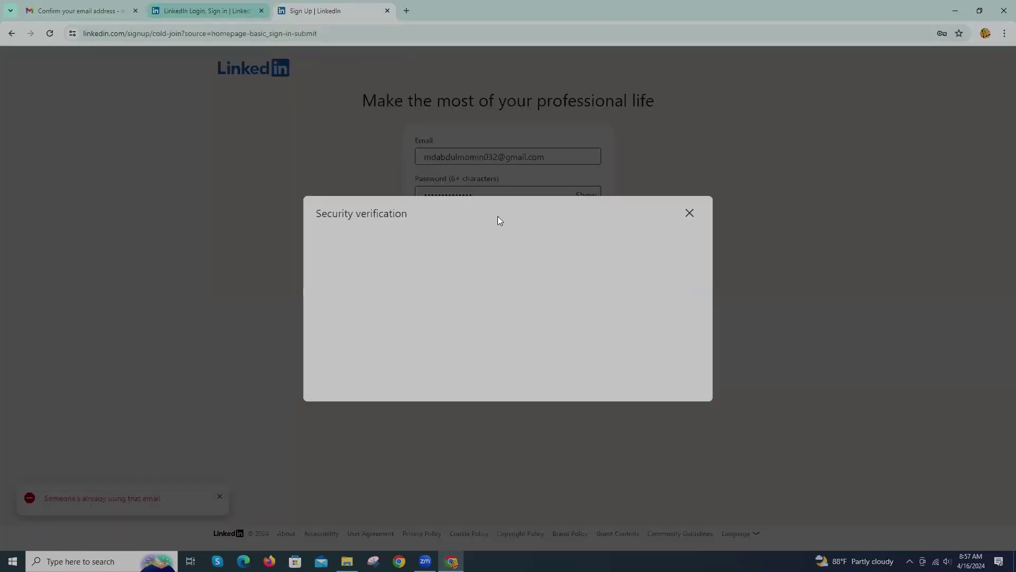
click(51, 33)
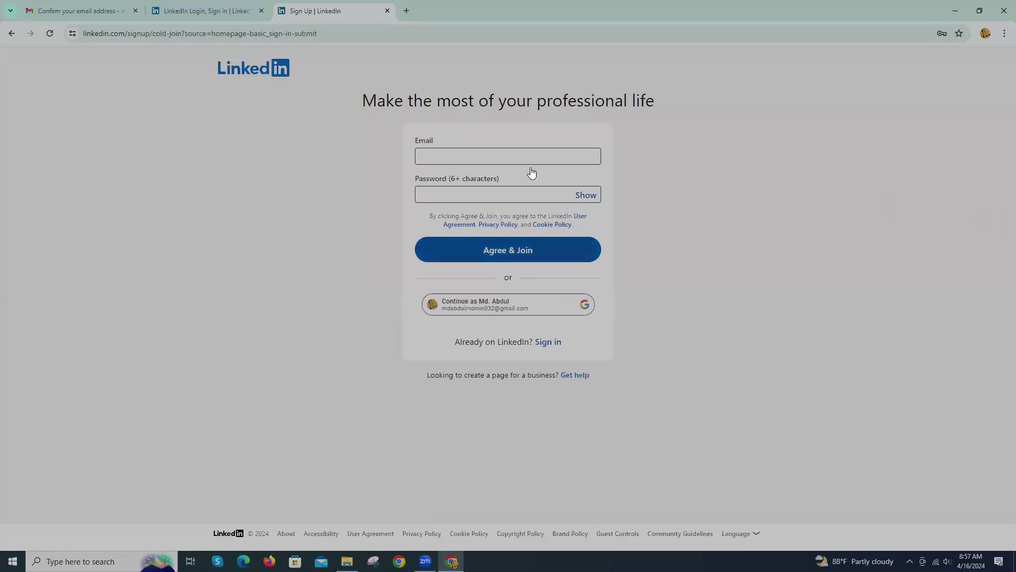
click(387, 11)
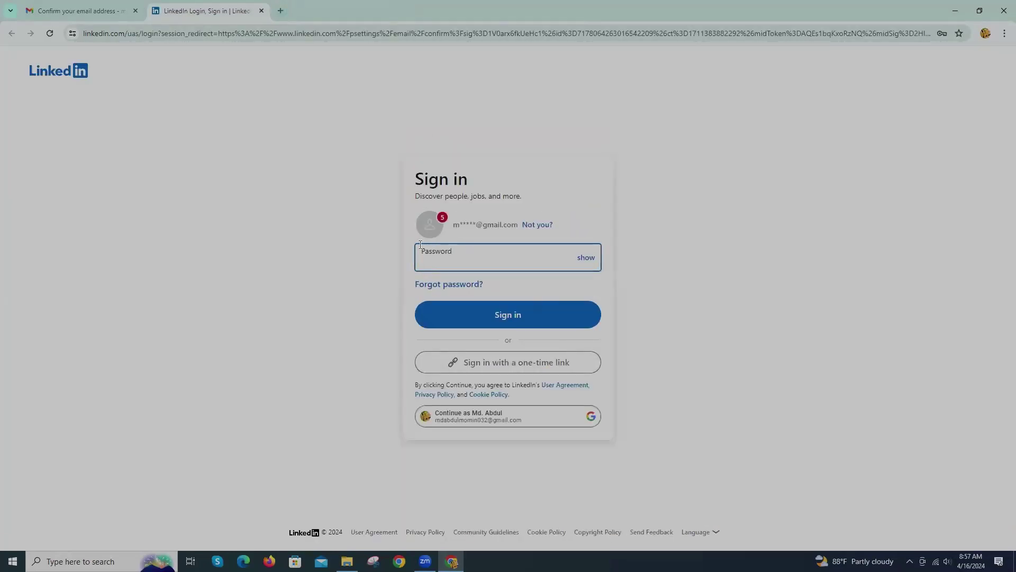
Fill in the saved account password from Chrome's suggestions and sign in to LinkedIn
click(430, 258)
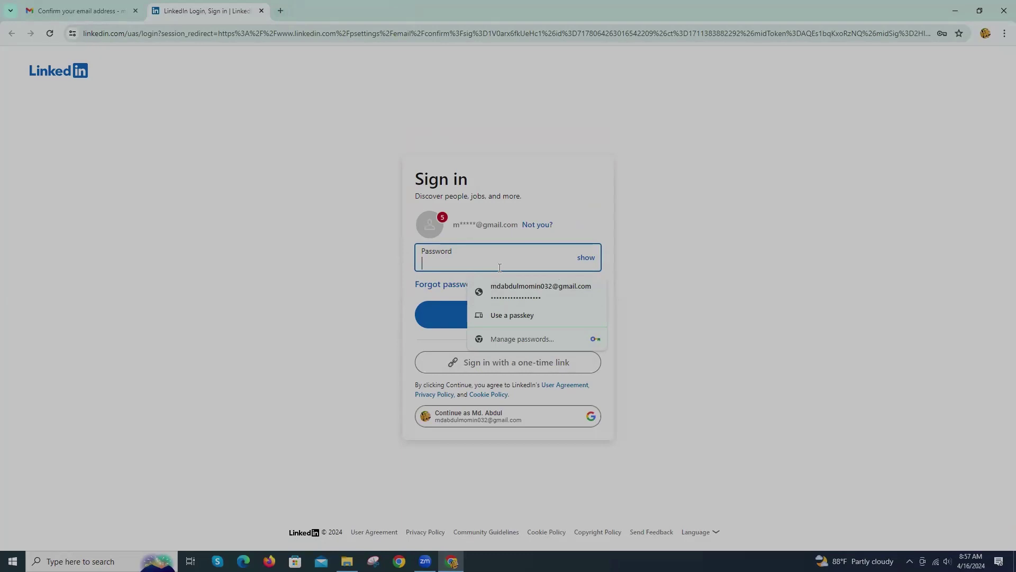
click(507, 293)
click(586, 258)
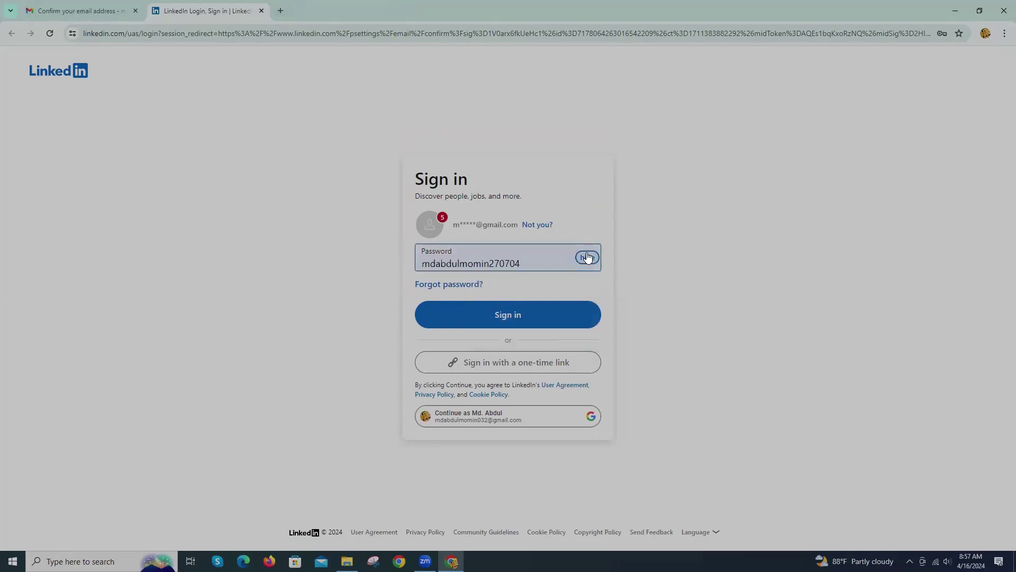
click(587, 257)
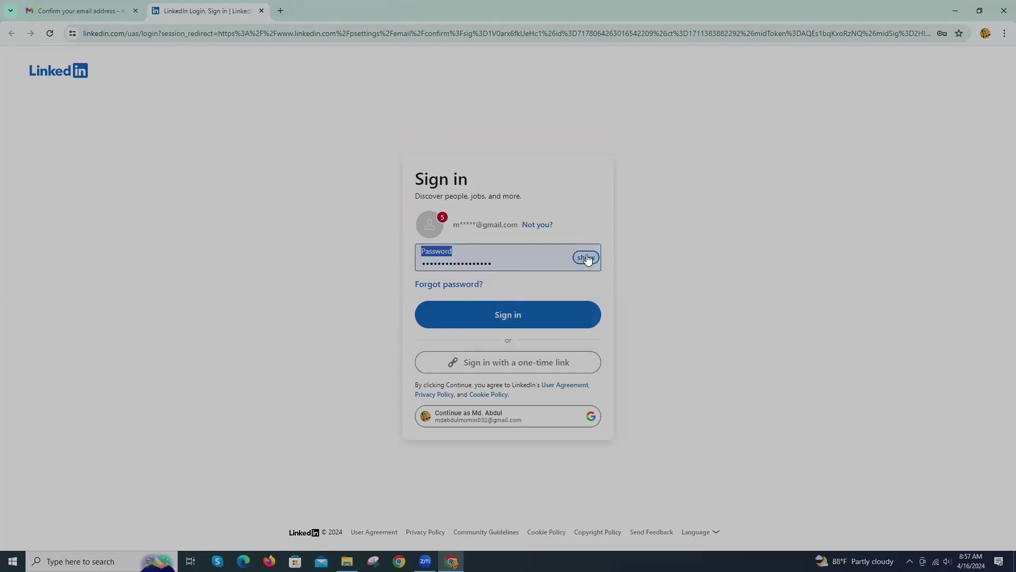
click(518, 317)
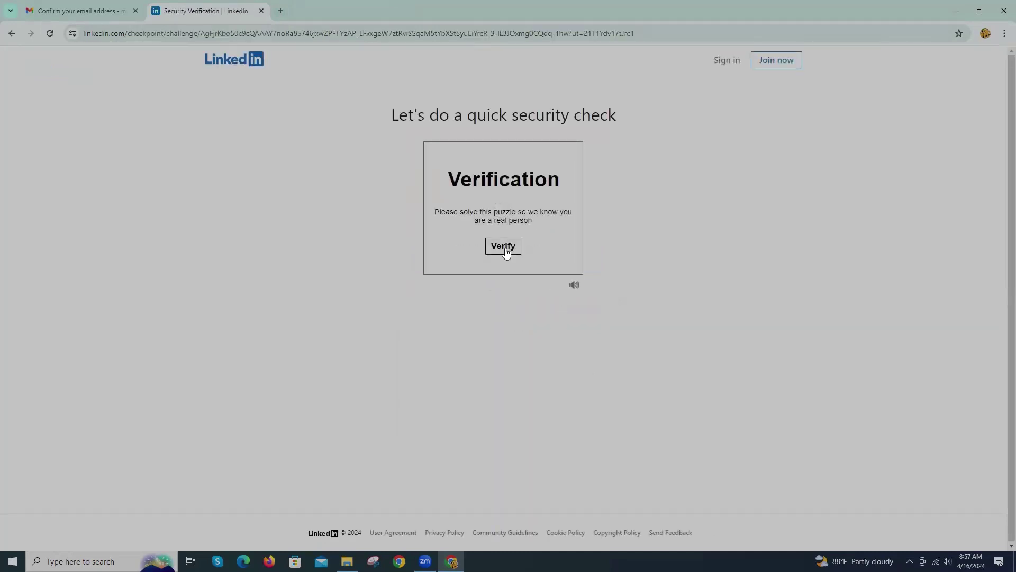
Solve the security puzzle by picking the upright cat image in each of five rounds
click(503, 246)
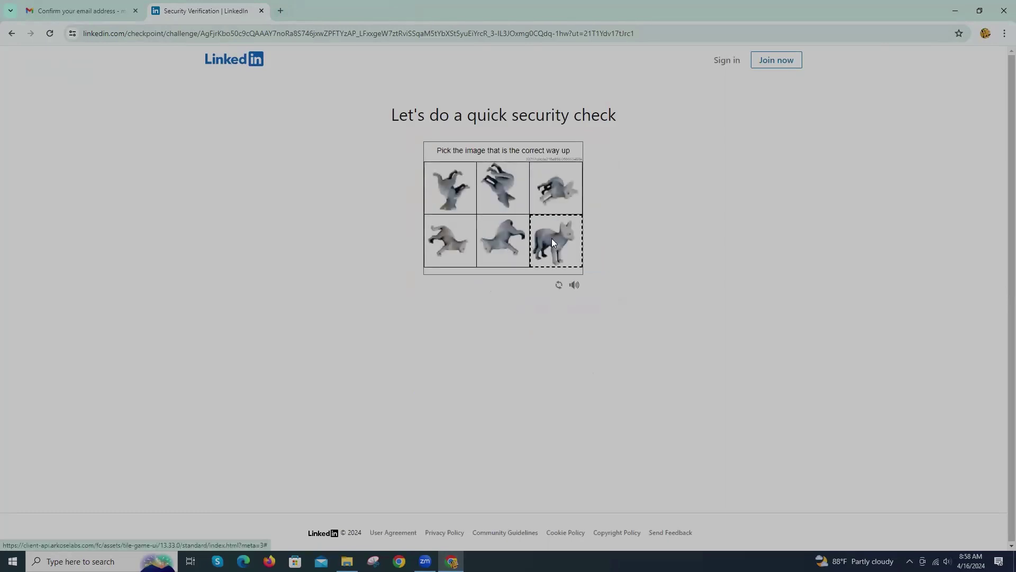
click(551, 238)
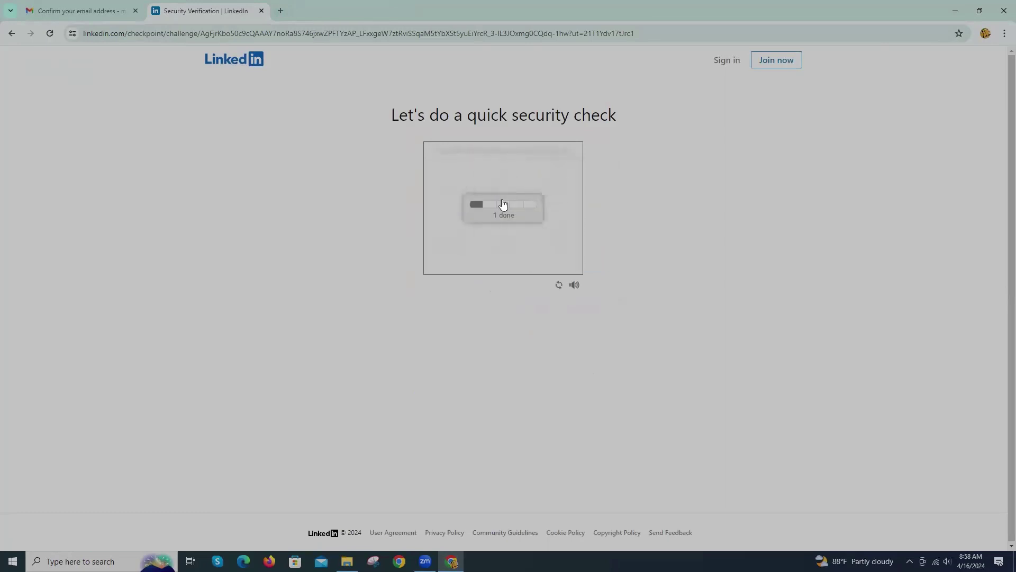
click(440, 240)
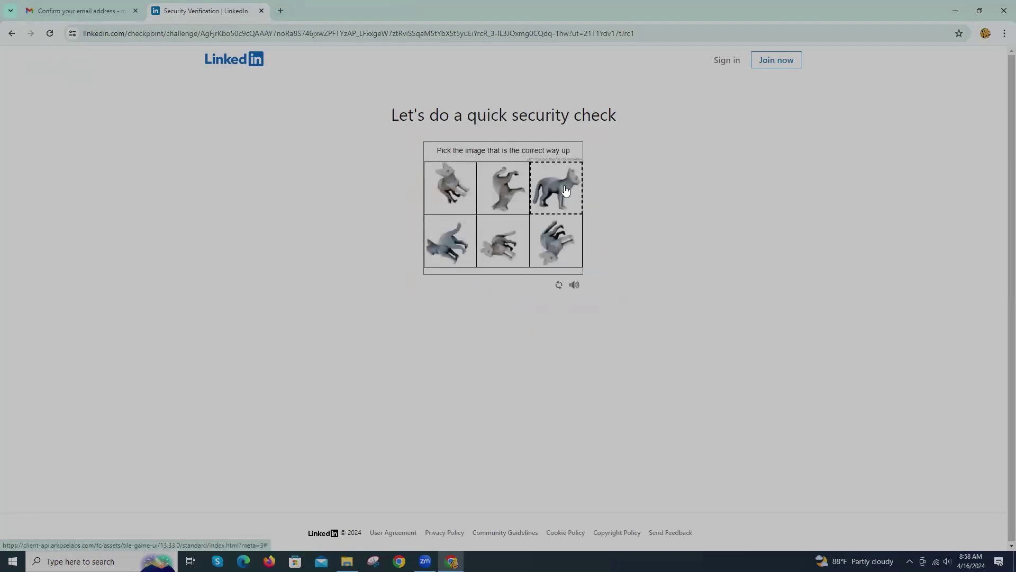
click(565, 191)
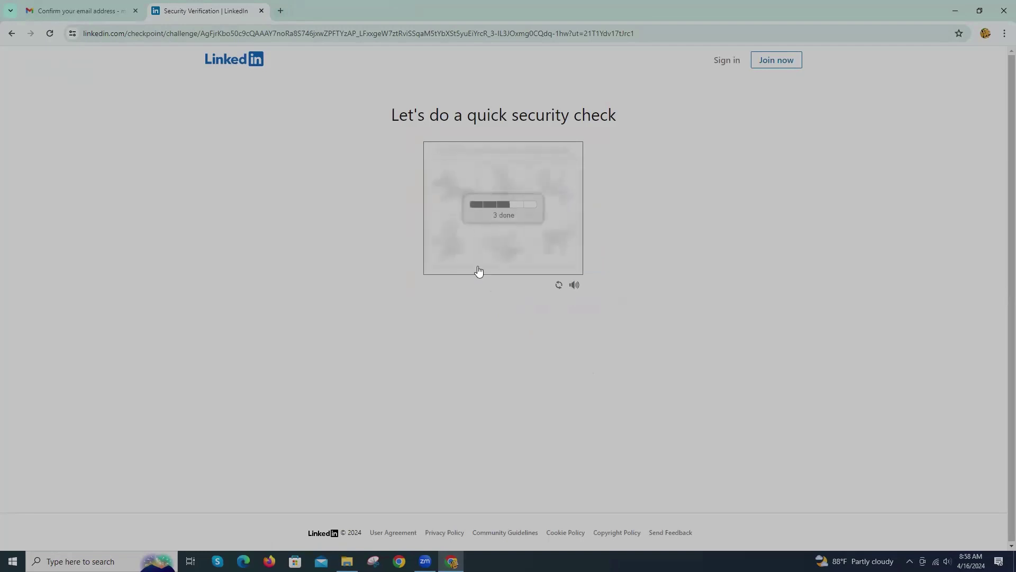
click(555, 244)
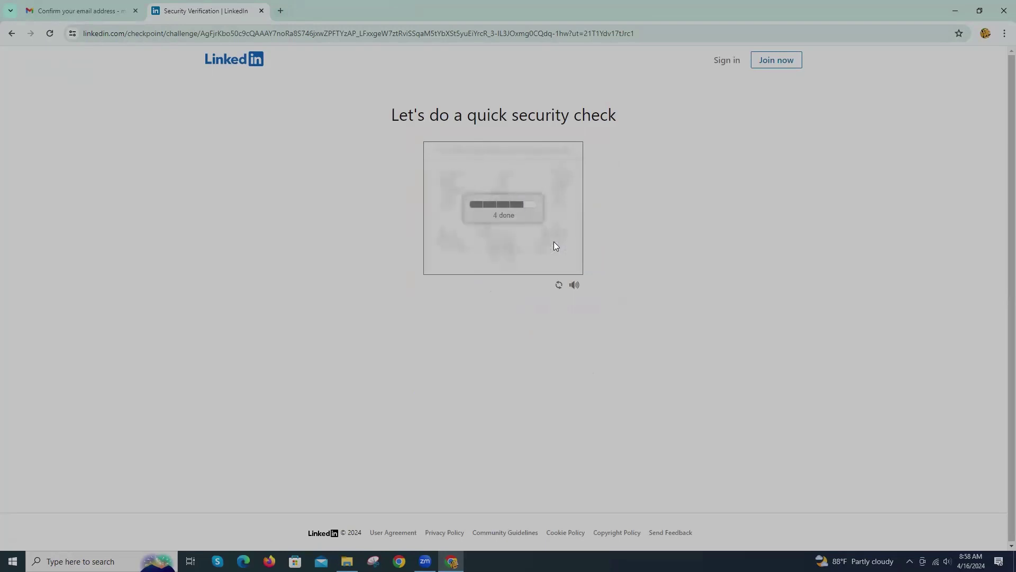
click(503, 243)
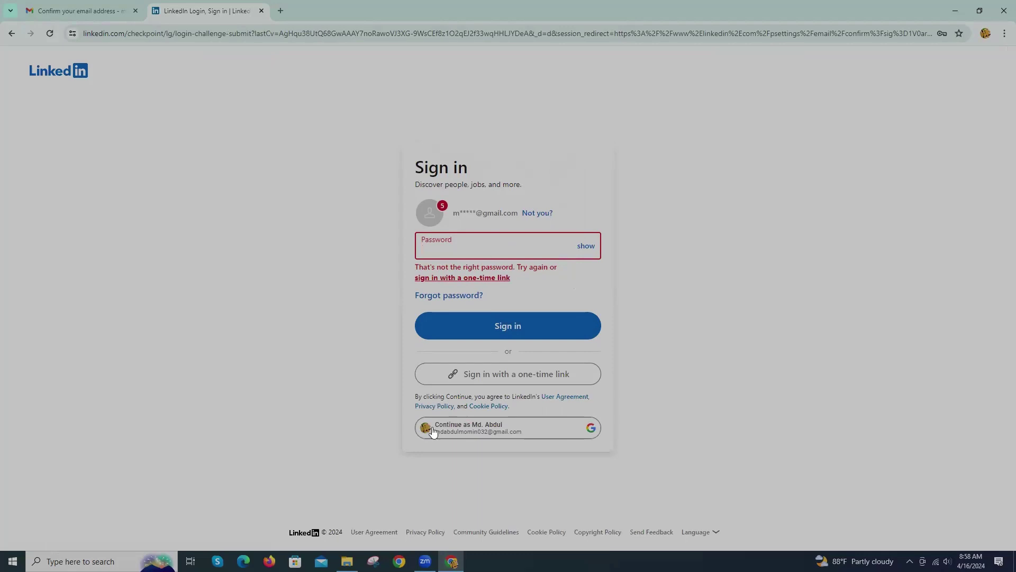
Request a one-time sign-in link by e-mail, resend it, and switch to Gmail
click(489, 374)
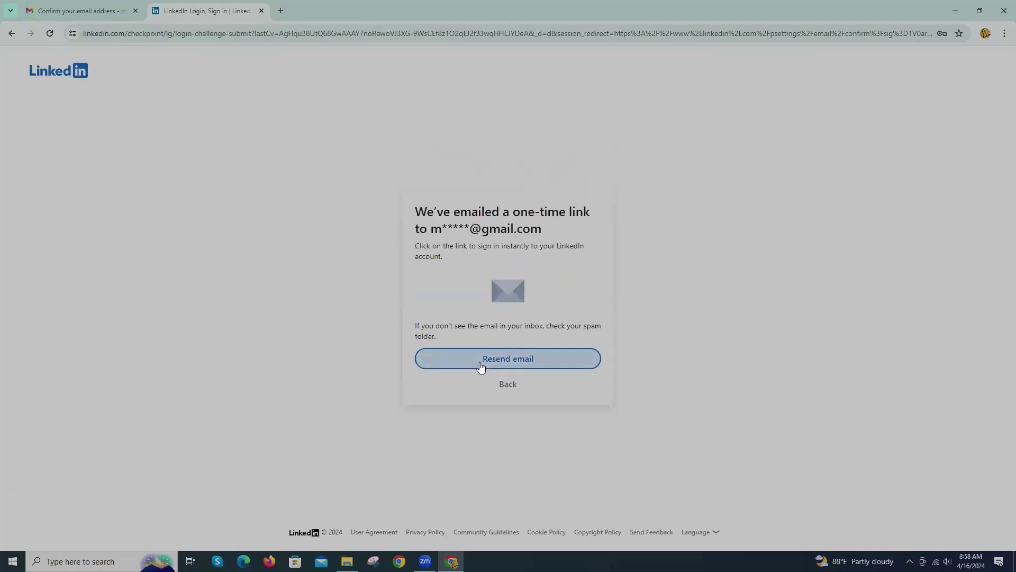
click(476, 362)
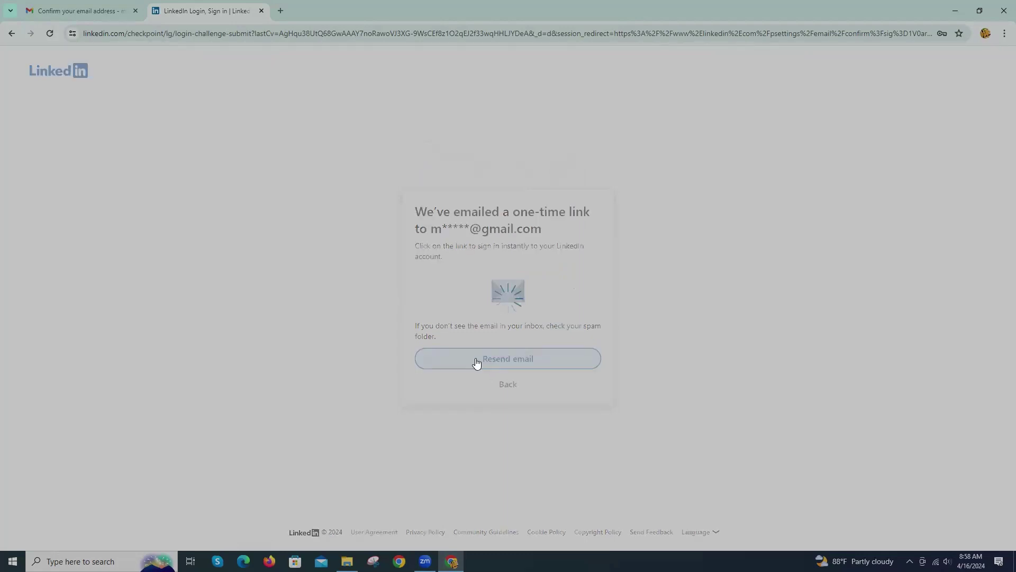
click(76, 11)
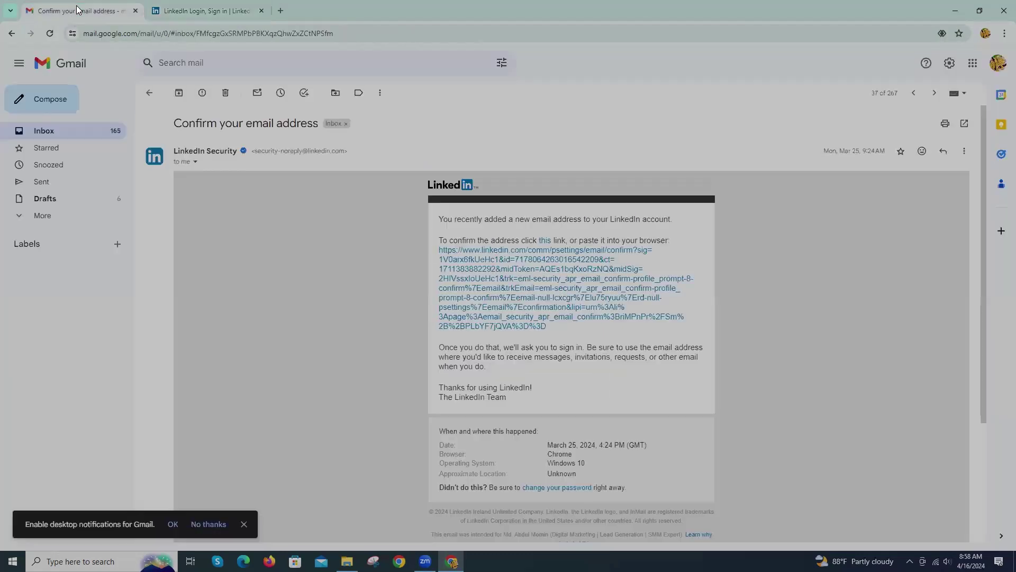
Open LinkedIn's new one-time sign-in link email and follow its Sign in link
click(150, 94)
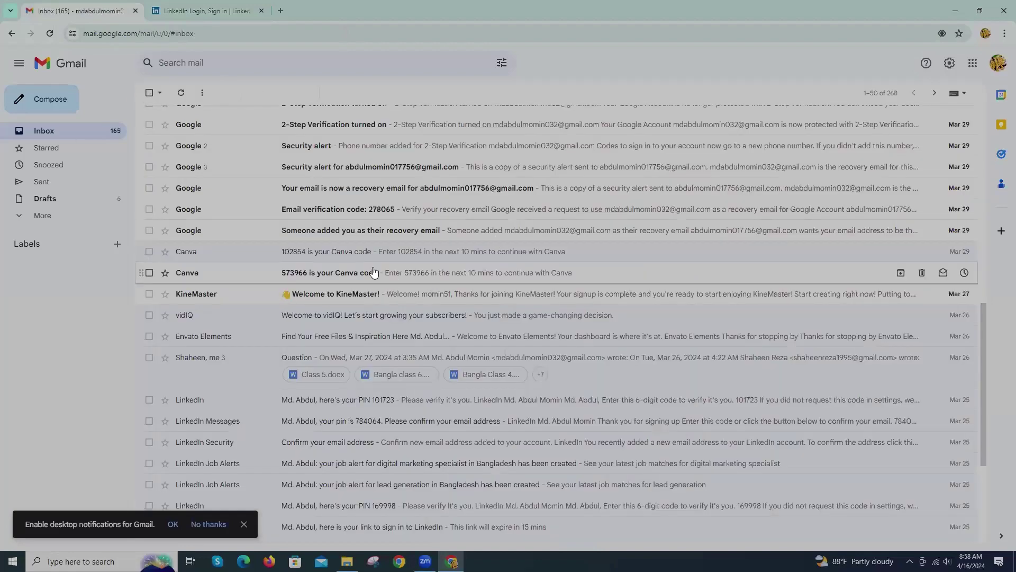
scroll(374, 272, up, 10)
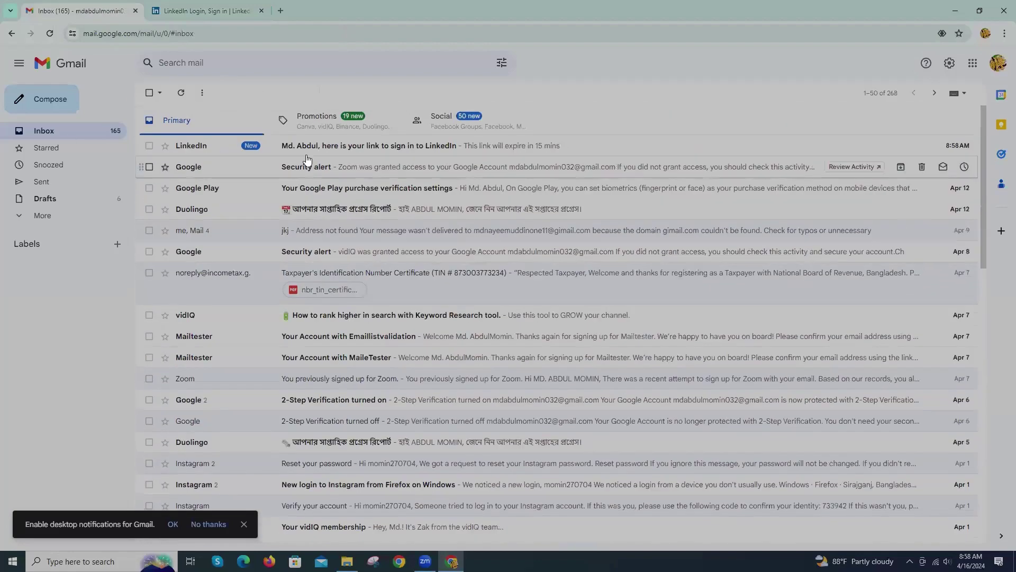
click(409, 146)
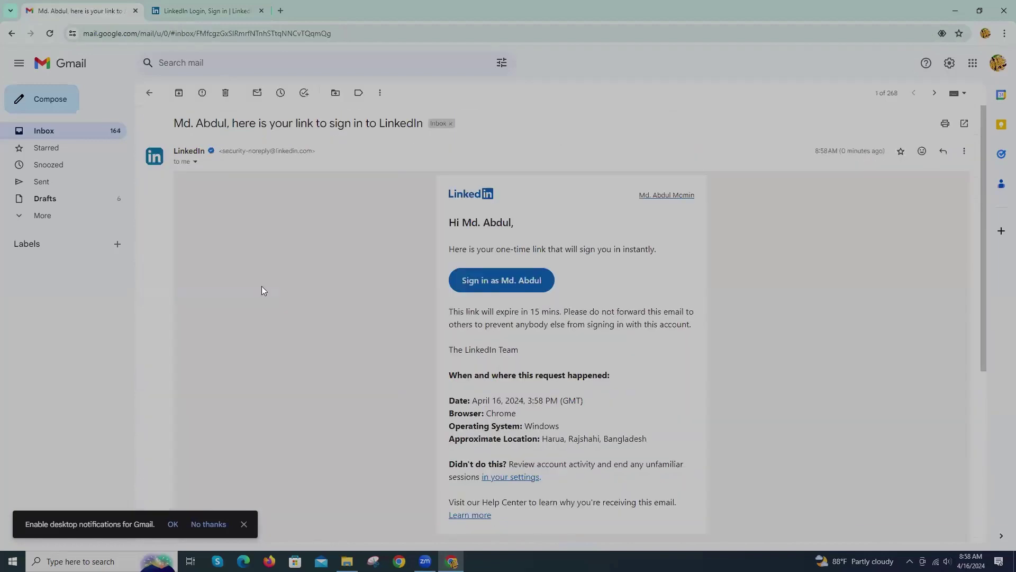
scroll(627, 340, down, 1)
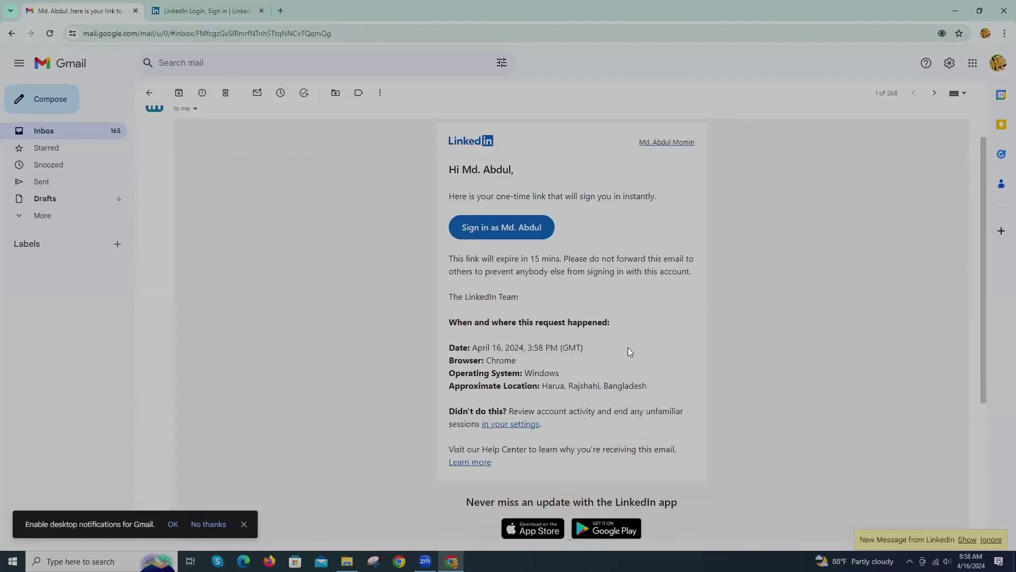
scroll(630, 347, up, 1)
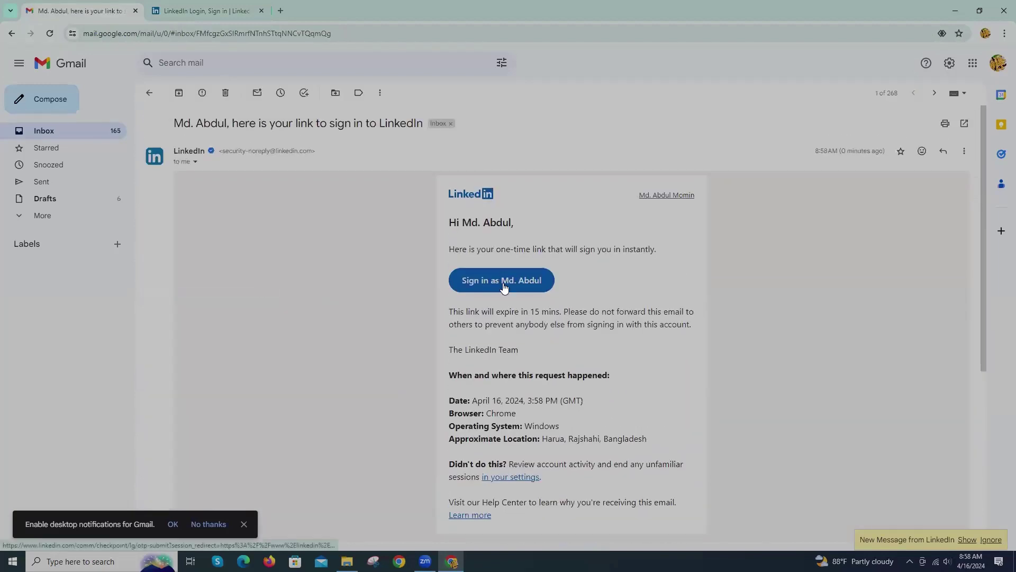
click(504, 285)
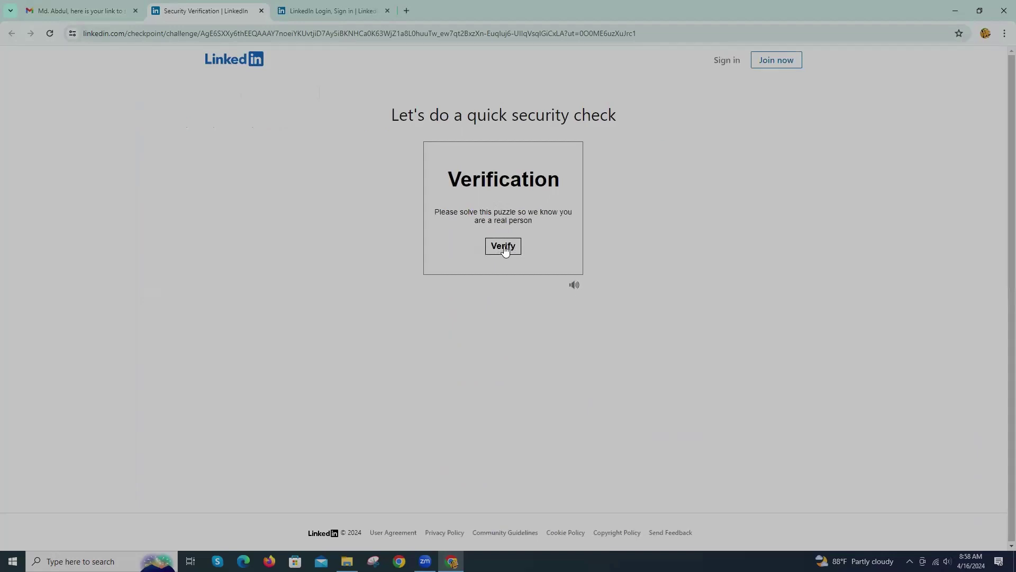
Start verification and pick the upright bison image in each of four puzzle rounds
click(503, 248)
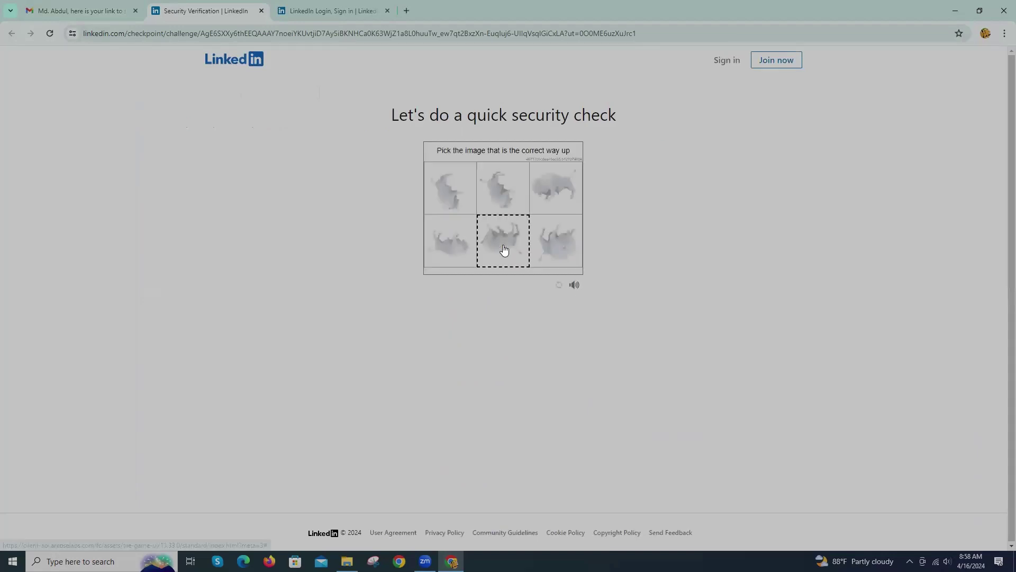
click(553, 192)
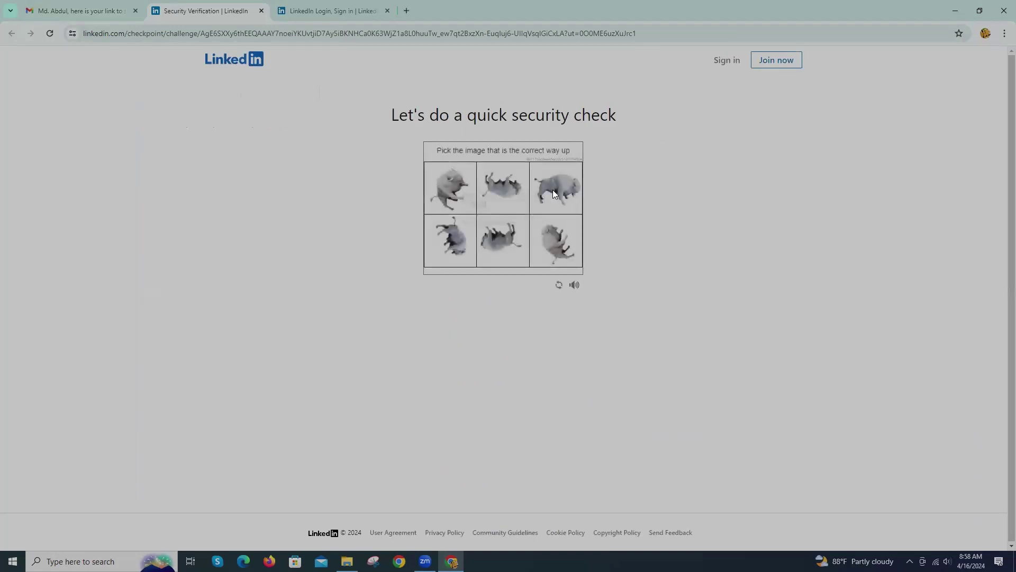
click(554, 197)
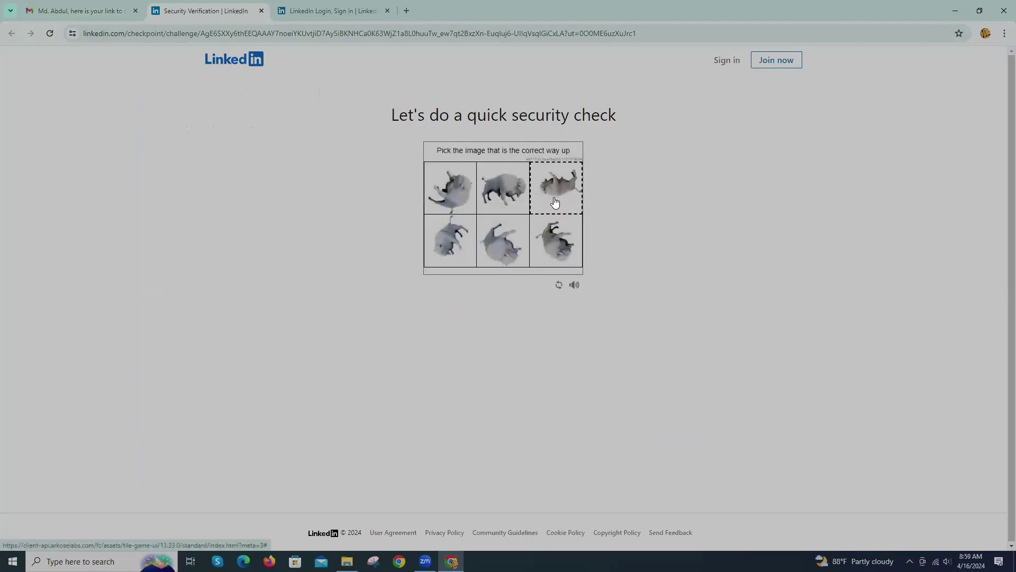
click(498, 191)
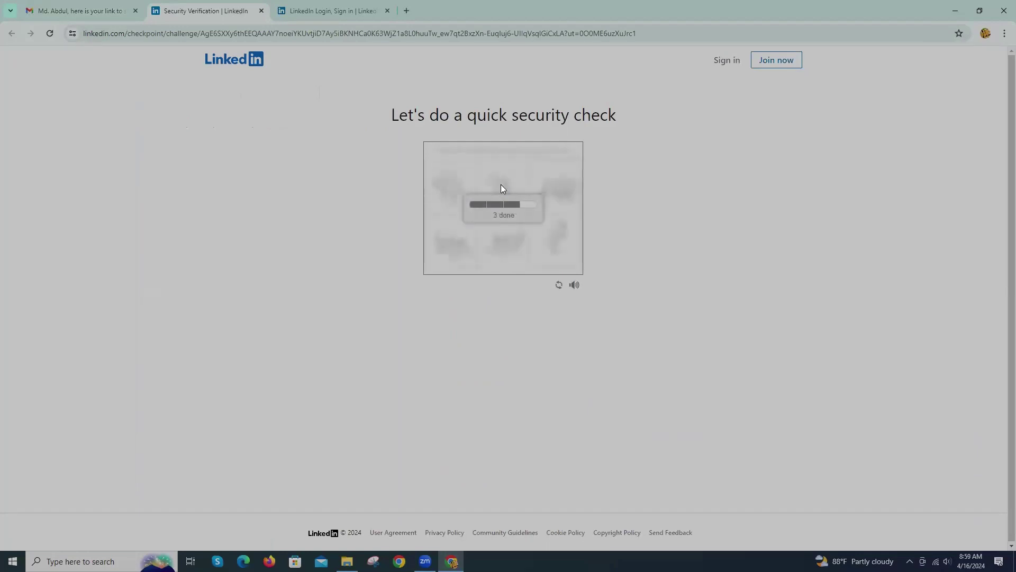
click(566, 182)
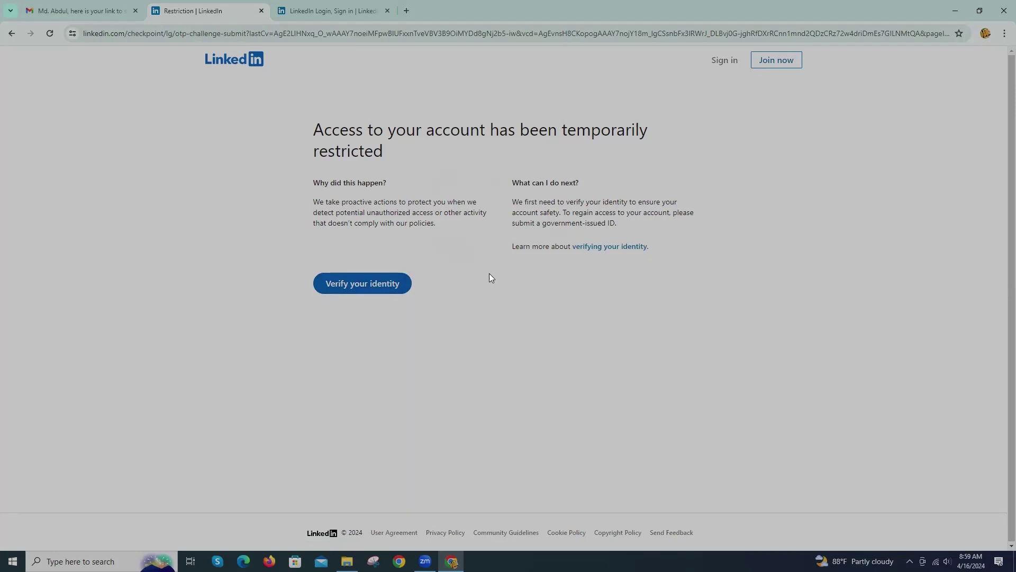
Start government-ID identity verification from the account restriction page
click(361, 285)
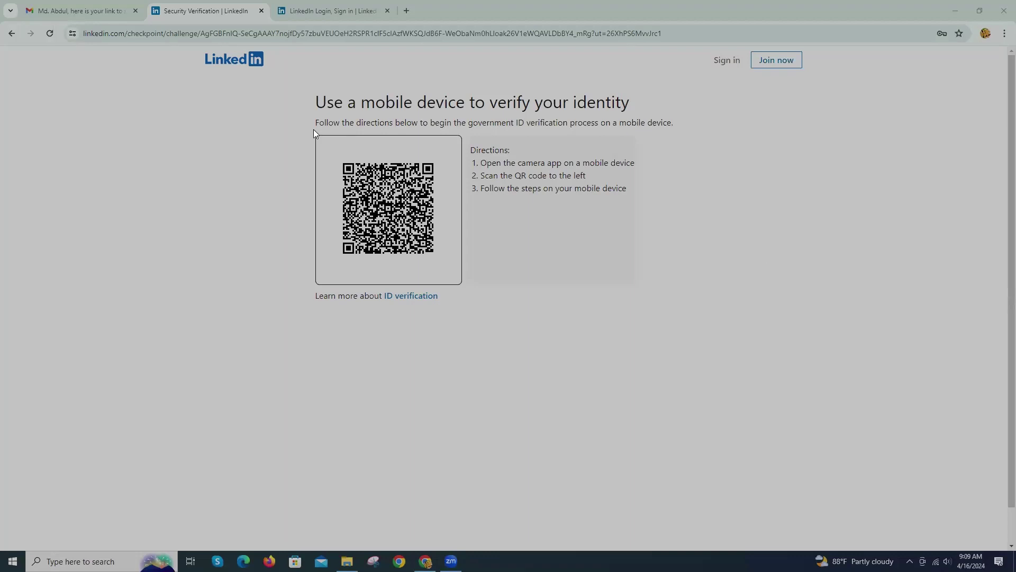
drag(317, 101, 642, 108)
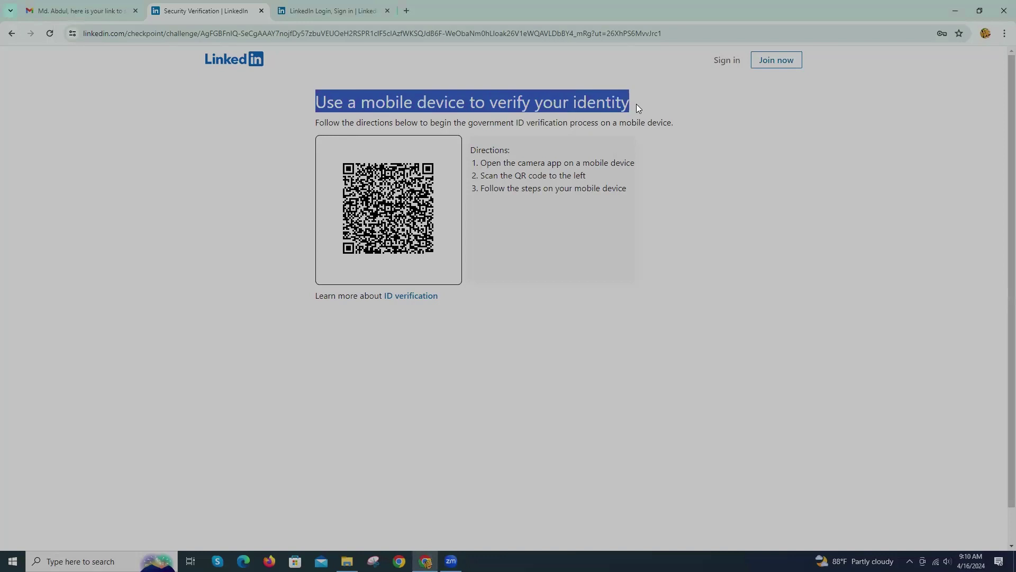
drag(316, 123, 674, 123)
click(685, 124)
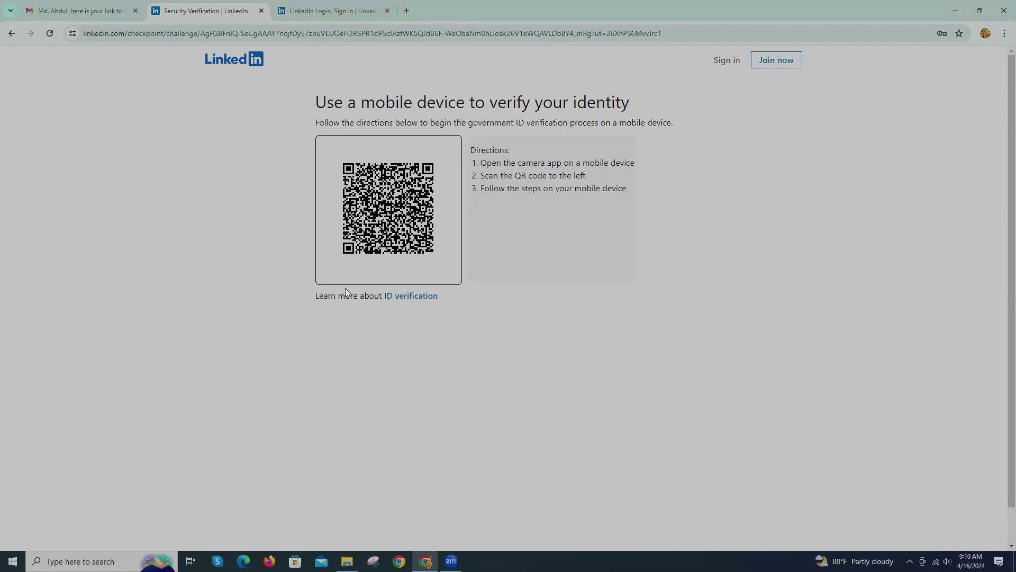
double_click(471, 151)
drag(480, 164, 633, 162)
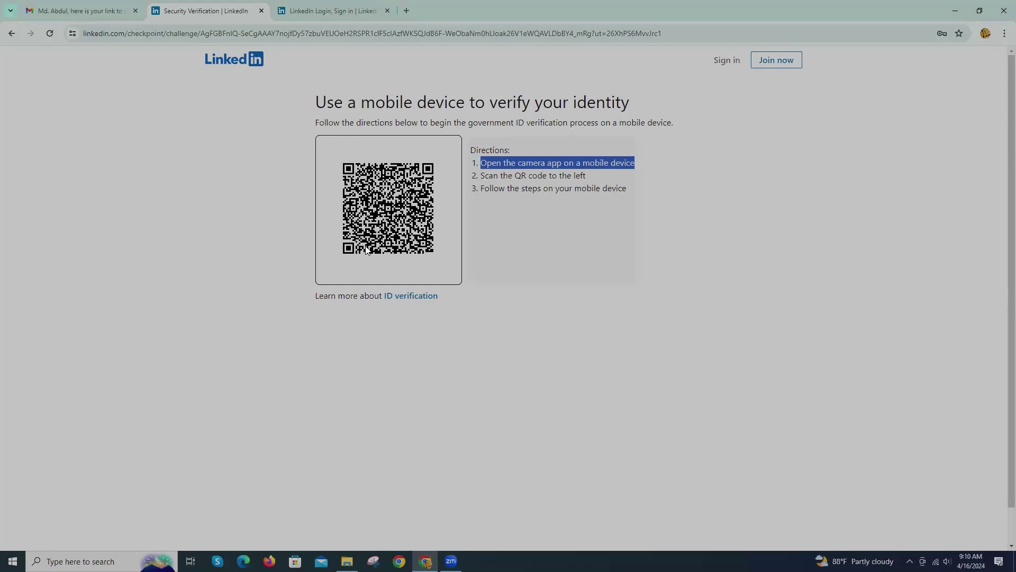
click(554, 202)
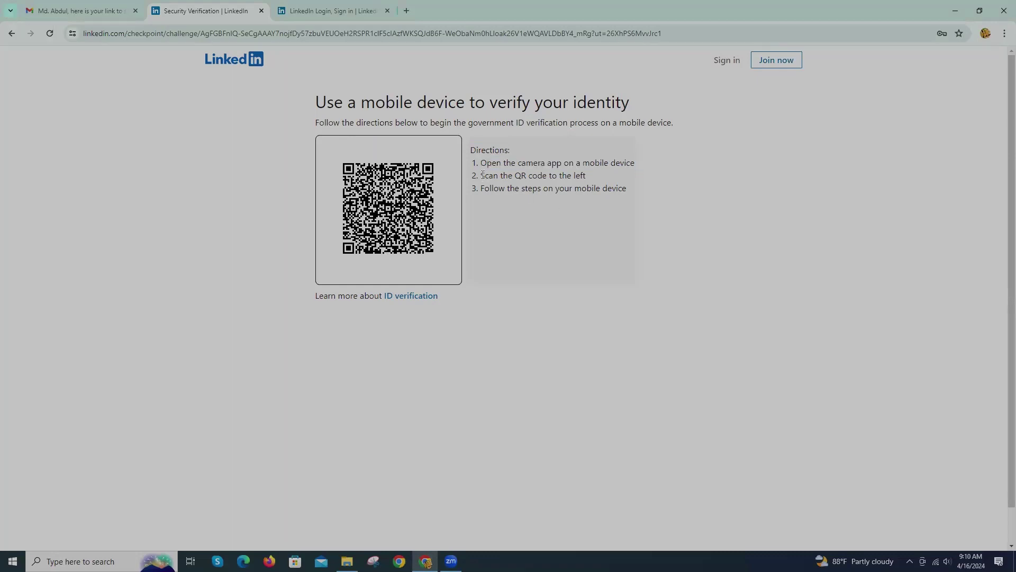
drag(478, 176, 582, 175)
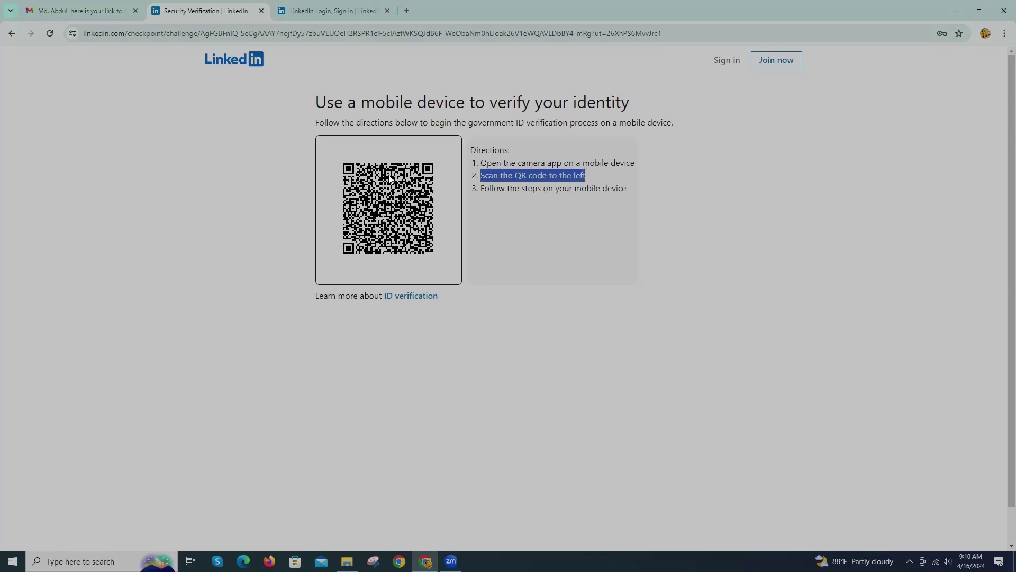
click(496, 210)
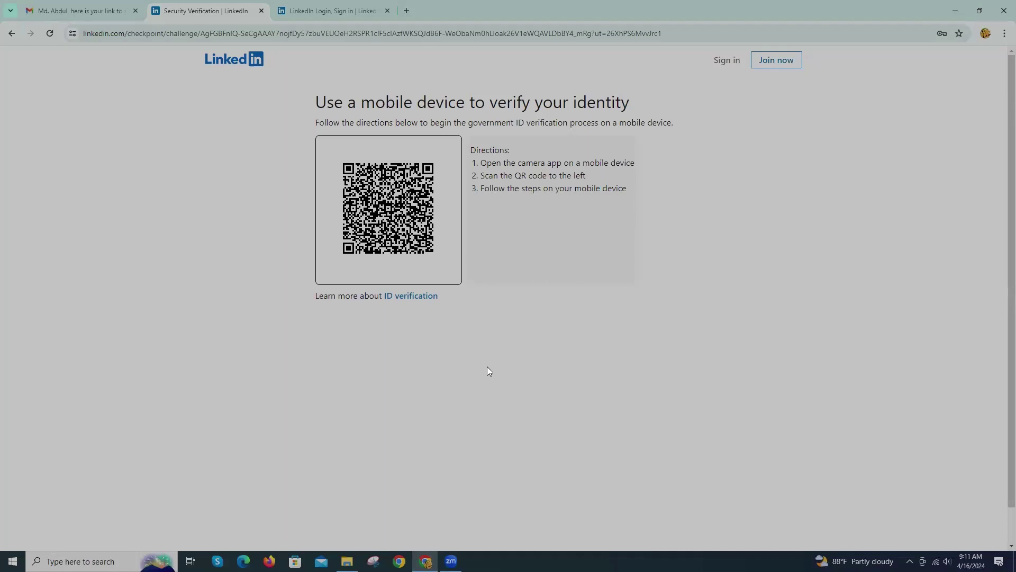
Read the 'Verify your identity' help article, then return to the Security Verification QR page
click(405, 296)
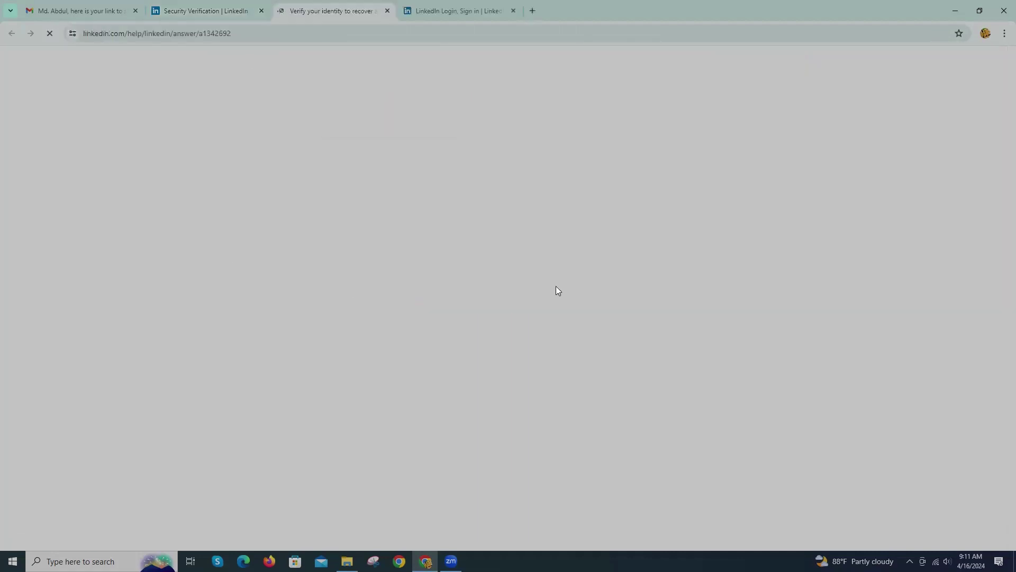
scroll(508, 264, down, 5)
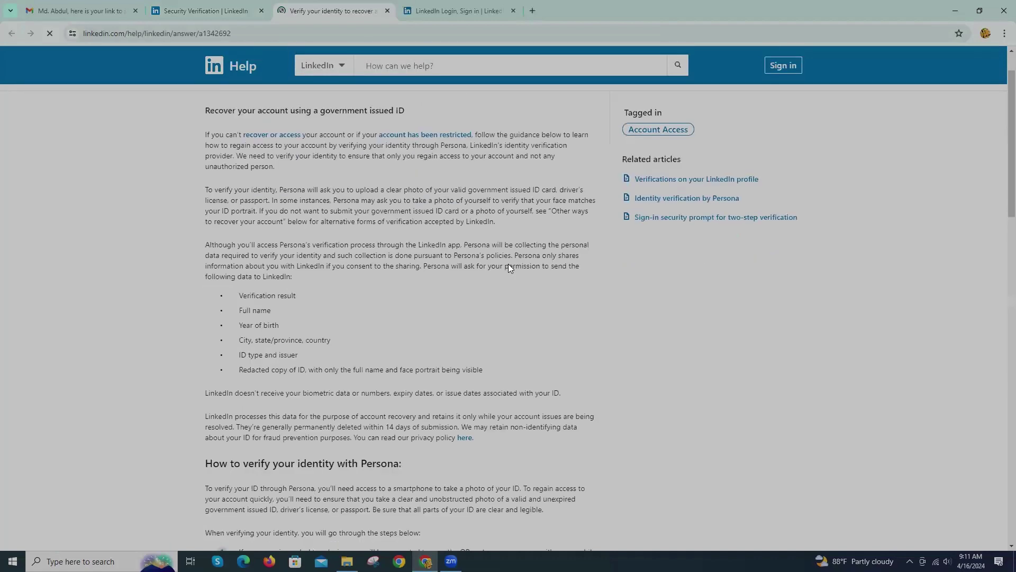
scroll(344, 340, down, 3)
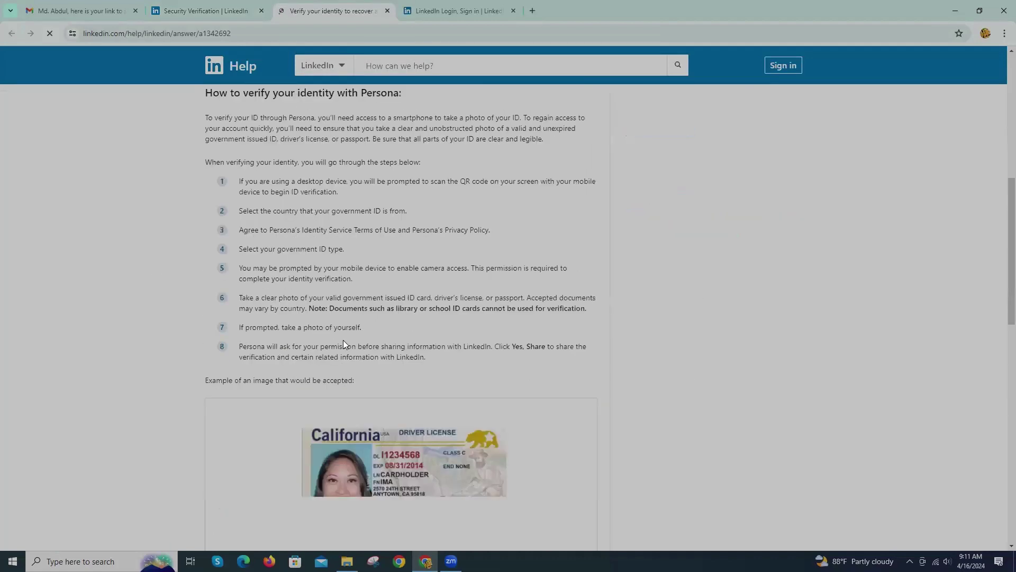
scroll(324, 313, down, 1)
scroll(513, 374, down, 5)
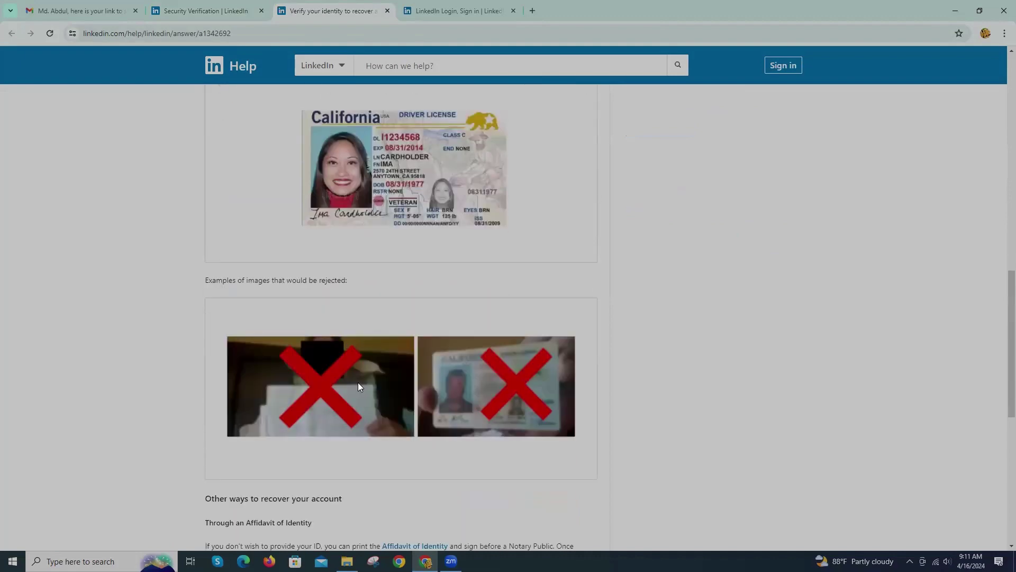
scroll(416, 386, down, 8)
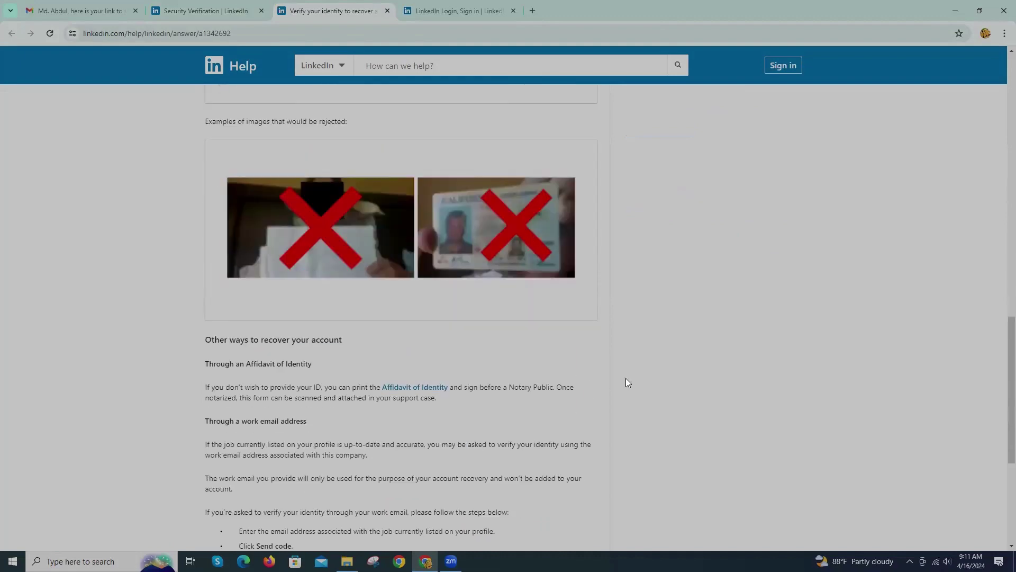
scroll(666, 378, up, 7)
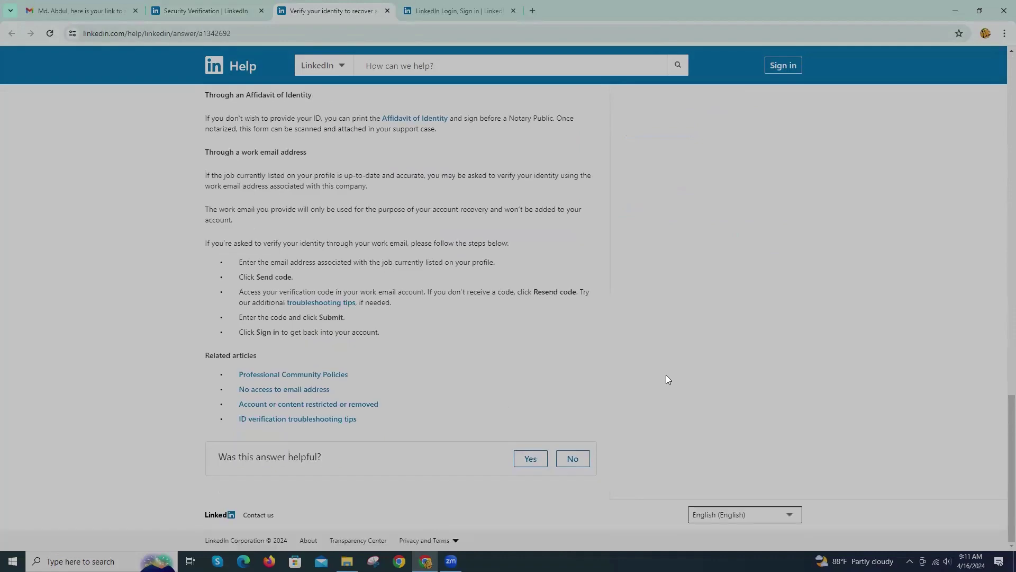
scroll(666, 377, up, 14)
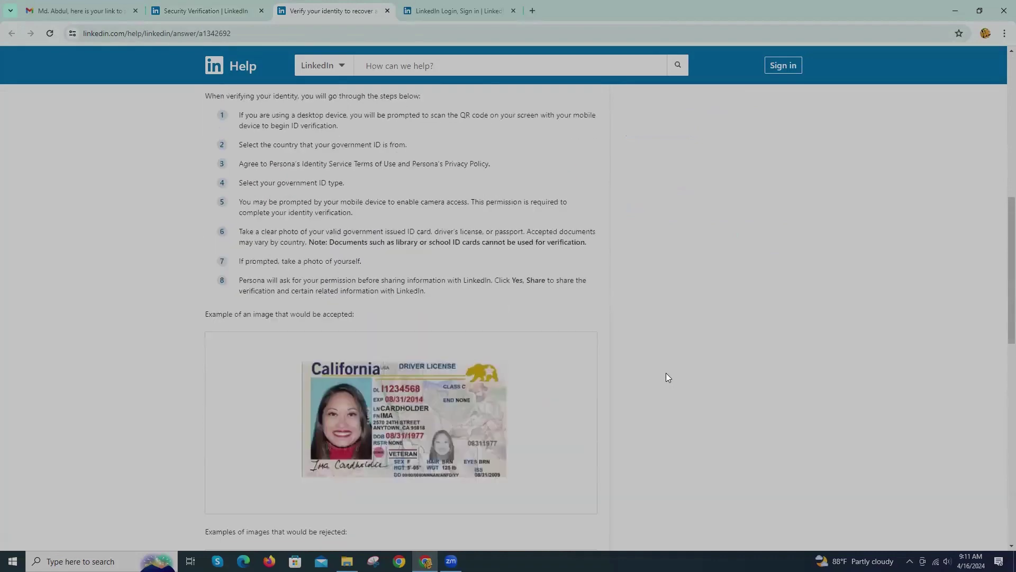
scroll(668, 377, up, 2)
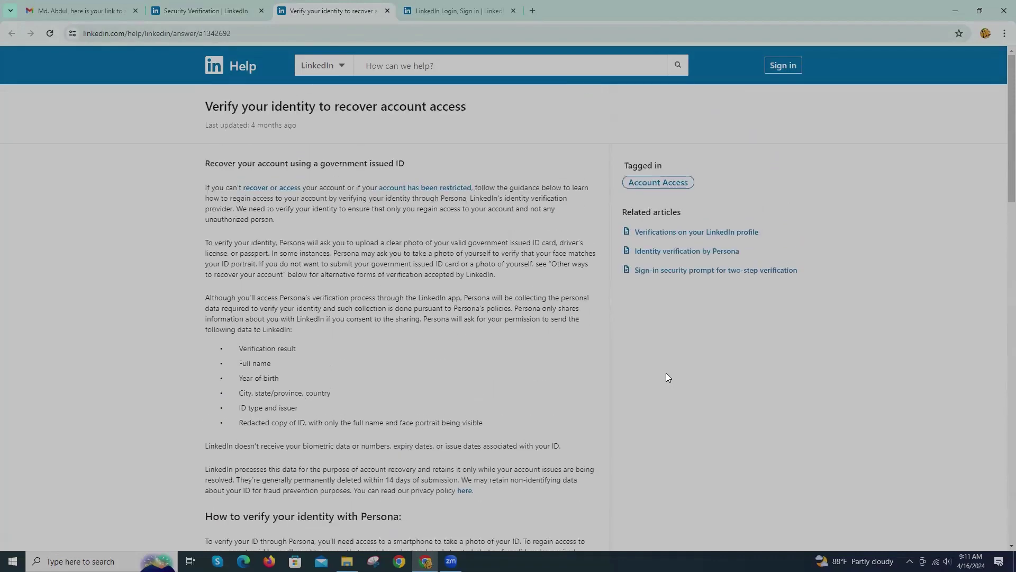
click(186, 8)
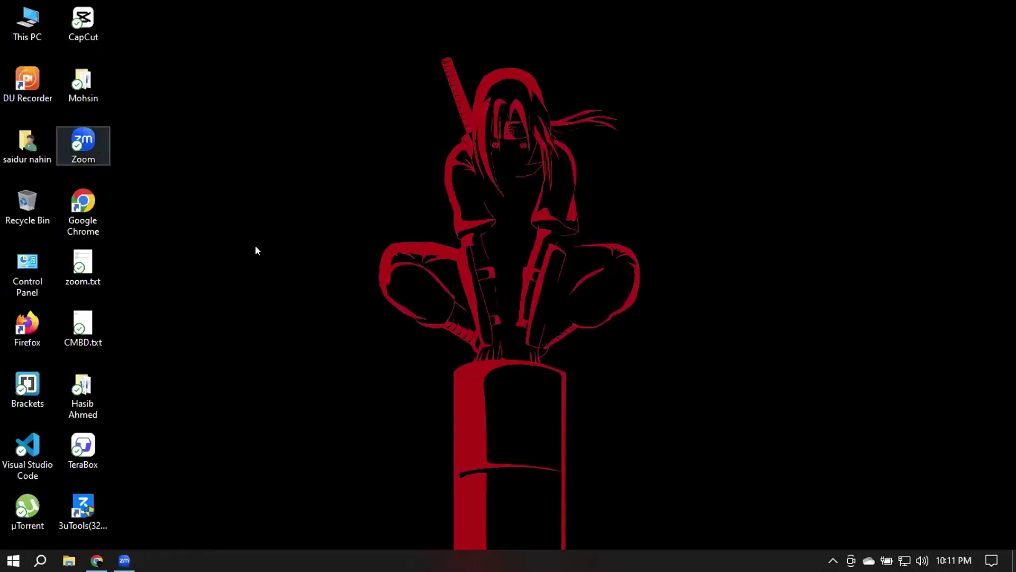
Launch Chrome, add a new profile, and enter the Google account's email address
key(Down)
key(Return)
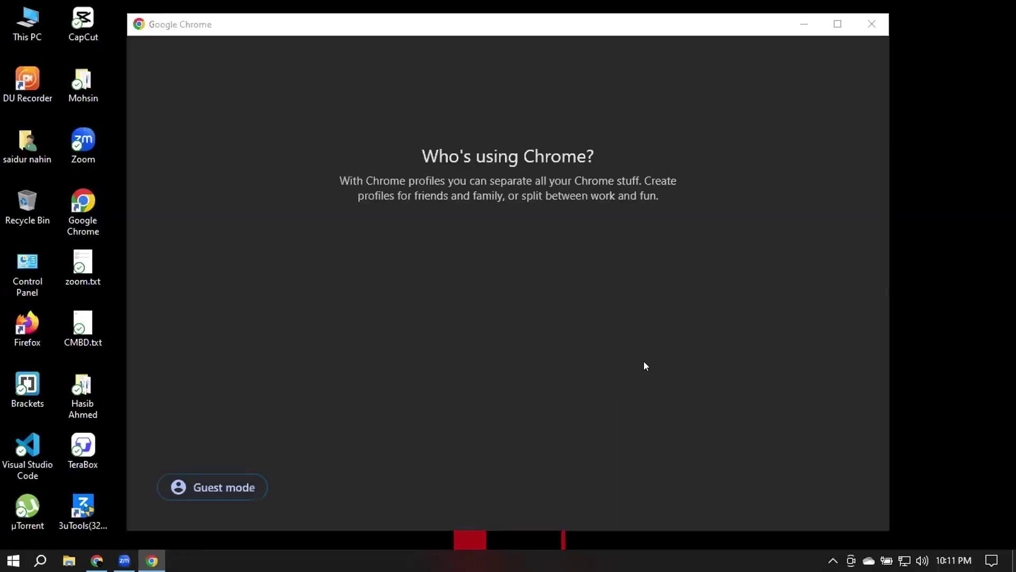
click(694, 359)
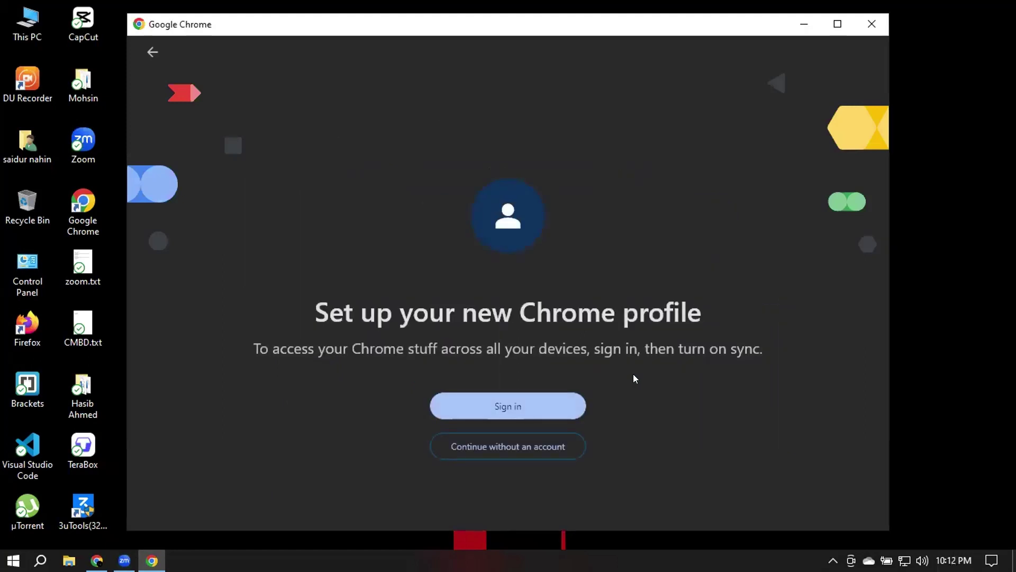
click(495, 406)
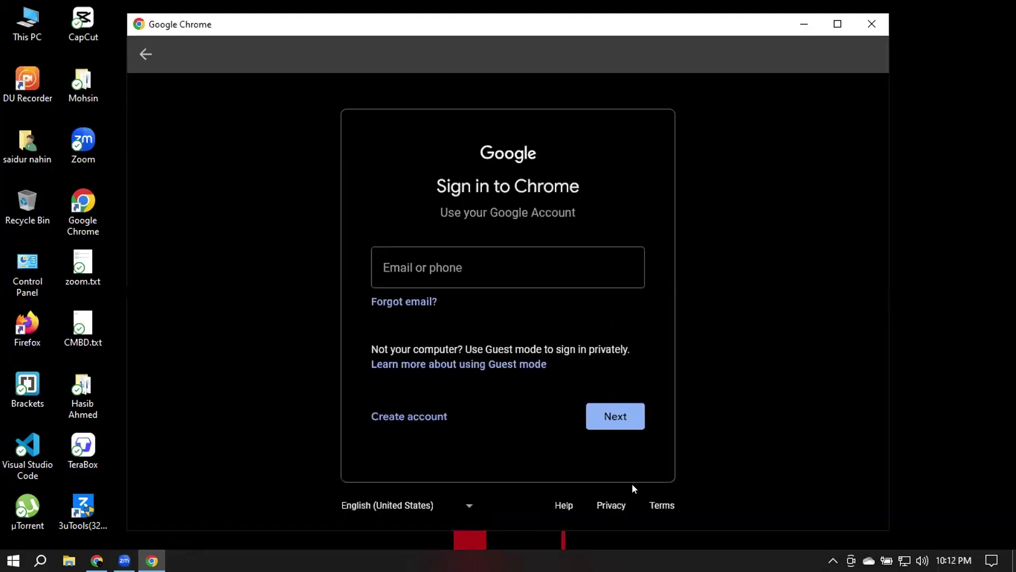
click(458, 272)
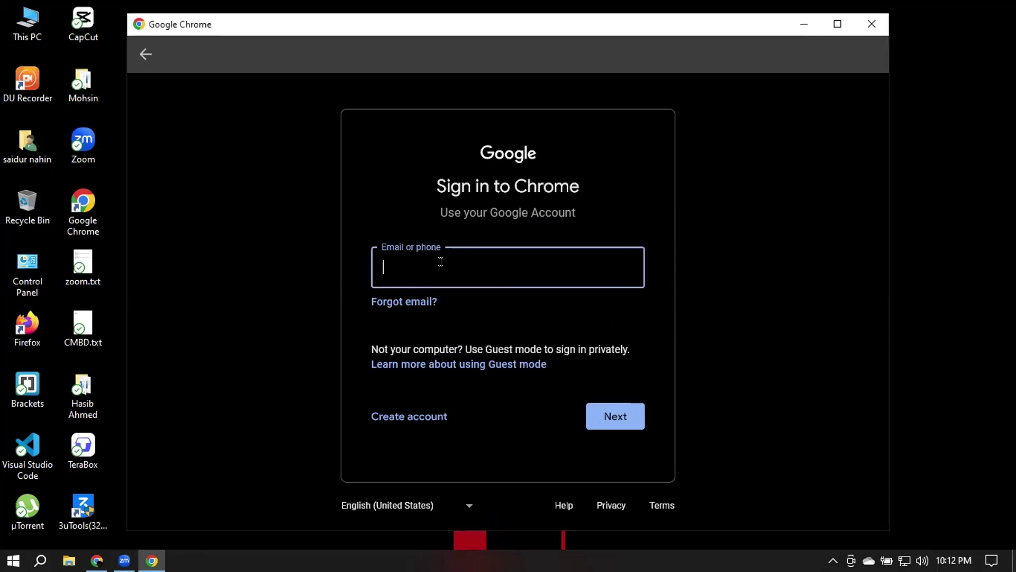
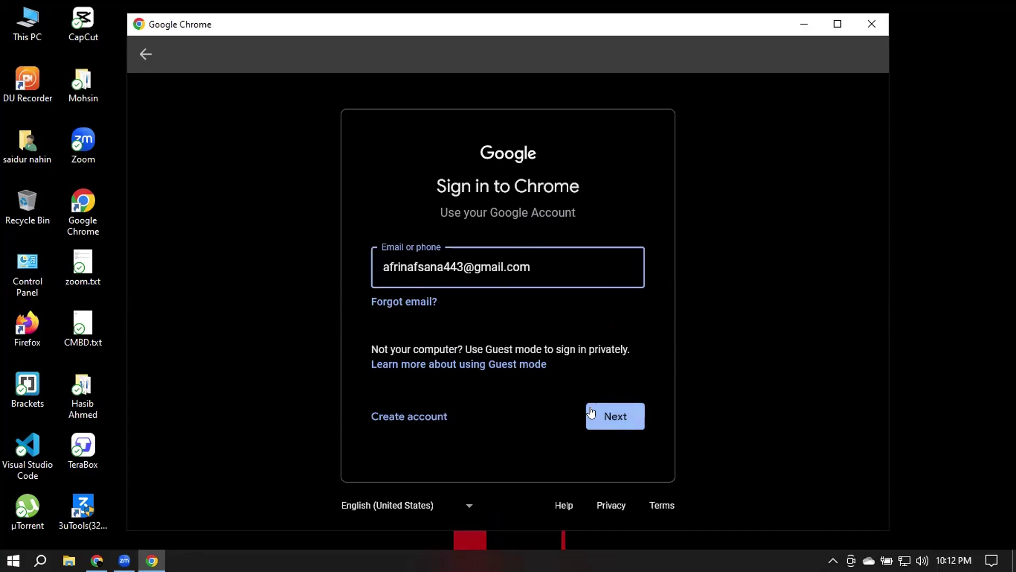
click(590, 409)
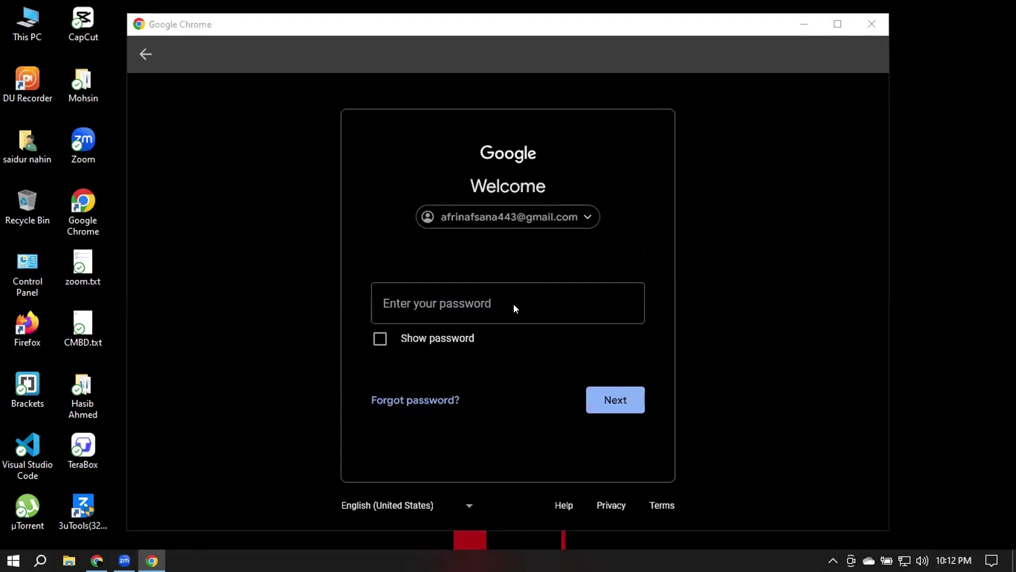
Enter the account password, turn on sync, and maximize the new profile's window
click(434, 302)
key(ctrl+v)
click(627, 394)
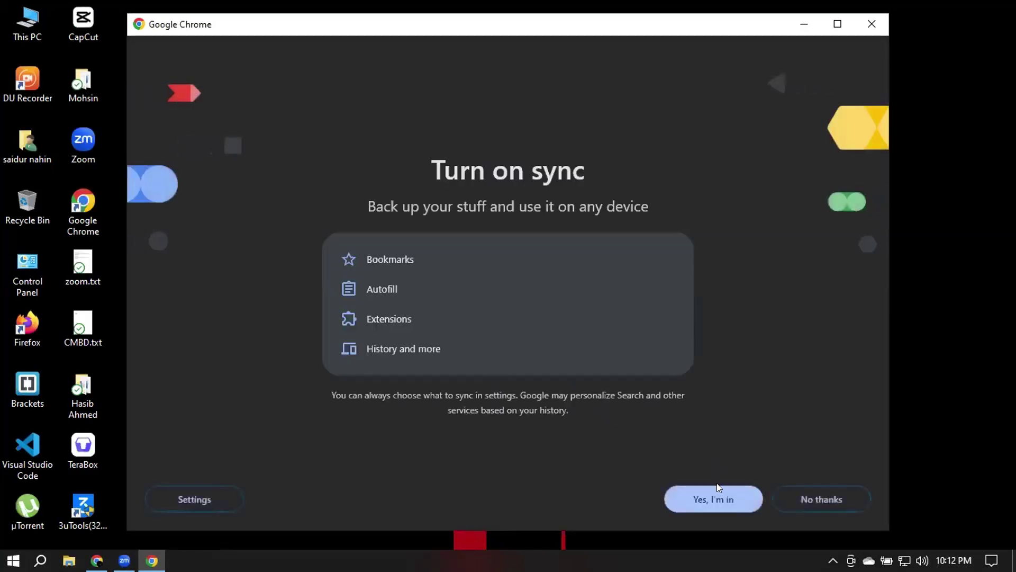
click(717, 482)
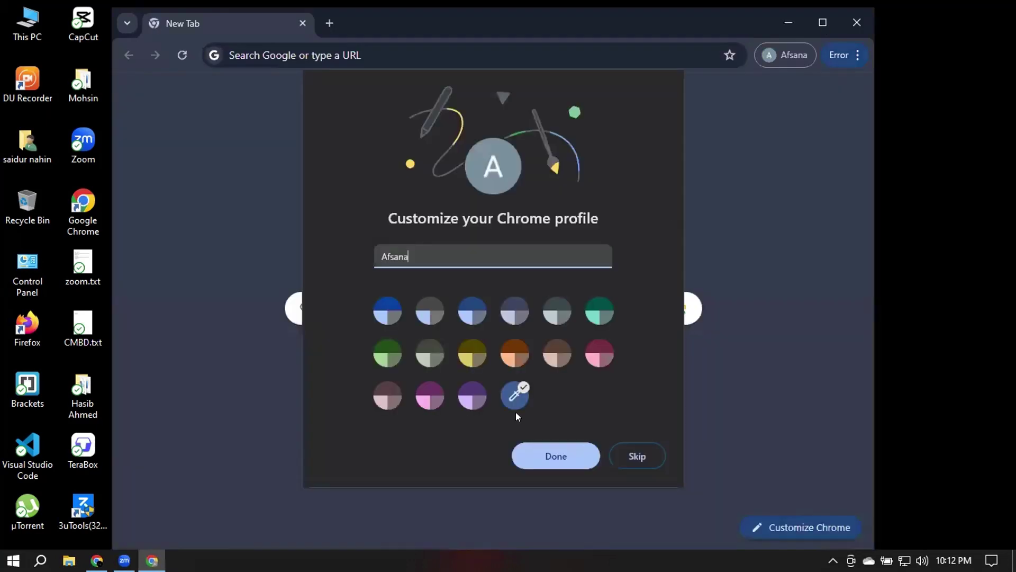
key(Return)
click(822, 24)
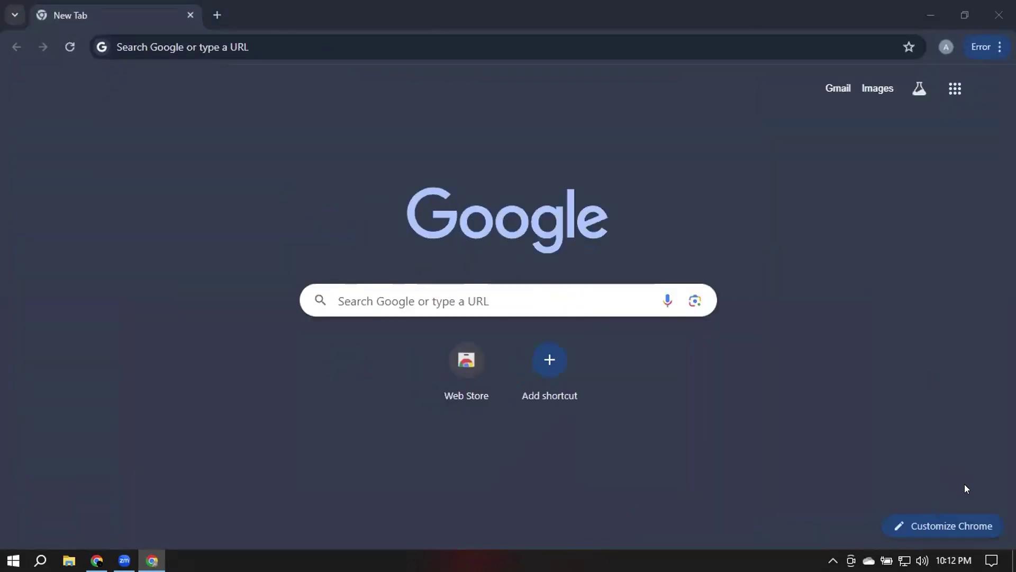
Open Gmail for the signed-in account and dismiss the Chat and Meet popup
click(839, 89)
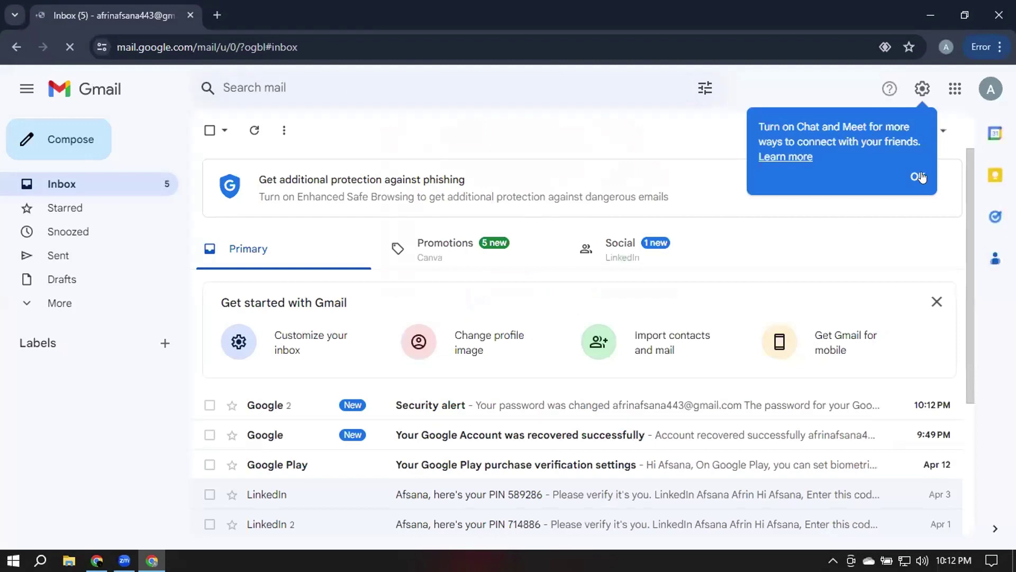
click(918, 177)
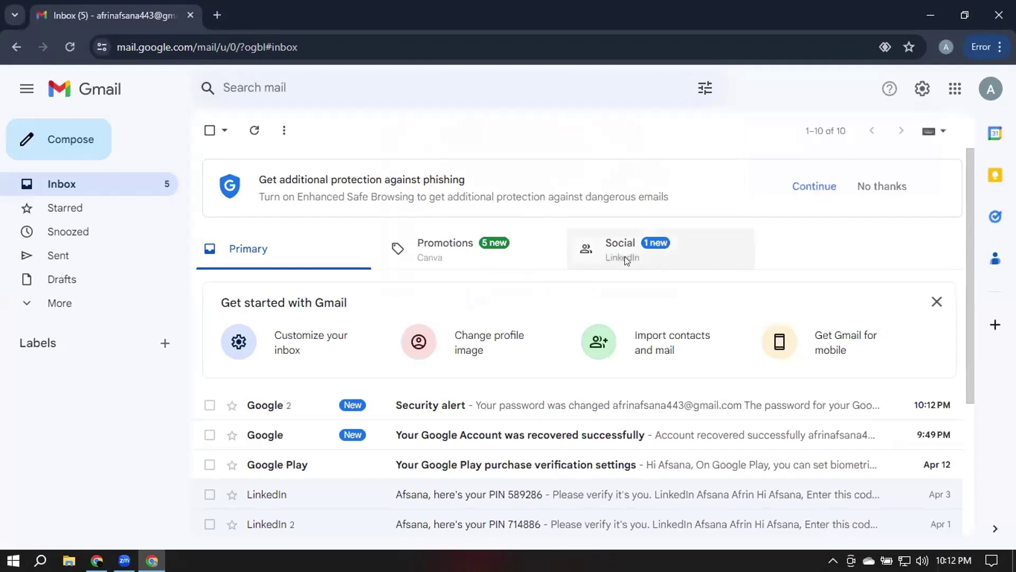
scroll(415, 289, down, 4)
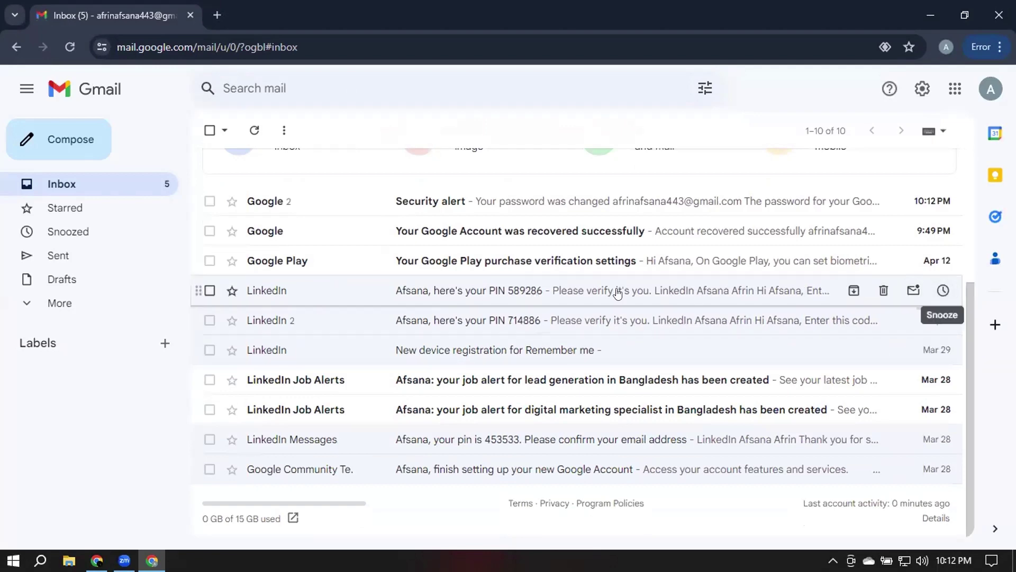
scroll(580, 259, up, 4)
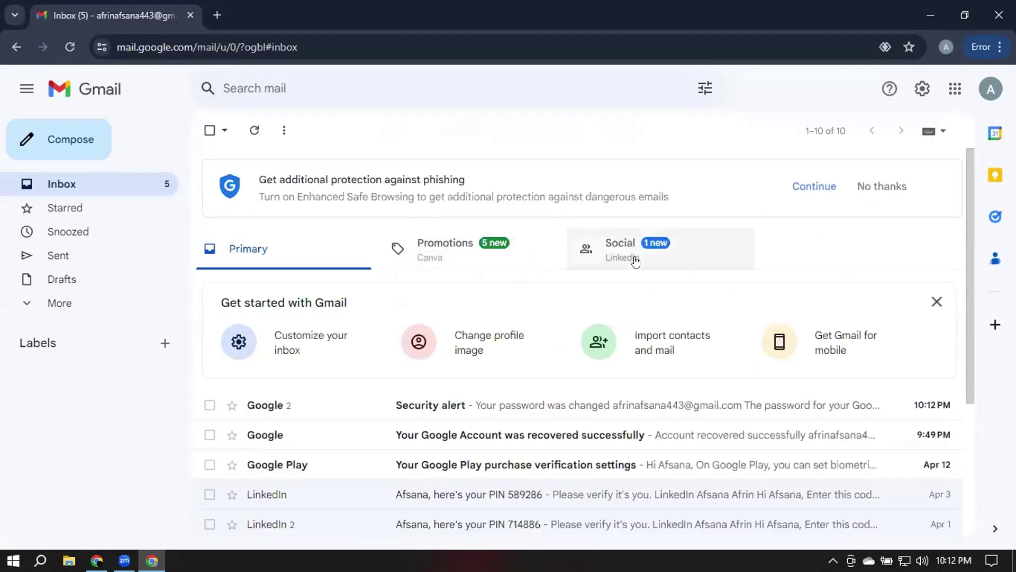
Look over LinkedIn's emails under Social, return to Primary, and open a new tab
click(633, 256)
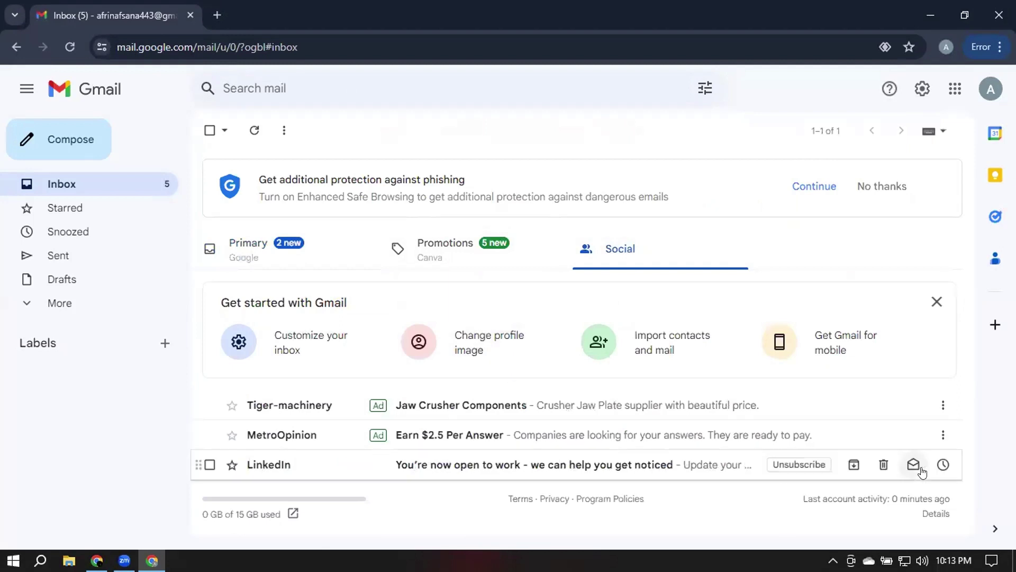
click(279, 248)
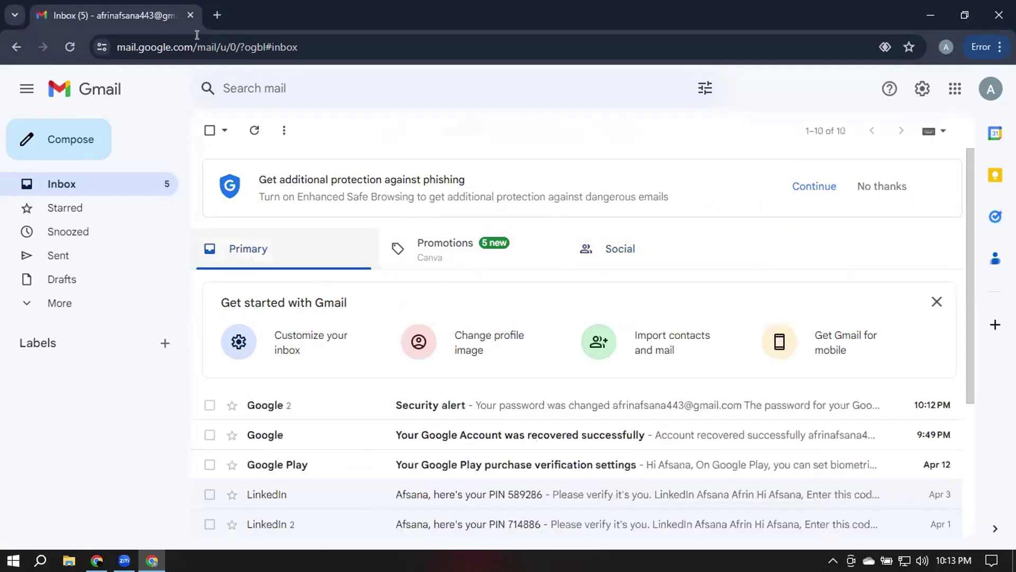
click(218, 14)
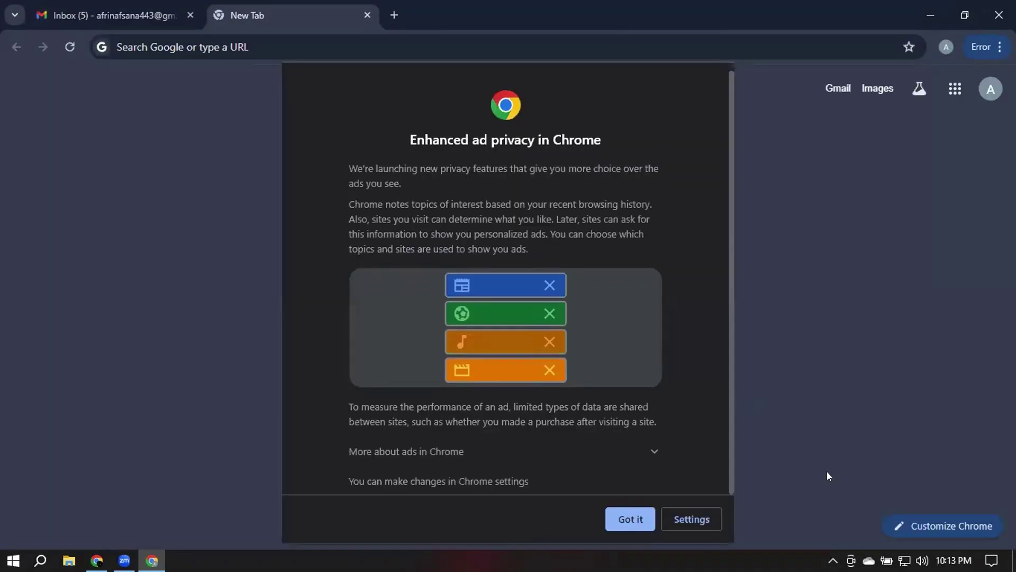
Dismiss the ad privacy notice and load linkedin.com in the new tab
key(Escape)
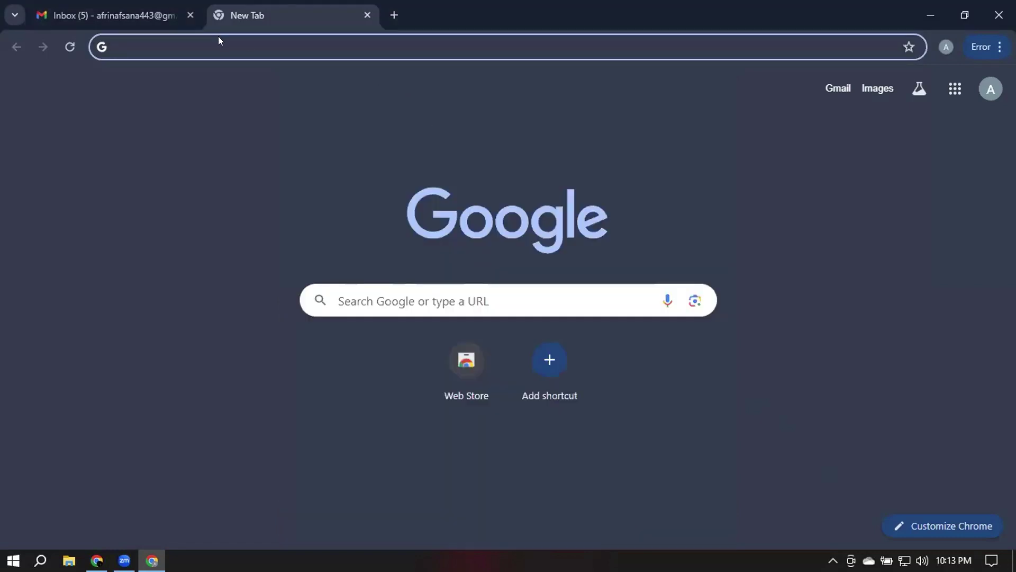
click(218, 40)
text(li)
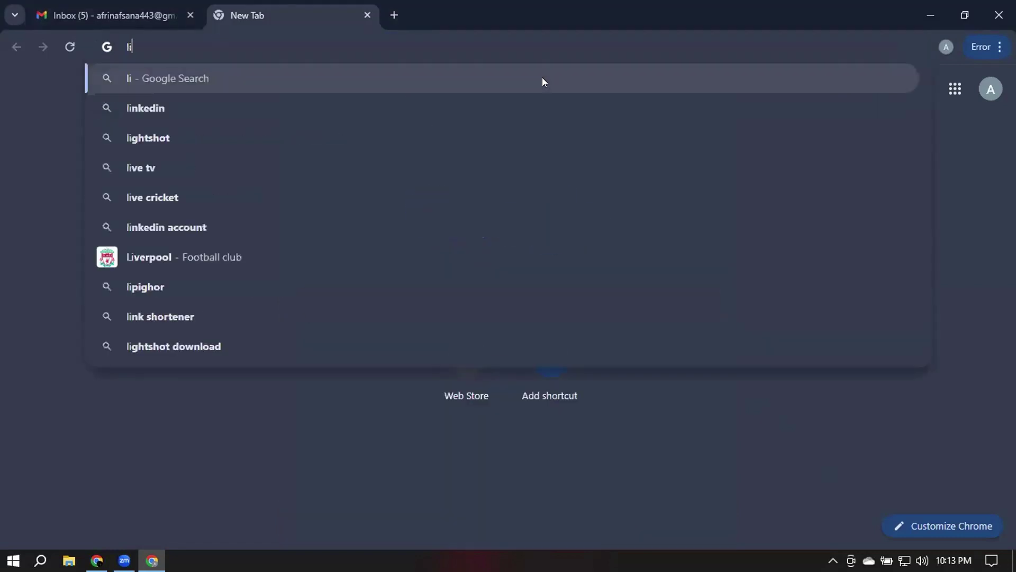
text(nkedin)
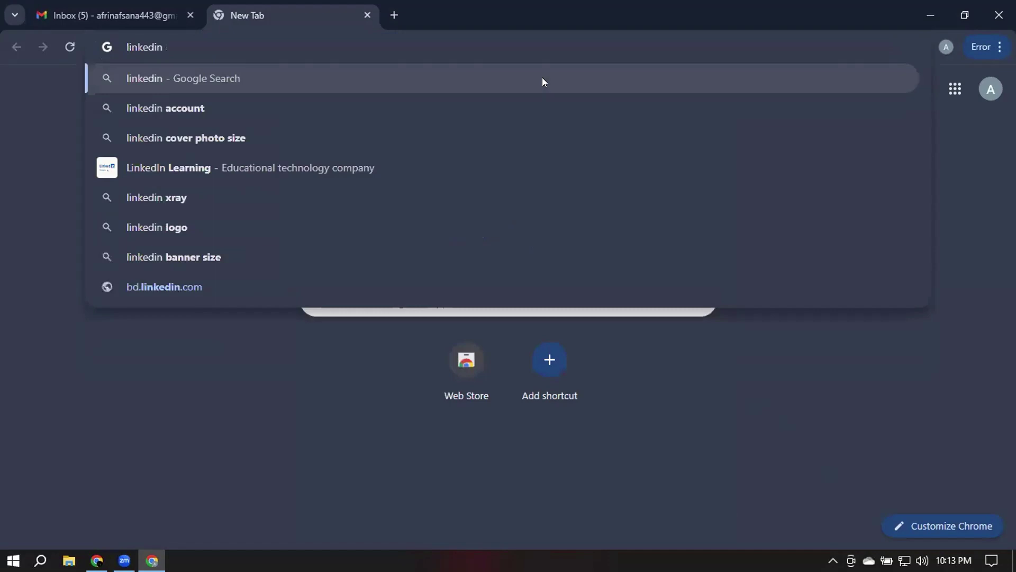
text(.com)
key(Return)
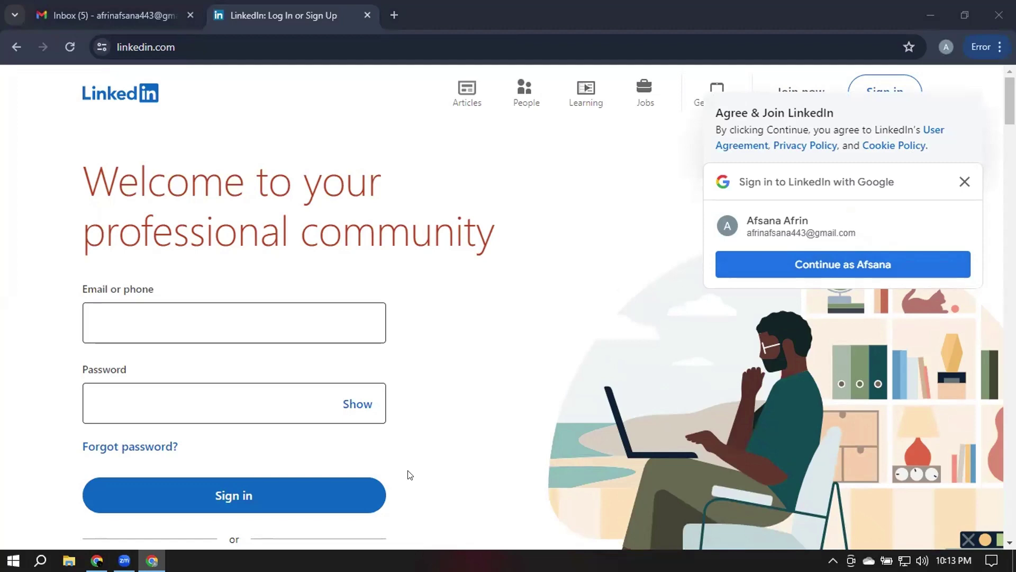
Sign in to LinkedIn with the account's email address and the pasted password
click(202, 326)
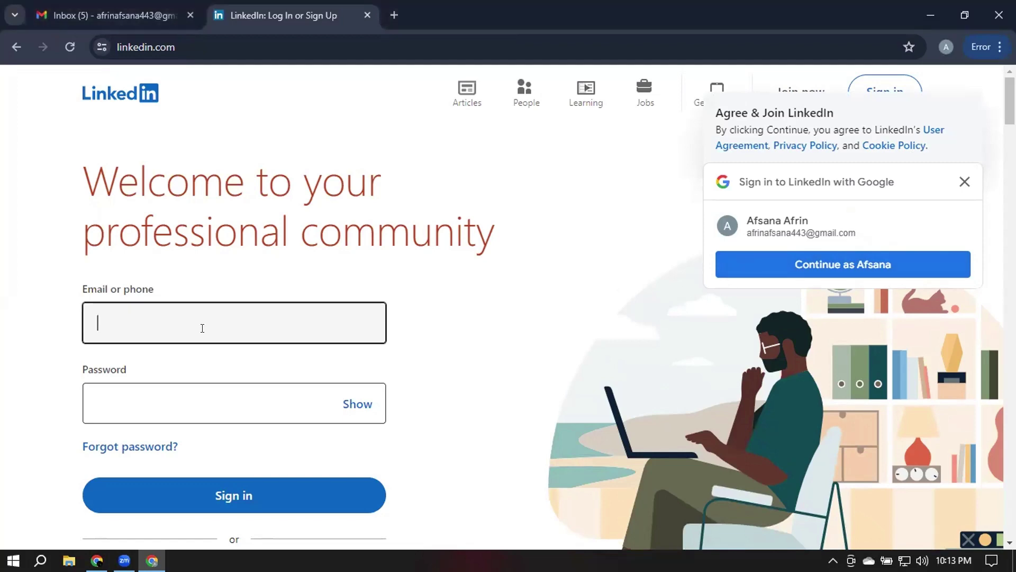
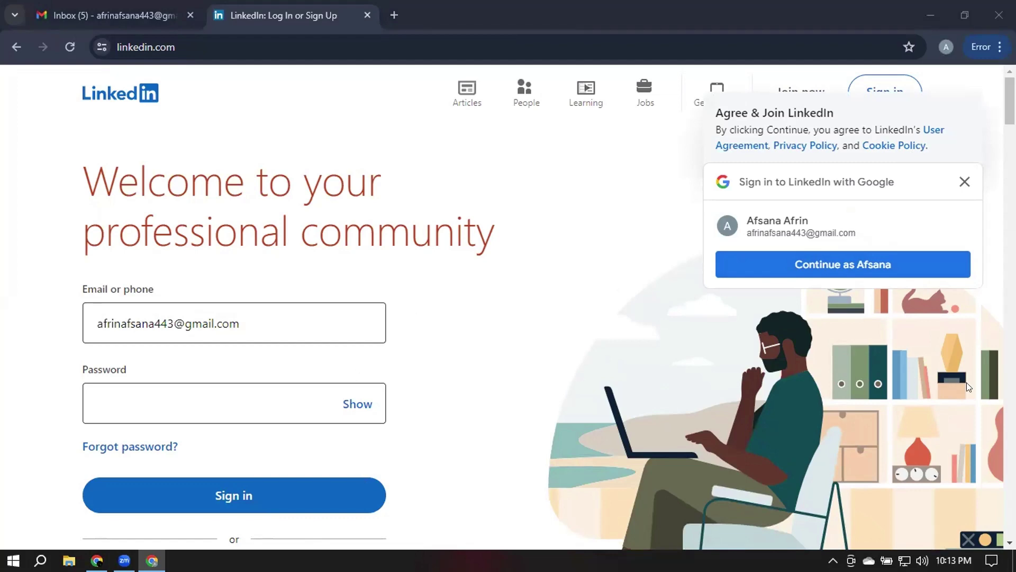
click(159, 403)
key(ctrl+v)
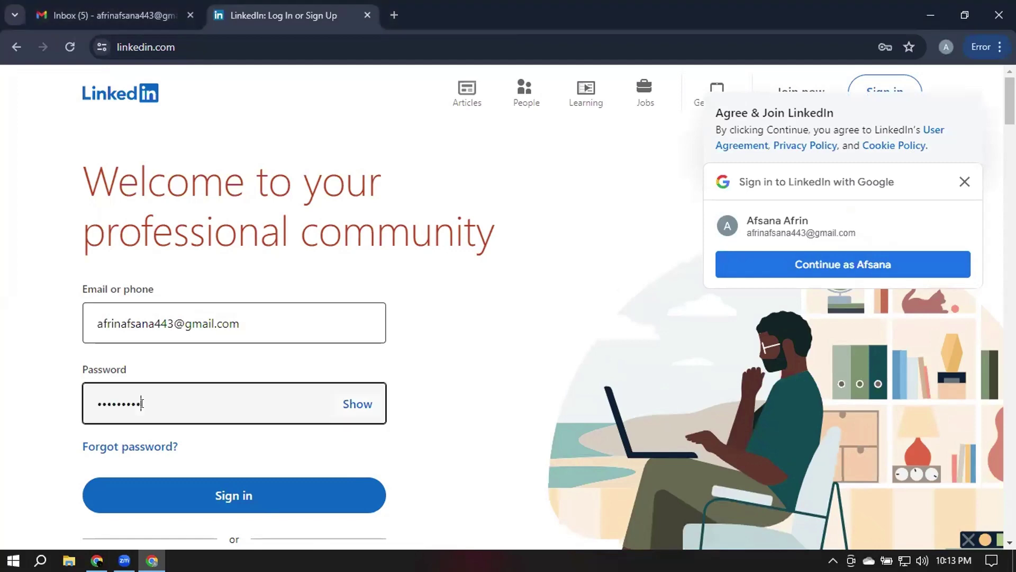
click(221, 487)
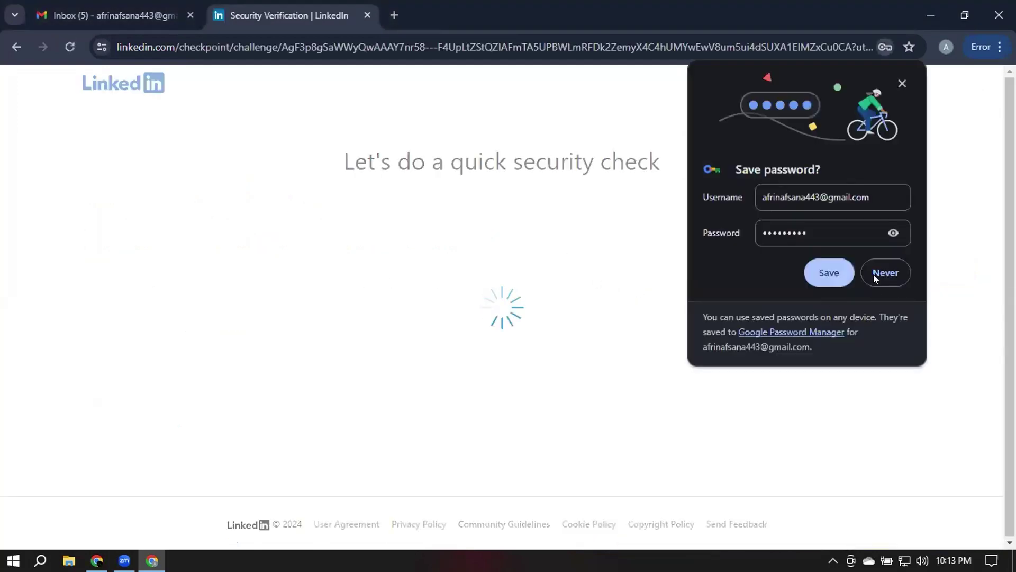
Decline saving the password and pass the upright-buffalo security check
click(878, 271)
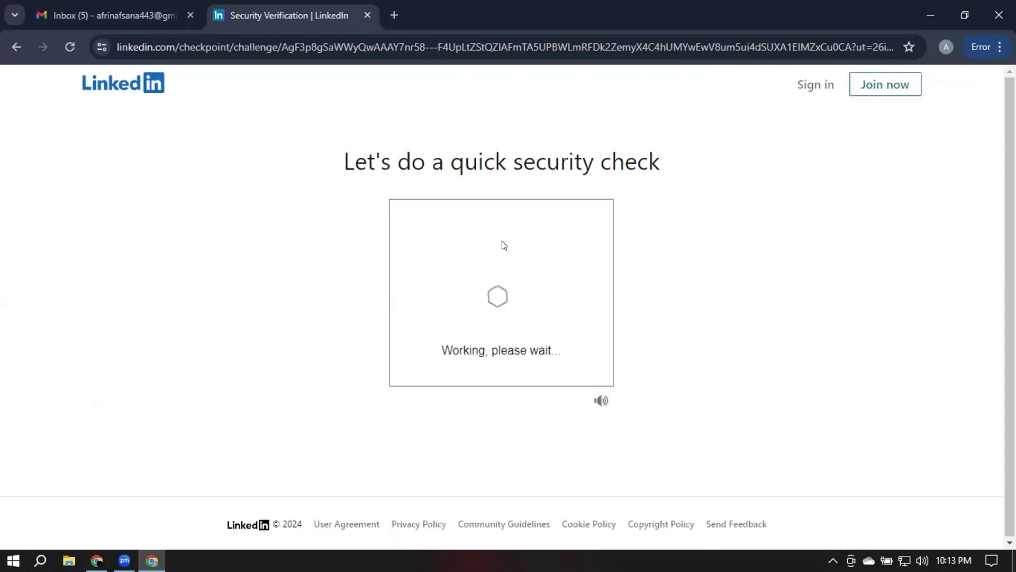
click(503, 346)
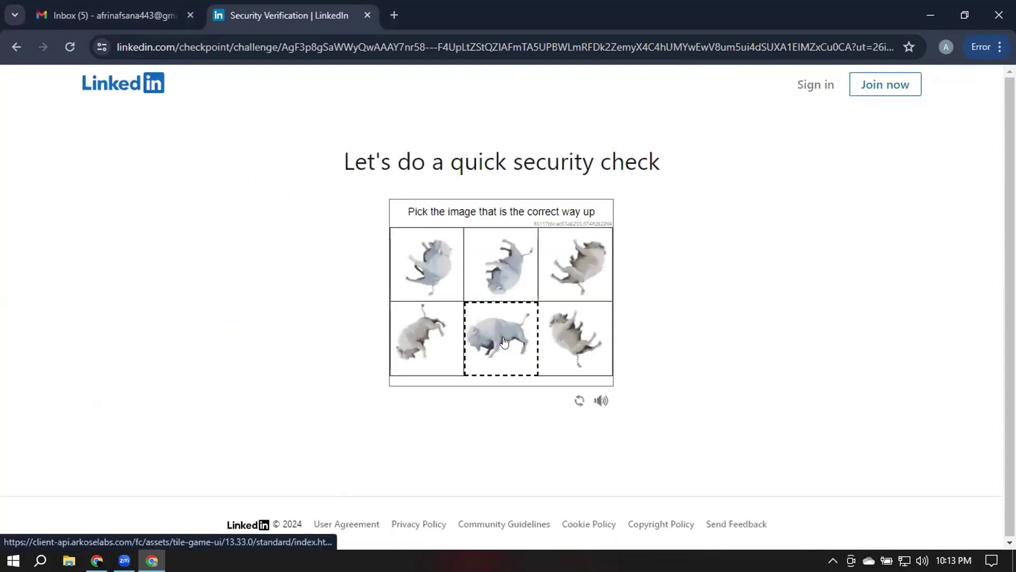
click(504, 341)
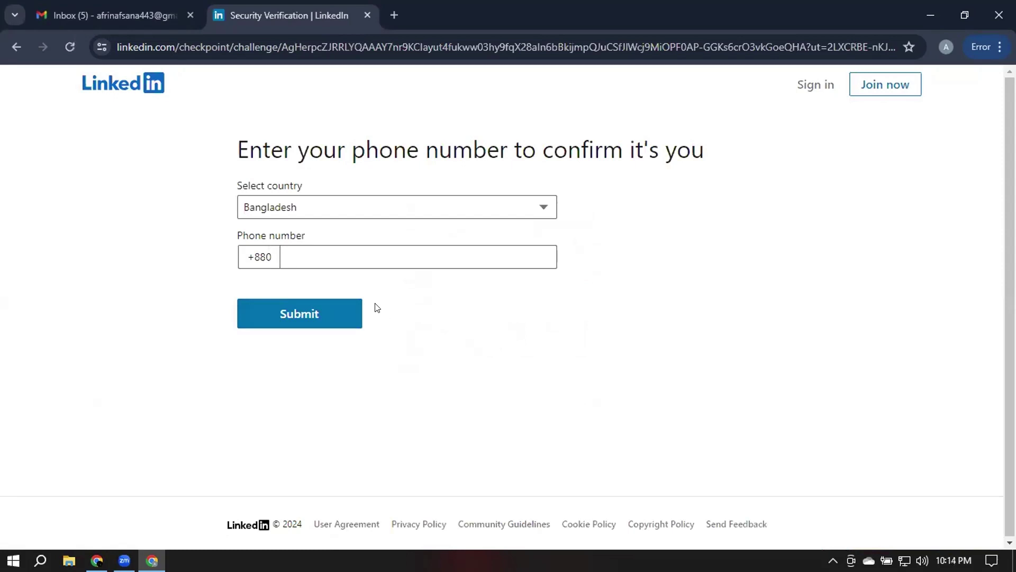
Select the Phone number field on the confirmation form, then switch to the Gmail inbox
click(352, 255)
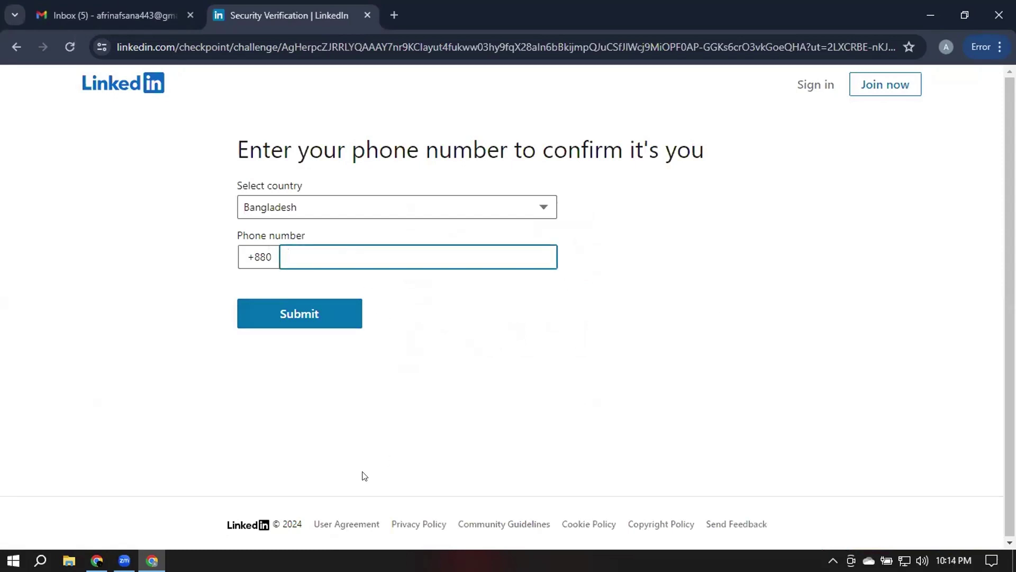
click(111, 15)
scroll(601, 302, down, 3)
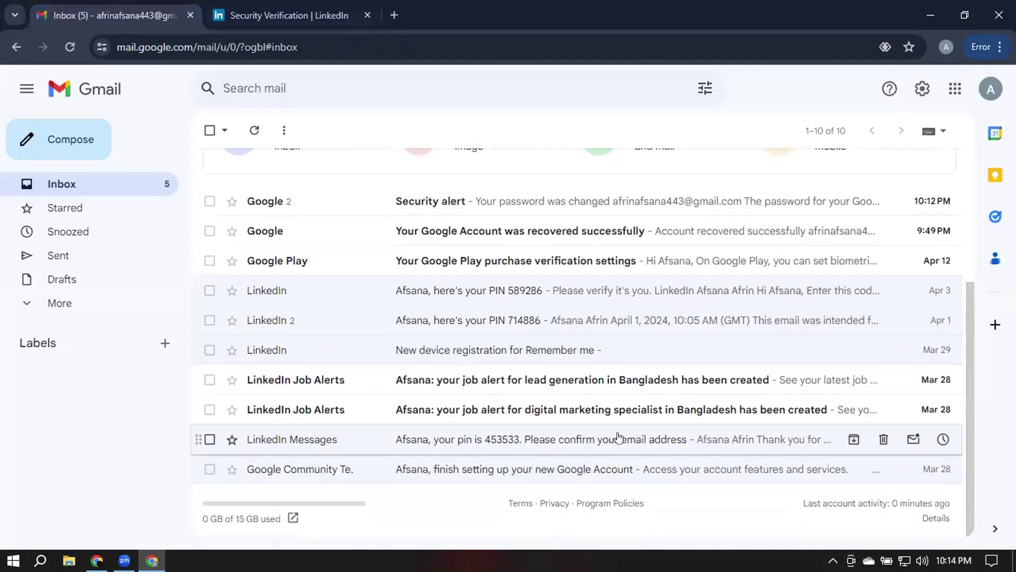
Open LinkedIn's PIN email, confirm the email address, and dismiss the Google sign-in popup
click(680, 441)
scroll(711, 362, down, 2)
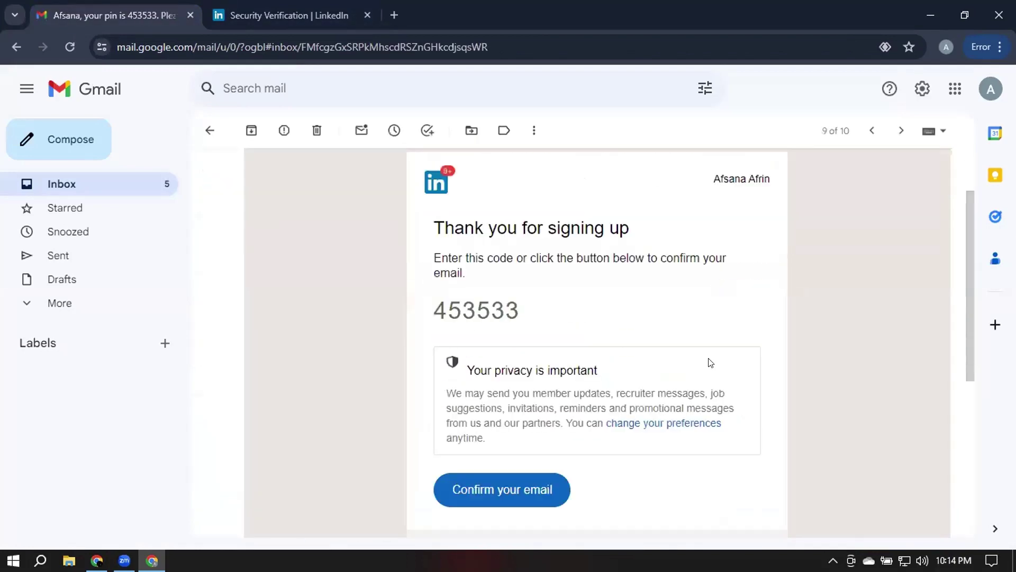
scroll(710, 362, down, 5)
scroll(712, 243, up, 3)
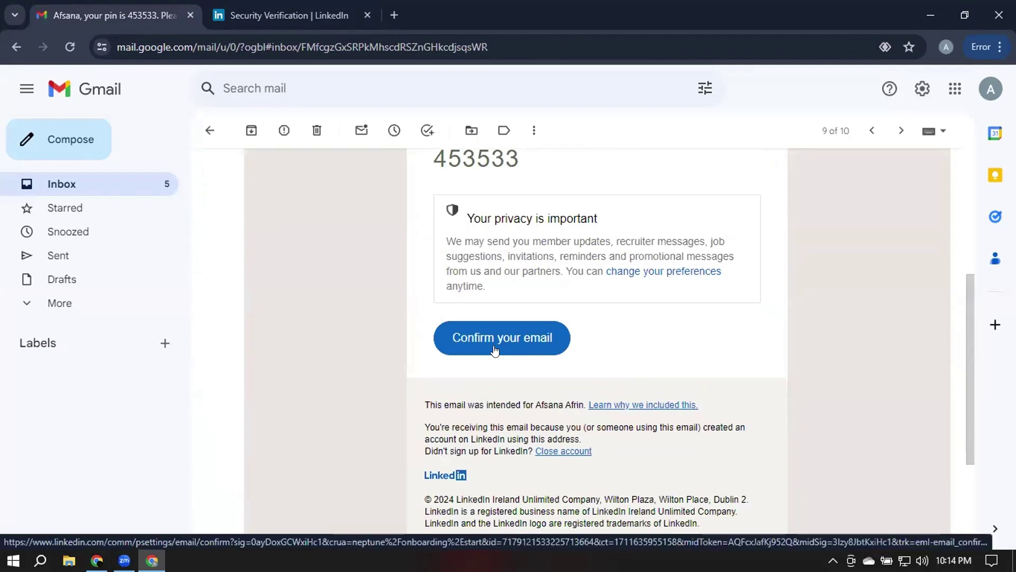
click(495, 350)
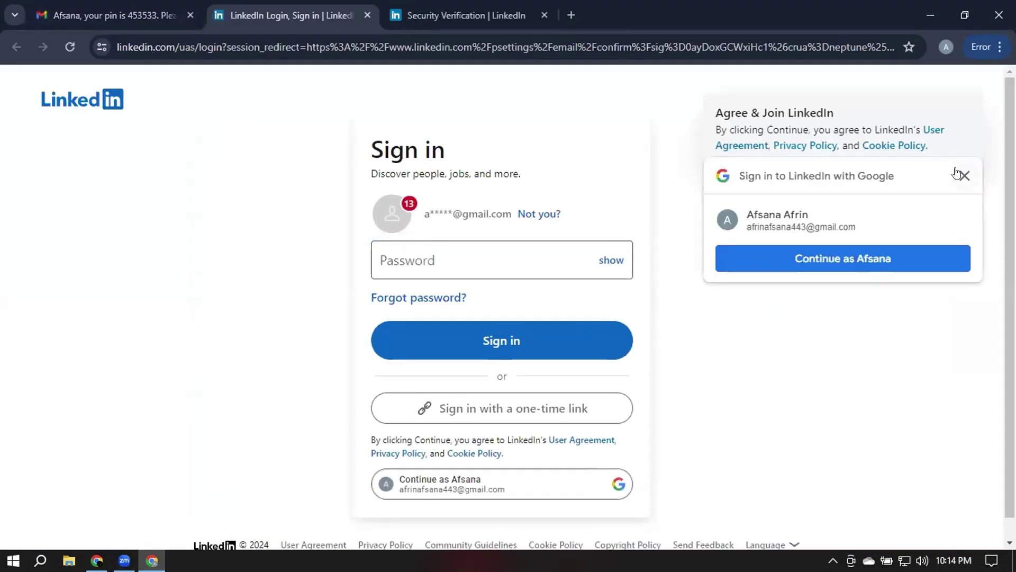
click(965, 176)
Have LinkedIn resend a one-time sign-in link email, then return to the Gmail inbox
click(464, 413)
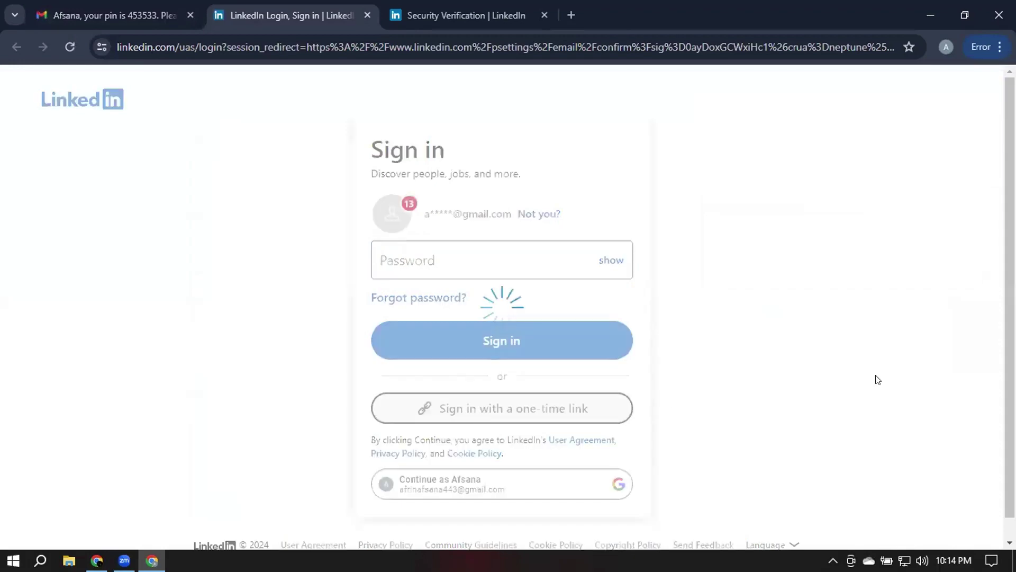
click(539, 394)
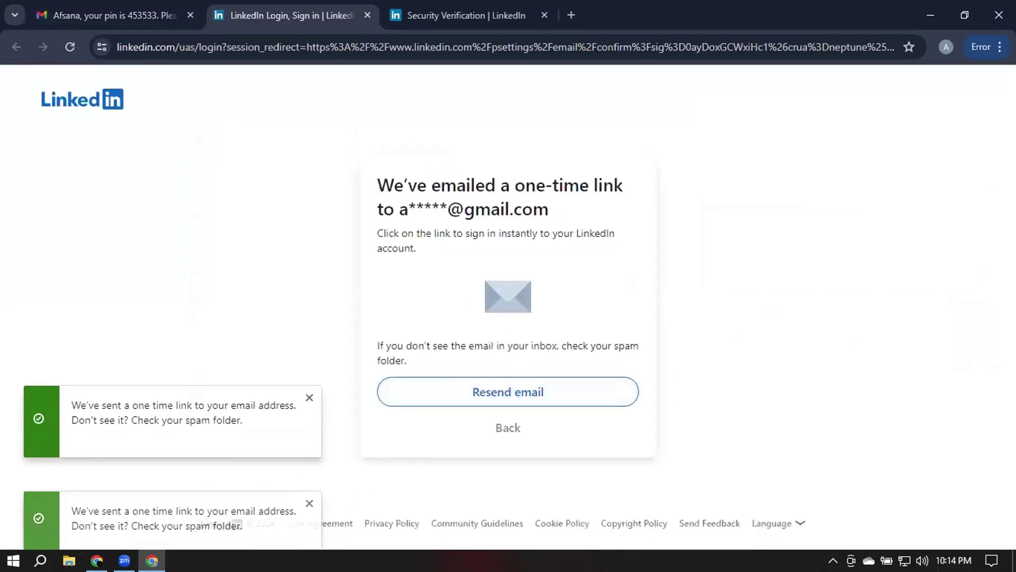
click(98, 8)
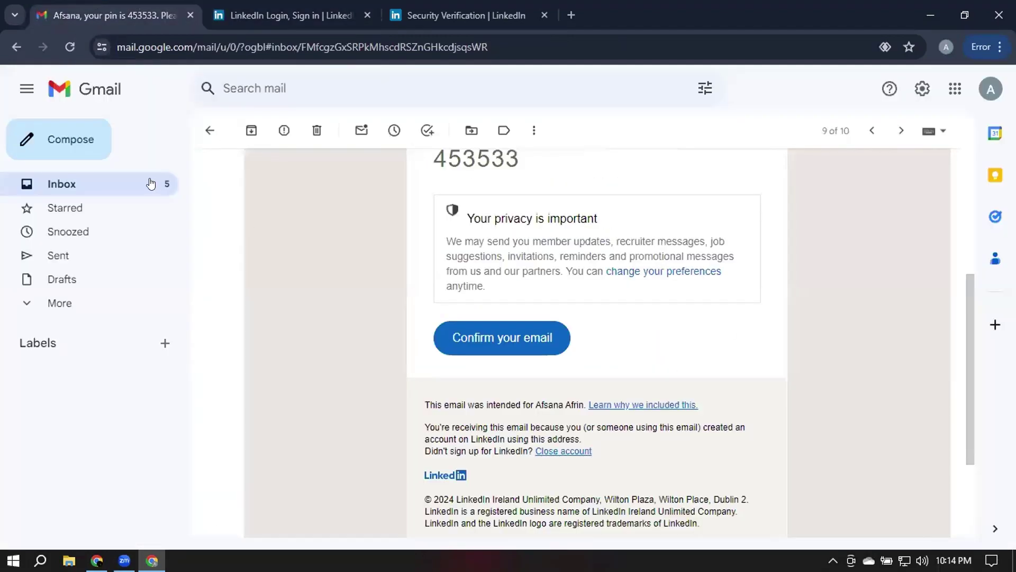
click(210, 130)
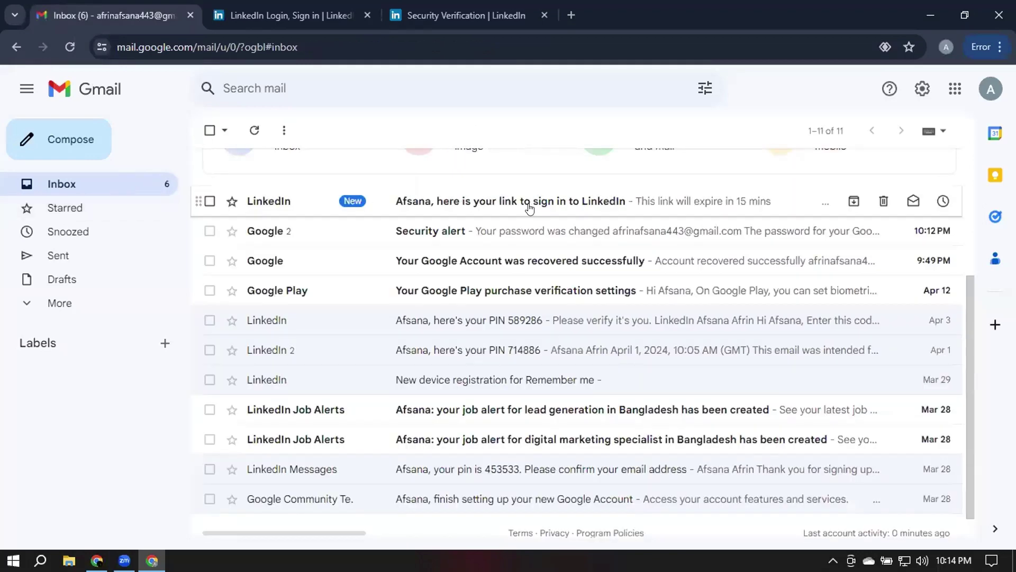
Open the new one-time link email and follow its Sign in link
click(531, 209)
scroll(577, 268, down, 7)
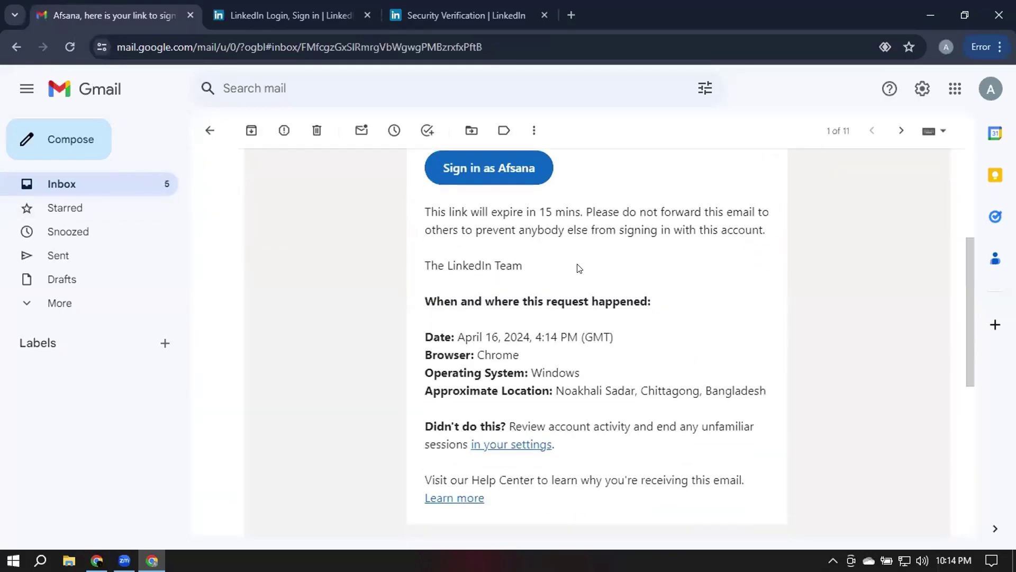
scroll(592, 248, up, 3)
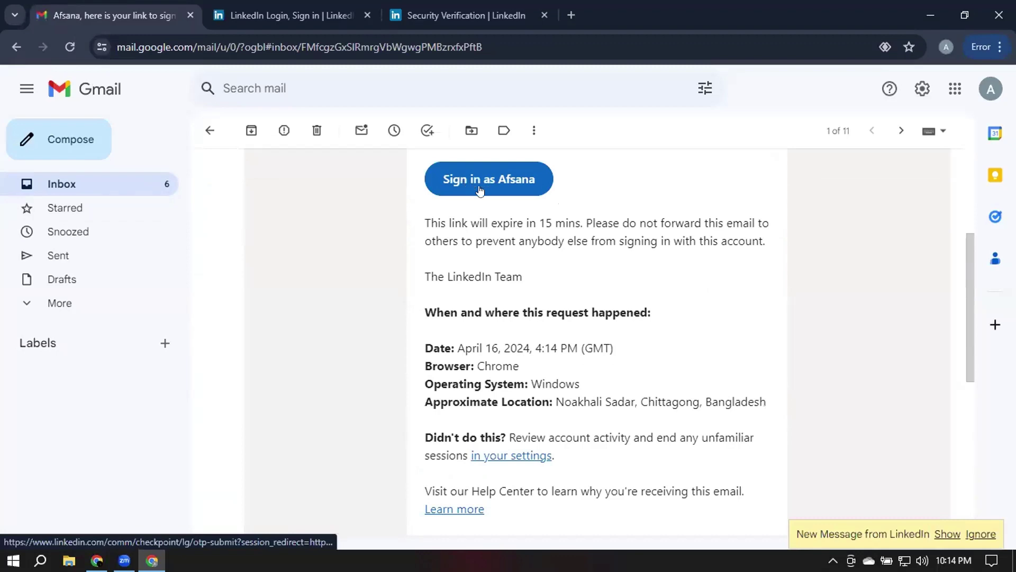
scroll(561, 323, up, 2)
scroll(579, 316, down, 1)
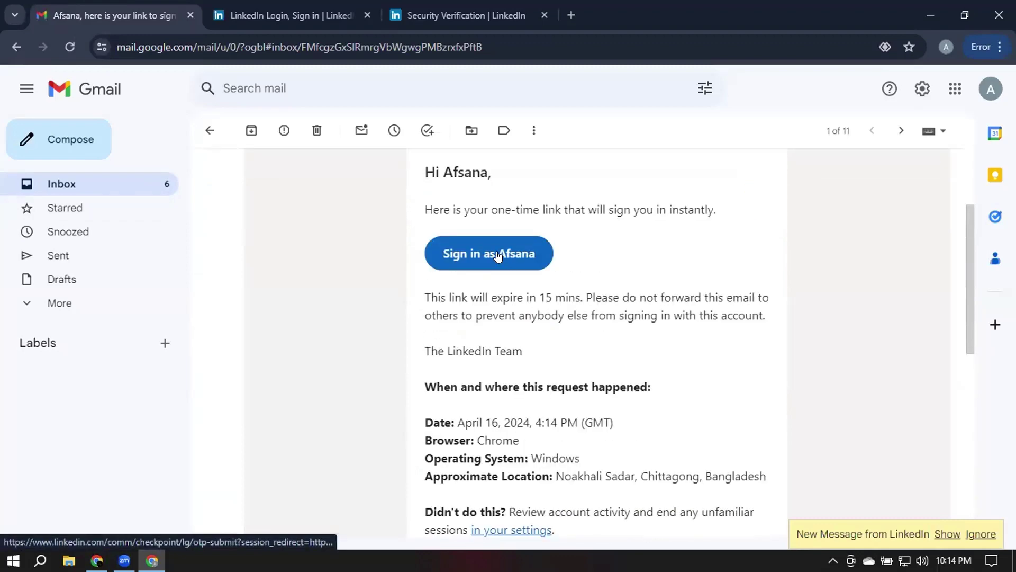
click(498, 256)
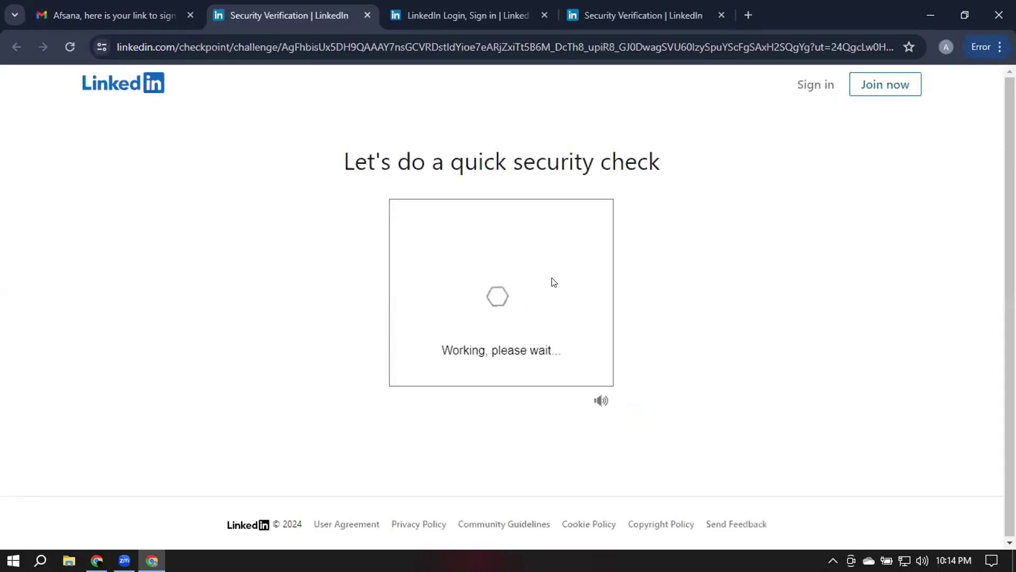
Solve the upright-buffalo check, close the extra login tab, and start government-ID verification
click(498, 352)
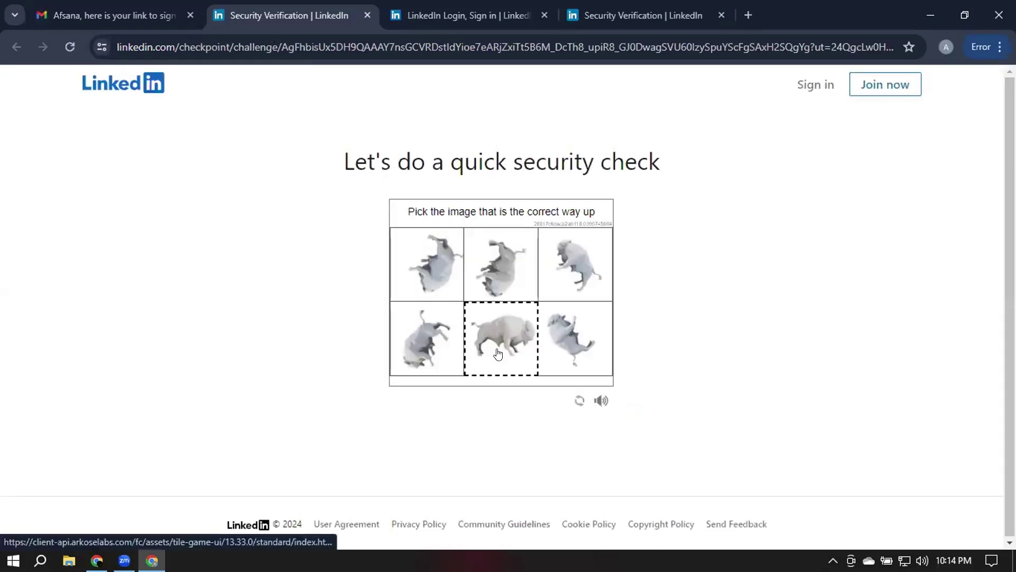
click(502, 346)
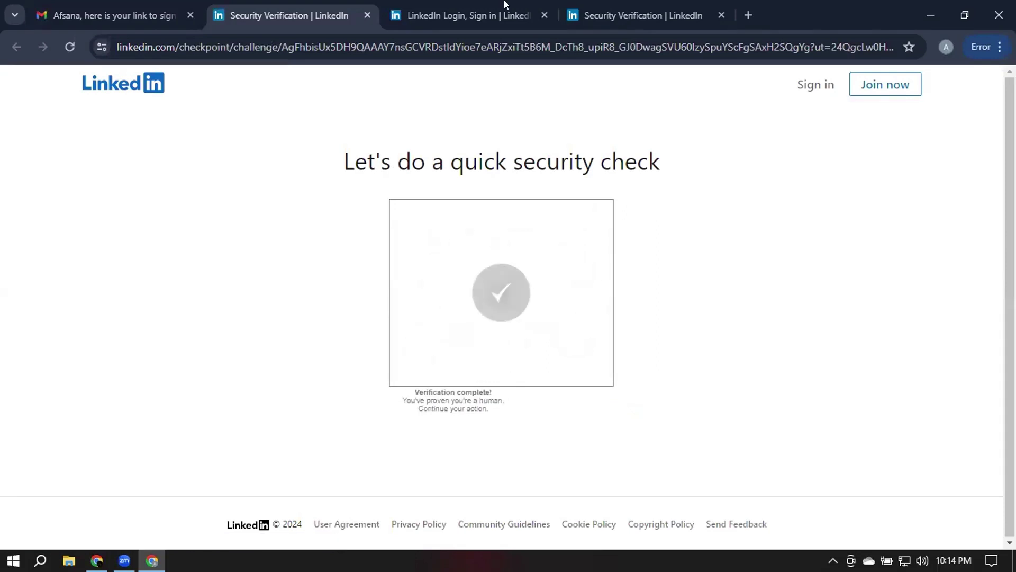
click(544, 15)
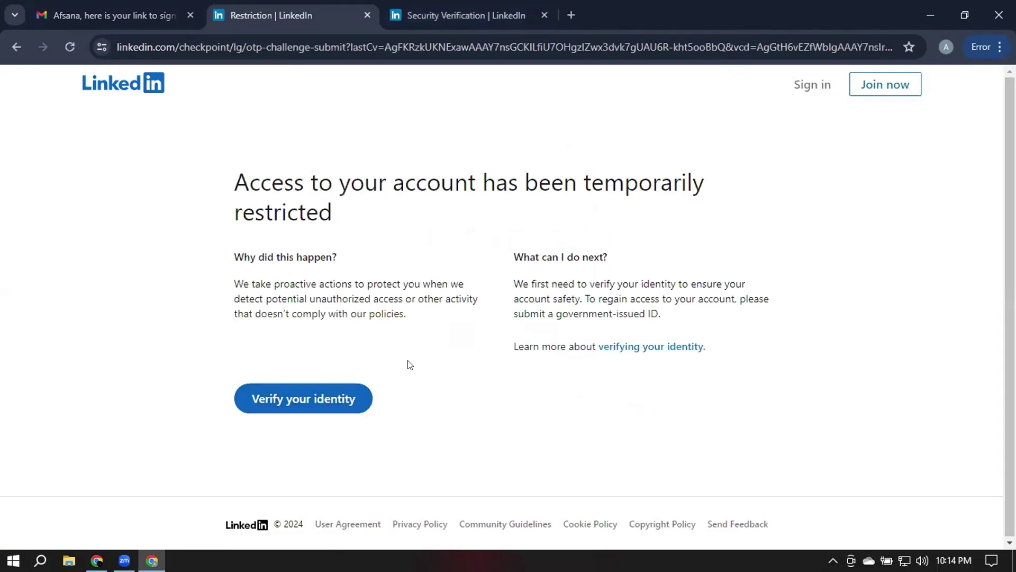
click(306, 400)
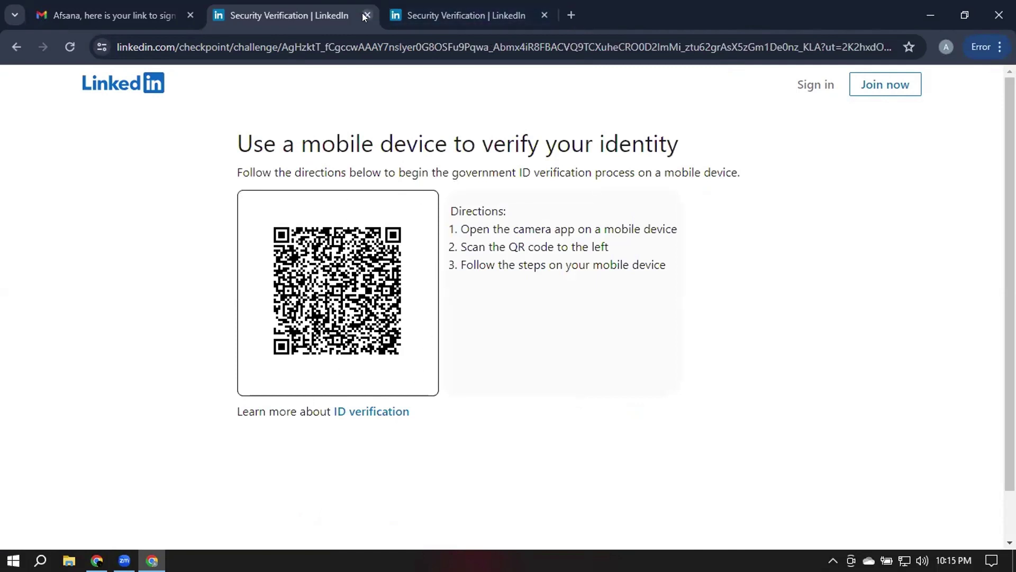
Close the leftover verification tabs, reload linkedin.com in a fresh tab, and return to Gmail
click(567, 16)
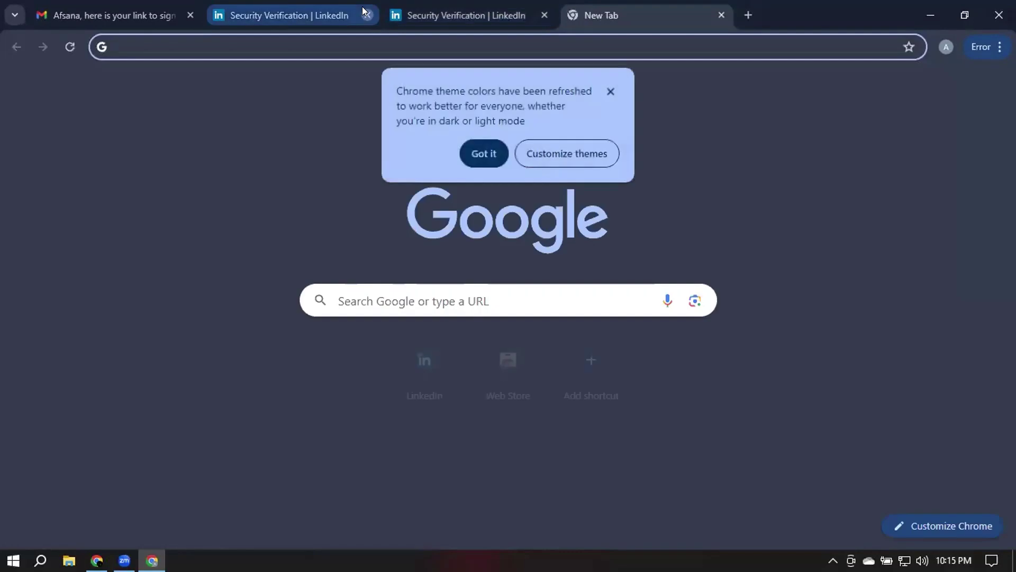
click(368, 15)
click(363, 15)
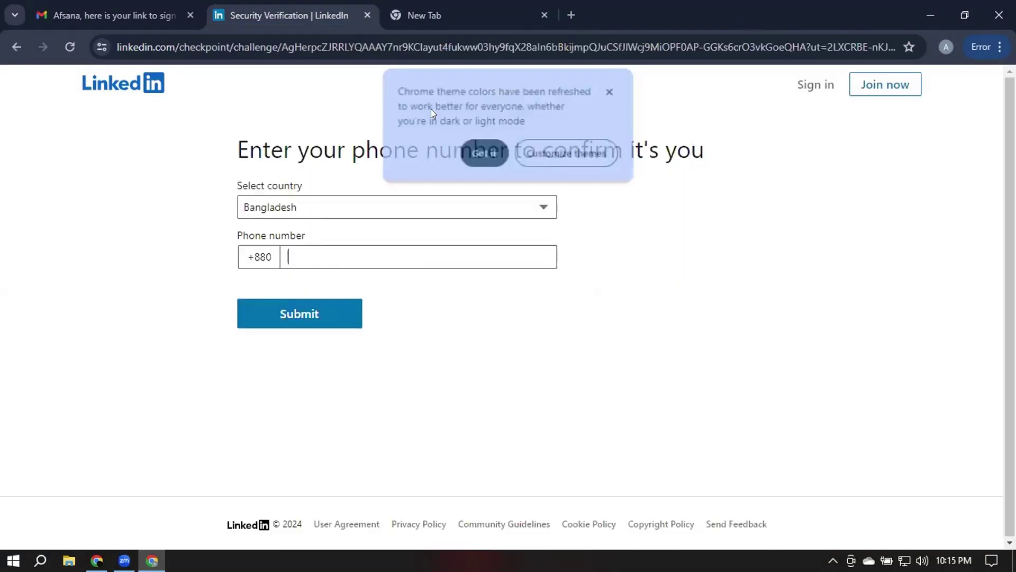
key(ctrl+w)
text(l)
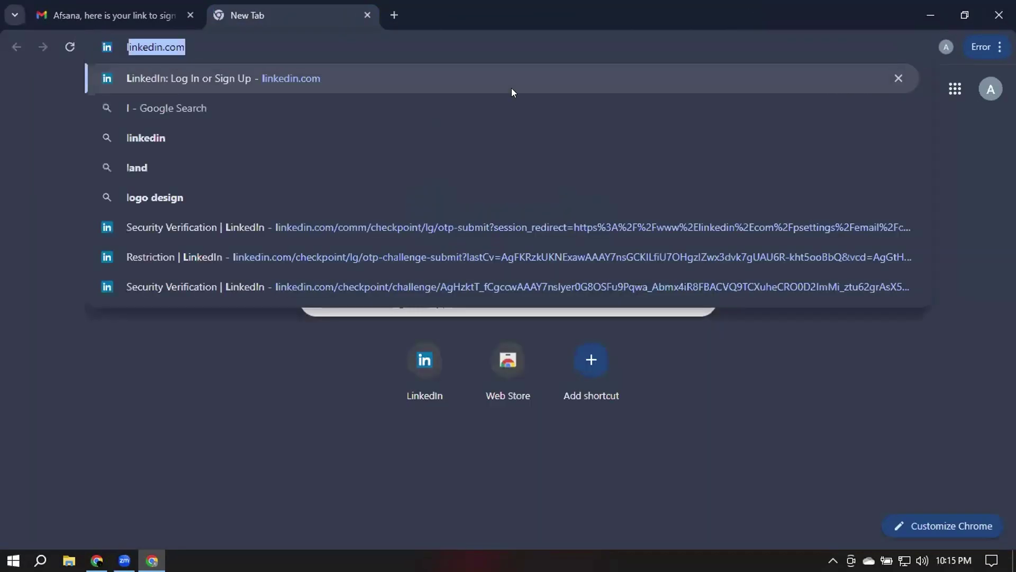
text(inke)
key(Return)
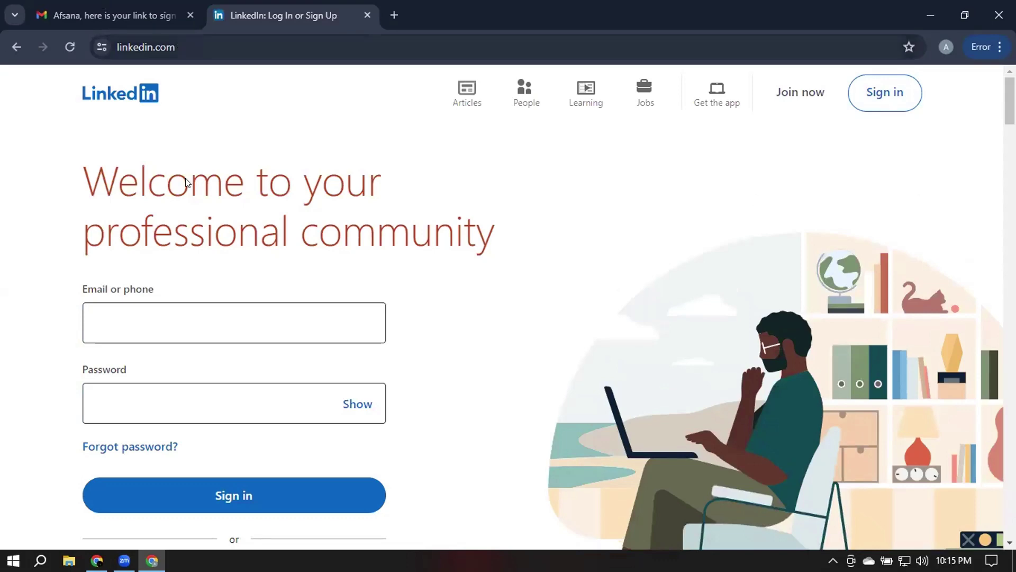
click(106, 12)
Open LinkedIn's one-time sign-in email from the inbox and follow its 15-minute Sign in link
click(212, 131)
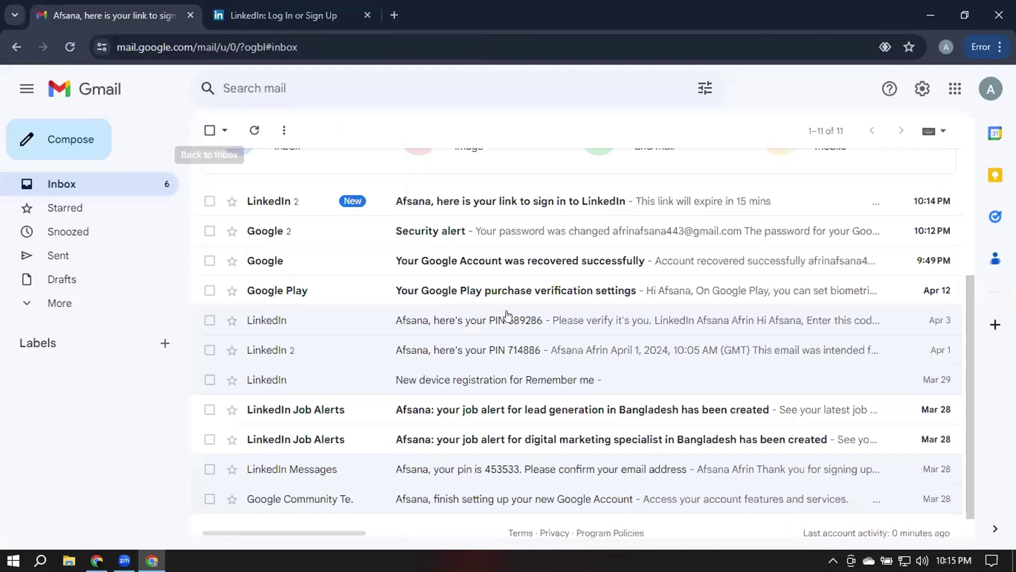
scroll(497, 389, up, 3)
click(519, 409)
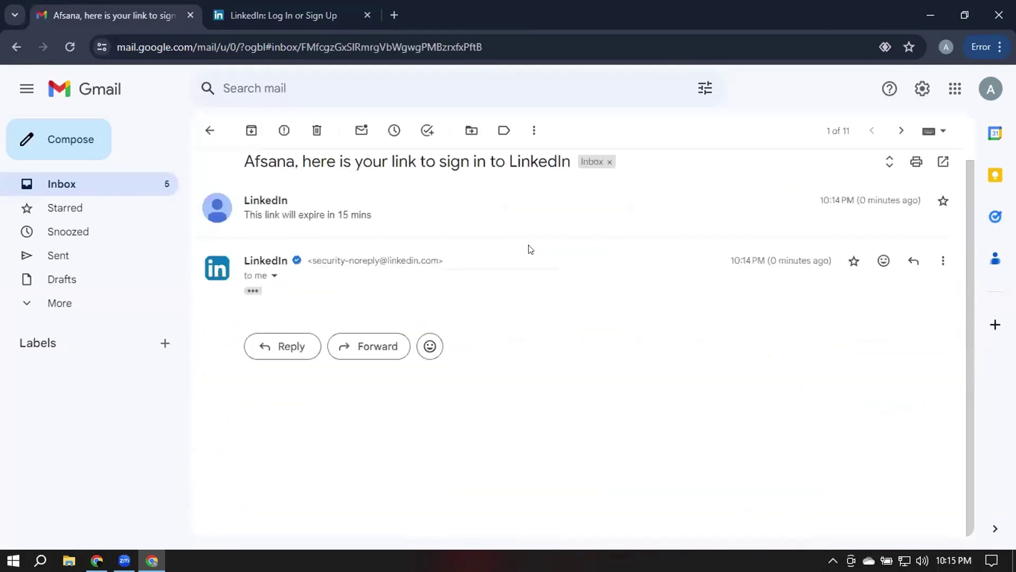
scroll(529, 249, down, 3)
scroll(541, 250, down, 2)
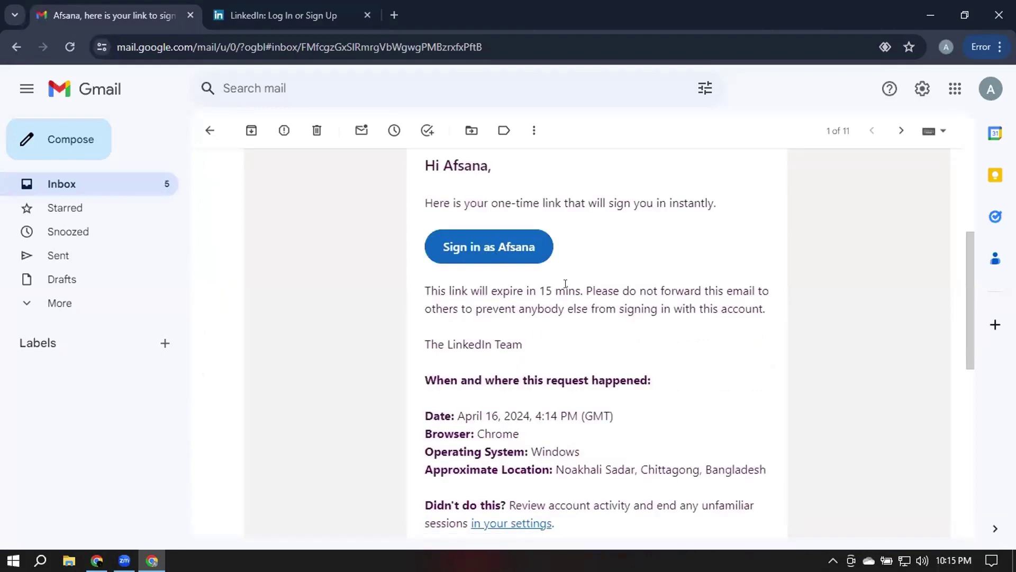
drag(471, 292, 582, 293)
shift+click(425, 292)
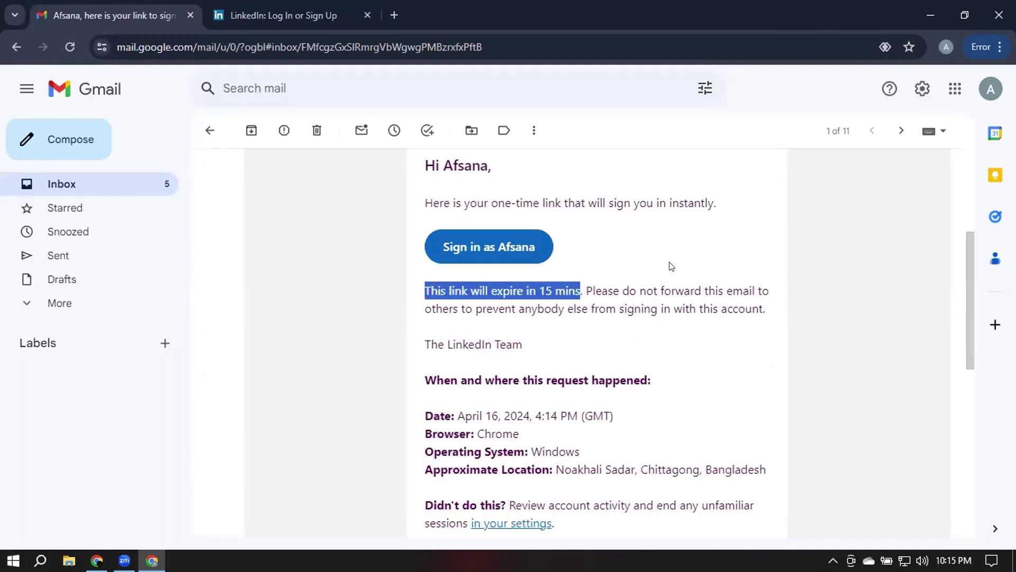
click(489, 246)
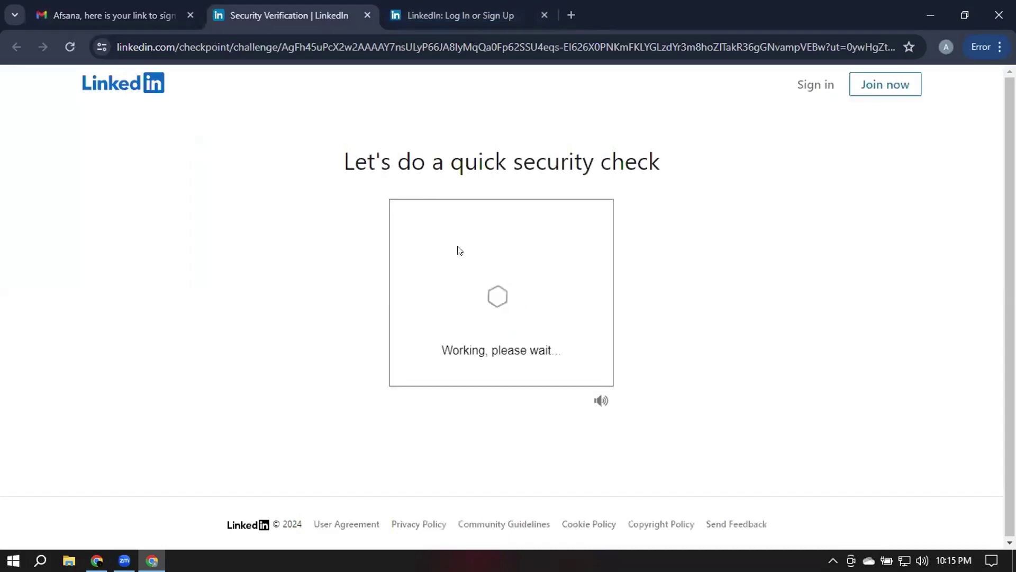
Solve the upright-image check, proceed to Verify your identity, and open the ID verification help link
click(506, 349)
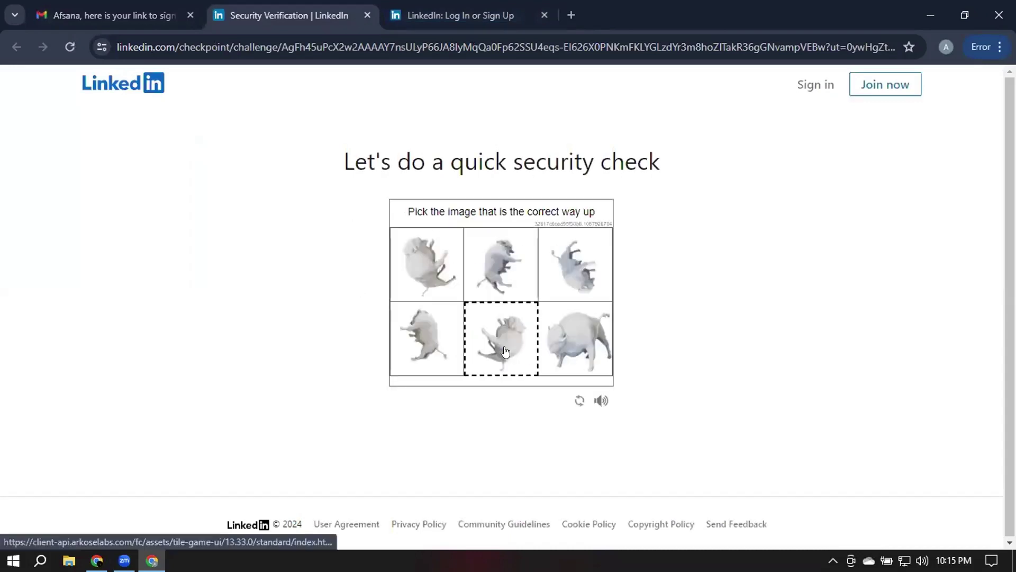
click(573, 348)
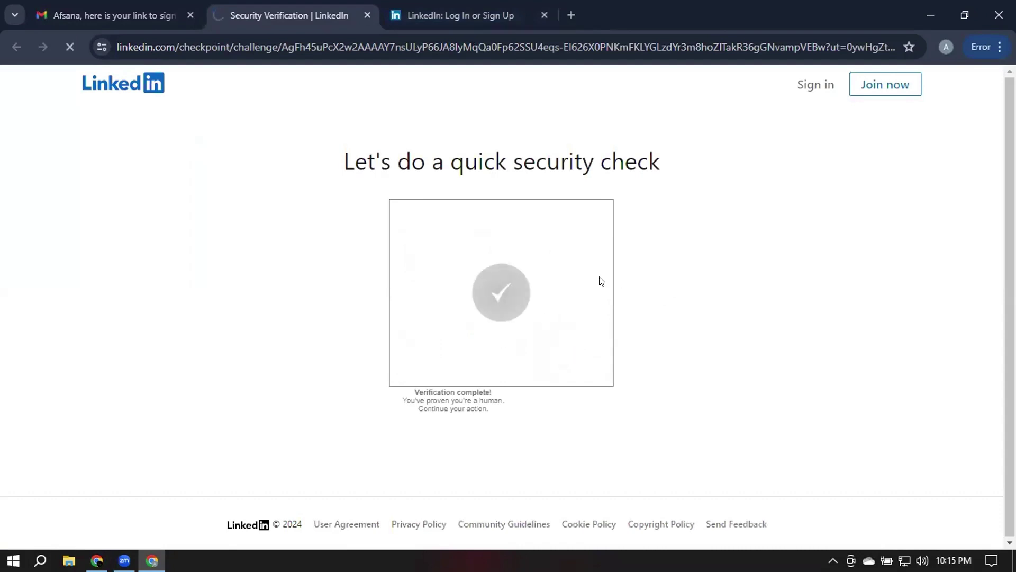
click(297, 402)
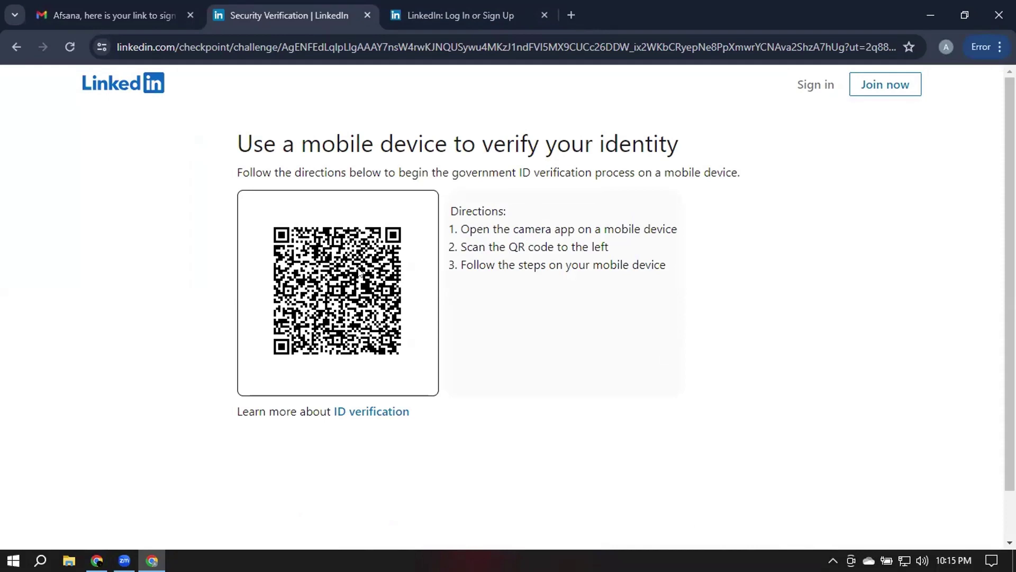
click(373, 411)
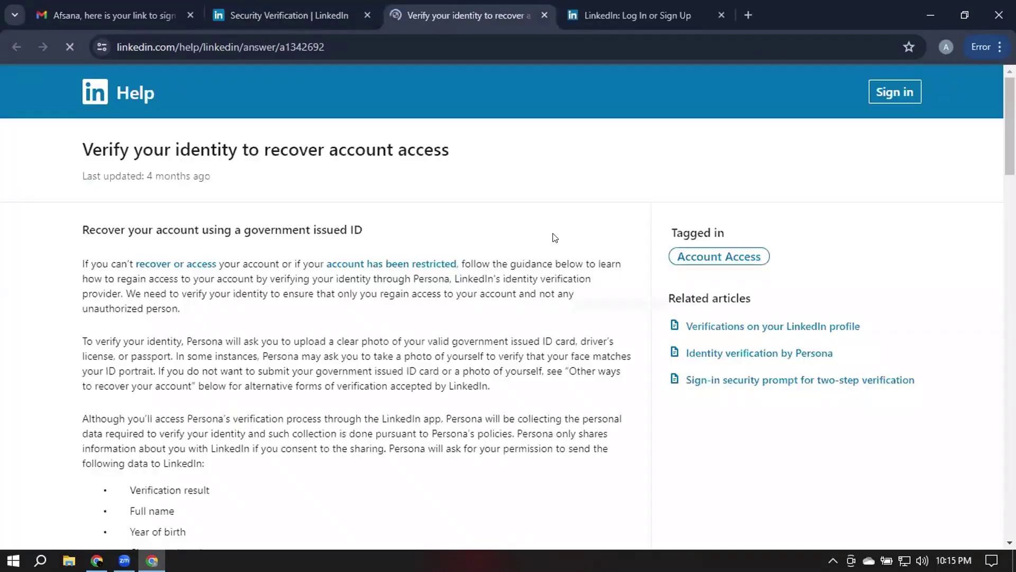
Read through the article's accepted and rejected ID examples and Other ways section, then return to Gmail
scroll(552, 236, down, 3)
scroll(345, 264, down, 12)
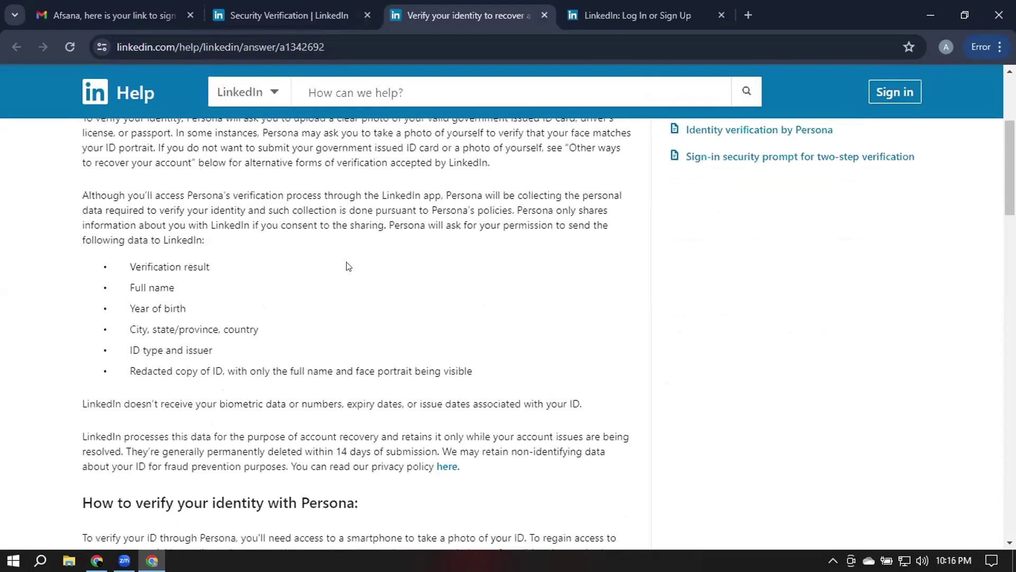
scroll(344, 259, down, 4)
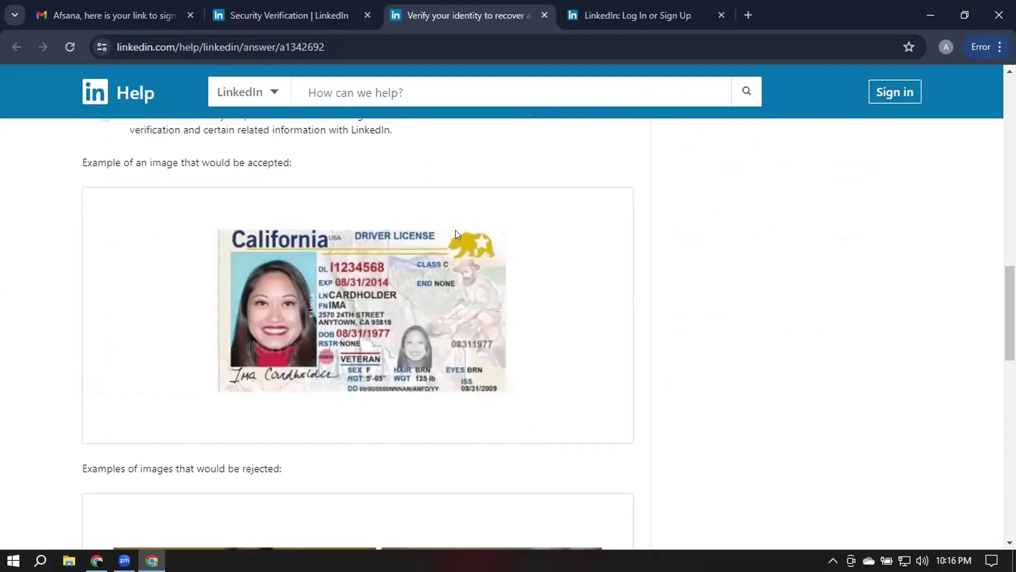
scroll(267, 274, down, 8)
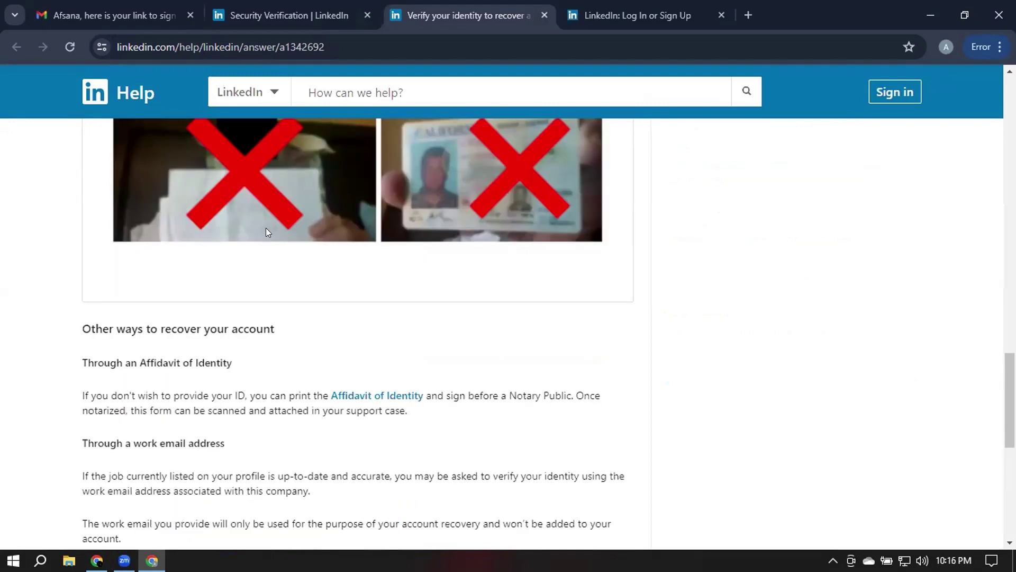
scroll(211, 230, up, 1)
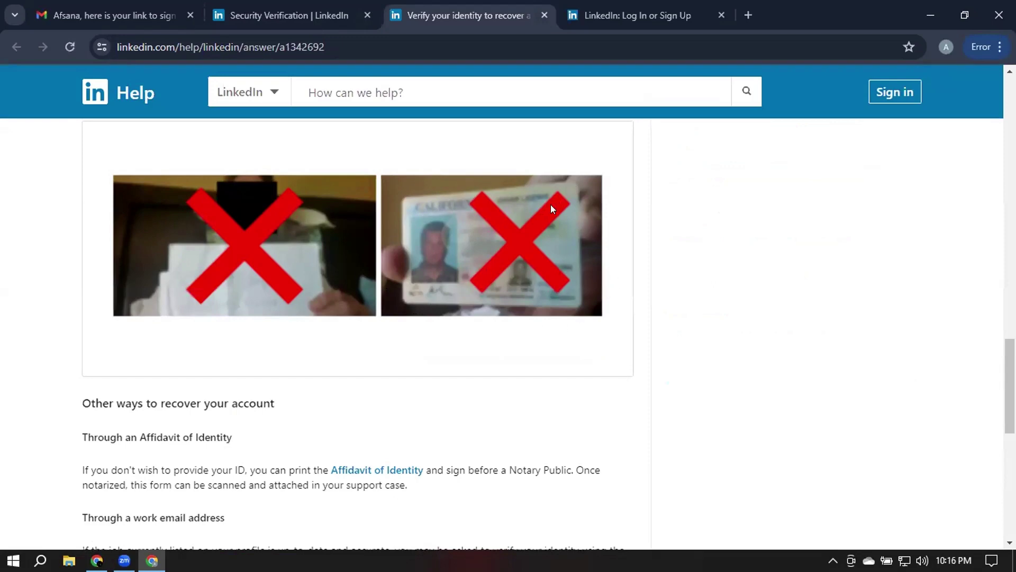
scroll(439, 316, down, 3)
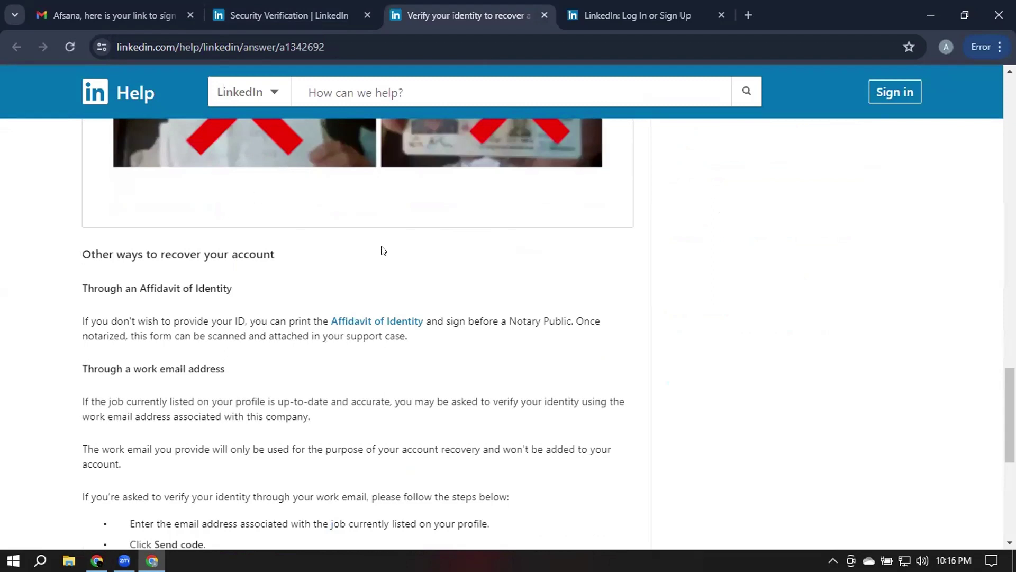
scroll(384, 250, up, 3)
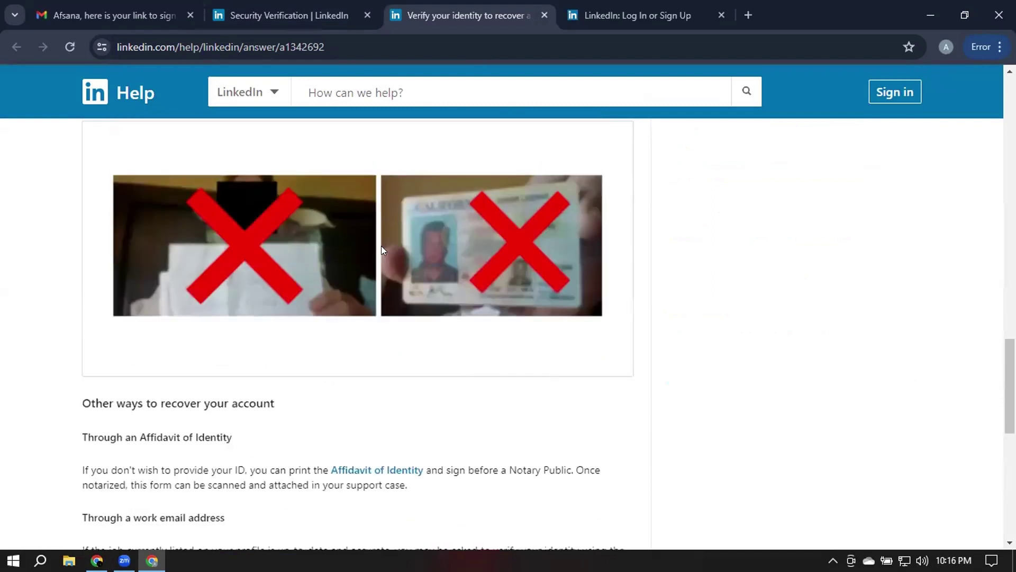
scroll(384, 250, up, 1)
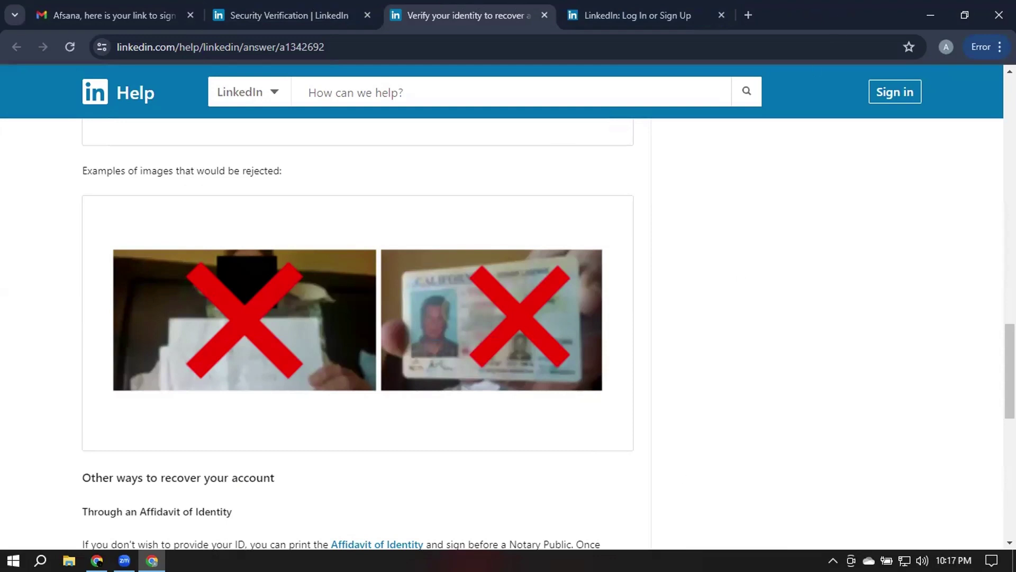
click(106, 15)
Sign out of the Google account from the avatar menu and close the Chrome window
click(991, 89)
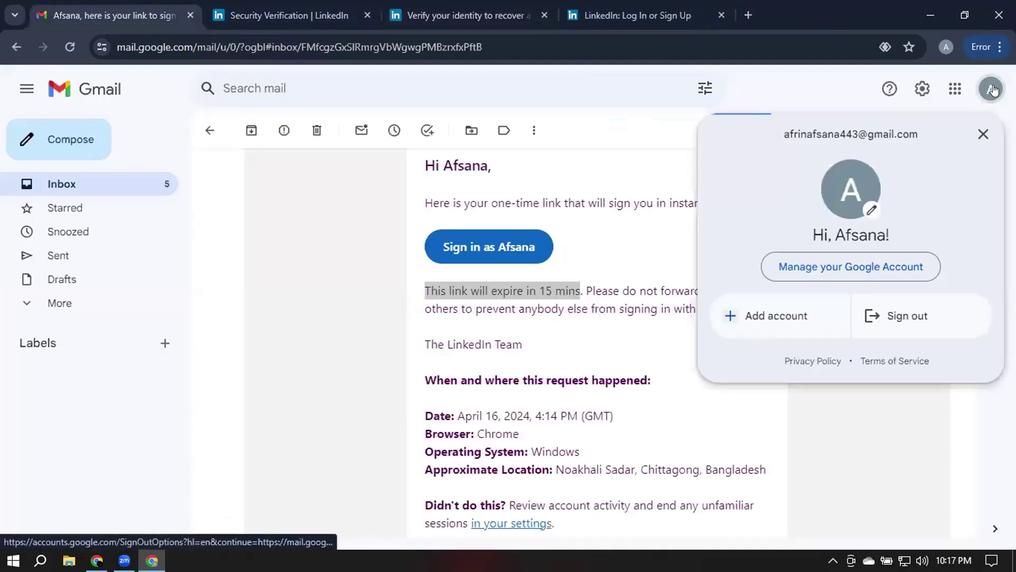
click(895, 369)
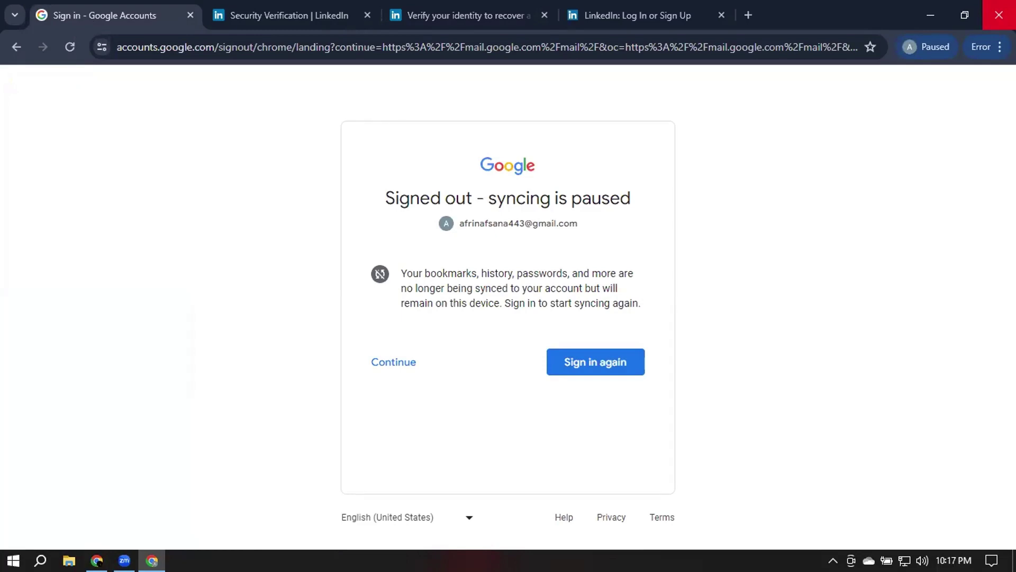
click(999, 15)
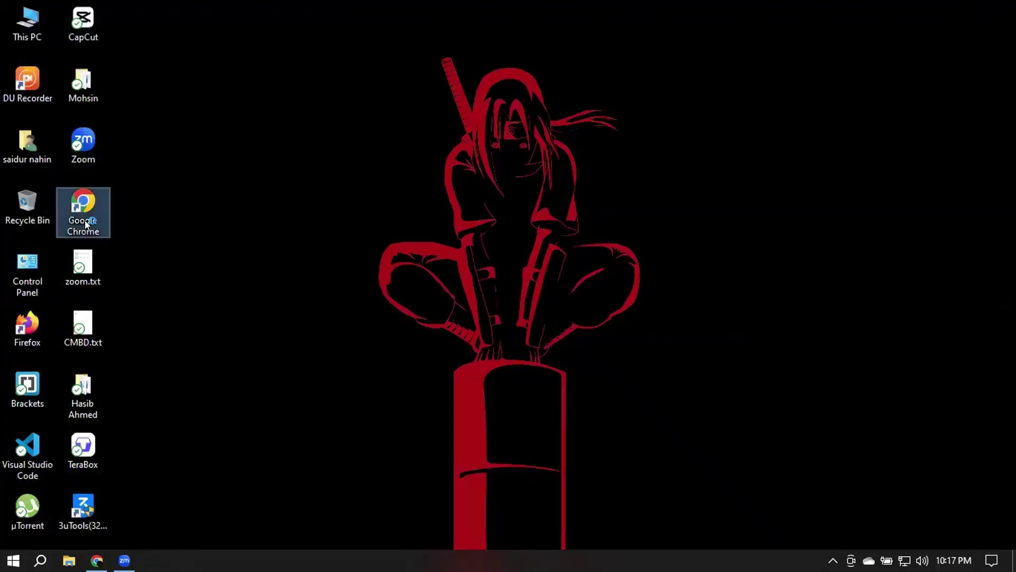
Launch Chrome and delete the signed-out user's profile from the 'Who's using Chrome?' picker
double_click(85, 220)
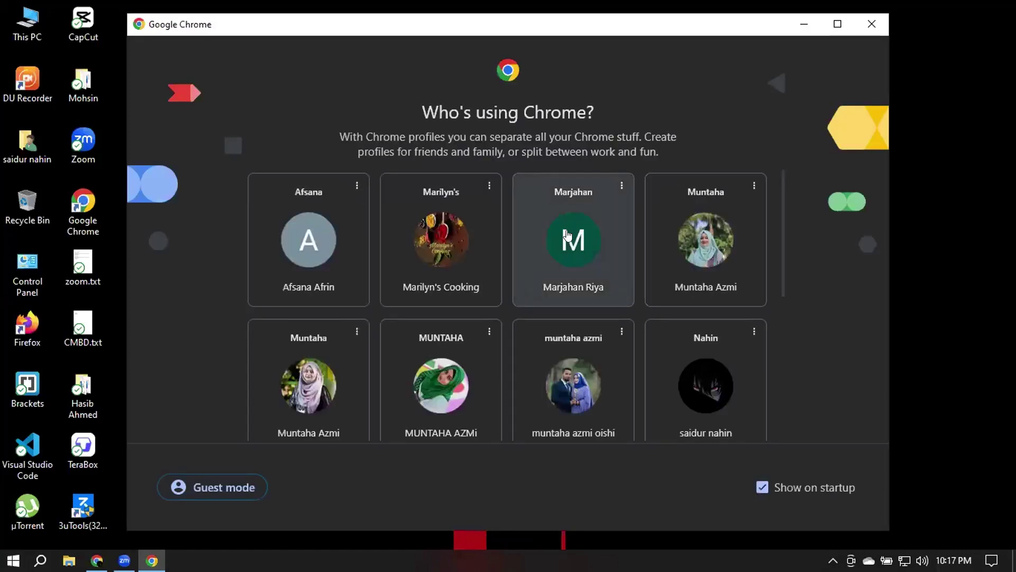
click(357, 186)
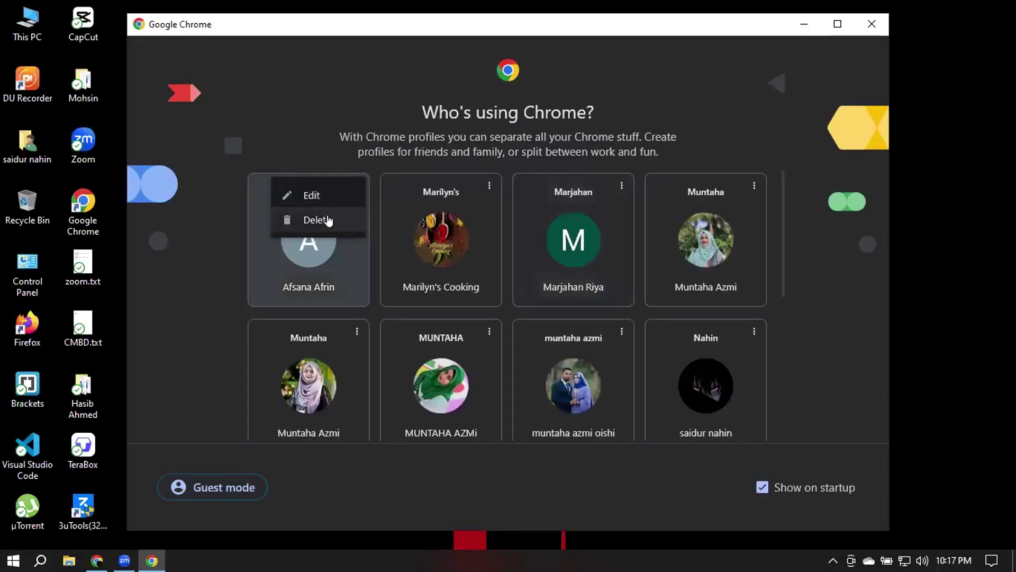
click(318, 219)
click(639, 402)
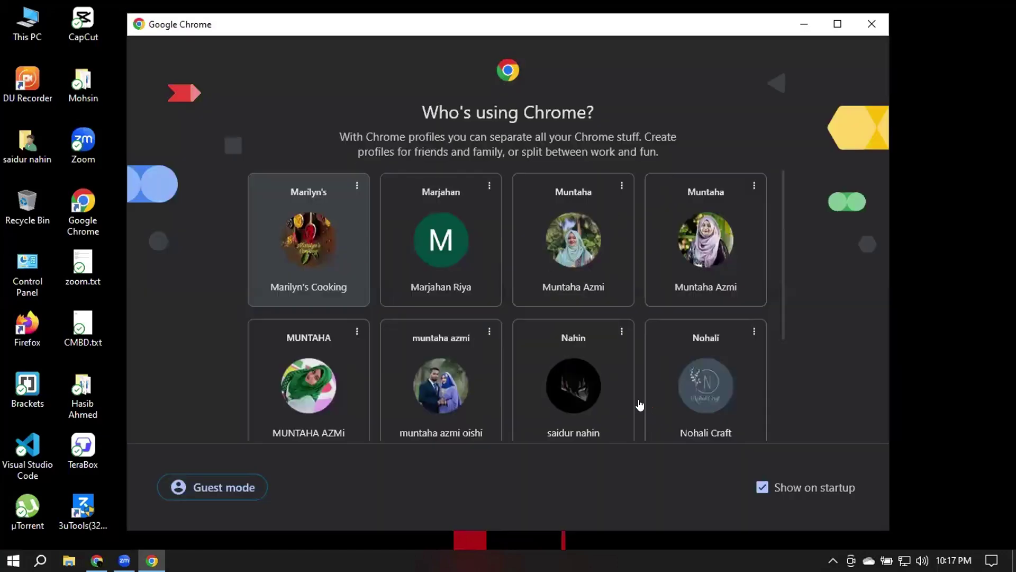
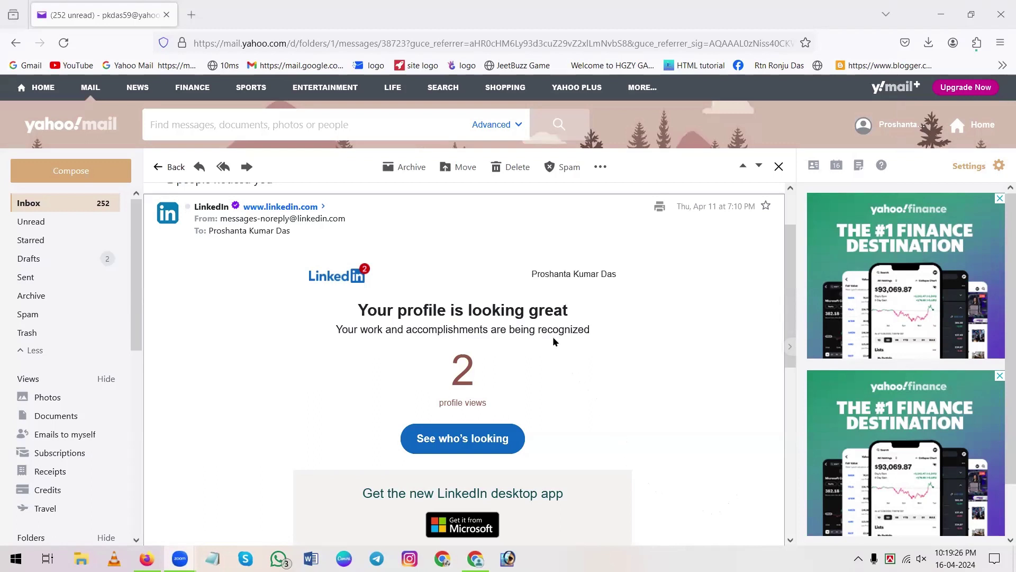
Load linkedin.com in a new browser tab and dismiss the Windows app promotion
click(191, 15)
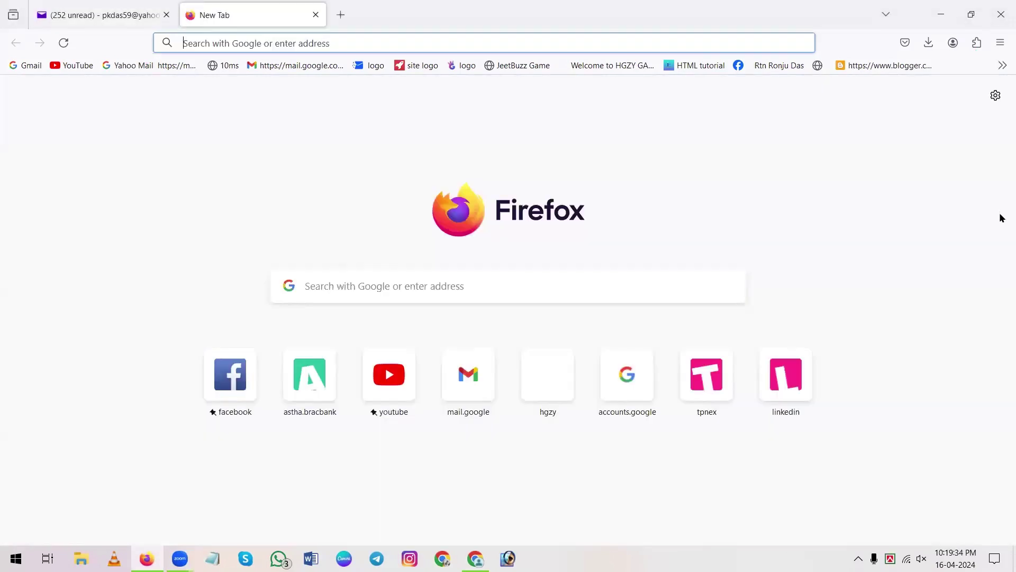
text(linkedin)
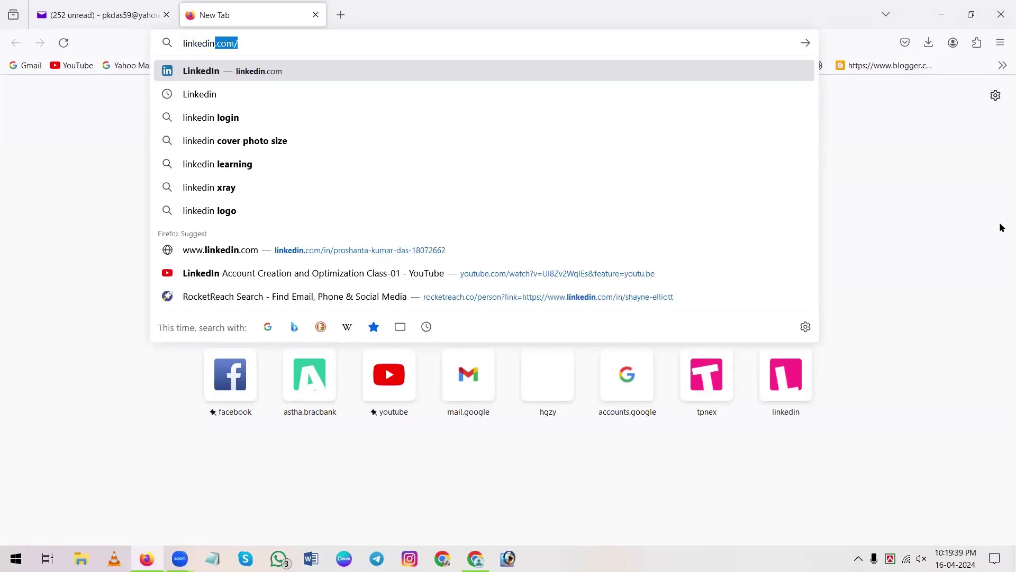
text(.com)
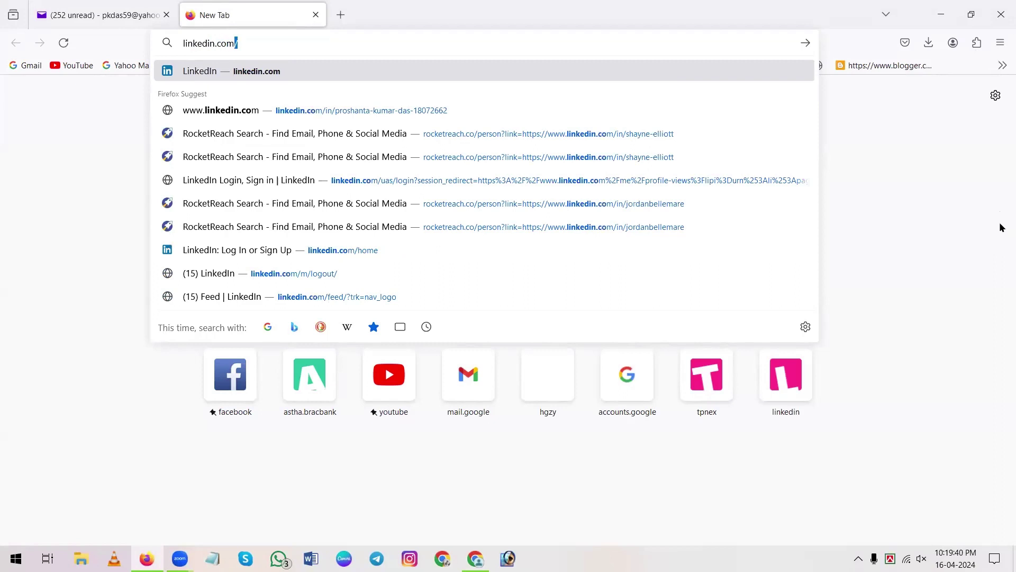
key(Return)
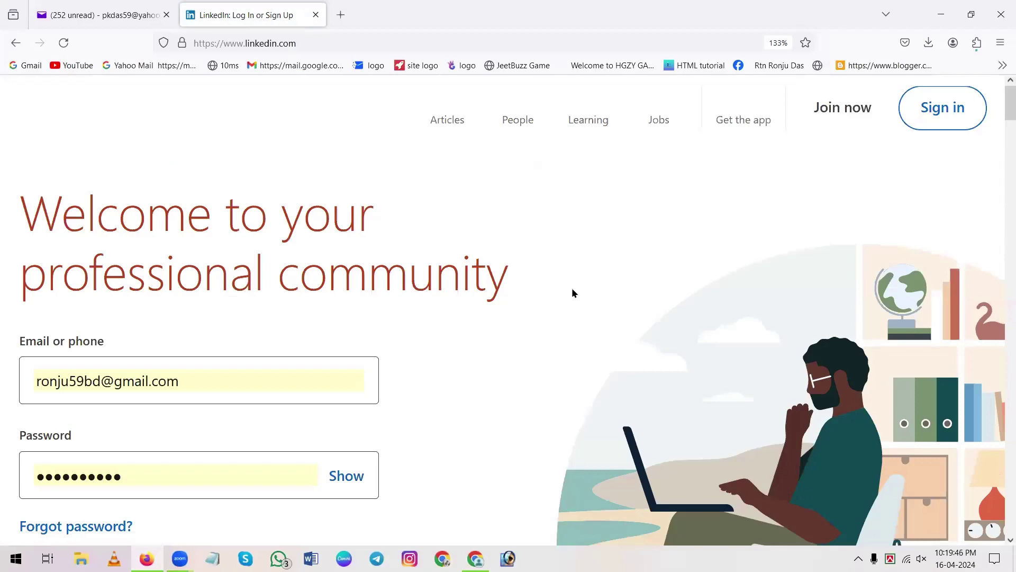
scroll(572, 288, down, 3)
scroll(546, 302, down, 2)
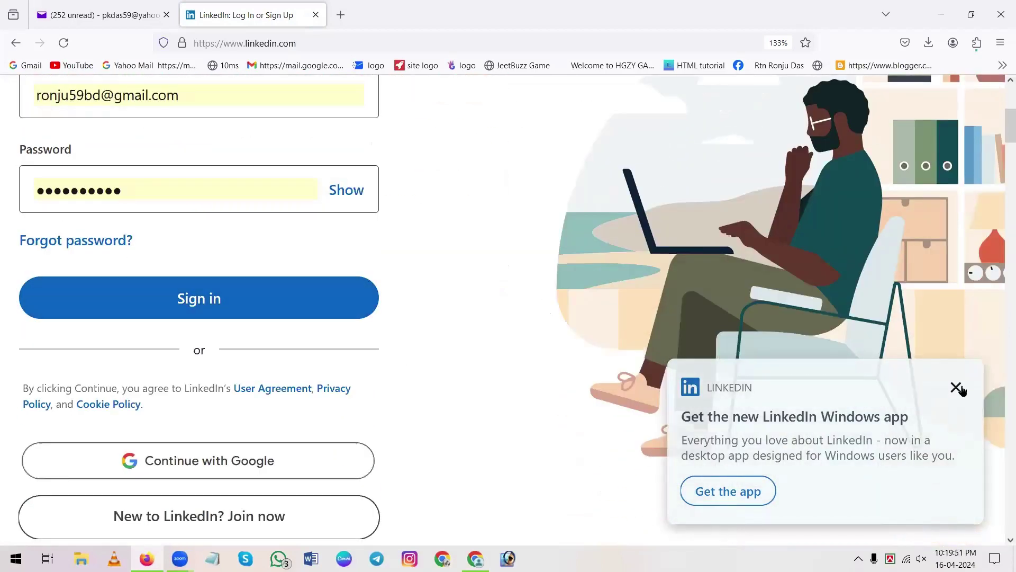
click(956, 387)
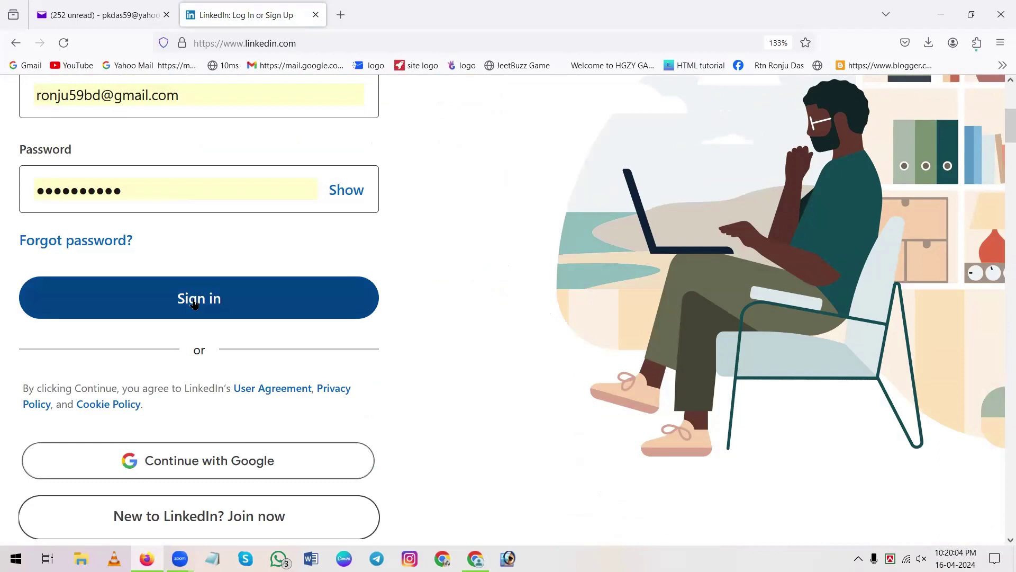
Sign in to LinkedIn with the autofilled email and password
click(30, 97)
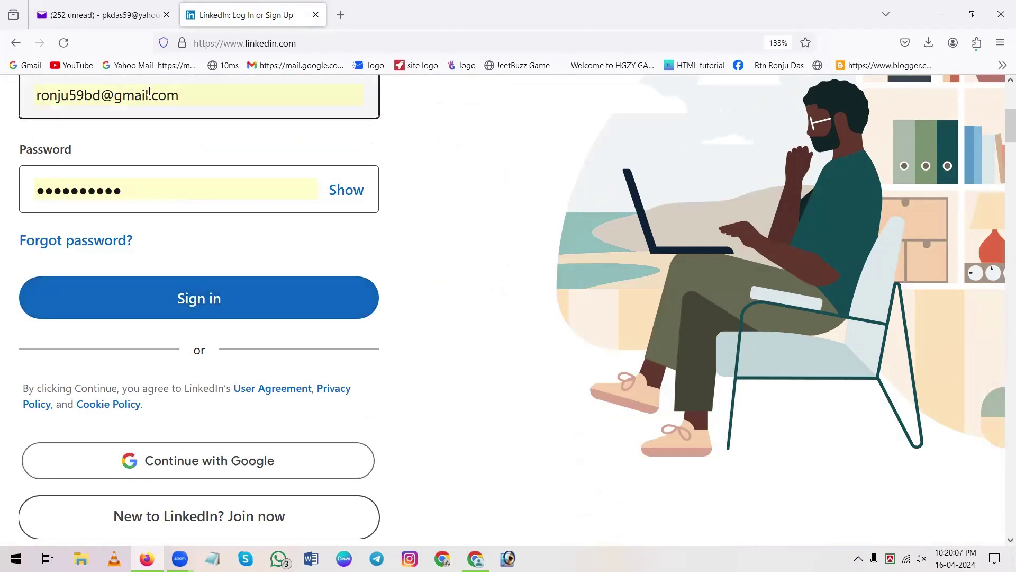
click(77, 183)
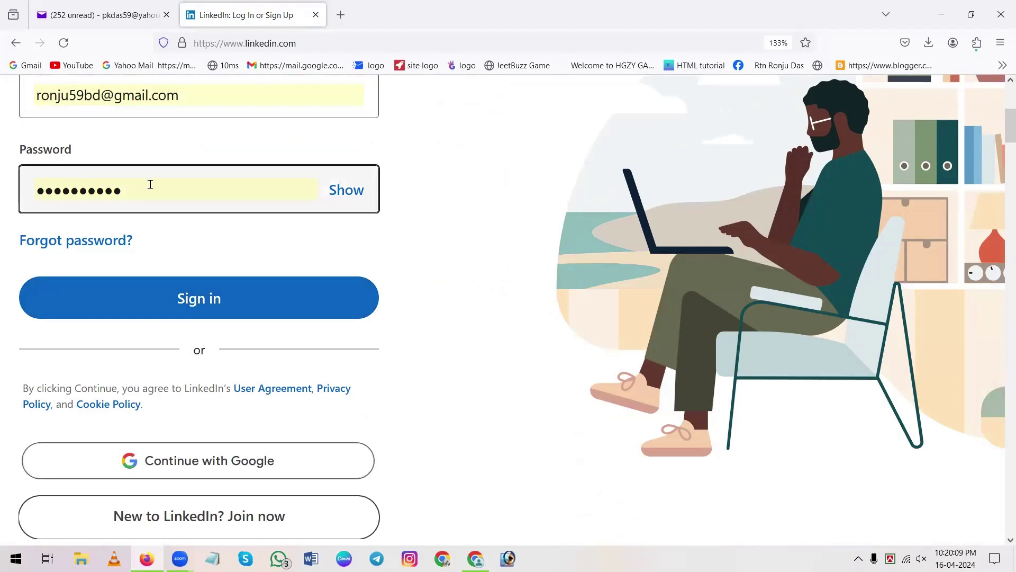
click(166, 307)
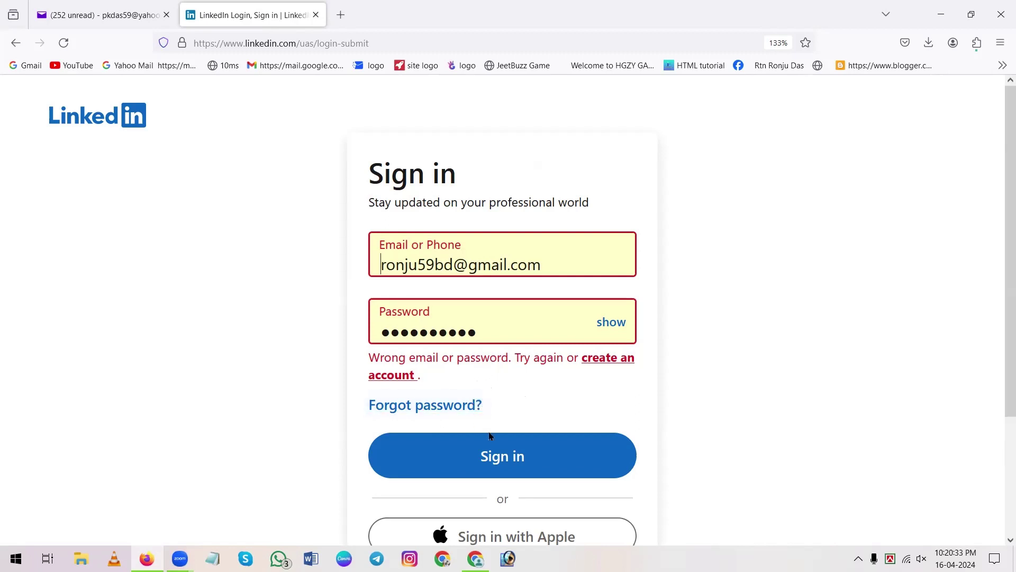
Change the sign-in email's domain to yahoo and trim two letters before the @
click(506, 450)
click(529, 269)
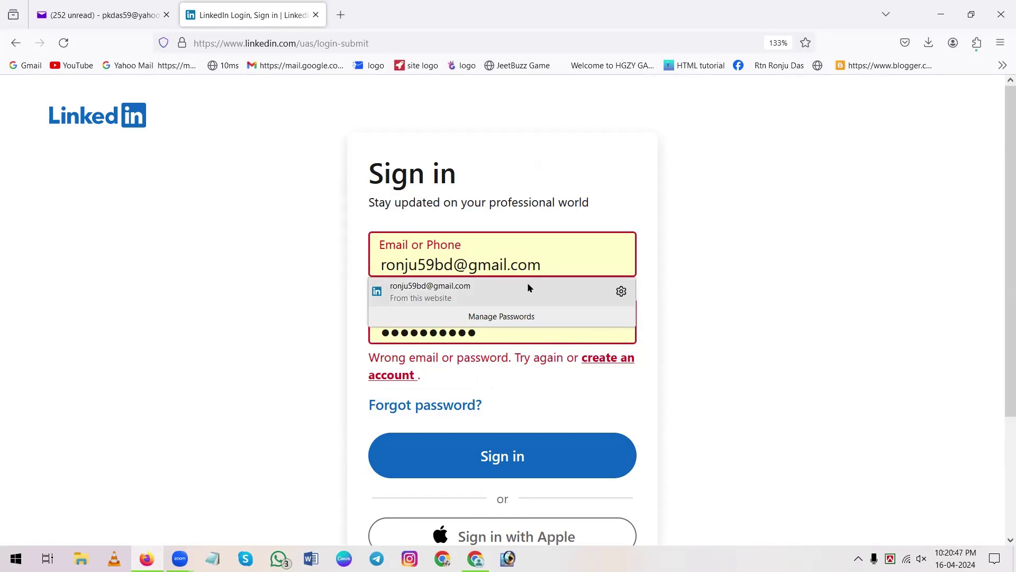
click(527, 286)
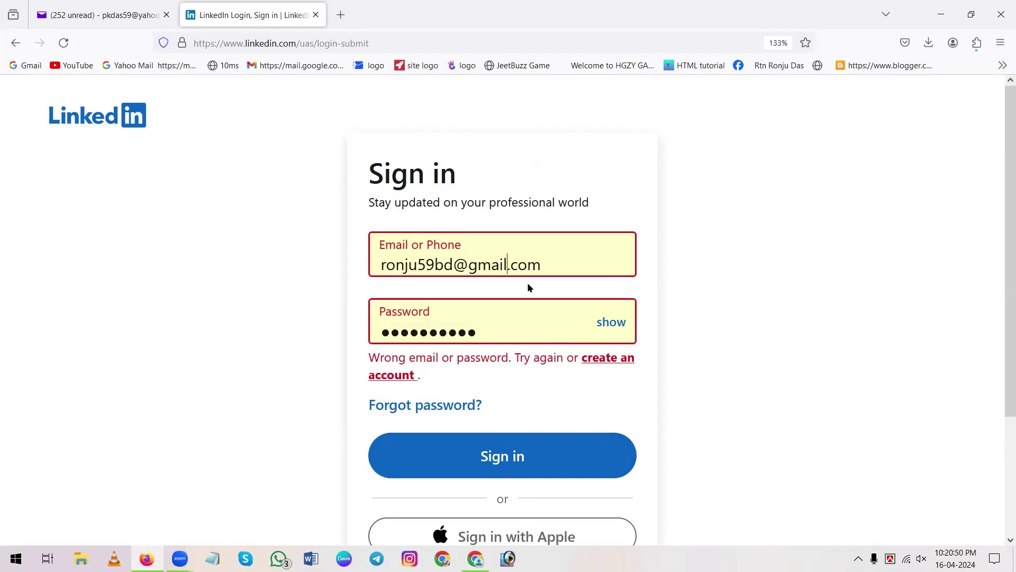
key(BackSpace)
key(BackSpace)
key(BackSpace)
key(BackSpace)
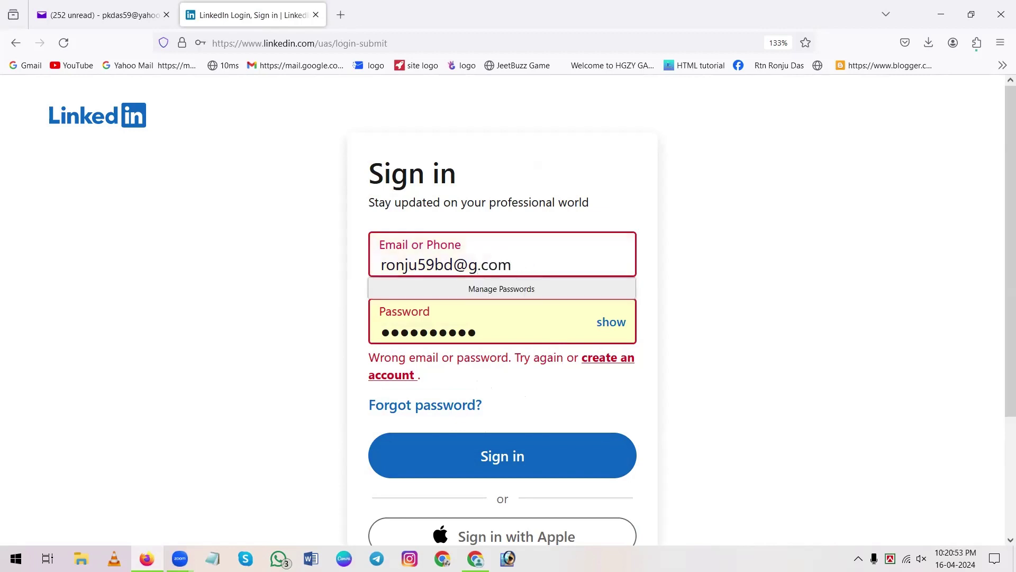
key(BackSpace)
text(ya)
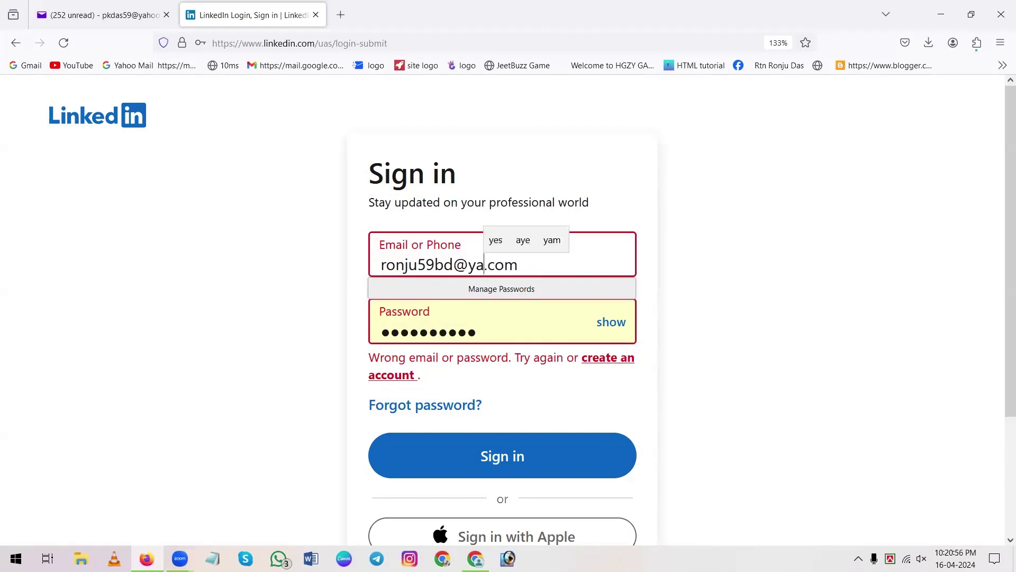
text(hoo)
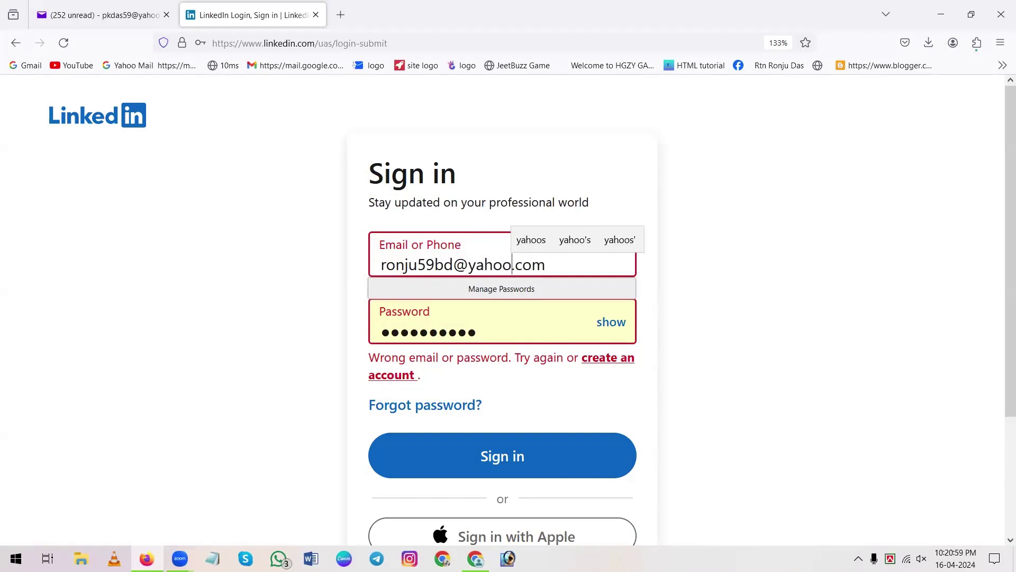
key(Left)
key(Left)
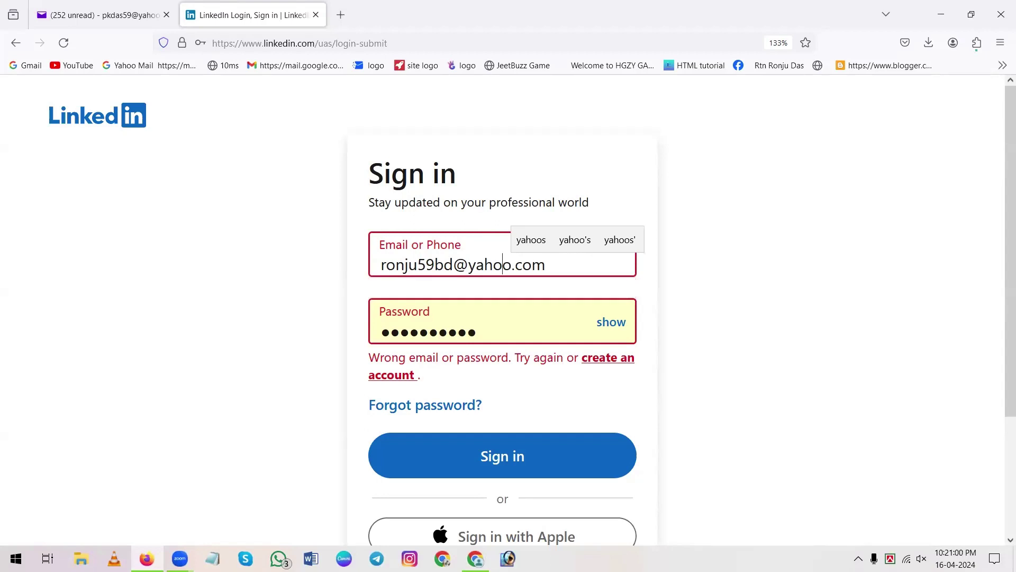
key(Left)
key(Left)
key(Left)
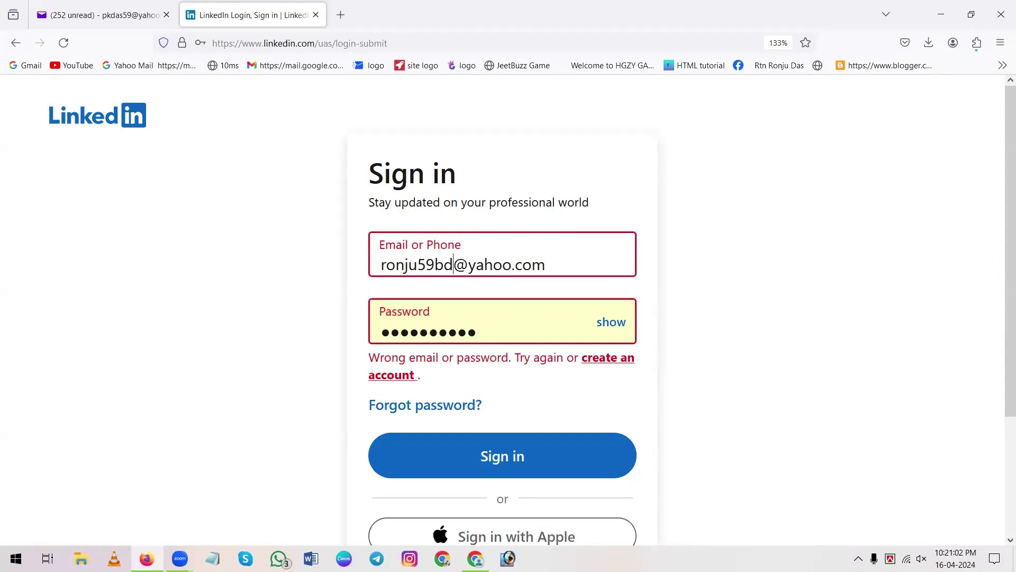
key(BackSpace)
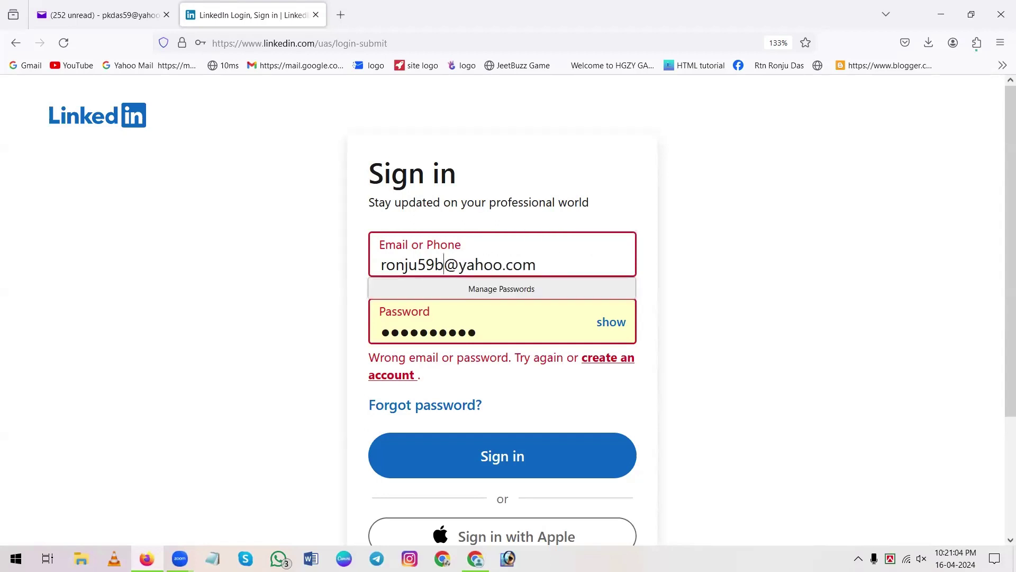
key(BackSpace)
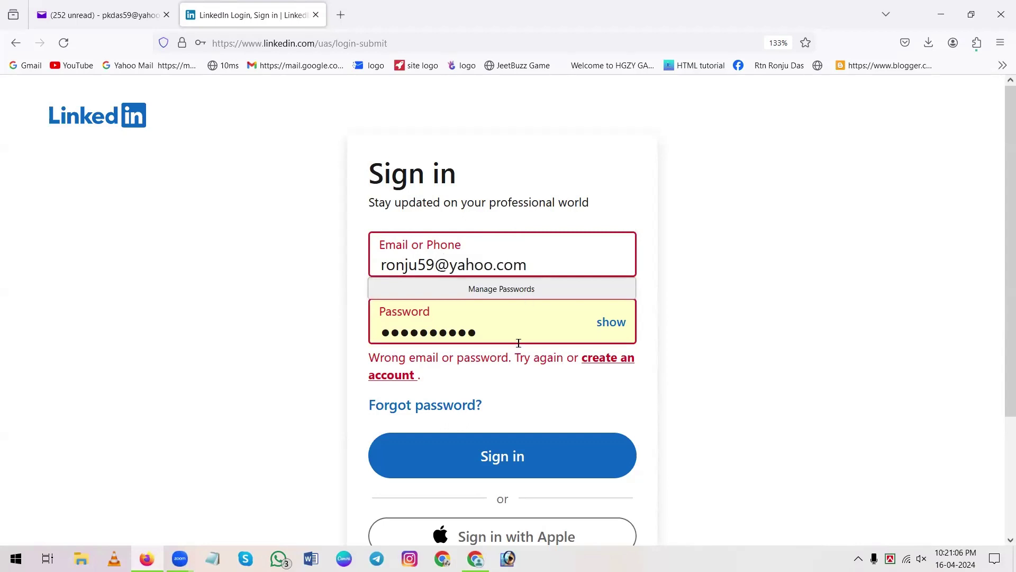
Replace the password with a new one and resubmit the sign-in
click(511, 330)
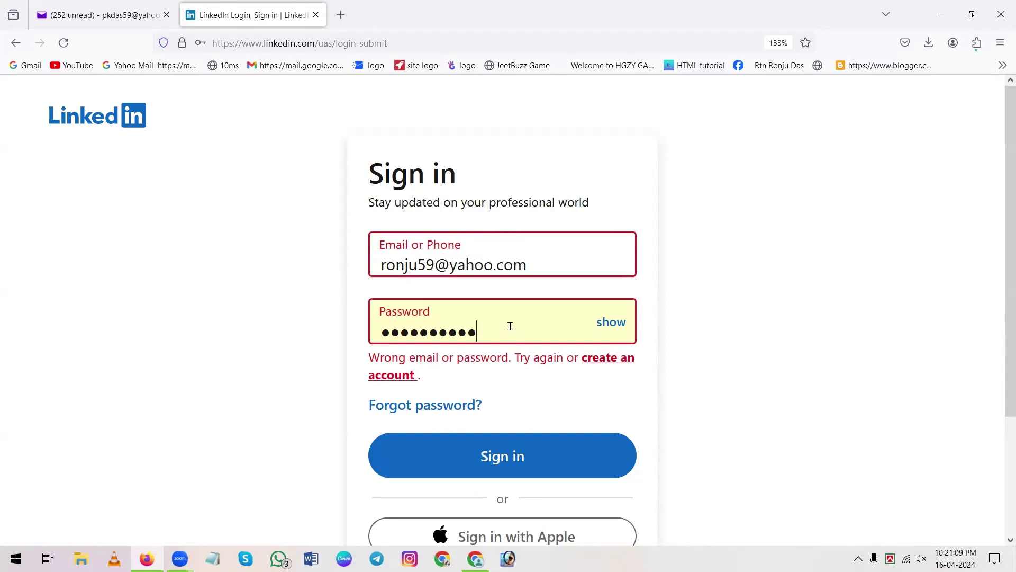
key(BackSpace)
key(BackSpace)
key(BackSpace)
key(BackSpace)
key(BackSpace)
key(BackSpace)
key(BackSpace)
key(BackSpace)
key(BackSpace)
key(BackSpace)
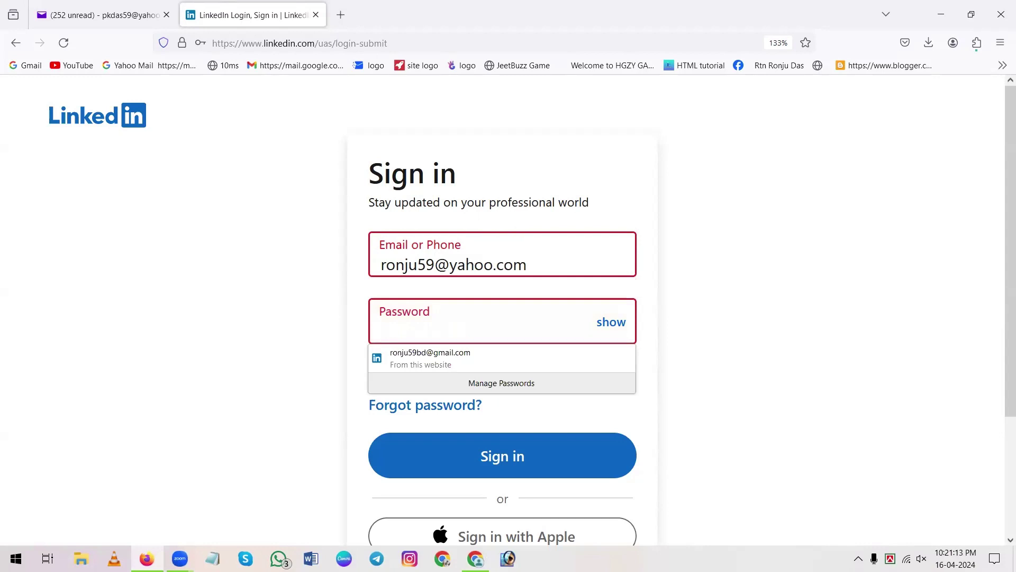
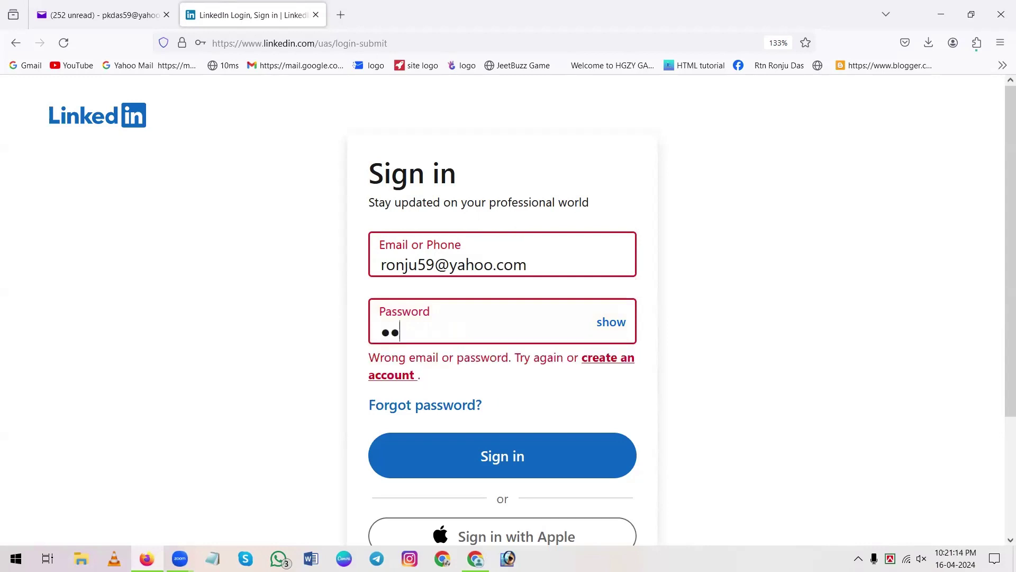
click(492, 455)
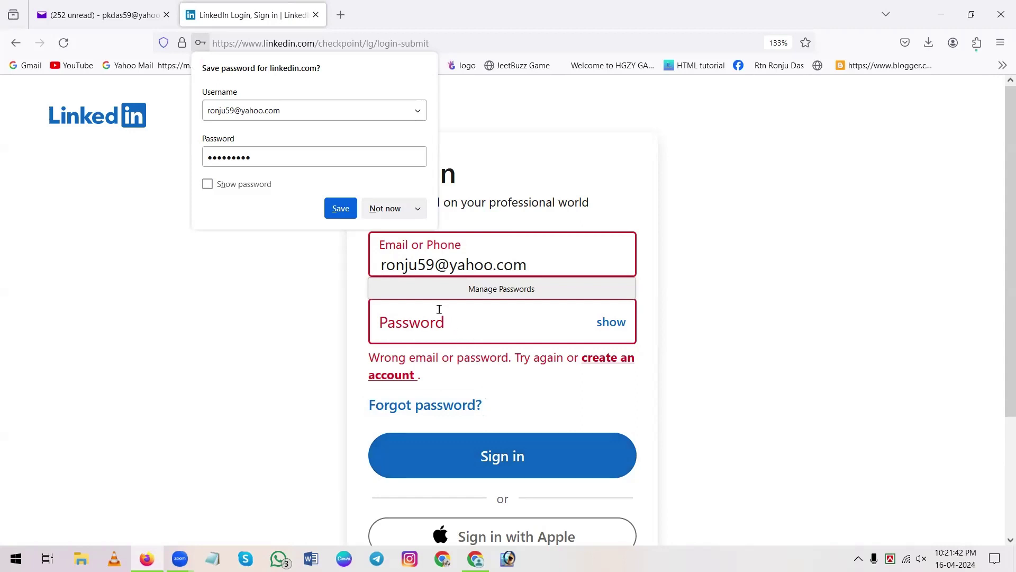
Correct the username part of the Yahoo email, enter the account password, and submit sign-in
click(418, 265)
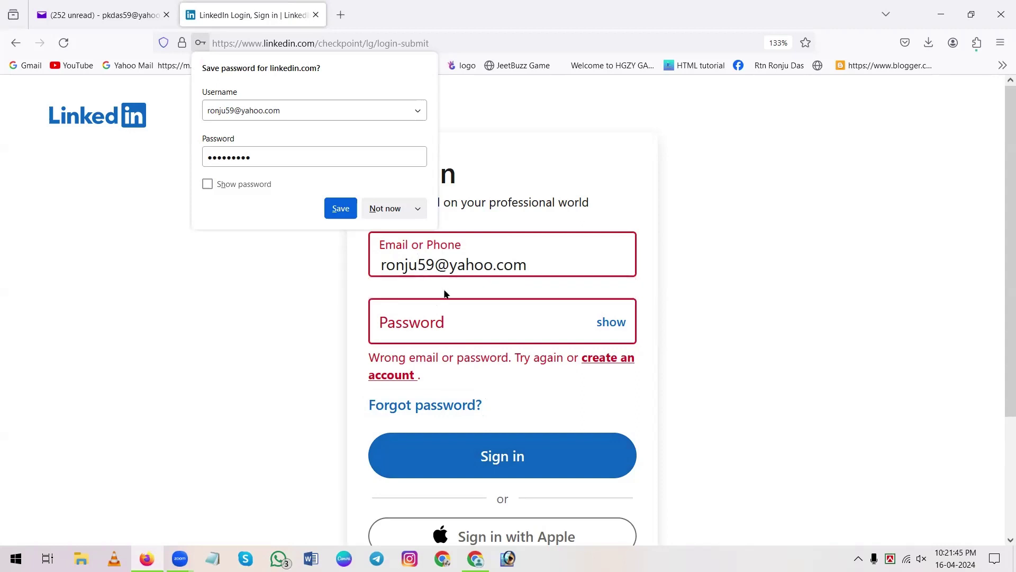
key(BackSpace)
key(BackSpace)
key(BackSpace)
key(BackSpace)
key(BackSpace)
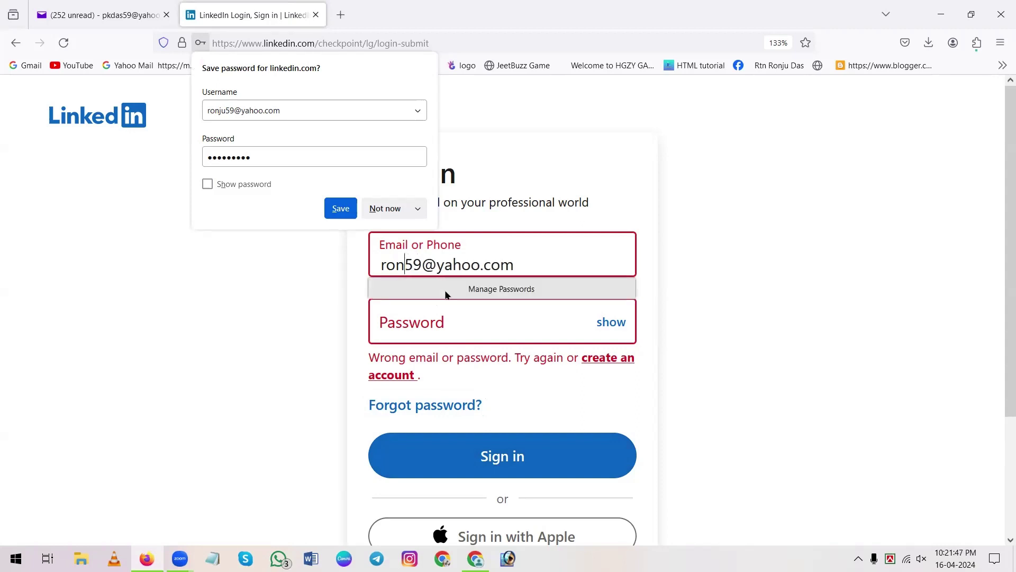
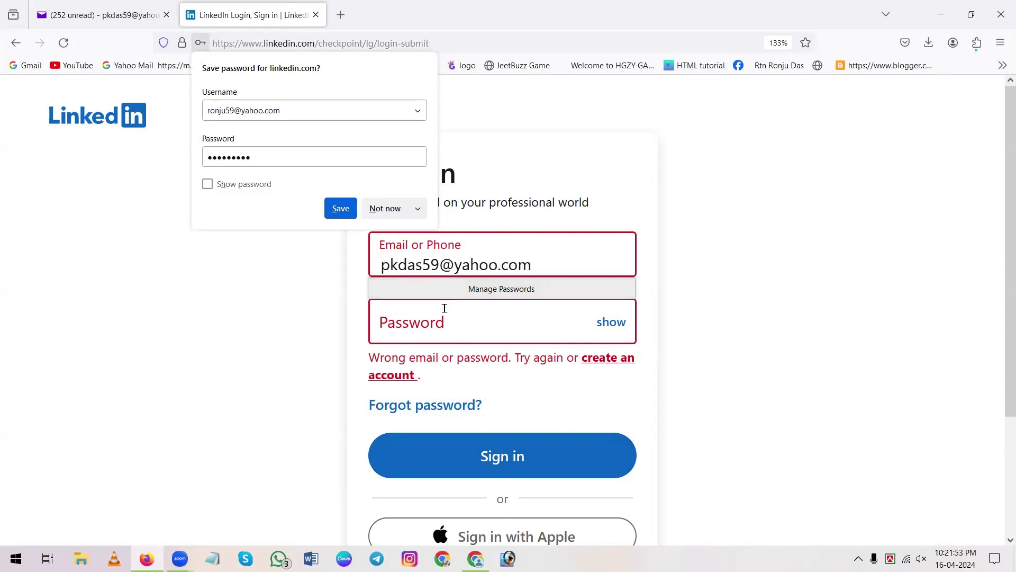
click(444, 316)
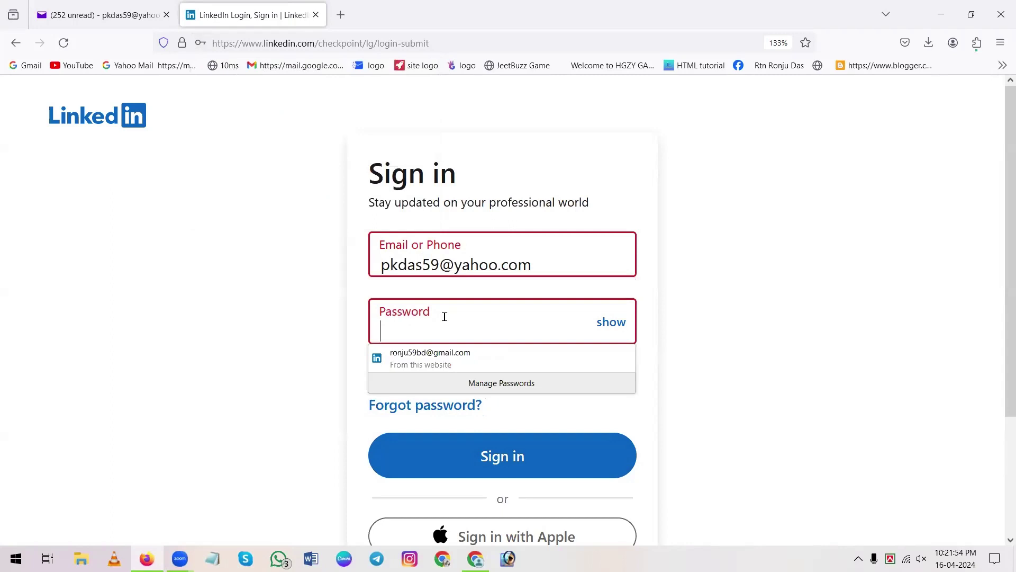
text(••)
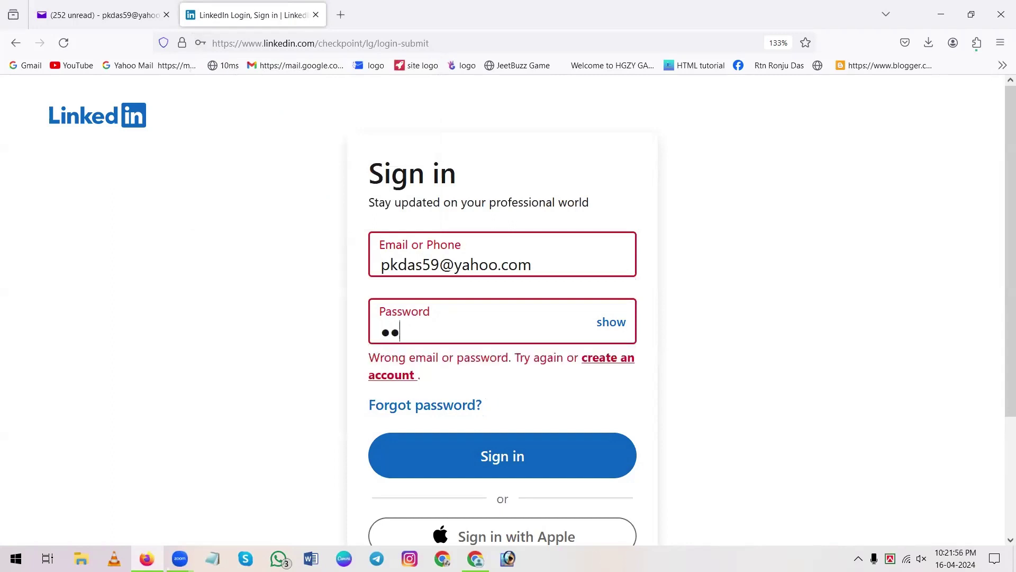
text(••••••••)
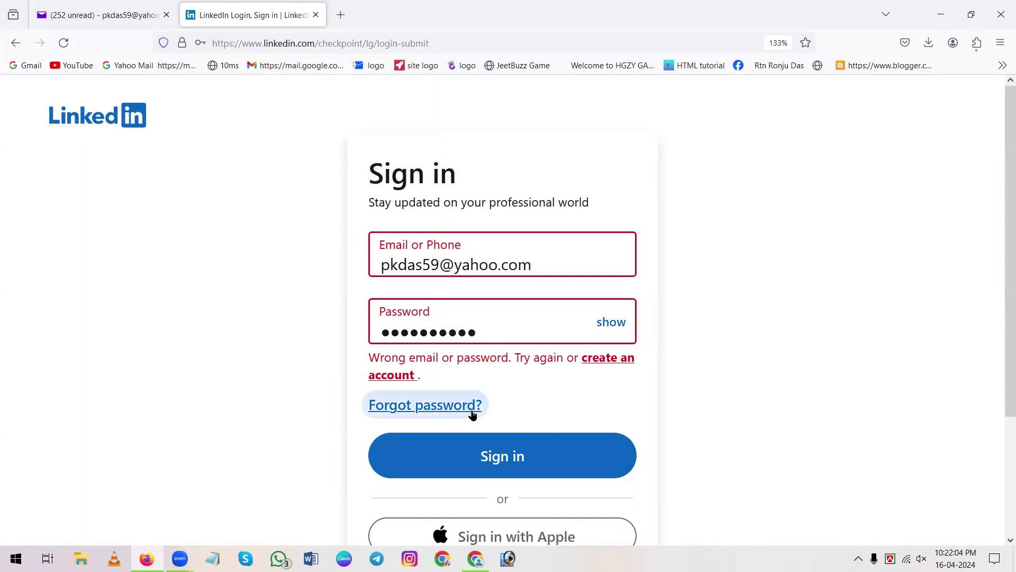
click(482, 456)
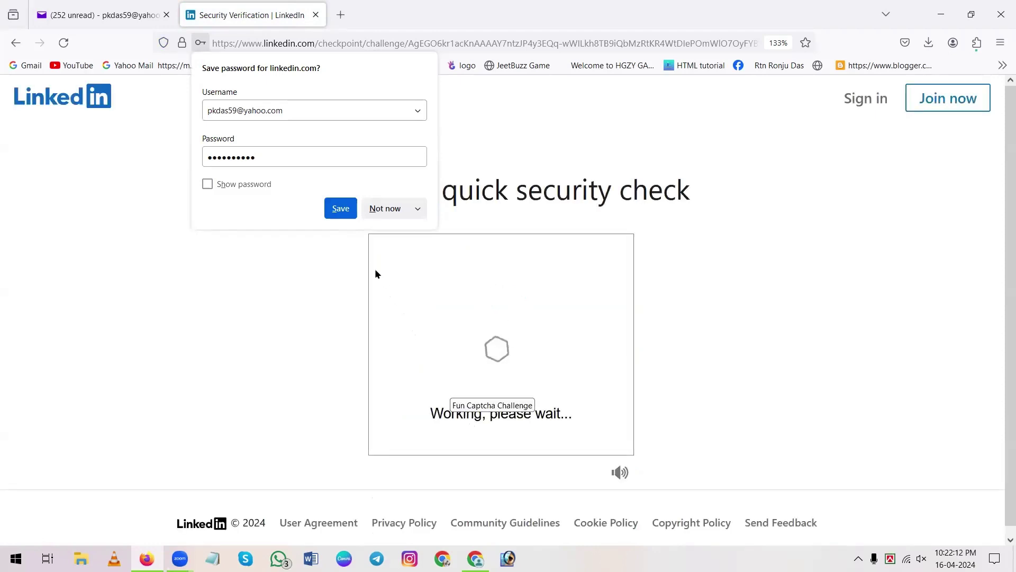
Decline Firefox's save-password offer and solve the captcha by picking the upright bison
click(390, 209)
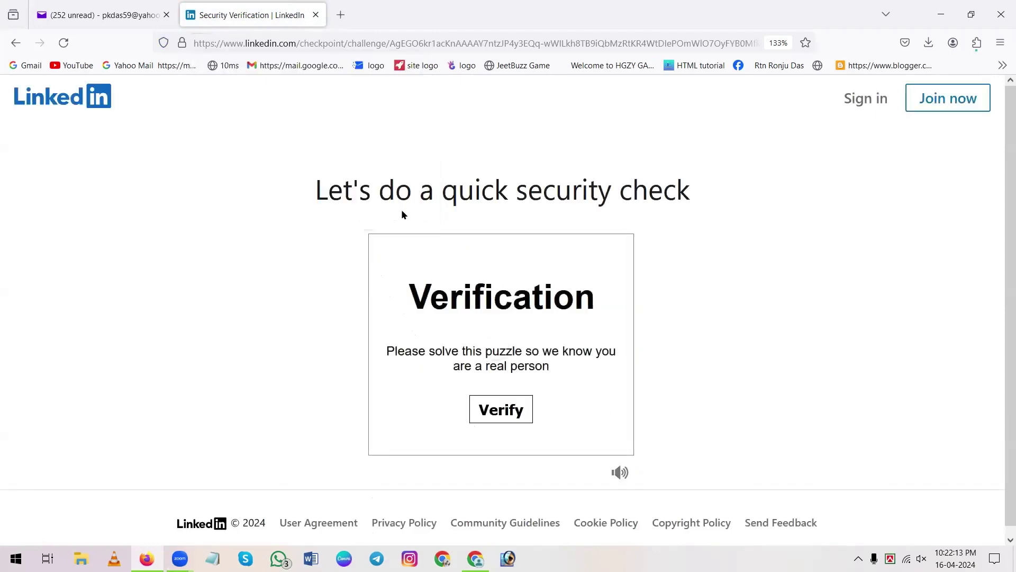
click(496, 416)
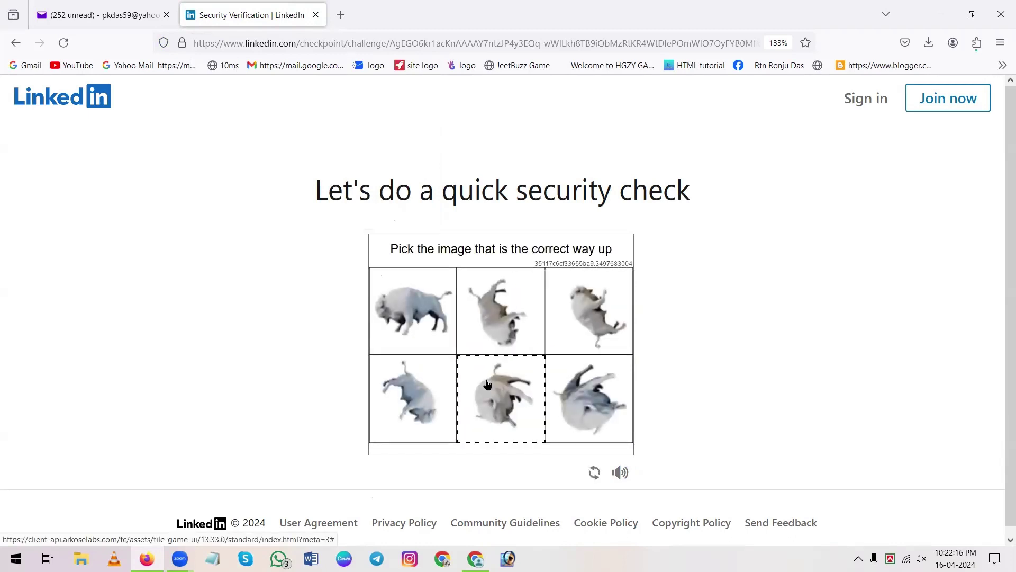
click(414, 313)
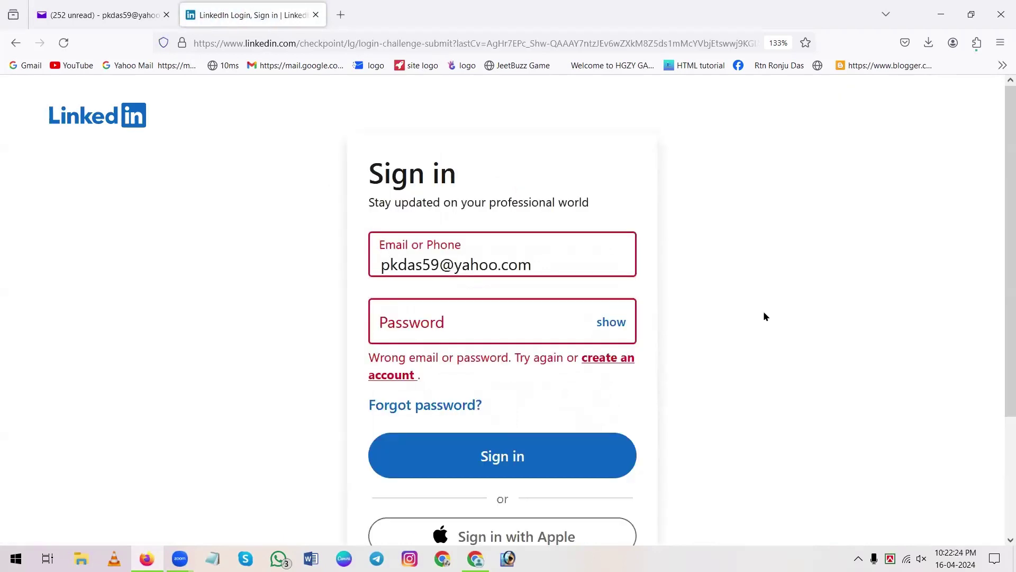
scroll(763, 310, down, 2)
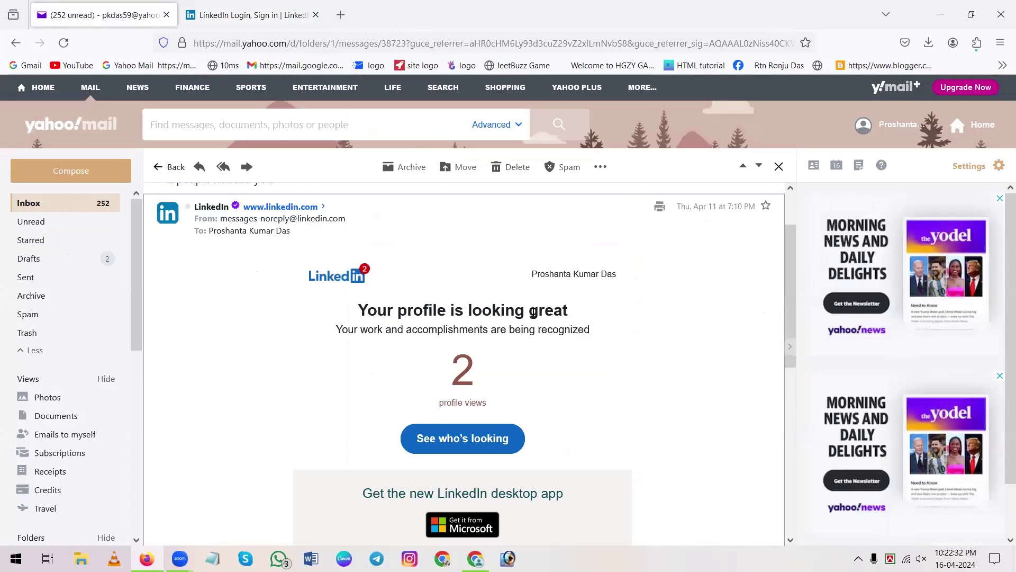
Return to the Yahoo Mail inbox and search it for linkedin
click(29, 202)
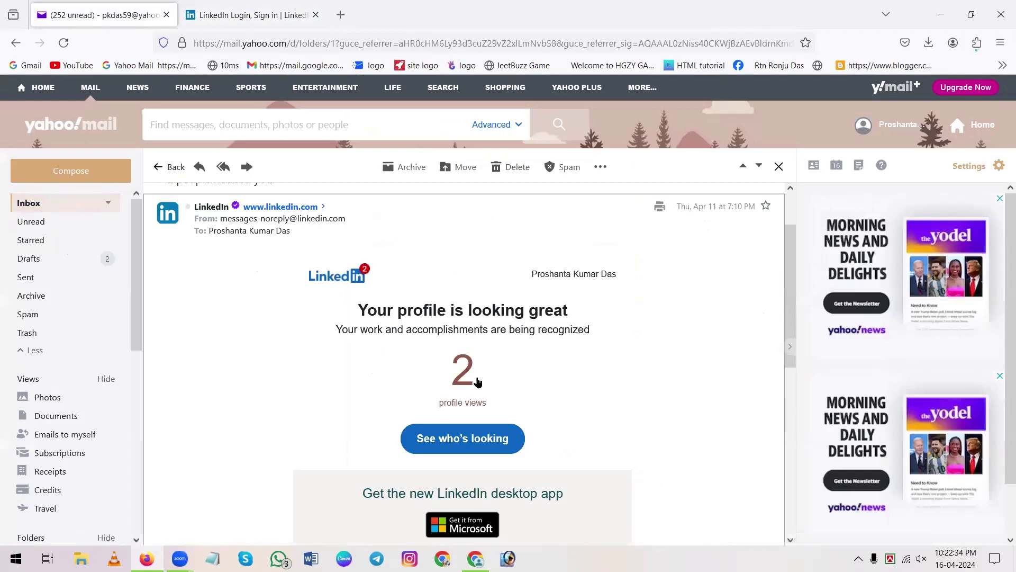
click(33, 206)
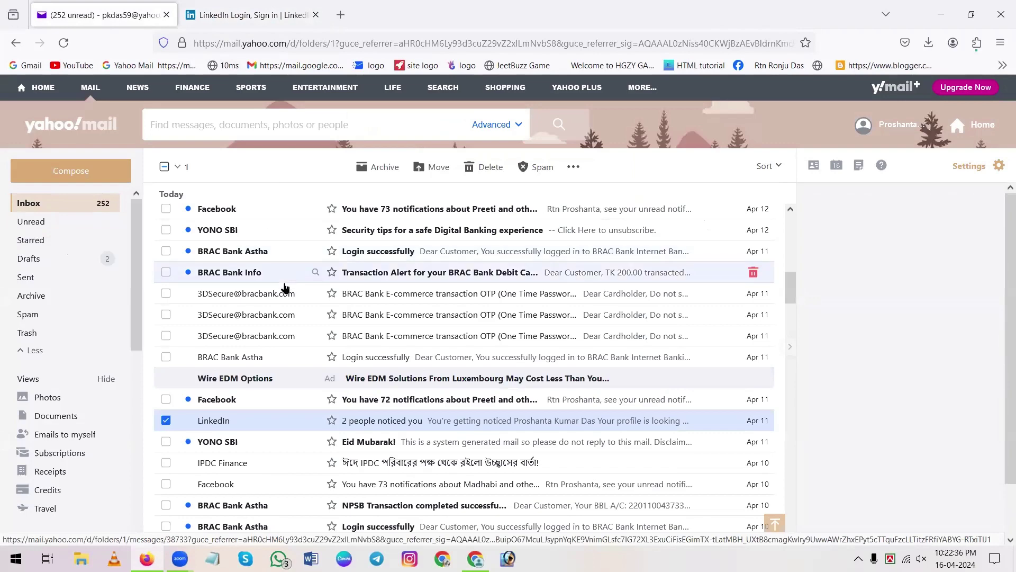
scroll(301, 420, up, 10)
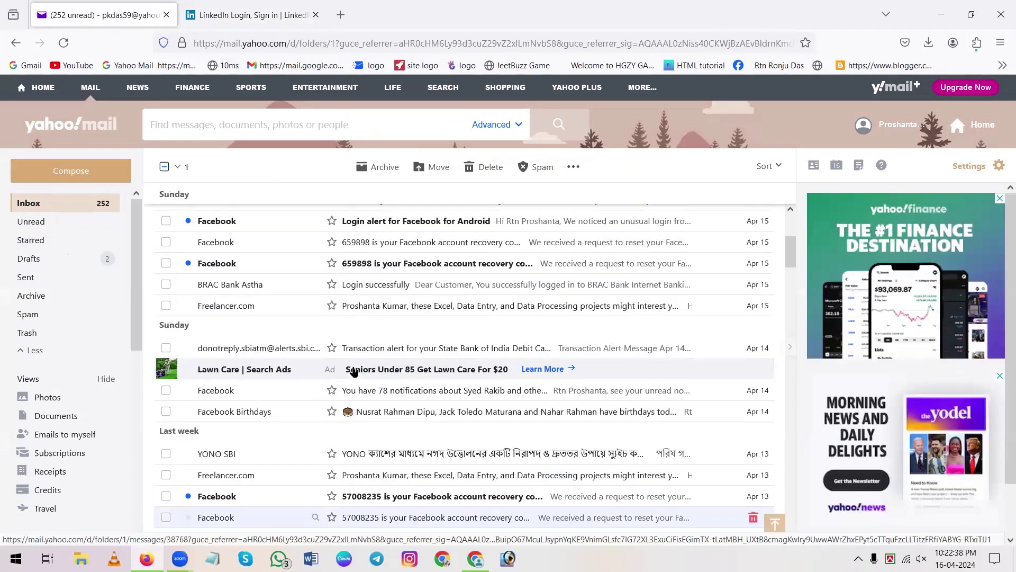
scroll(347, 365, up, 3)
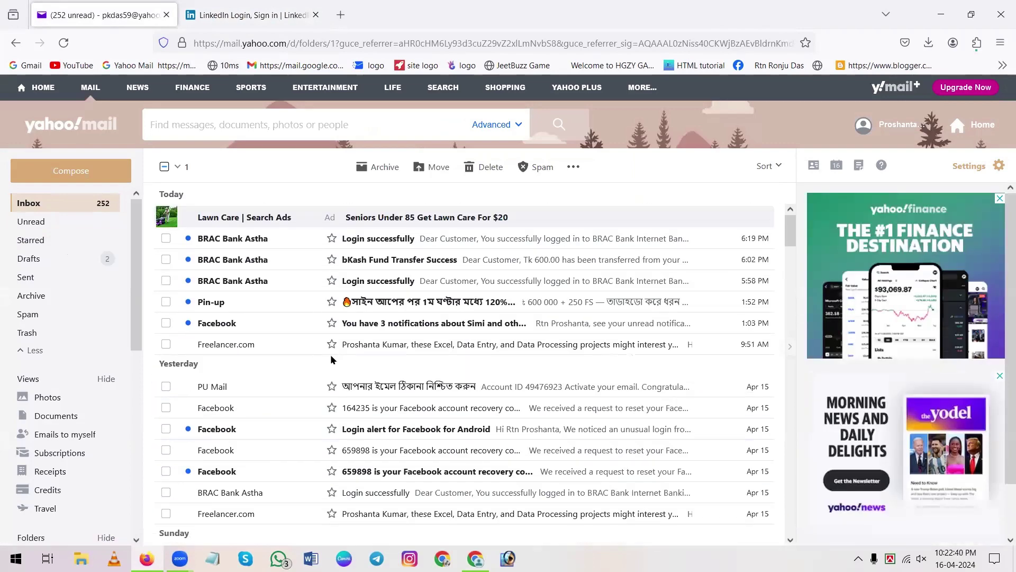
click(272, 124)
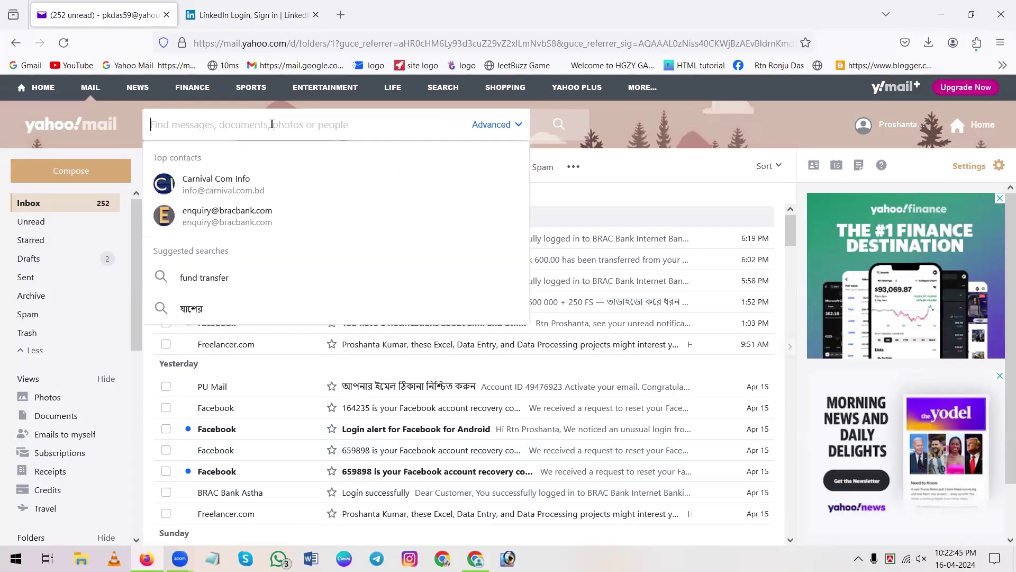
text(linkedi)
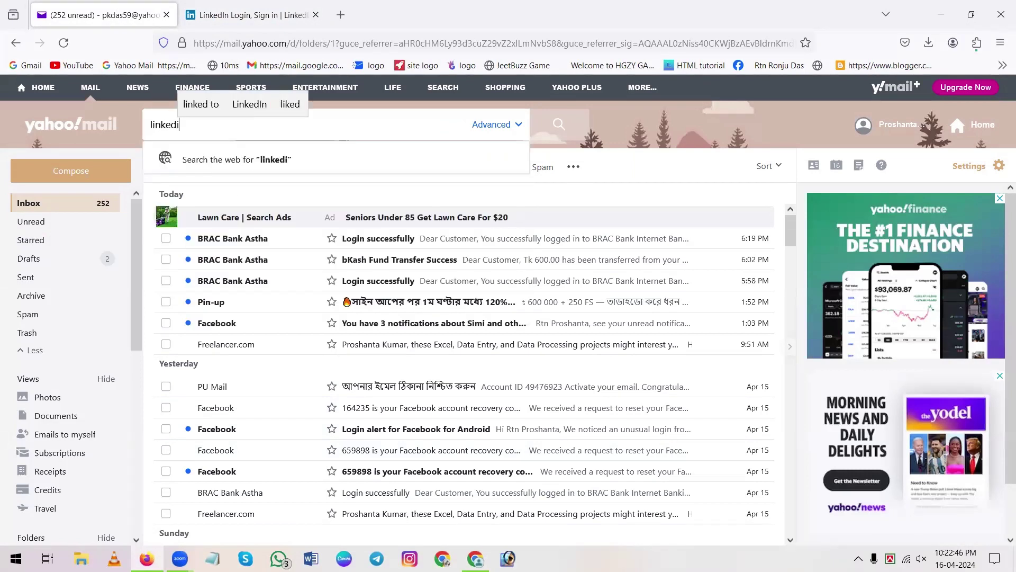
text(n)
key(Return)
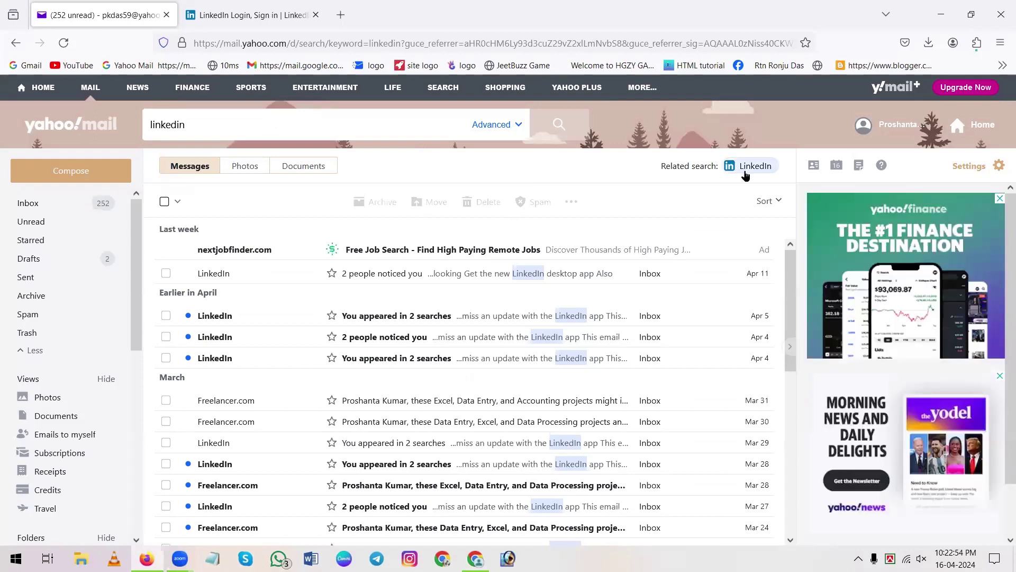
Open the LinkedIn profile-views email and follow its See who's looking link
click(439, 274)
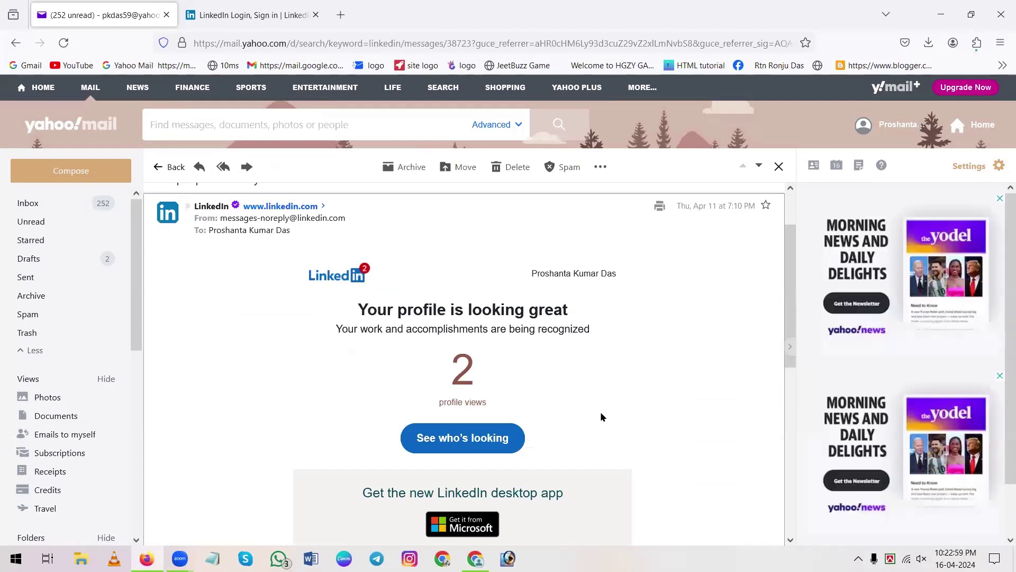
scroll(600, 413, down, 2)
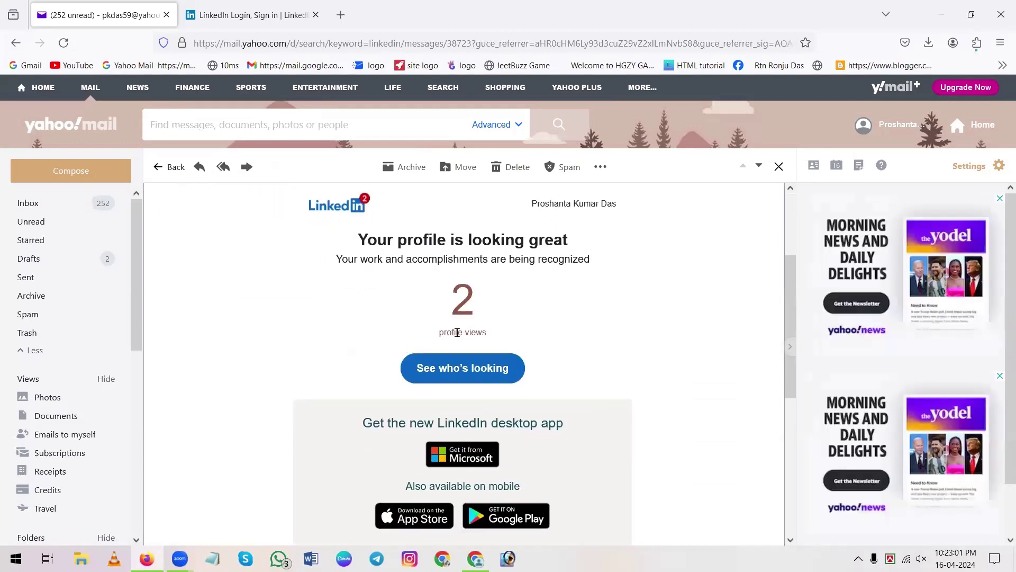
scroll(574, 305, down, 5)
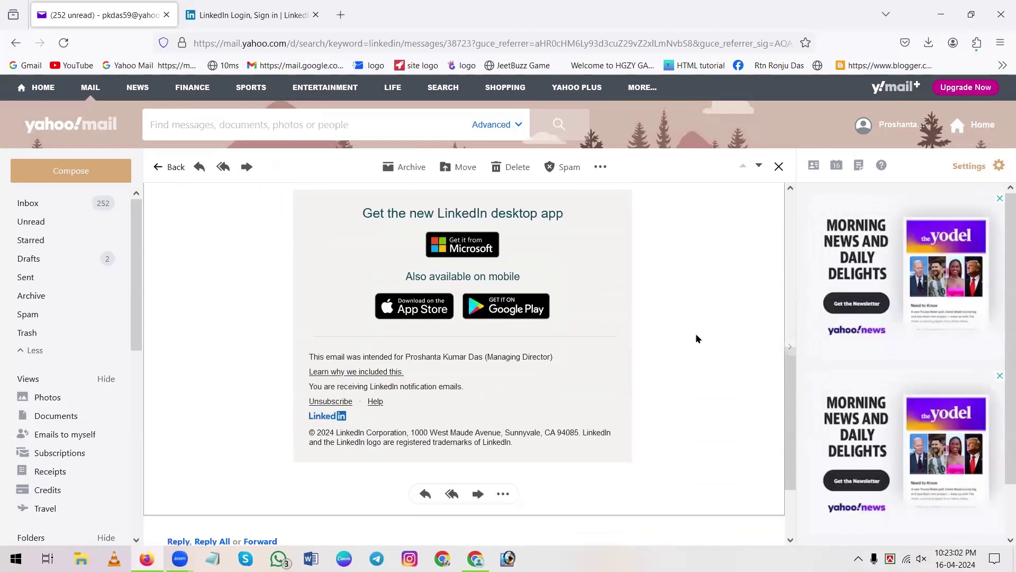
scroll(696, 339, up, 6)
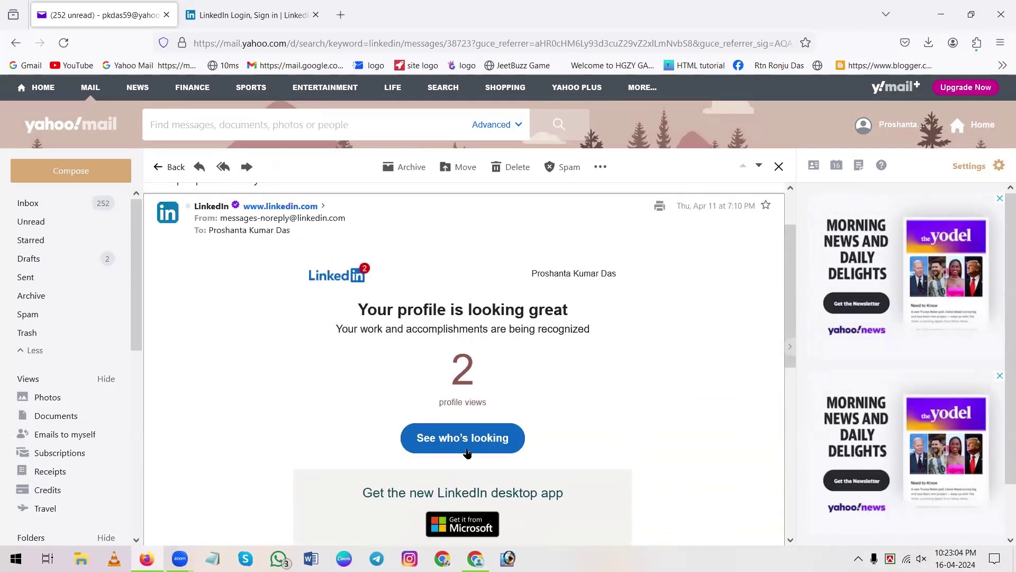
click(461, 440)
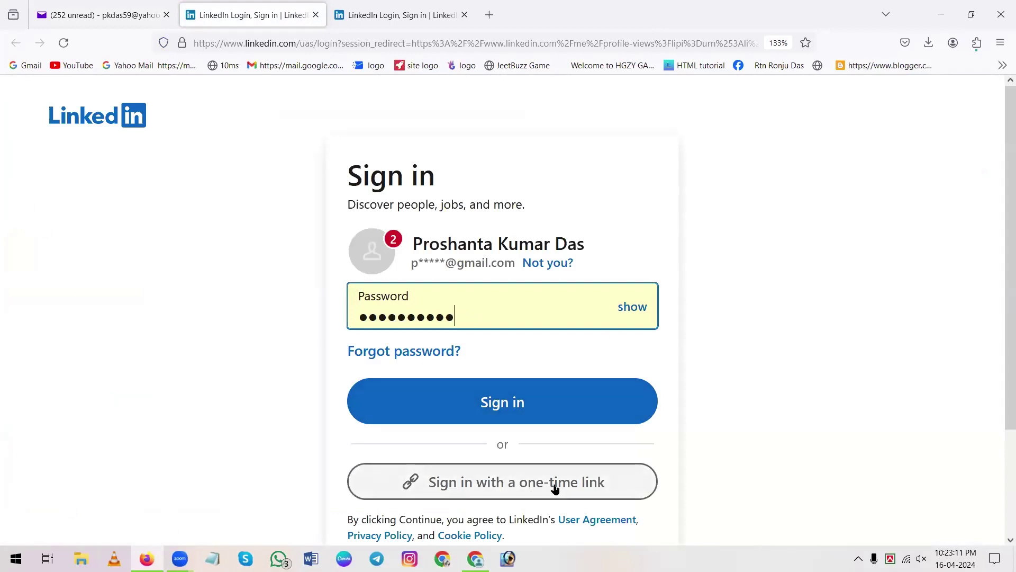
Submit the filled password and pass the captcha by choosing the upright bison
key(Return)
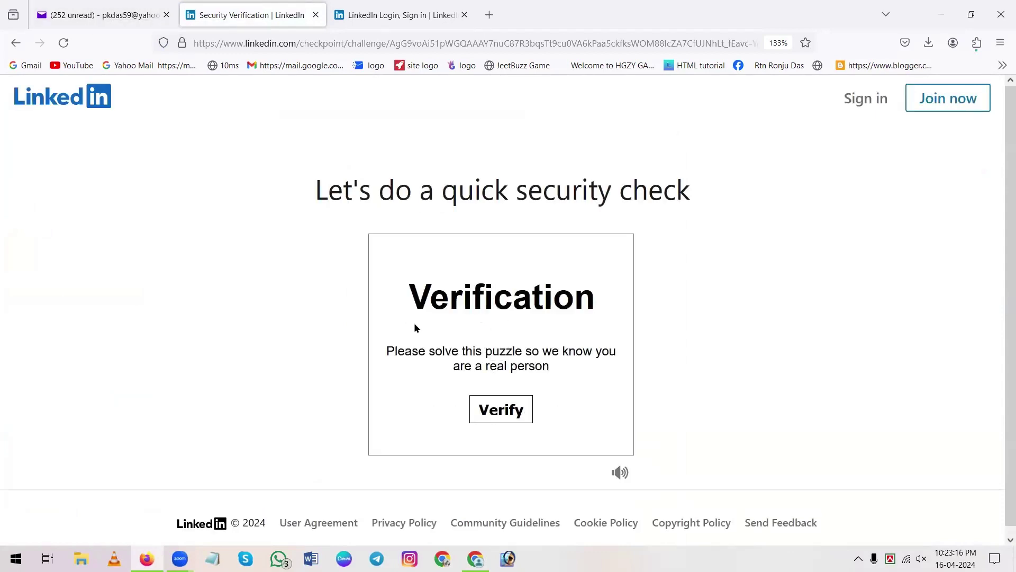
click(506, 410)
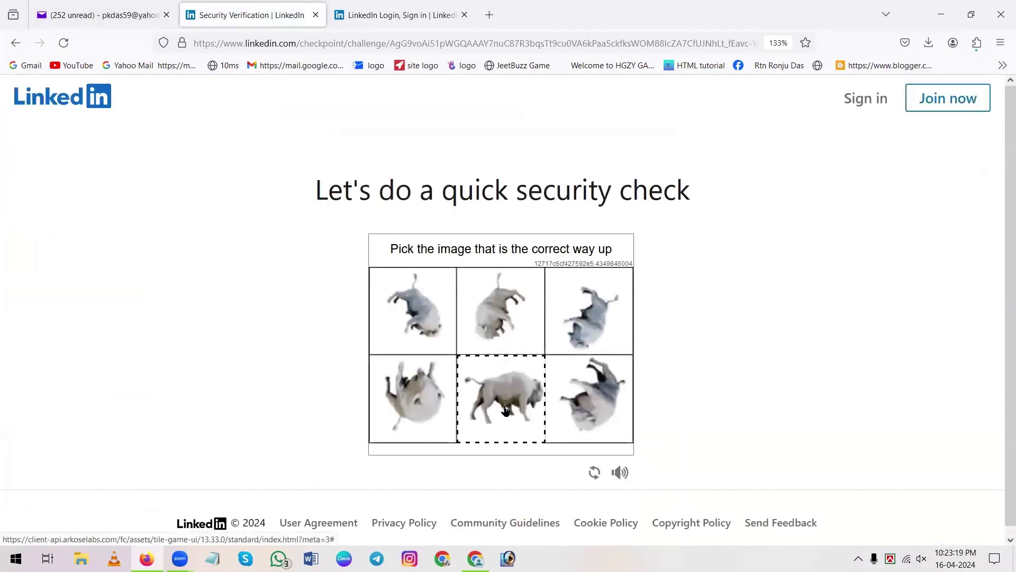
click(511, 380)
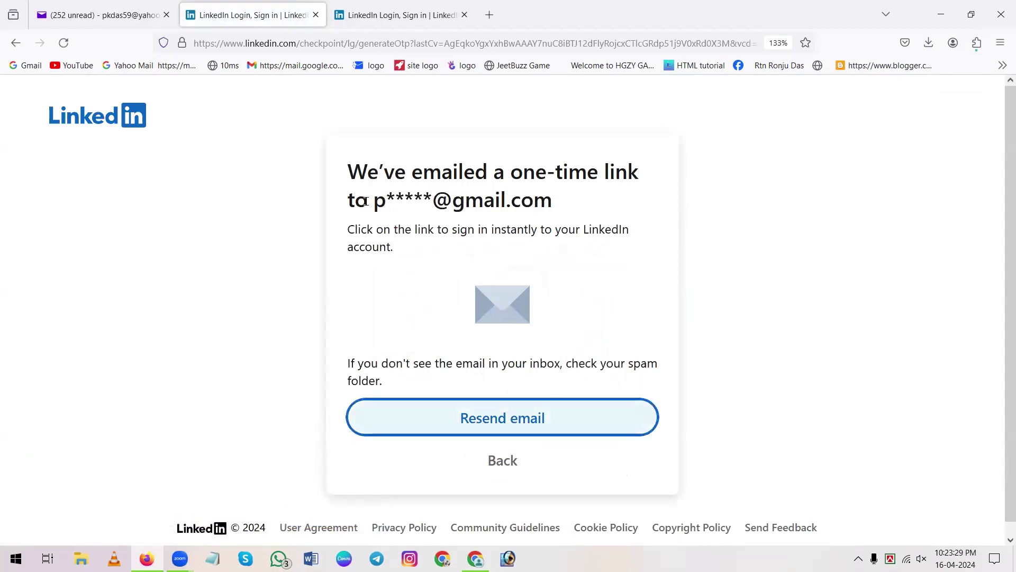
Resend the one-time sign-in link, pass the upright-image captcha, and open a blank tab
drag(375, 201, 547, 201)
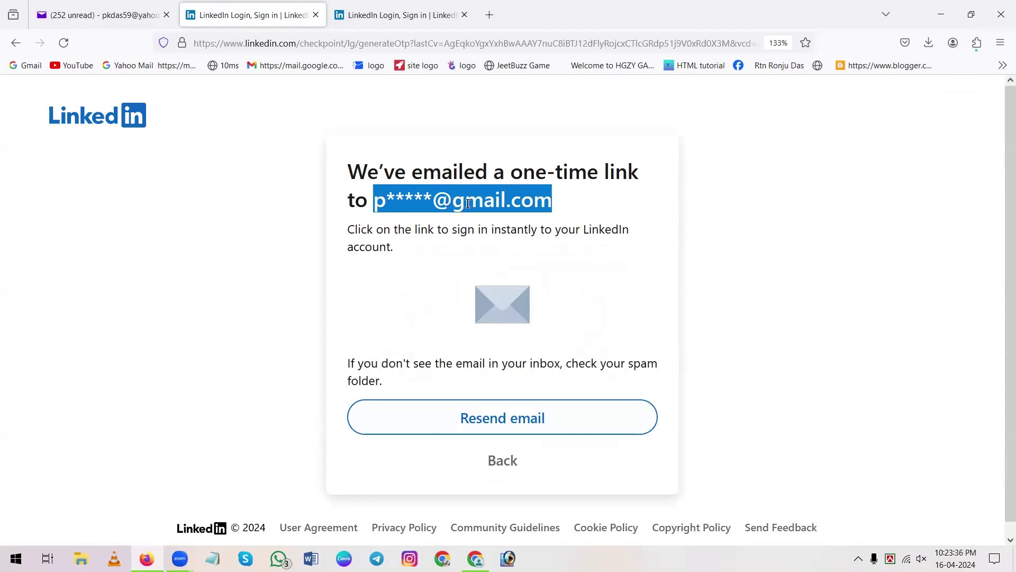
click(468, 203)
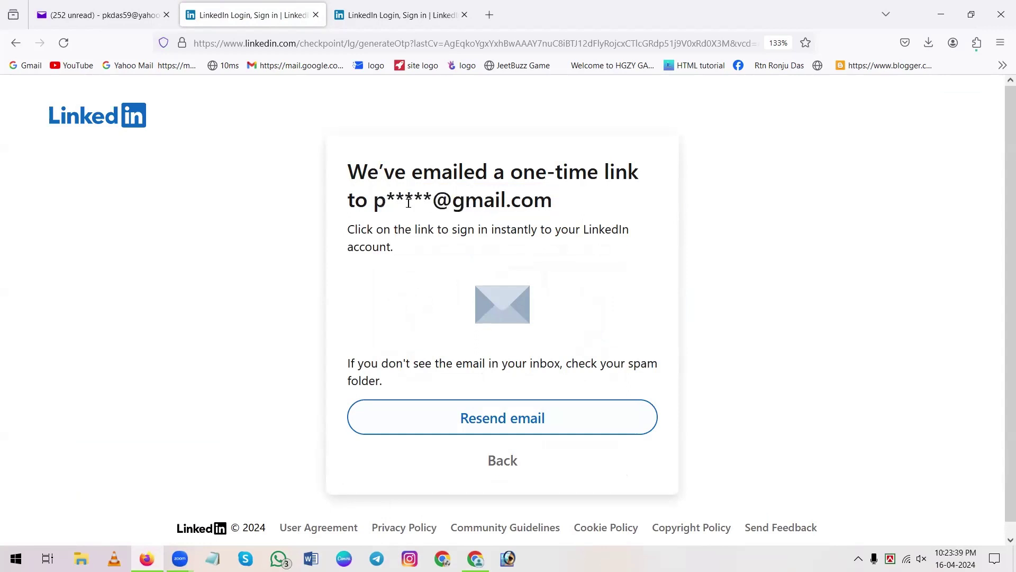
click(474, 420)
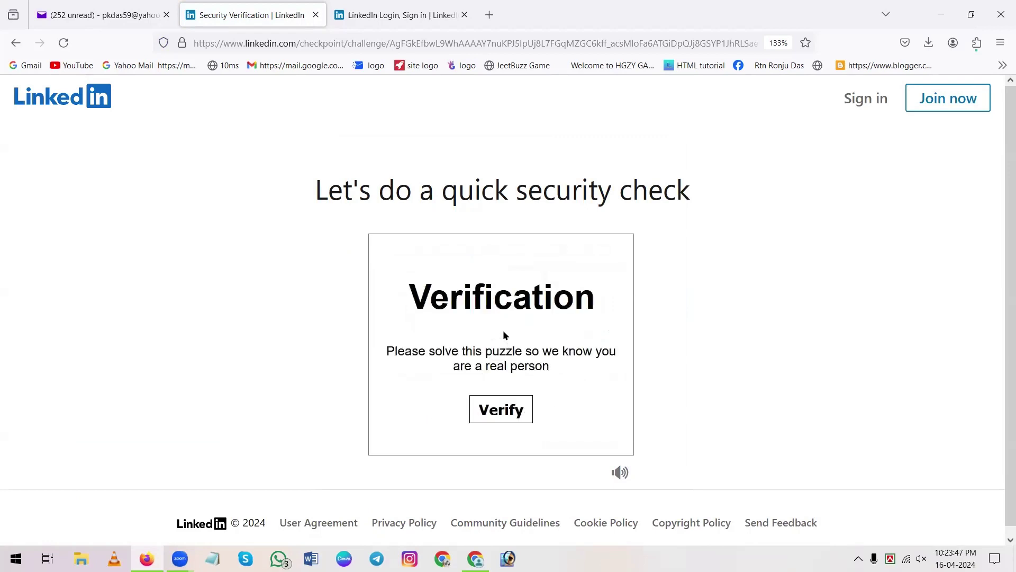
click(498, 408)
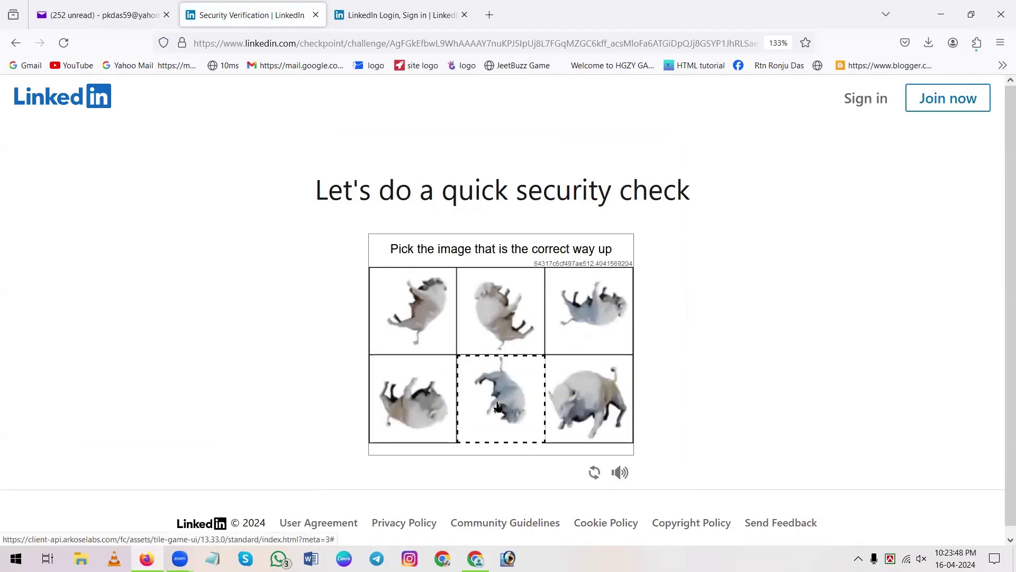
click(577, 411)
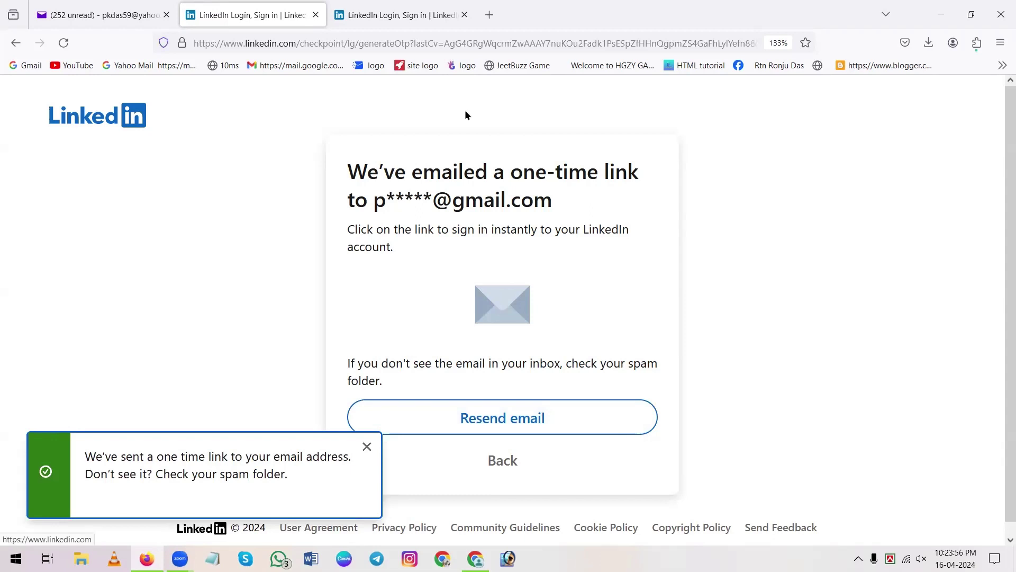
click(490, 15)
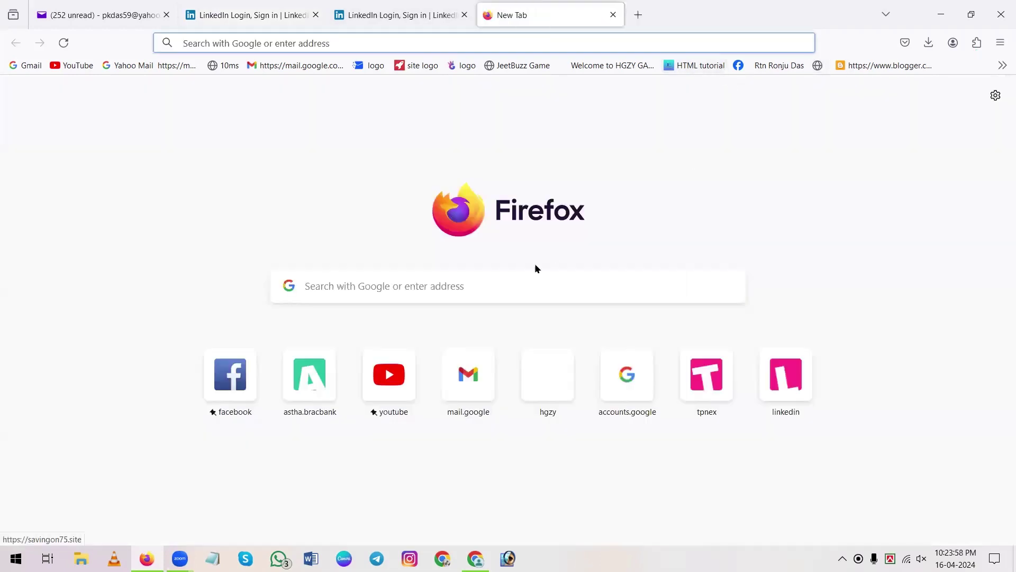
Open Gmail, confirm the signed-in account, and search the inbox for linkedin
click(468, 387)
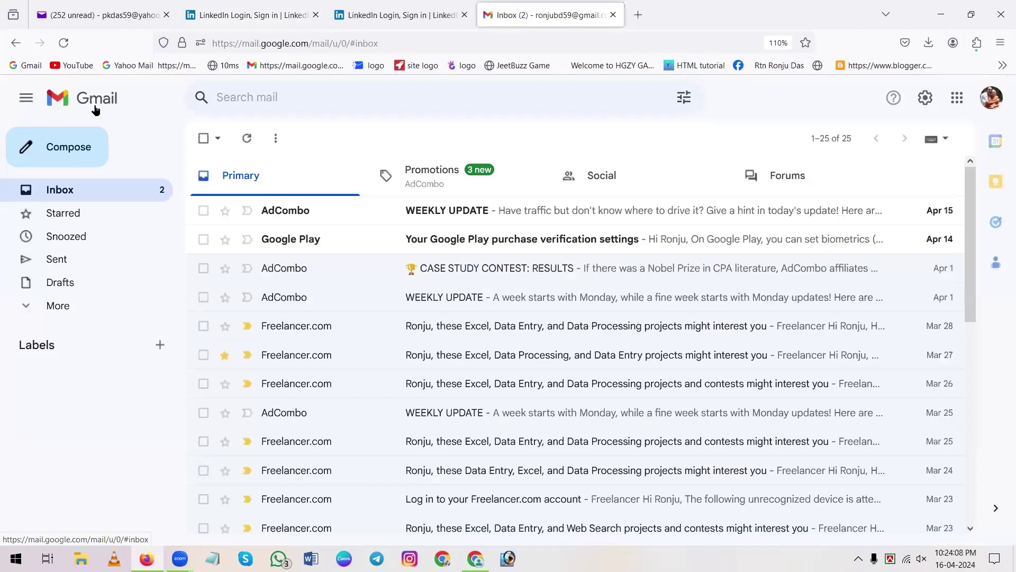
click(988, 101)
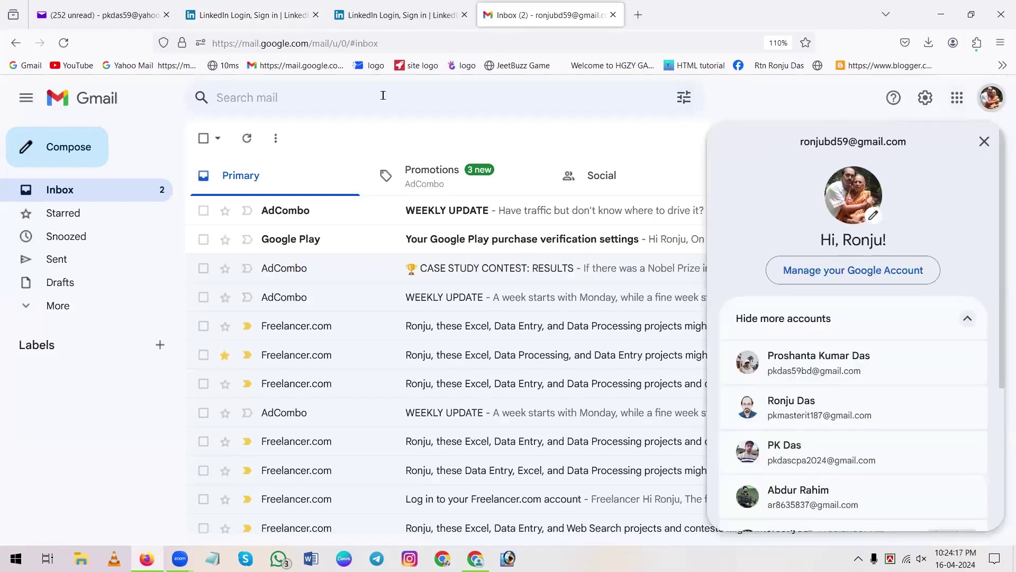
click(219, 20)
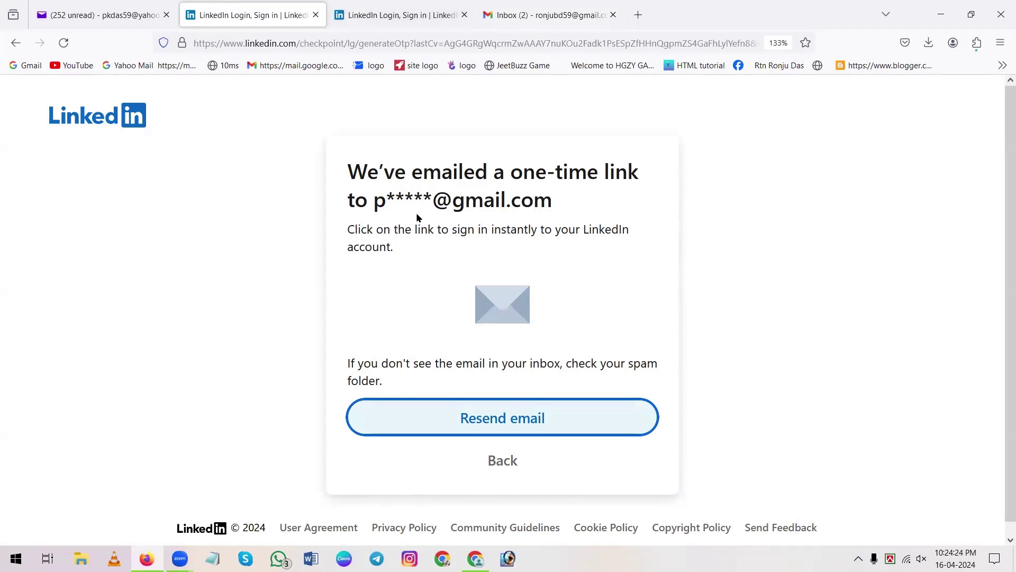
click(542, 20)
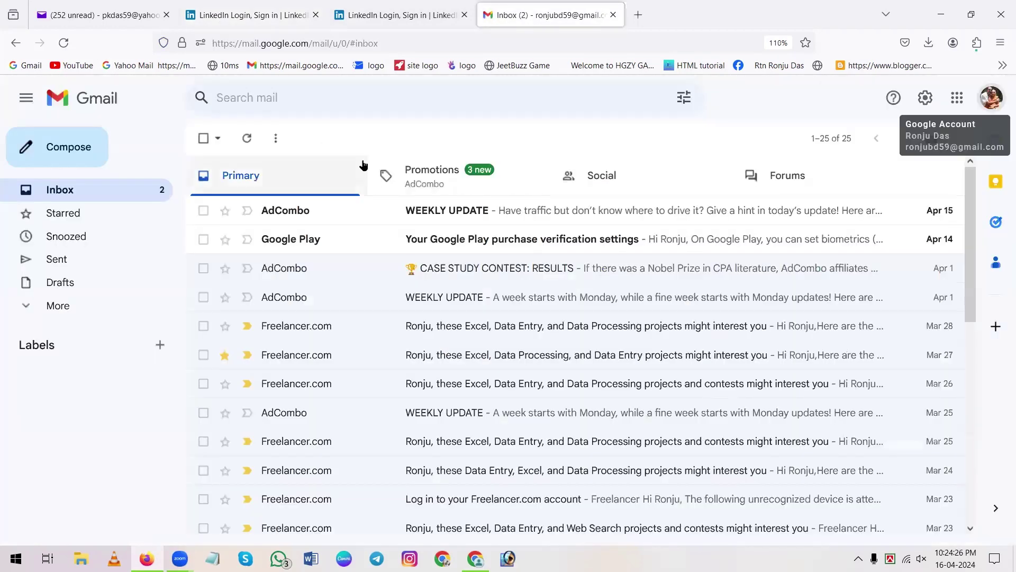
click(308, 97)
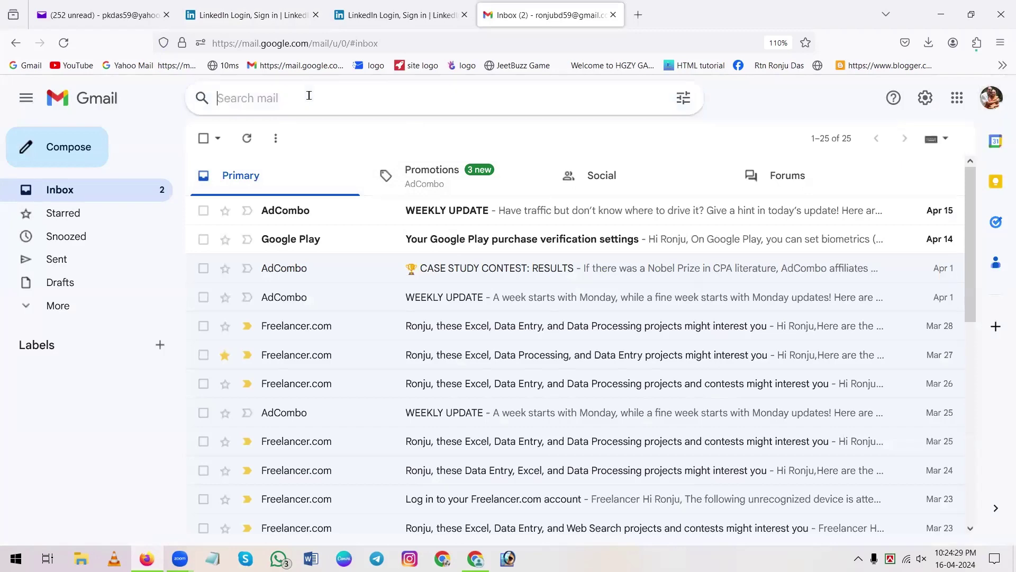
text(link)
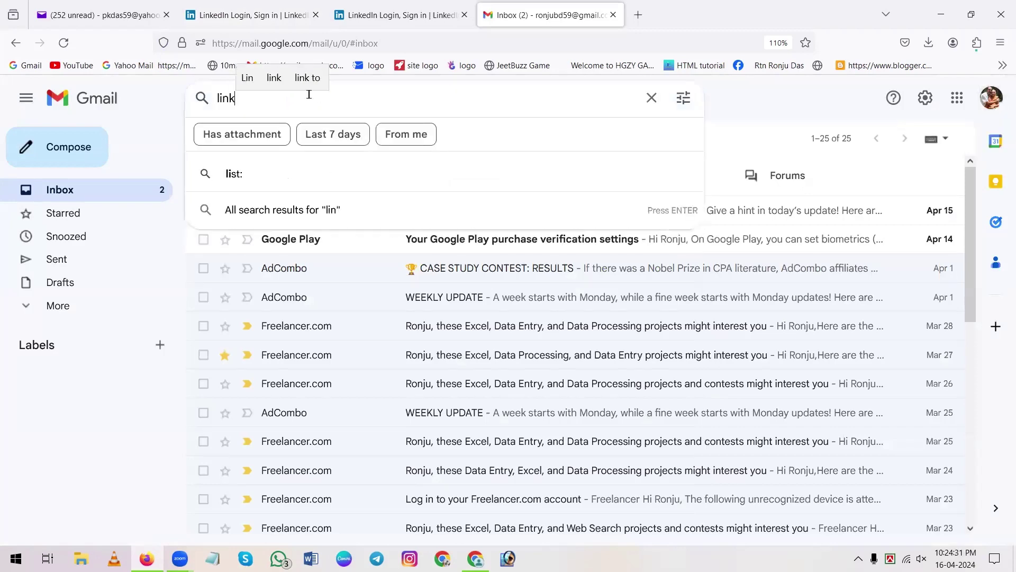
text(edin)
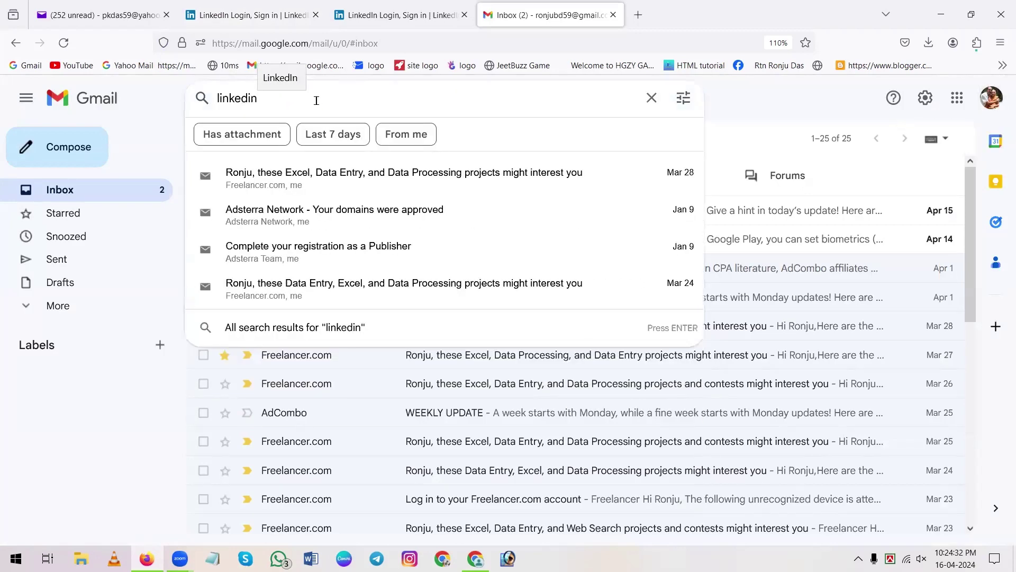
key(Return)
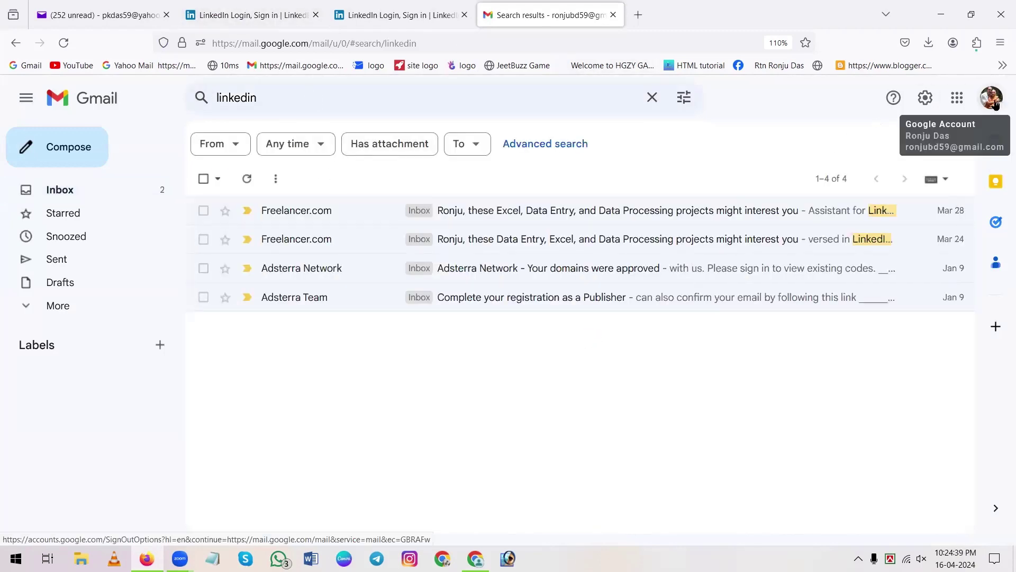
click(990, 100)
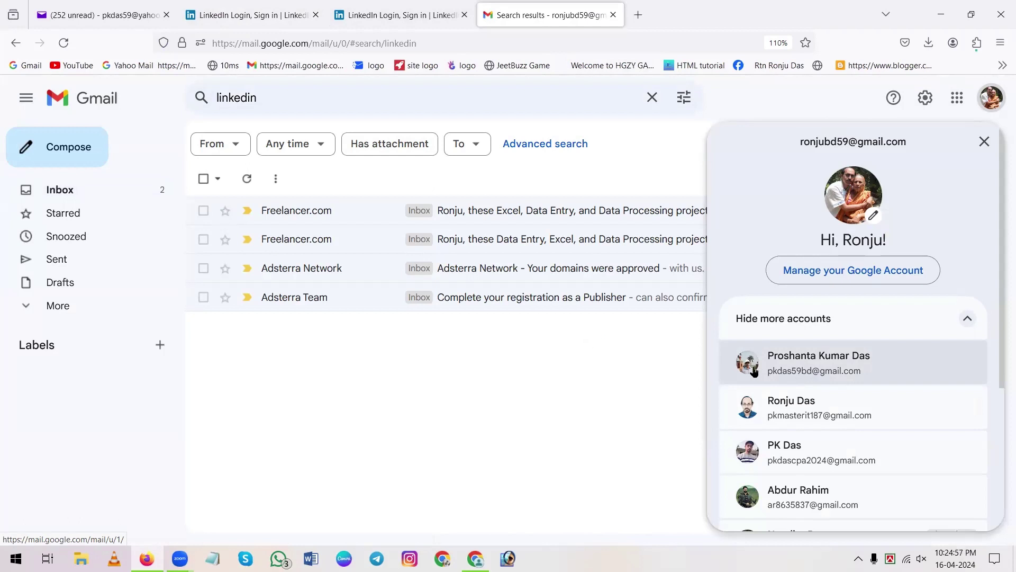
Open another Google account's inbox in a new tab and search it for 'lnkedin'
click(822, 366)
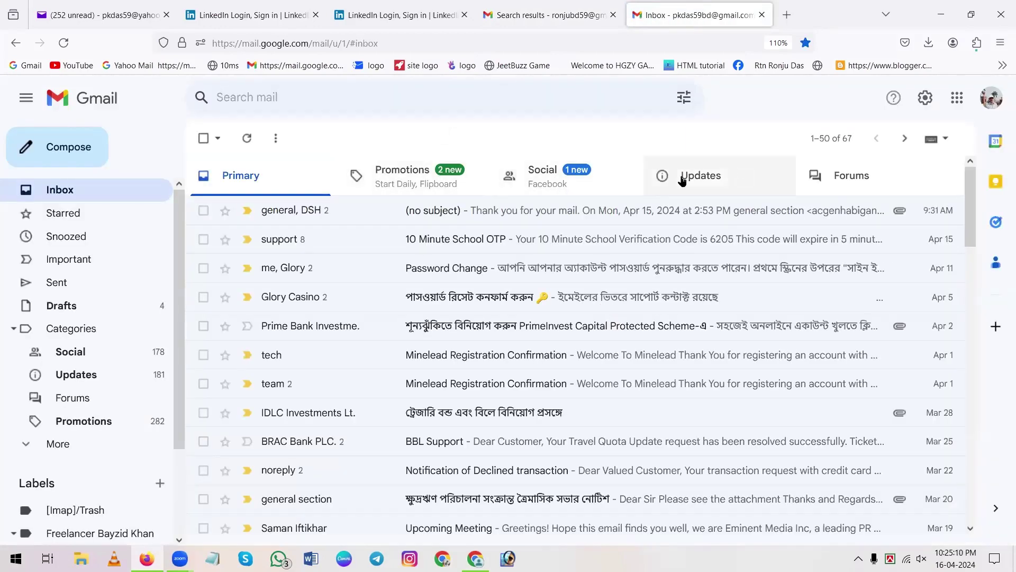
click(271, 88)
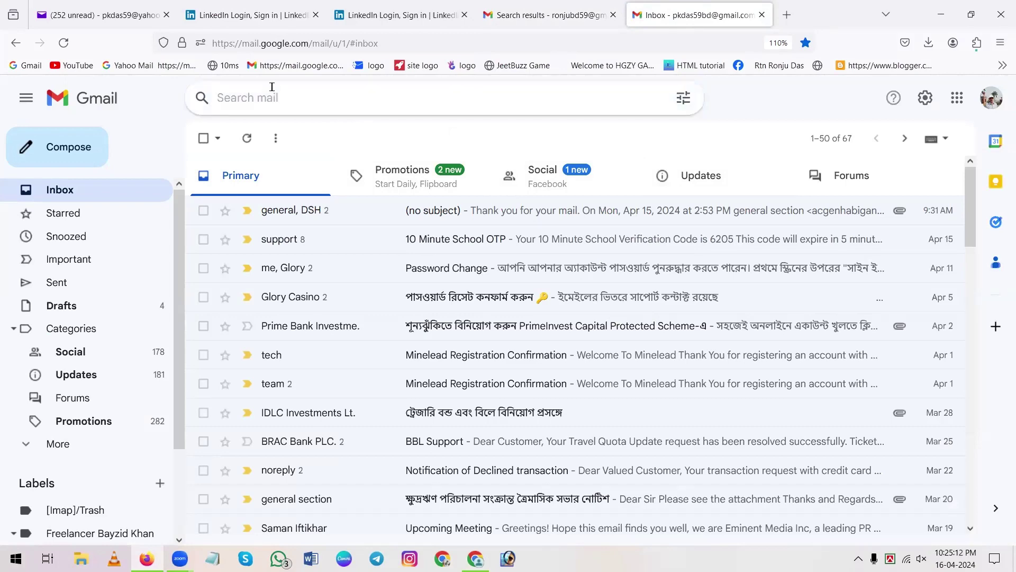
text(lnkedin)
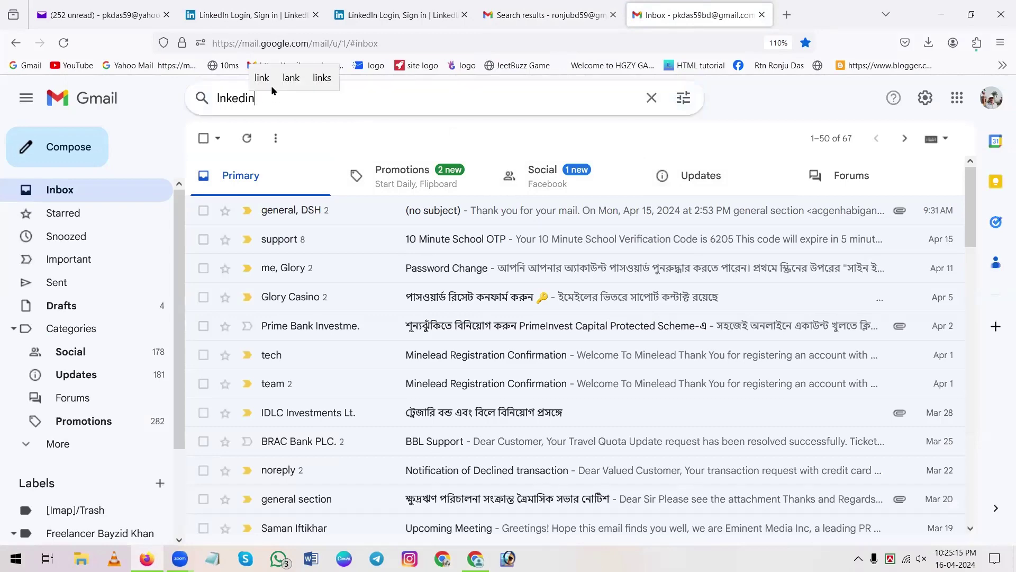
key(Return)
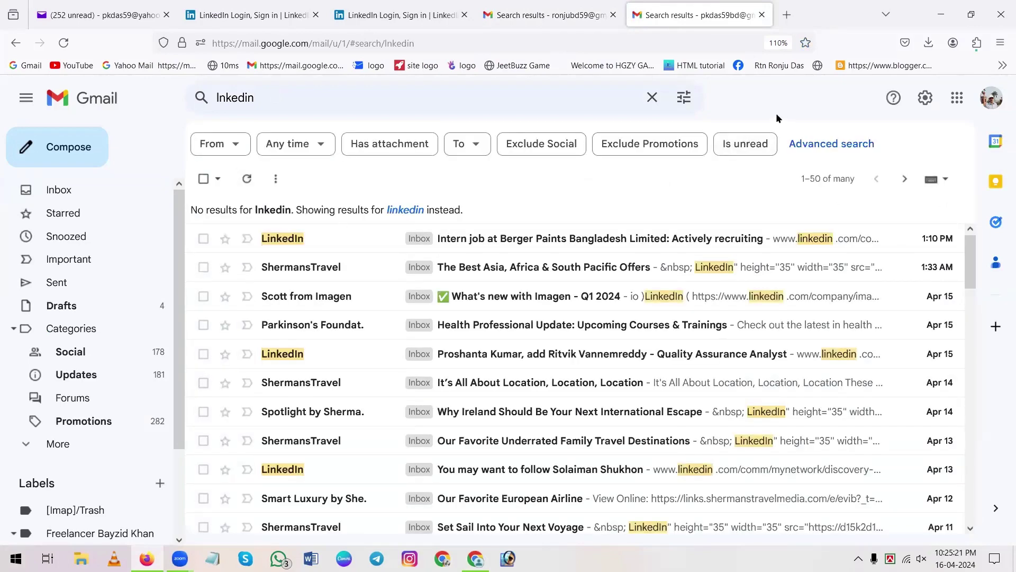
Fix the search text to 'linkedin' and rerun the second account's search
click(220, 97)
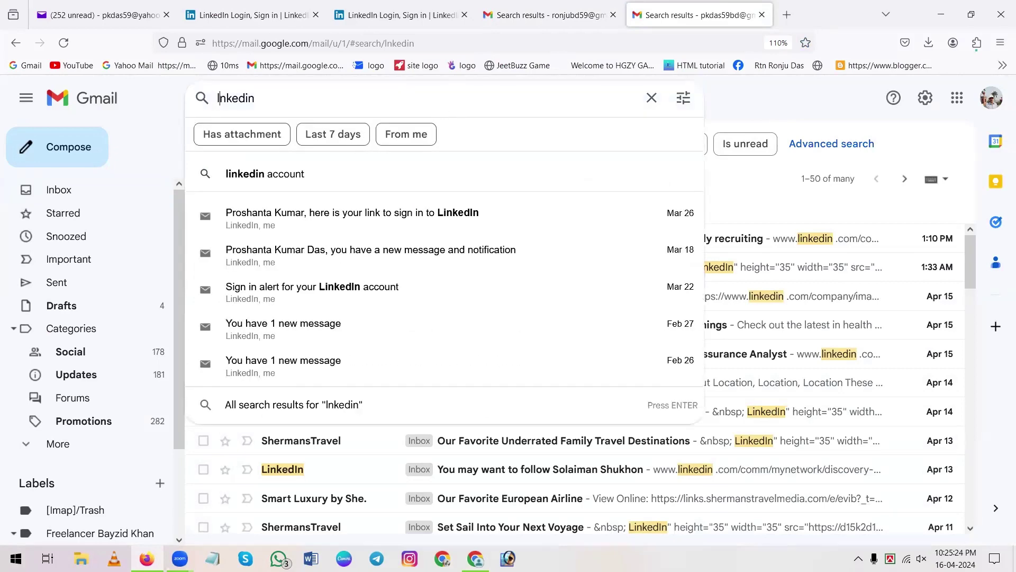
text(in)
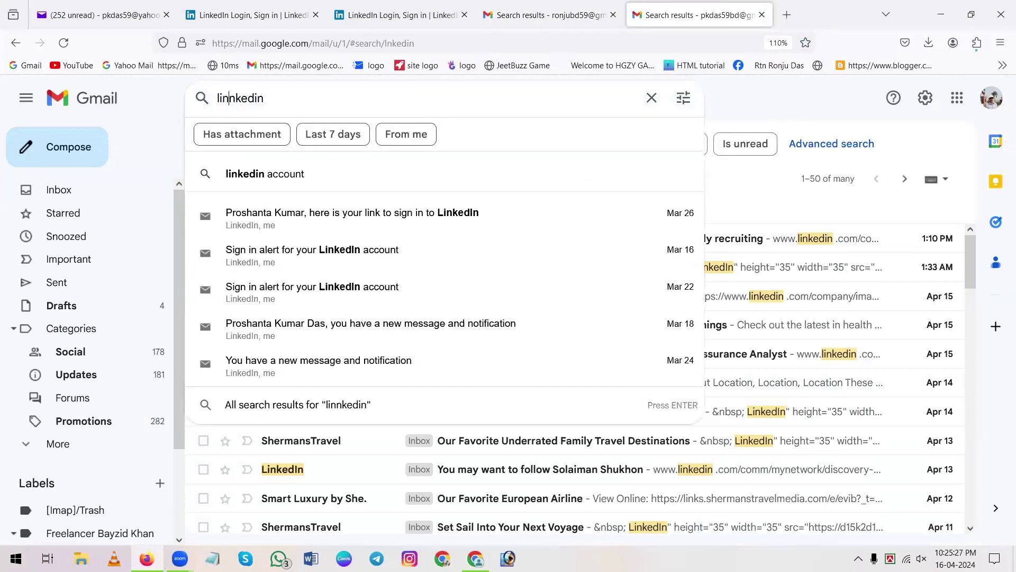
key(BackSpace)
key(Return)
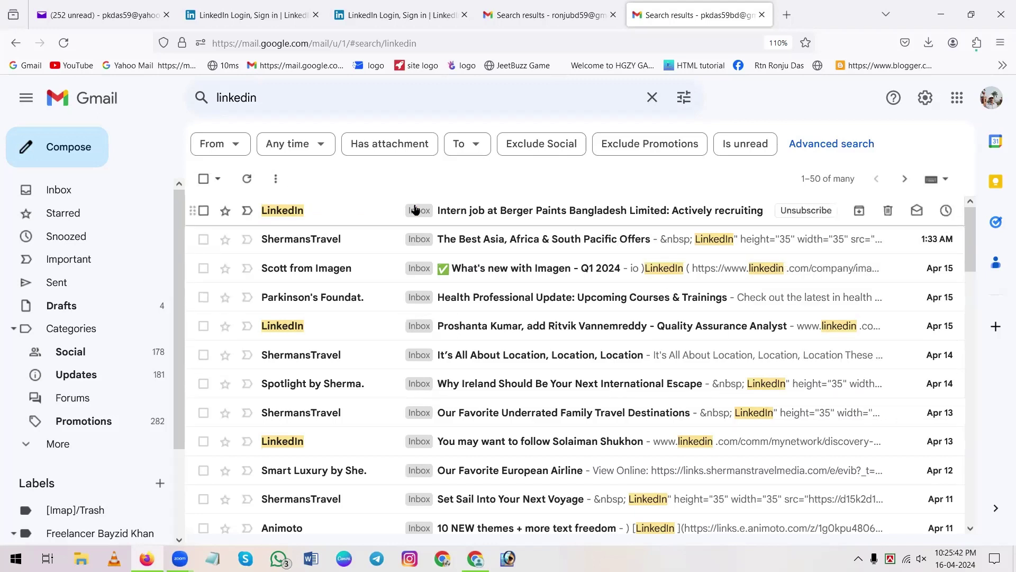
Open another Google account's inbox in a new tab and search it for 'linkedin'
click(990, 100)
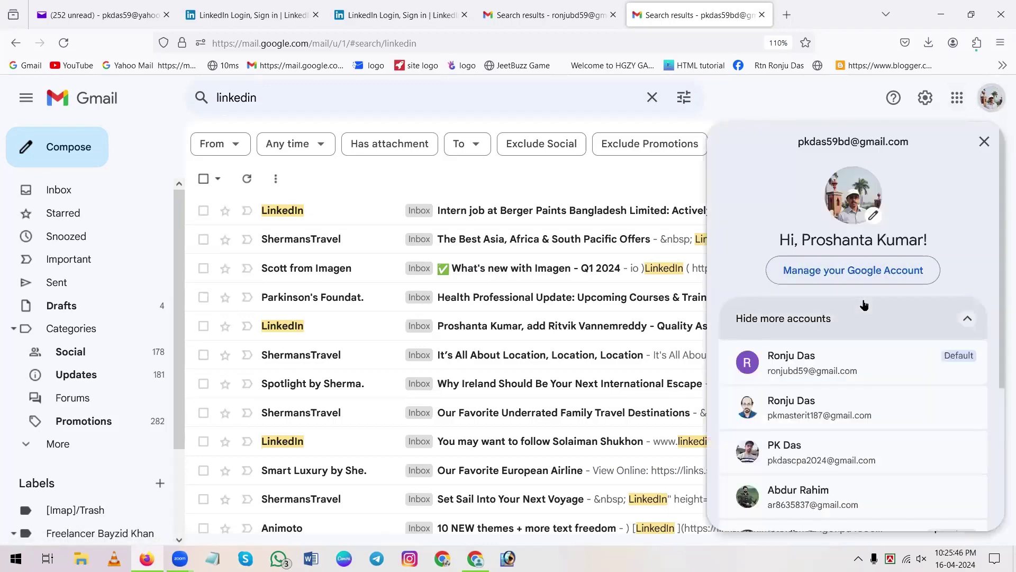
scroll(852, 374, down, 3)
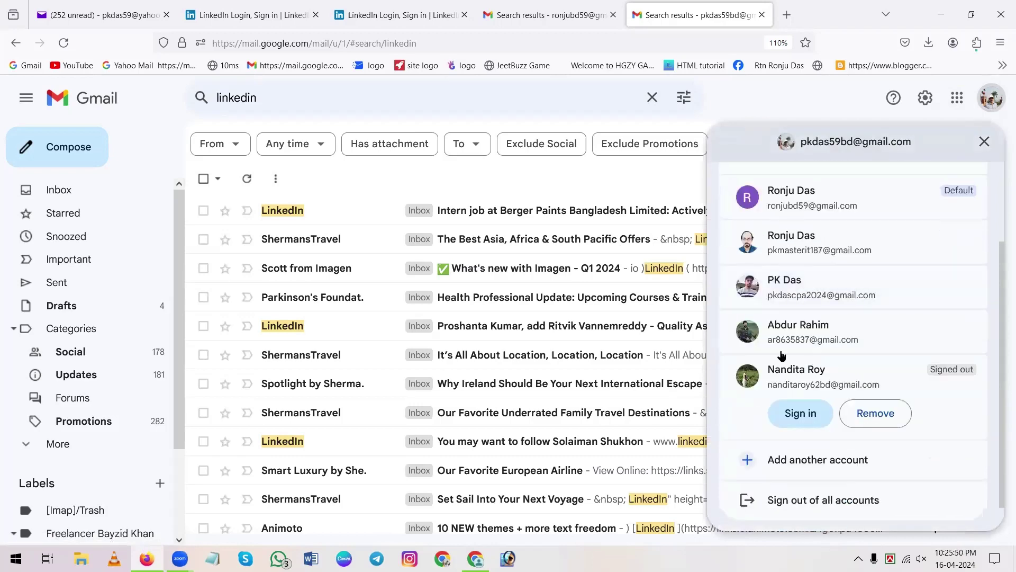
scroll(819, 263, up, 5)
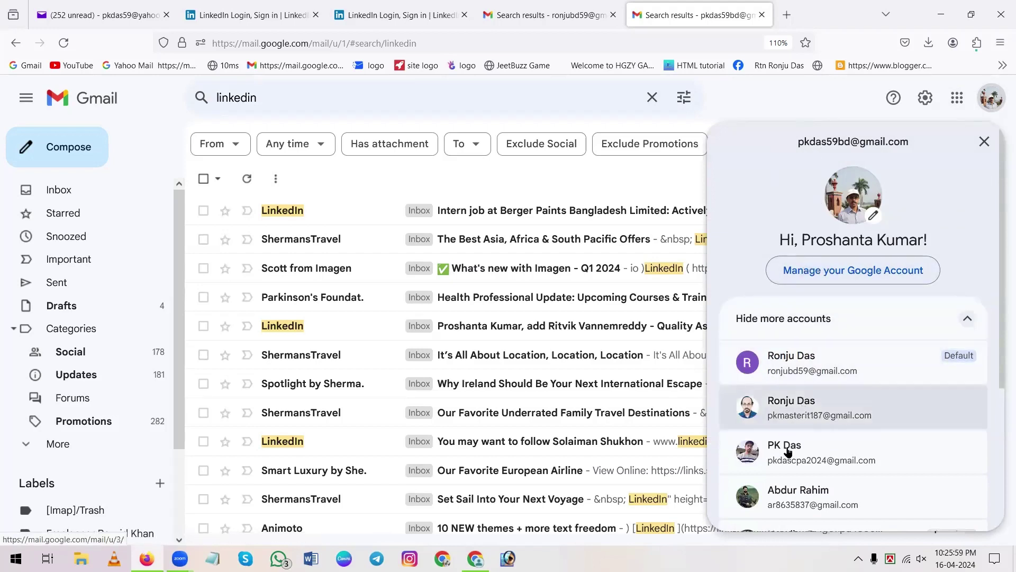
click(815, 462)
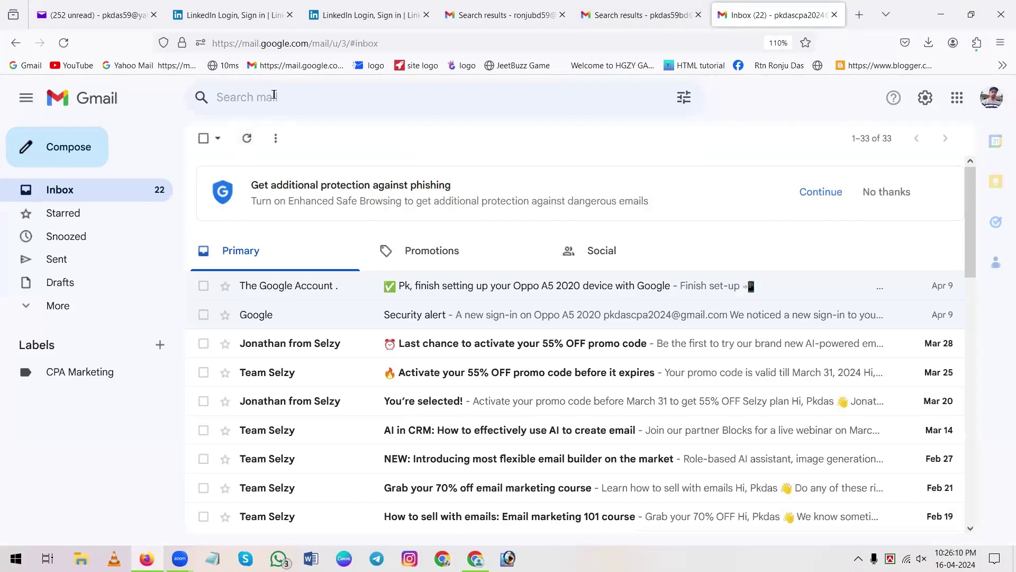
click(275, 95)
text(linkedin)
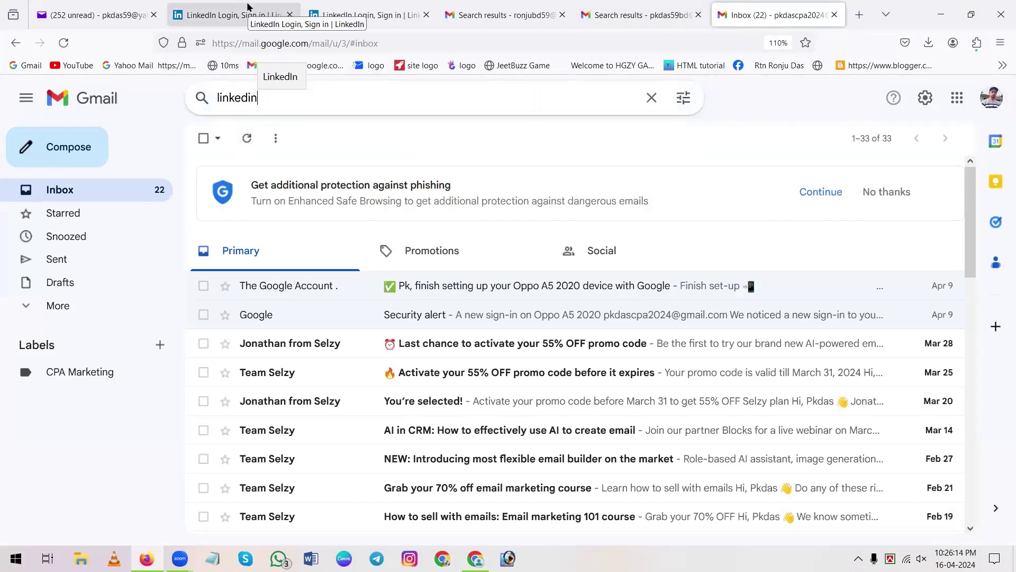
key(Return)
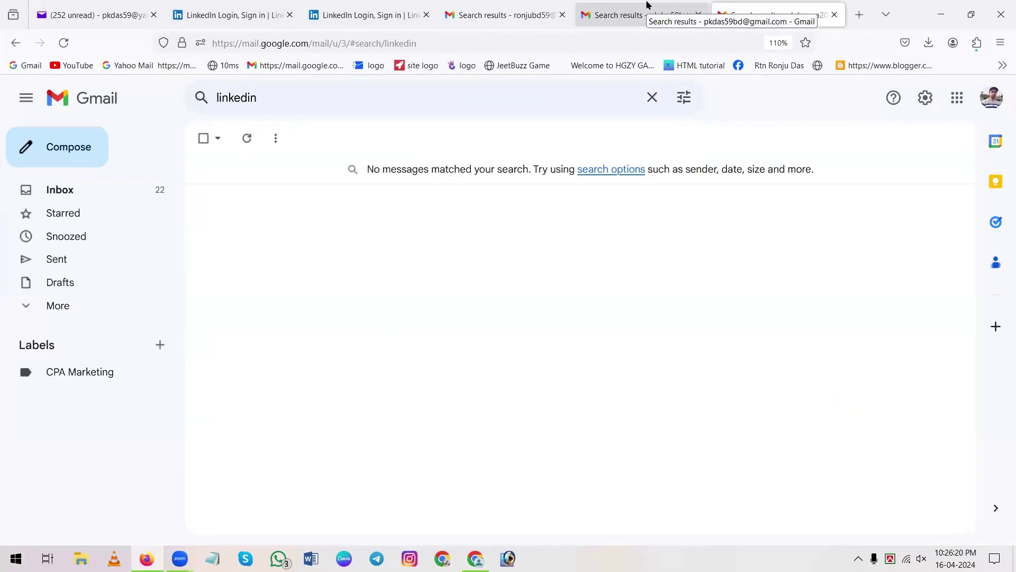
Close the empty-results Gmail tab, confirm leaving, and close the other account's results tab
click(833, 17)
key(Return)
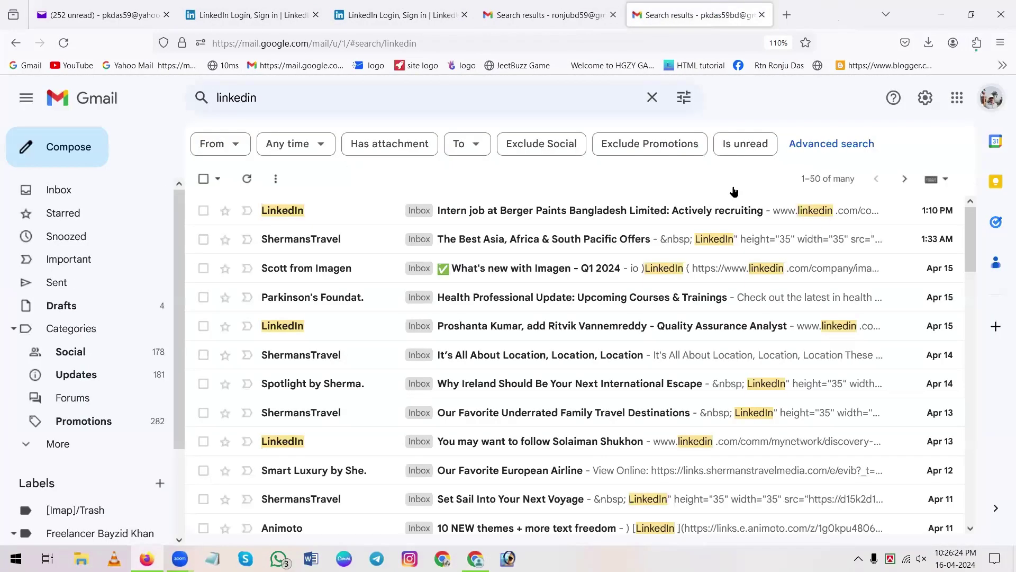
click(761, 14)
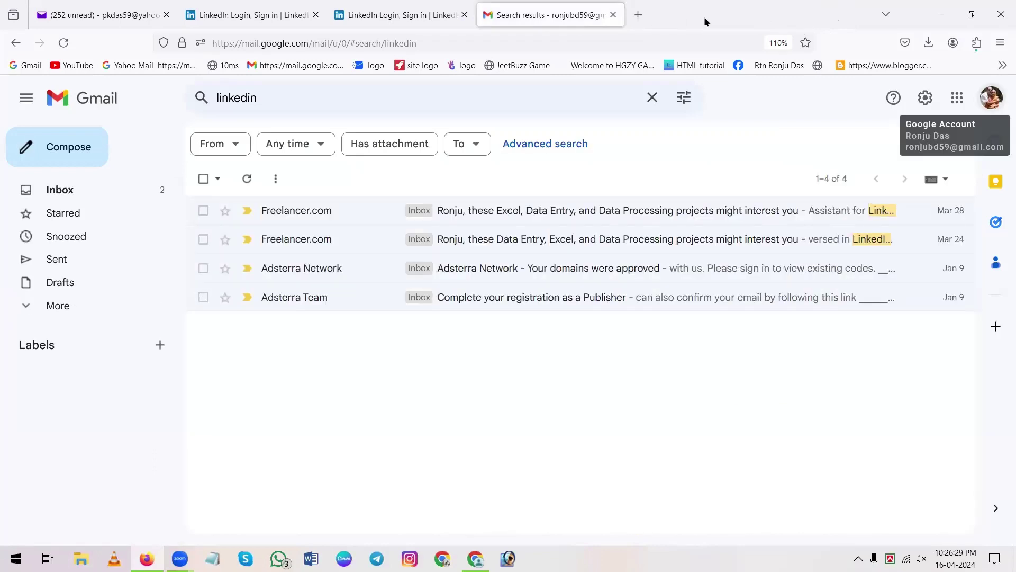
click(233, 14)
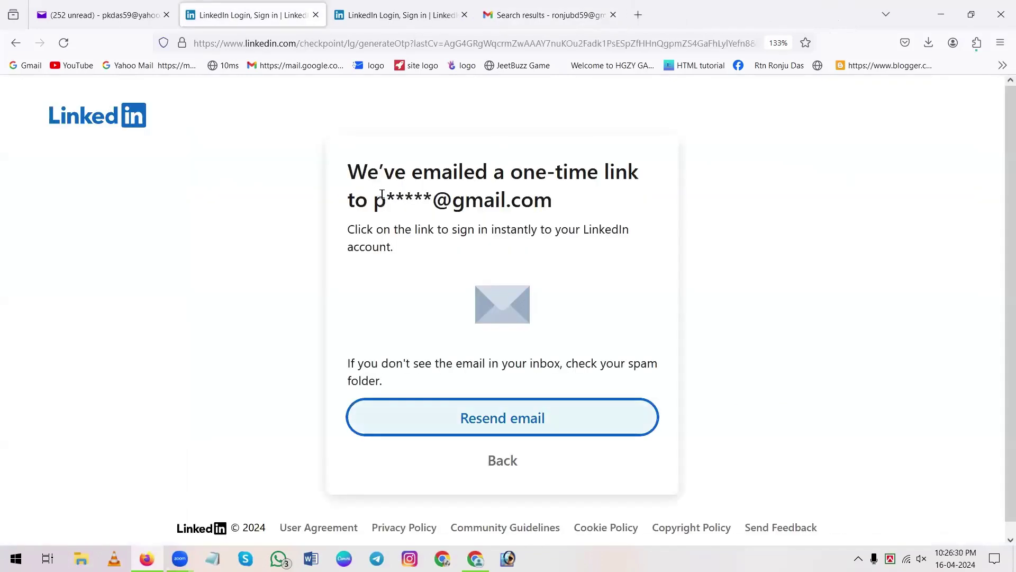
drag(386, 196, 435, 197)
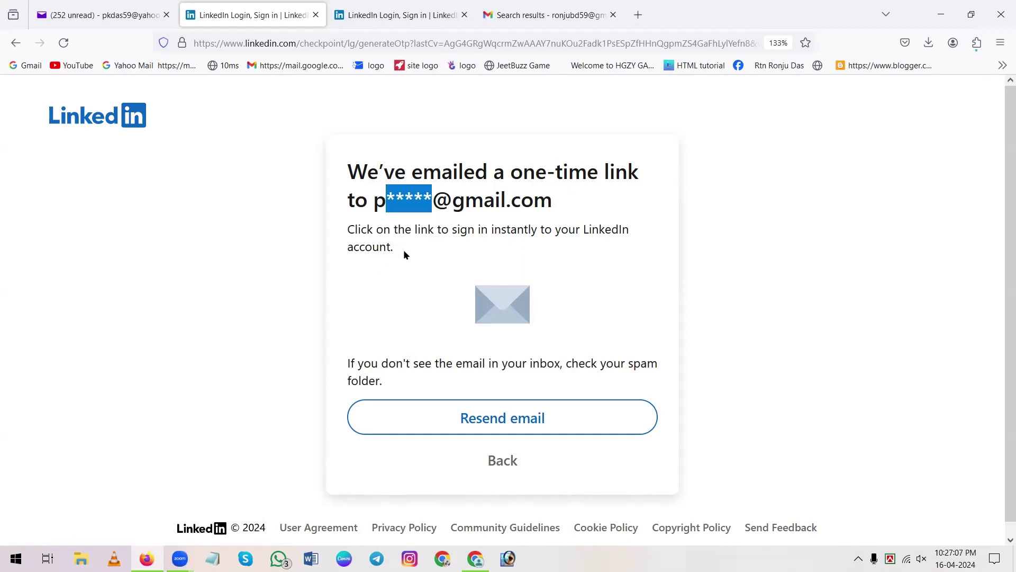
click(557, 16)
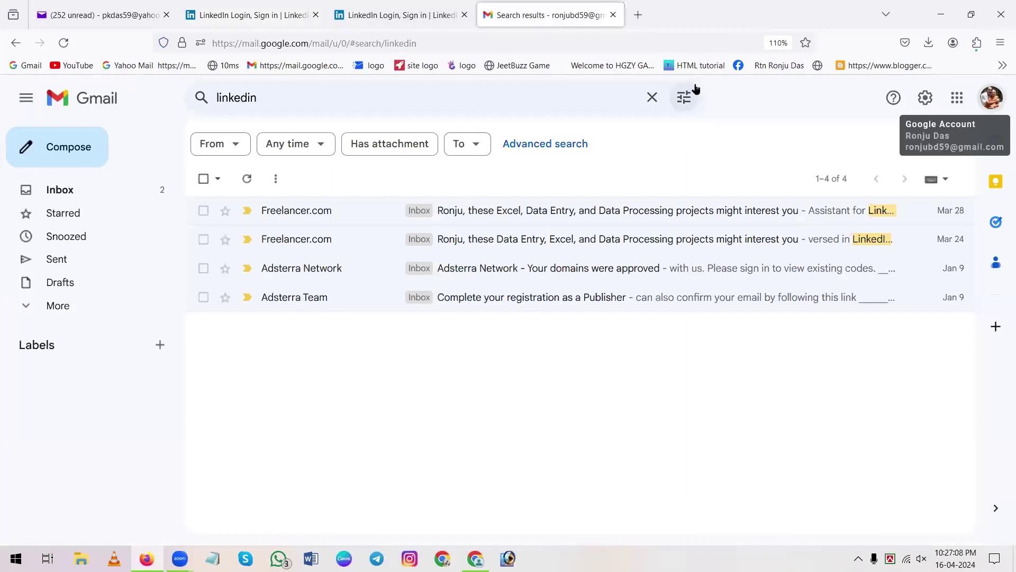
Switch to another signed-in Google account's mailbox in a new tab
click(992, 98)
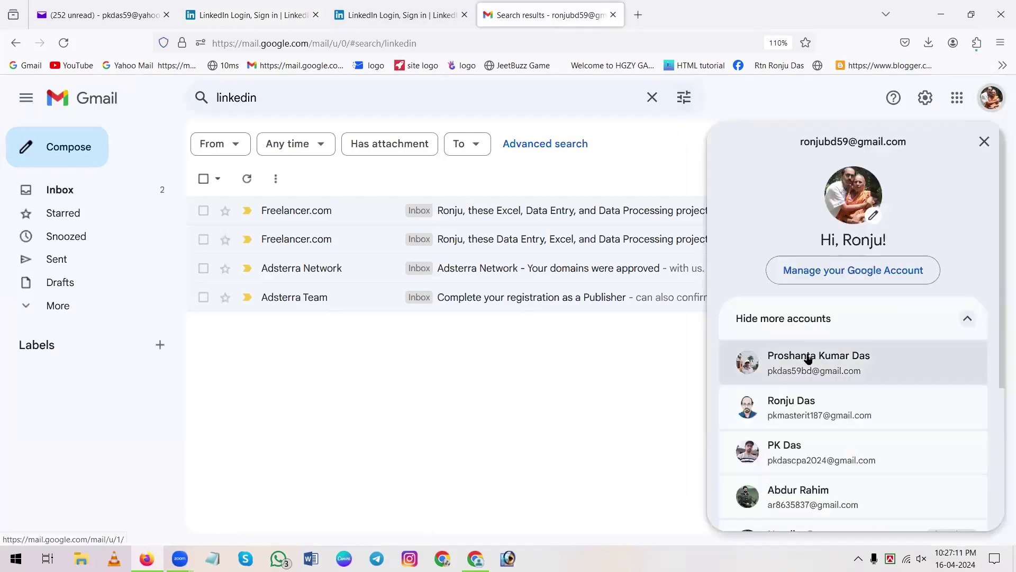
scroll(805, 358, down, 4)
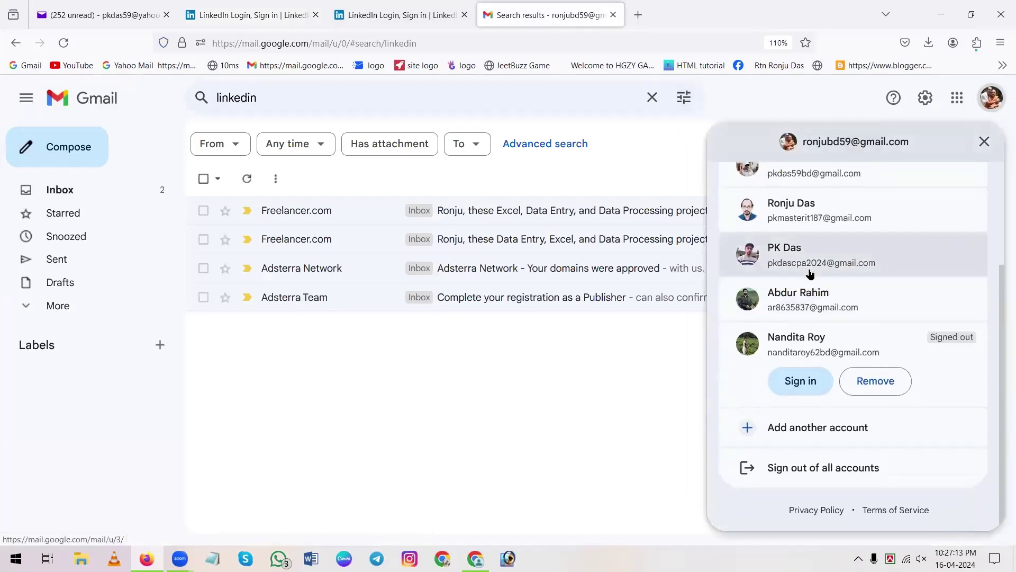
scroll(829, 271, up, 2)
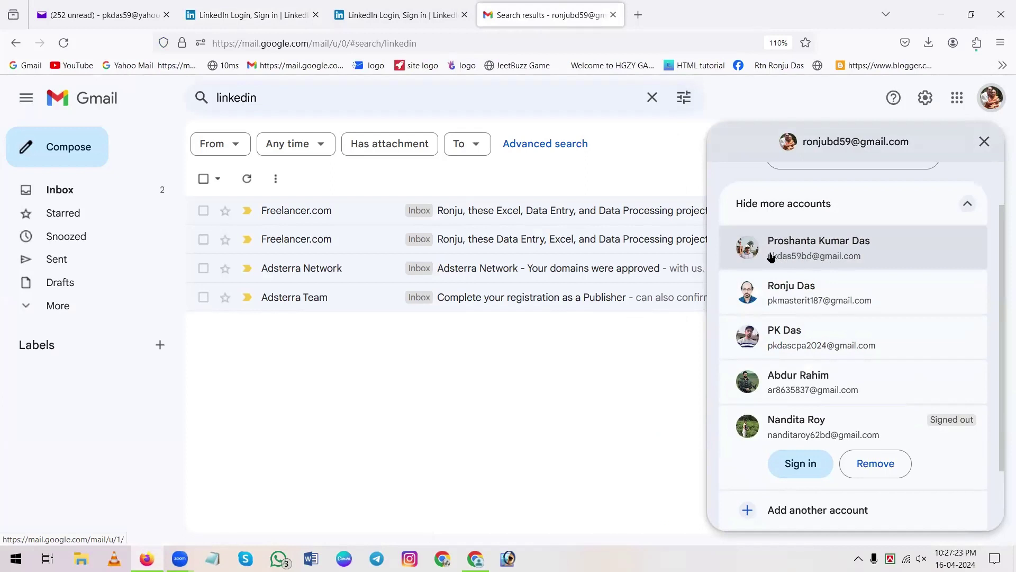
click(815, 252)
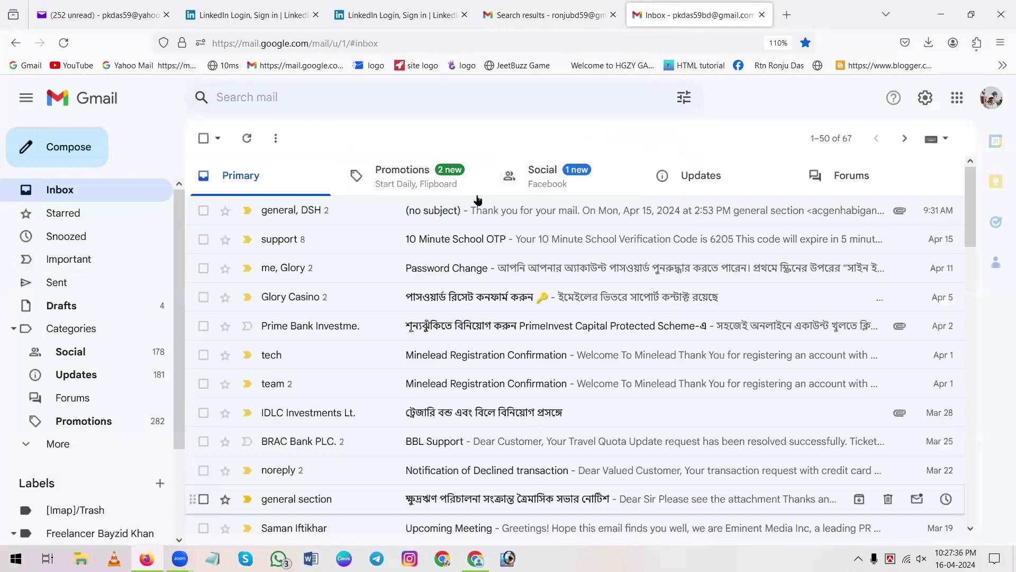
Search this mailbox for 'linkedin', fixing the mistyped 'inkedin' and rerunning the search
click(285, 92)
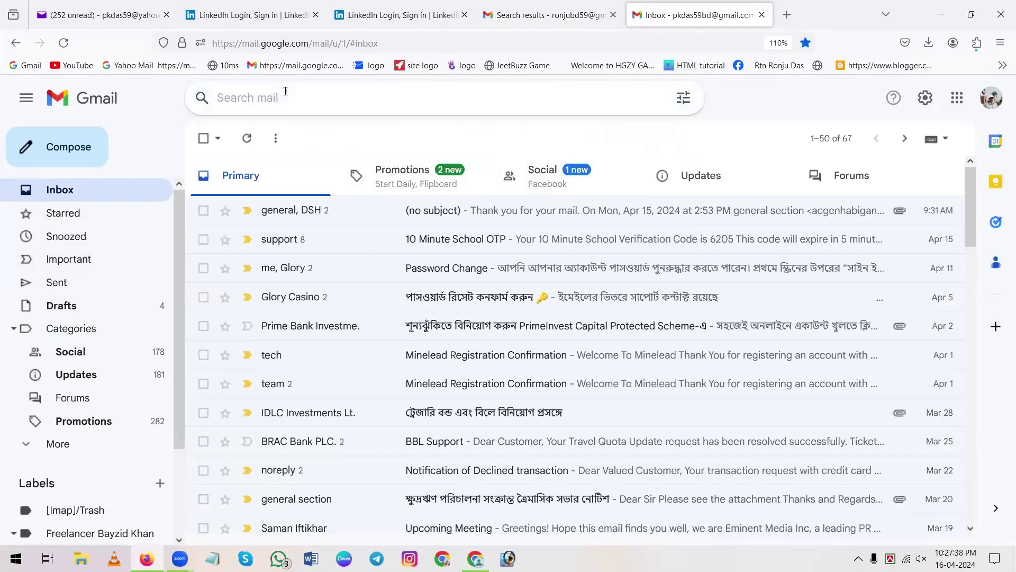
text(inkedin)
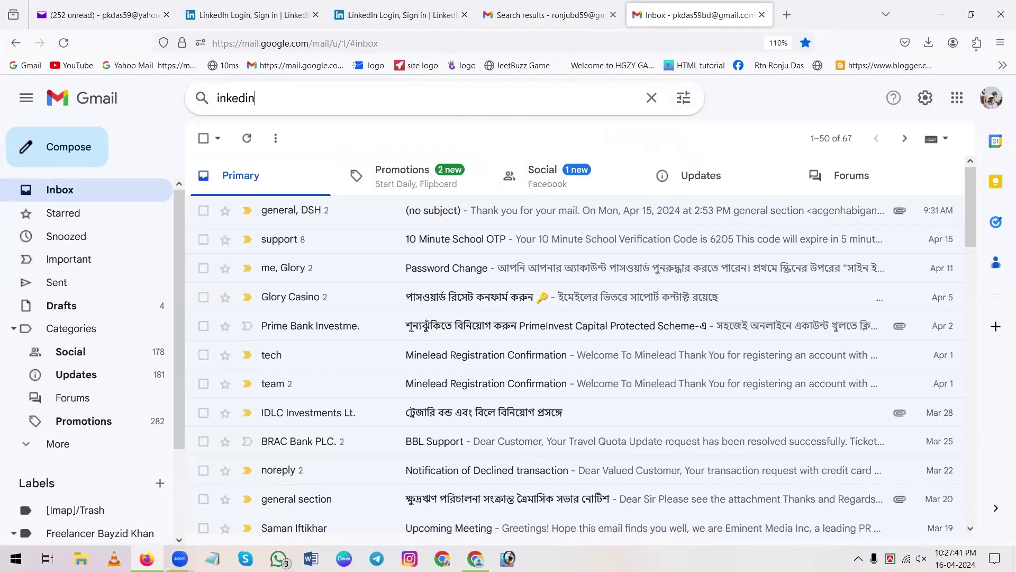
key(Return)
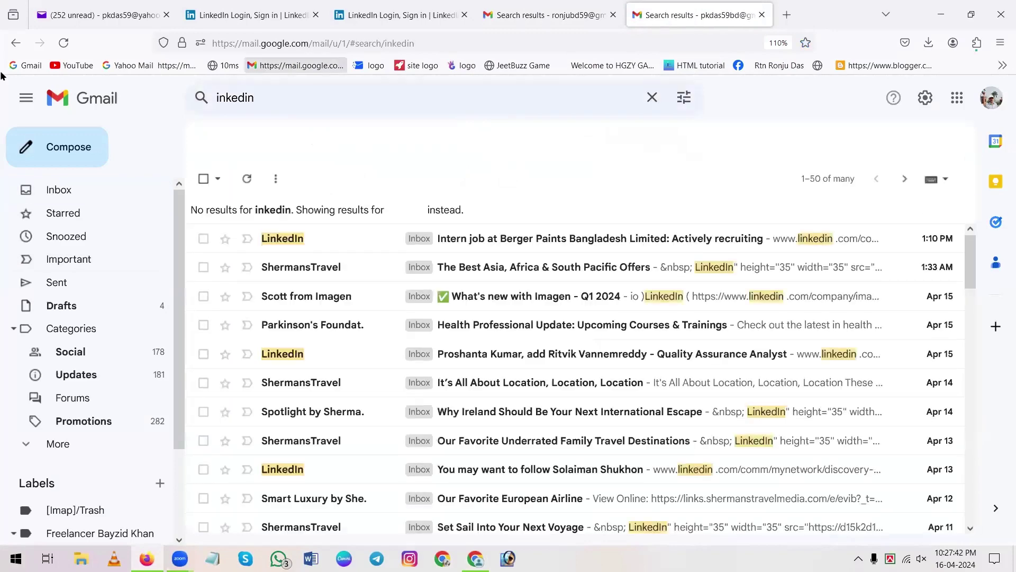
click(218, 97)
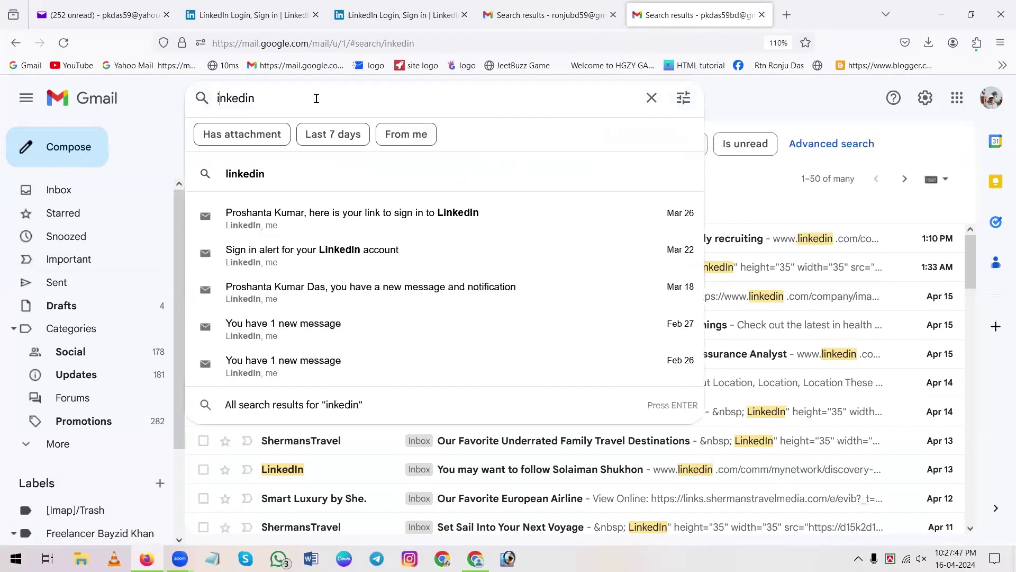
text(l)
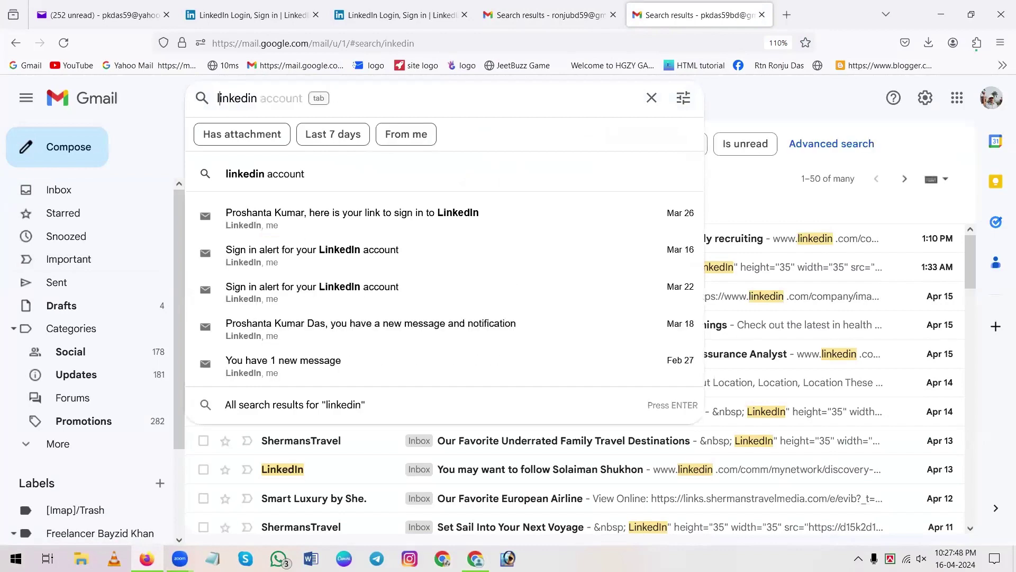
key(Return)
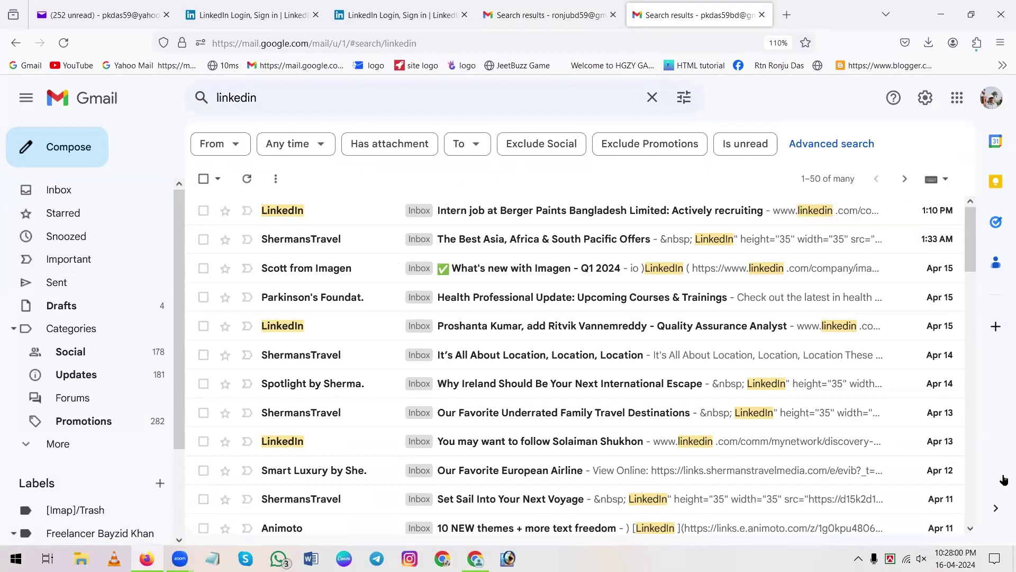
Return to the LinkedIn sign-in page and request the sign-in email again
click(272, 11)
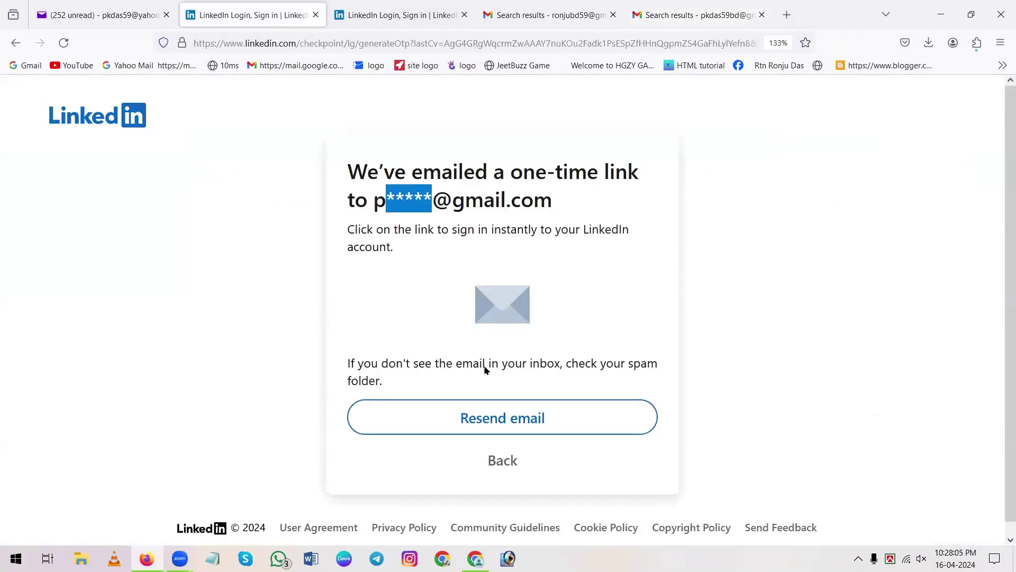
mouse_move(956, 556)
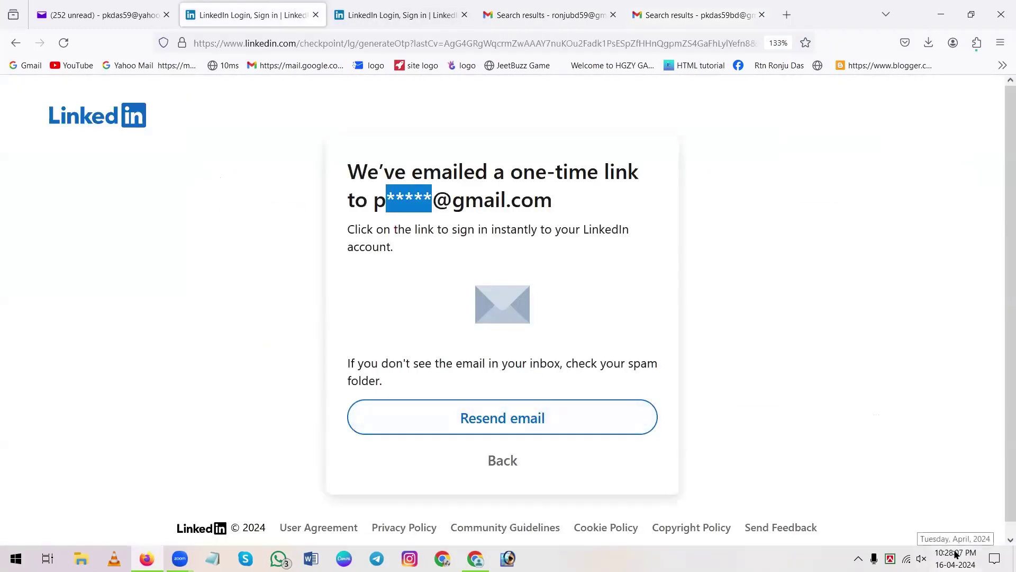
click(515, 420)
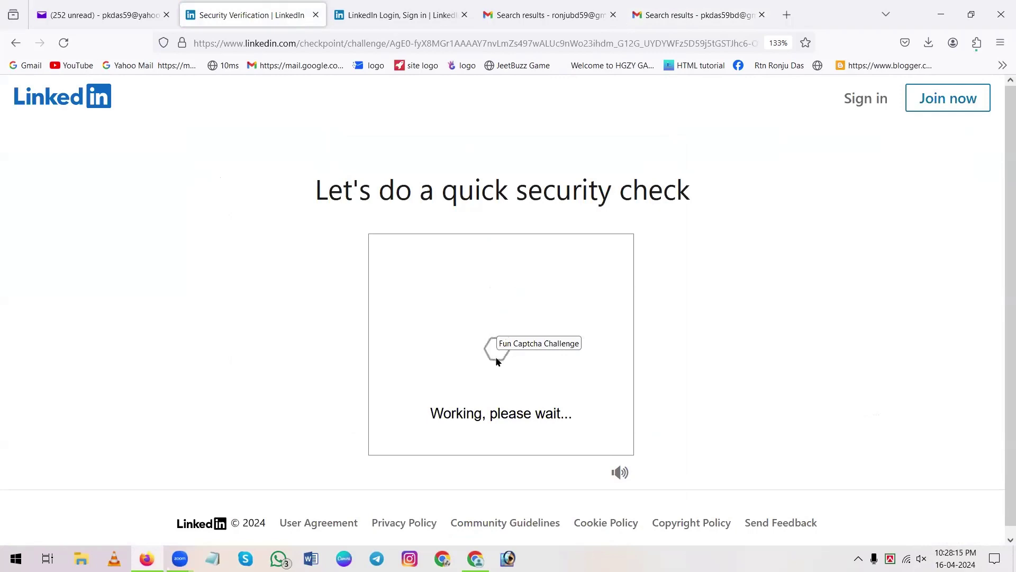
Pass the upright-animal security check, resend the one-time sign-in link, and return to Gmail
click(501, 411)
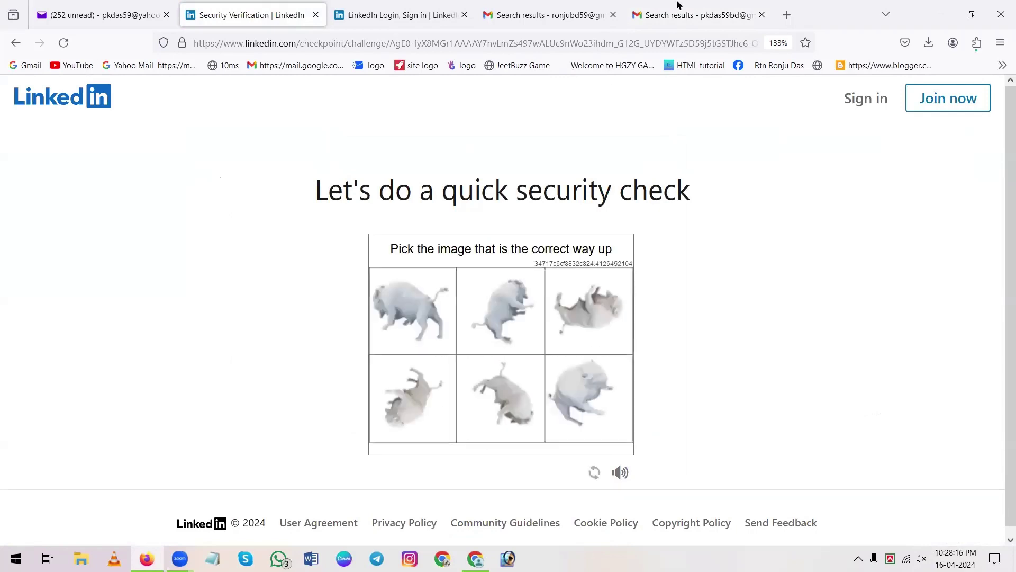
click(415, 313)
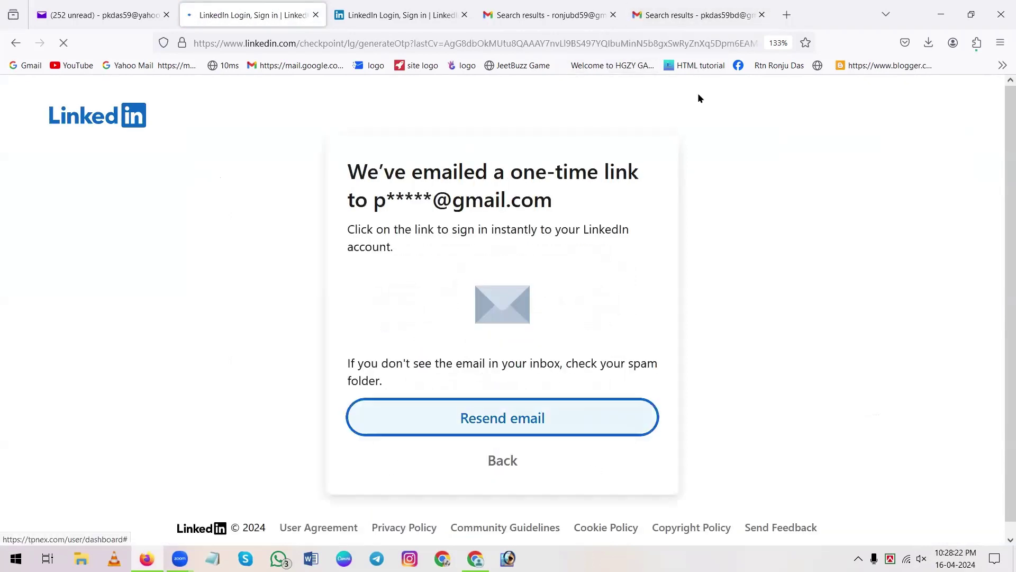
click(526, 424)
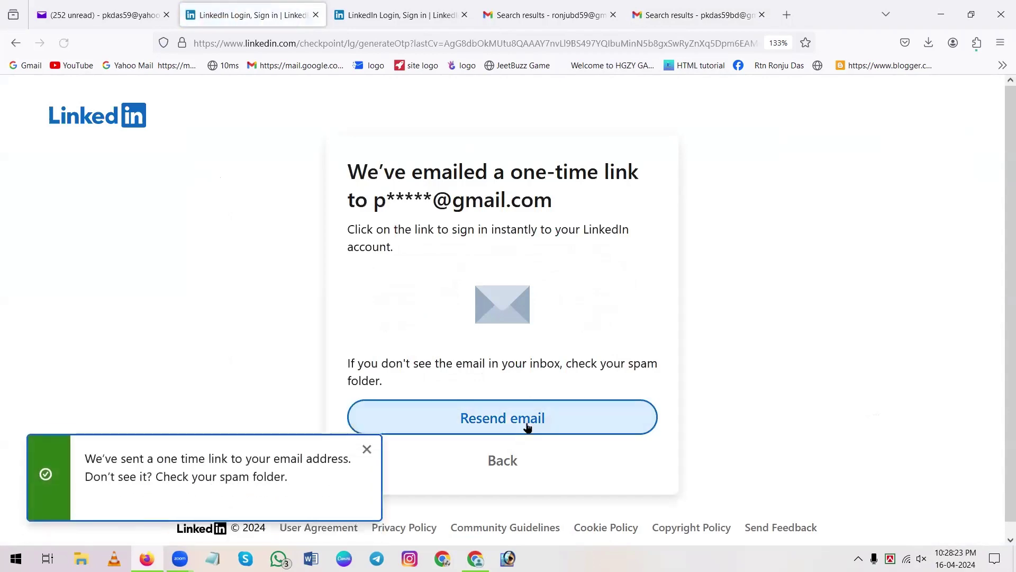
click(670, 15)
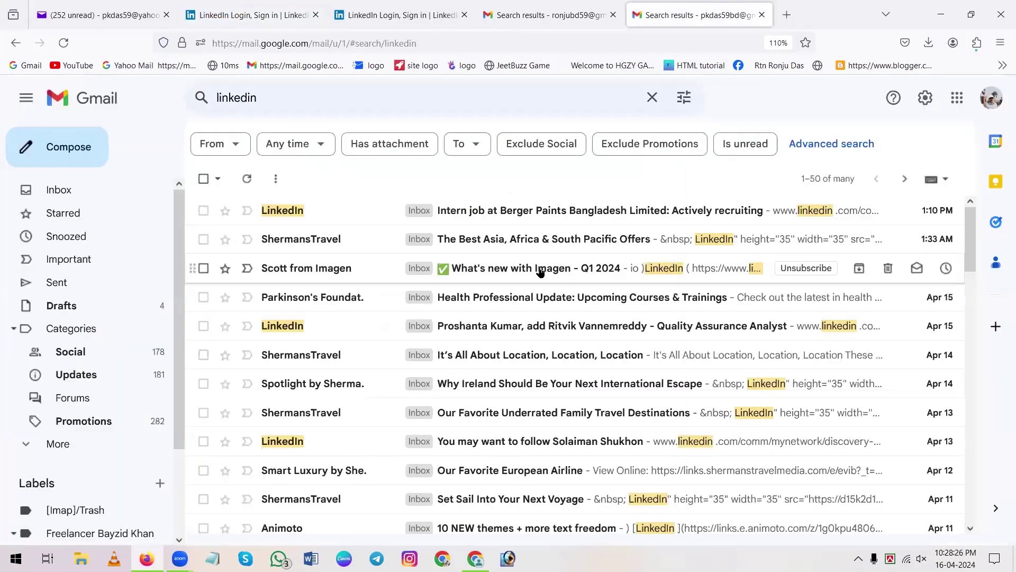
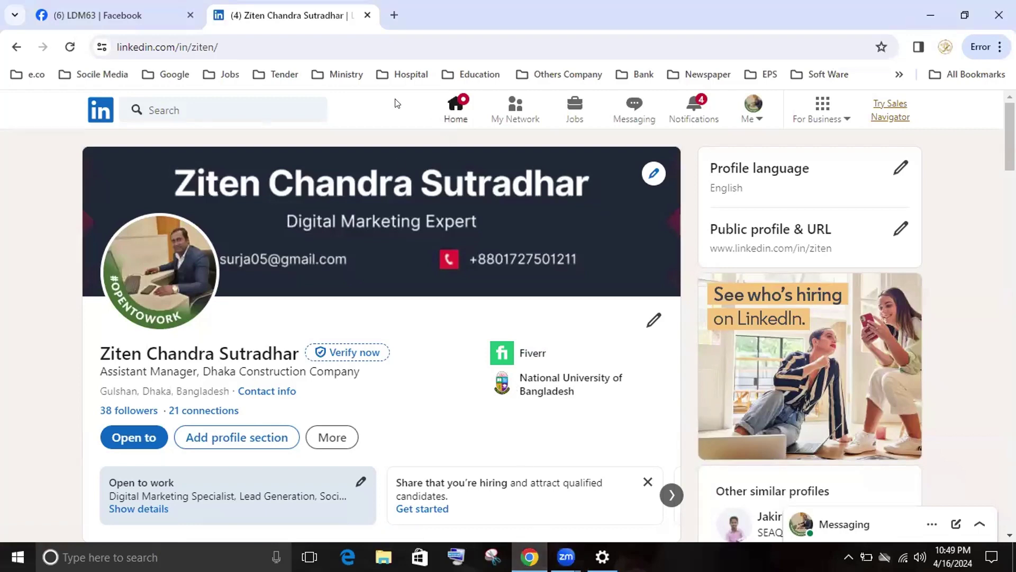
click(529, 550)
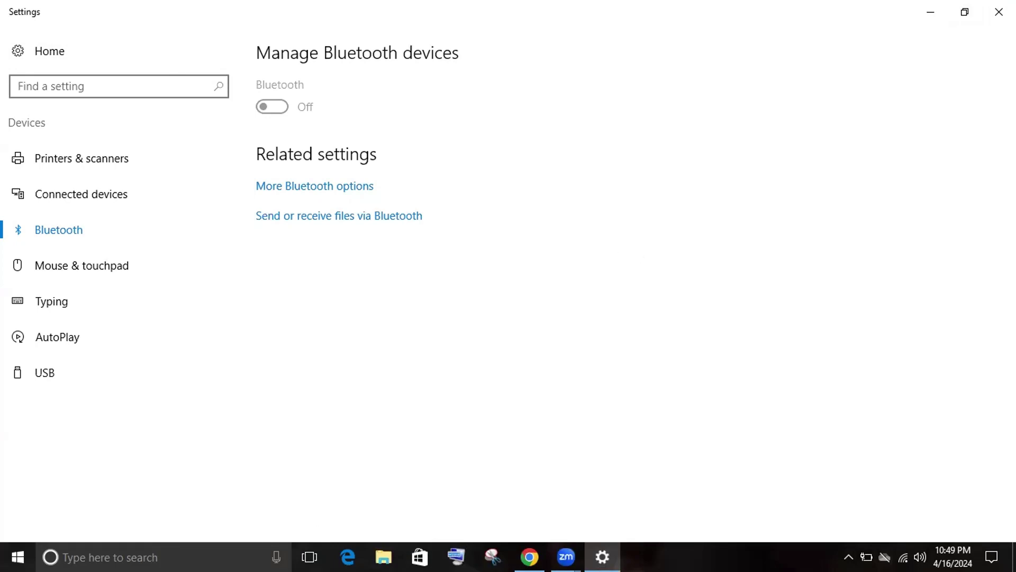
key(alt+Tab)
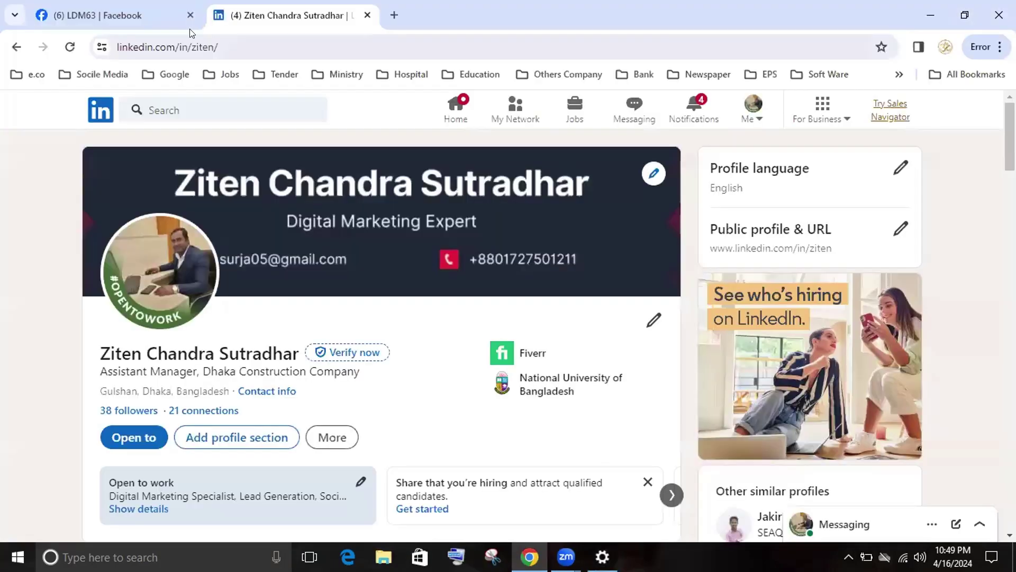
click(132, 15)
click(849, 331)
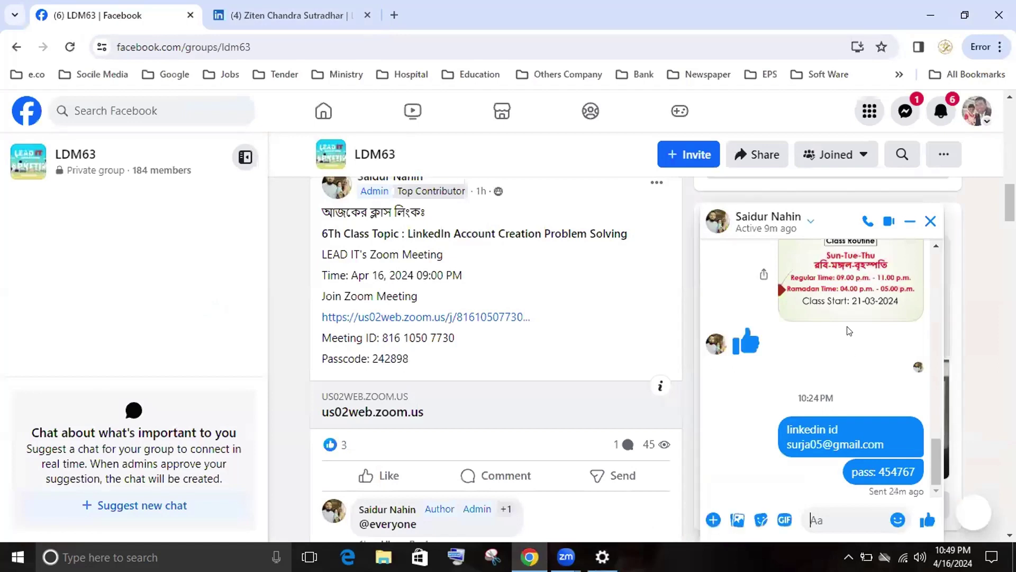
scroll(826, 365, up, 5)
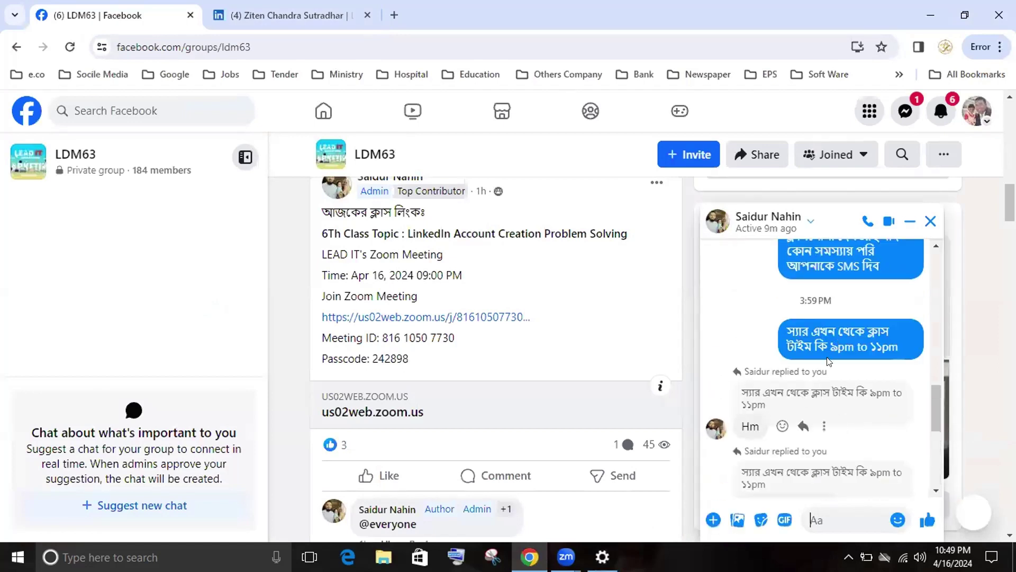
scroll(826, 359, up, 3)
scroll(827, 359, up, 4)
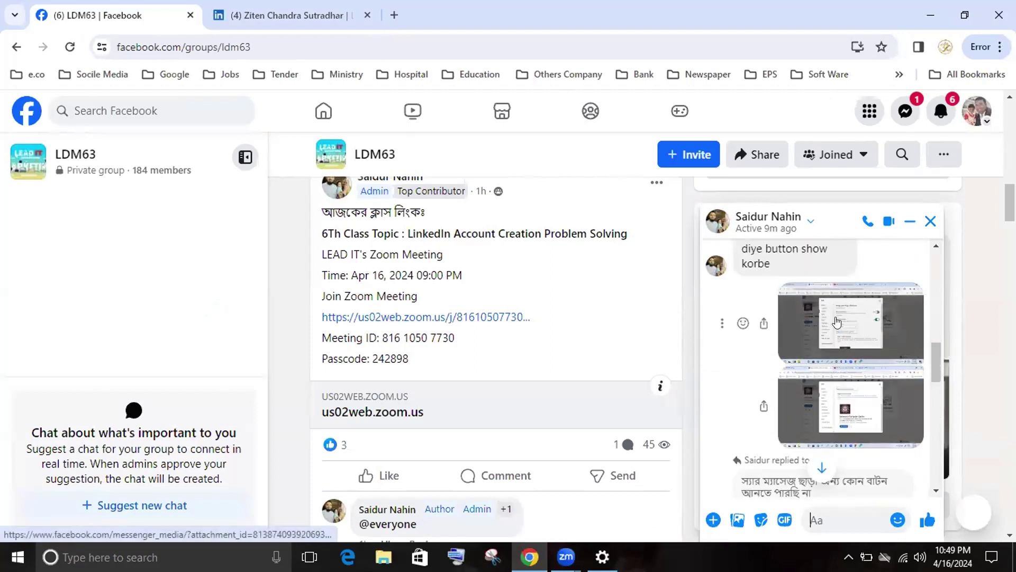
click(850, 334)
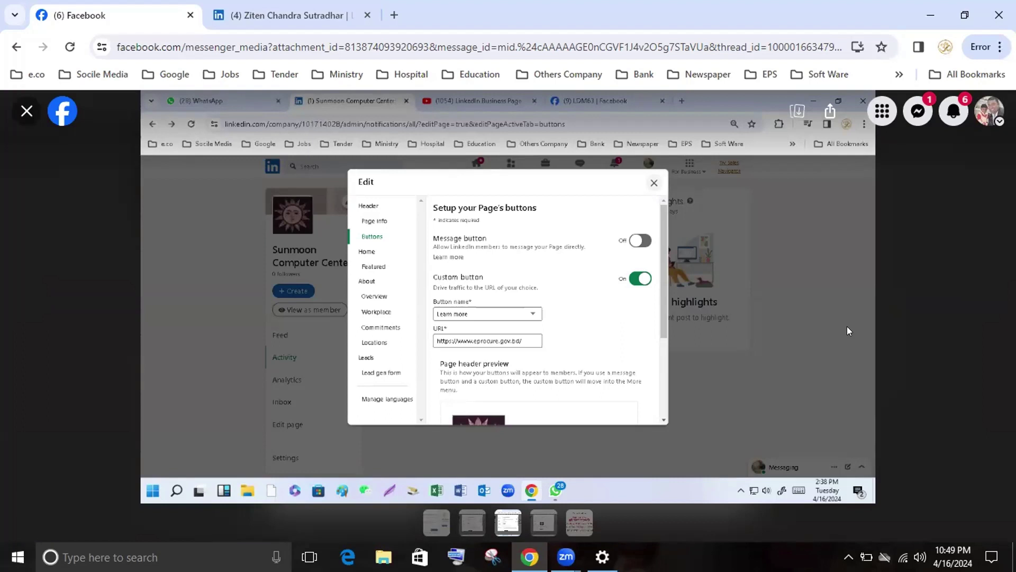
click(23, 117)
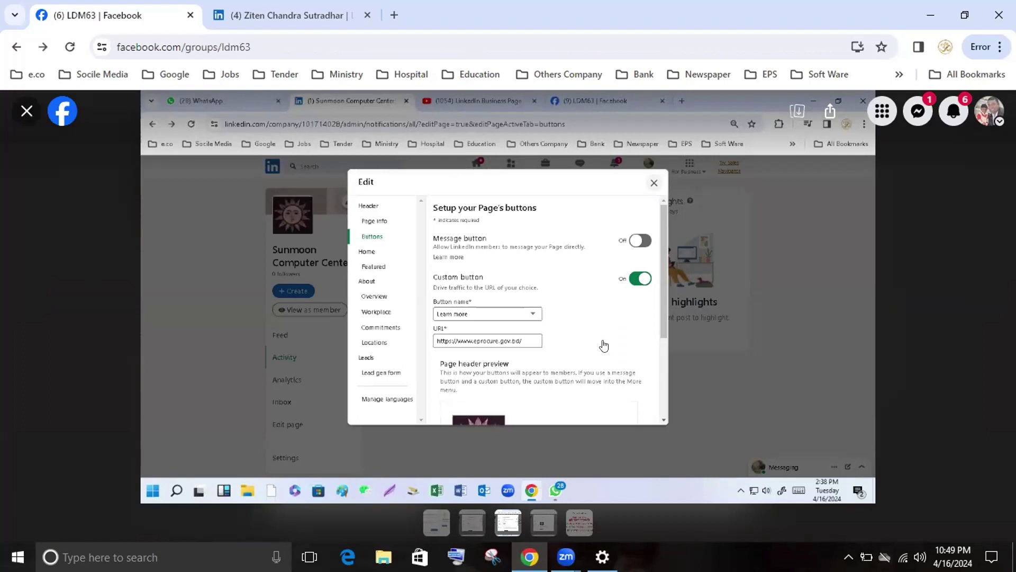
click(25, 114)
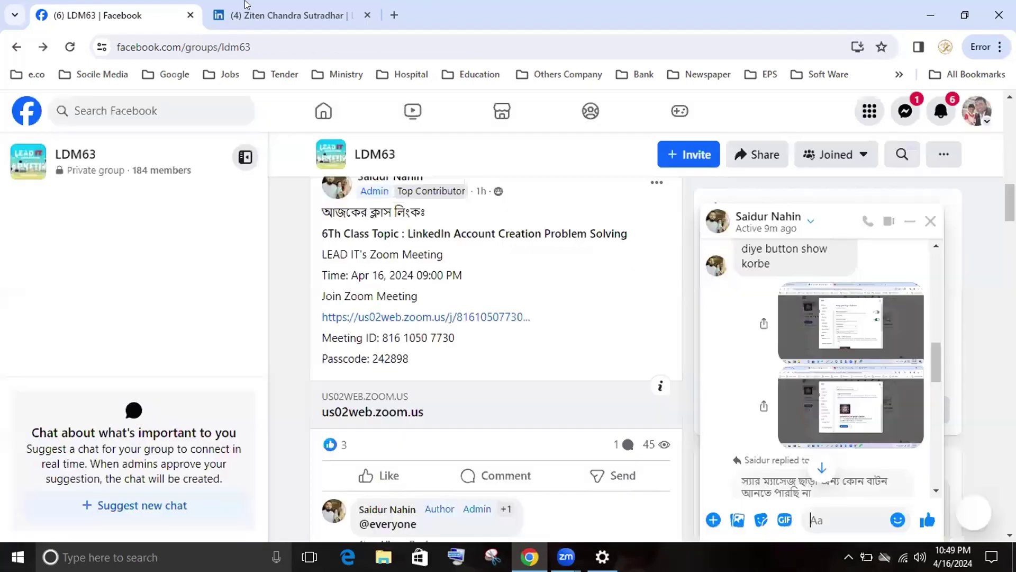
click(291, 15)
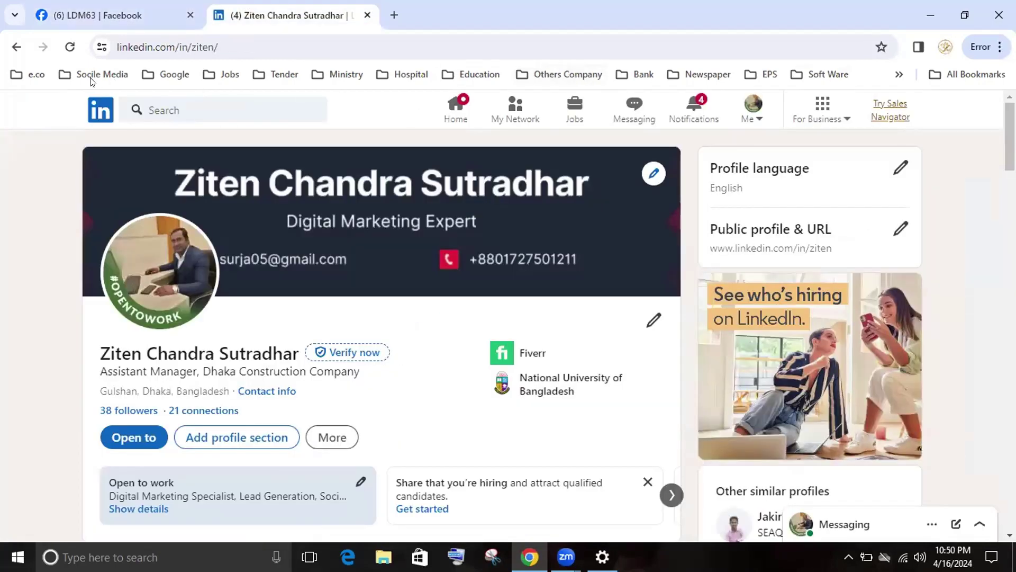
From the LinkedIn home feed, open Sunmoon Computer Center under My pages and launch Edit page
click(93, 105)
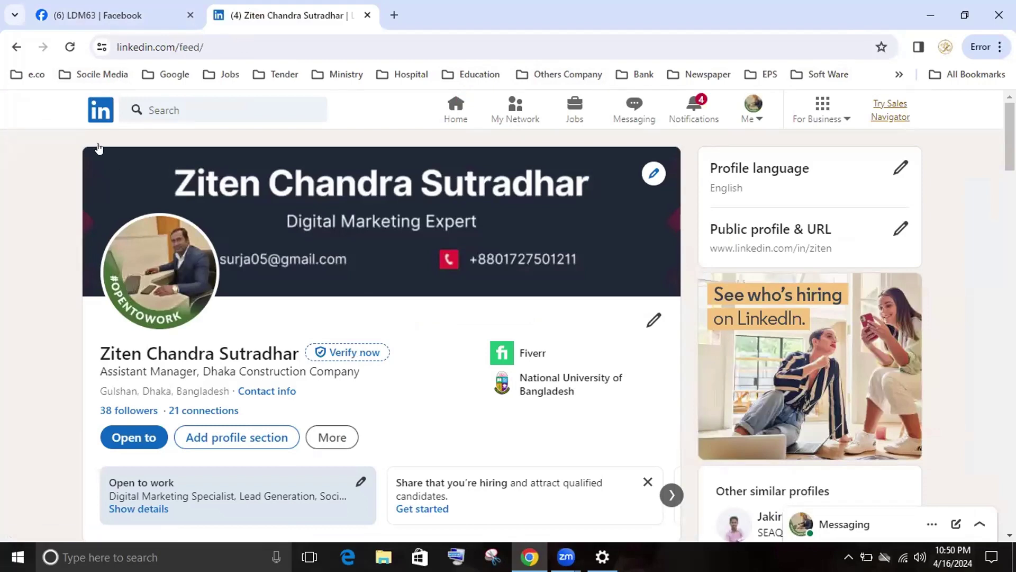
click(100, 103)
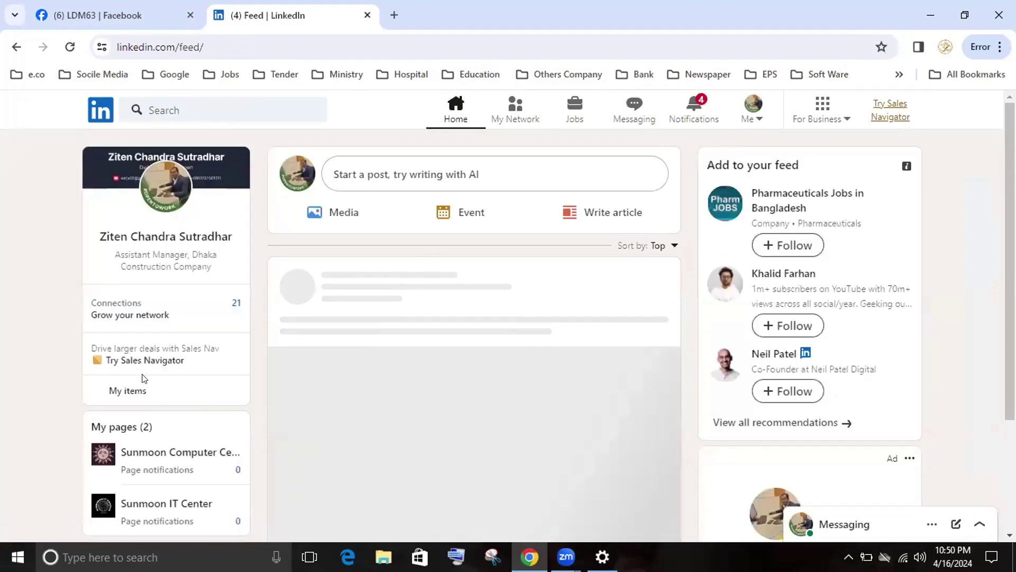
scroll(127, 355, down, 1)
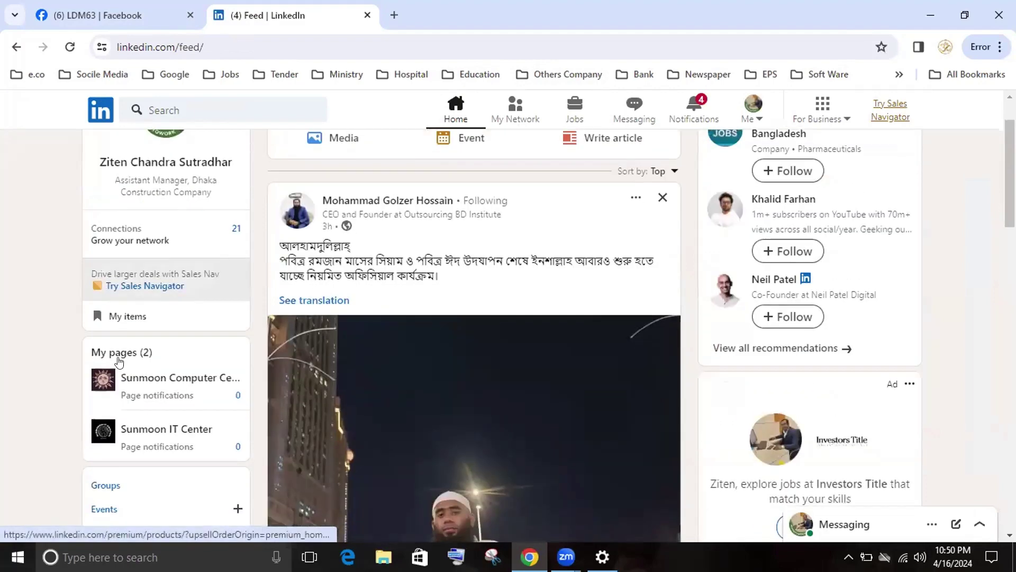
click(162, 378)
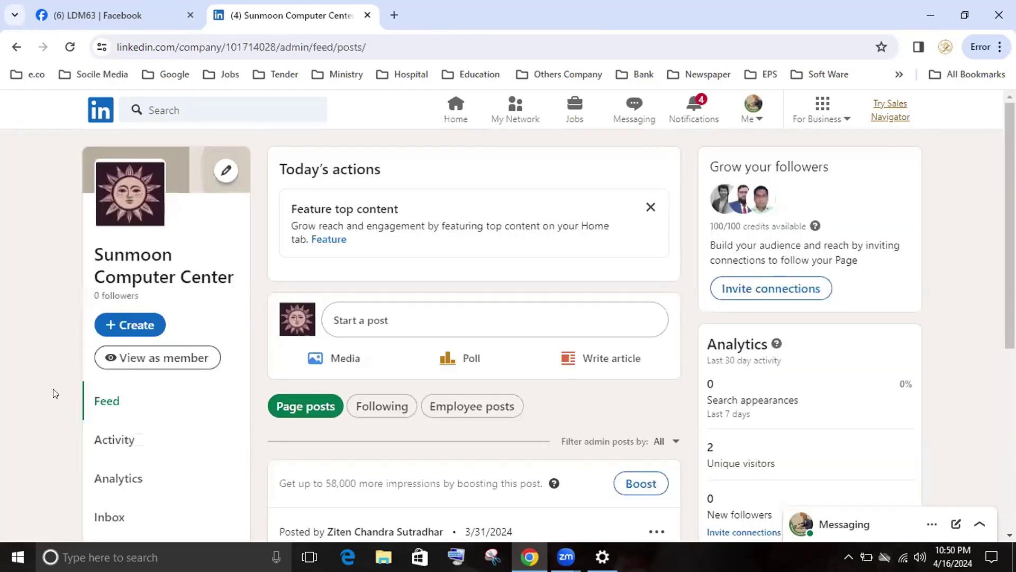
scroll(194, 492, down, 4)
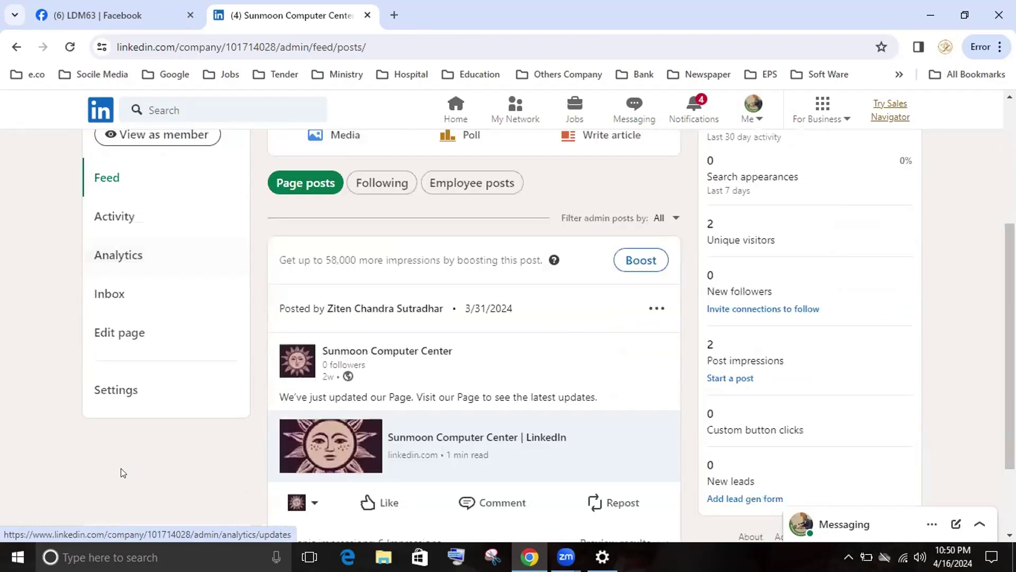
click(102, 328)
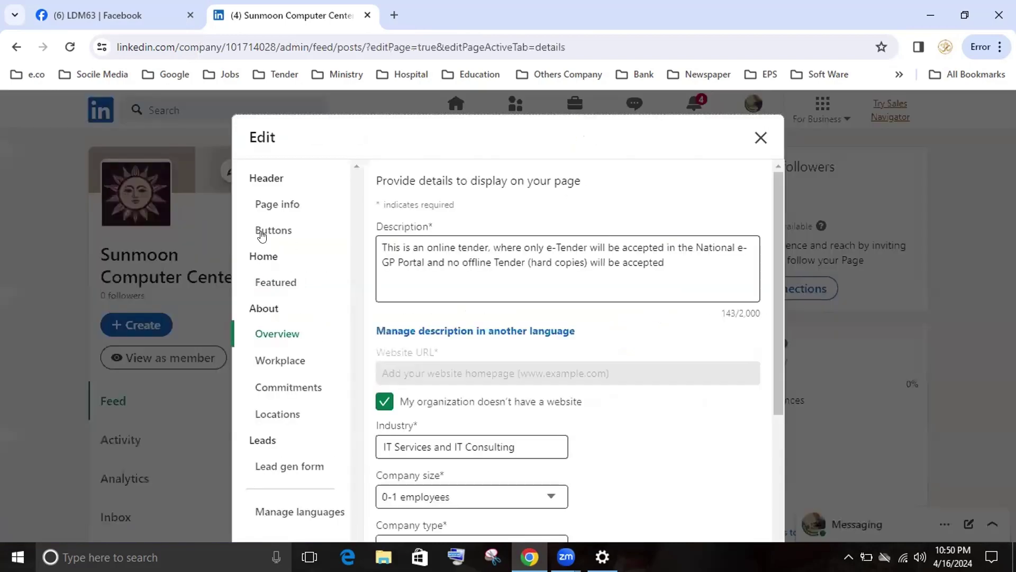
click(272, 233)
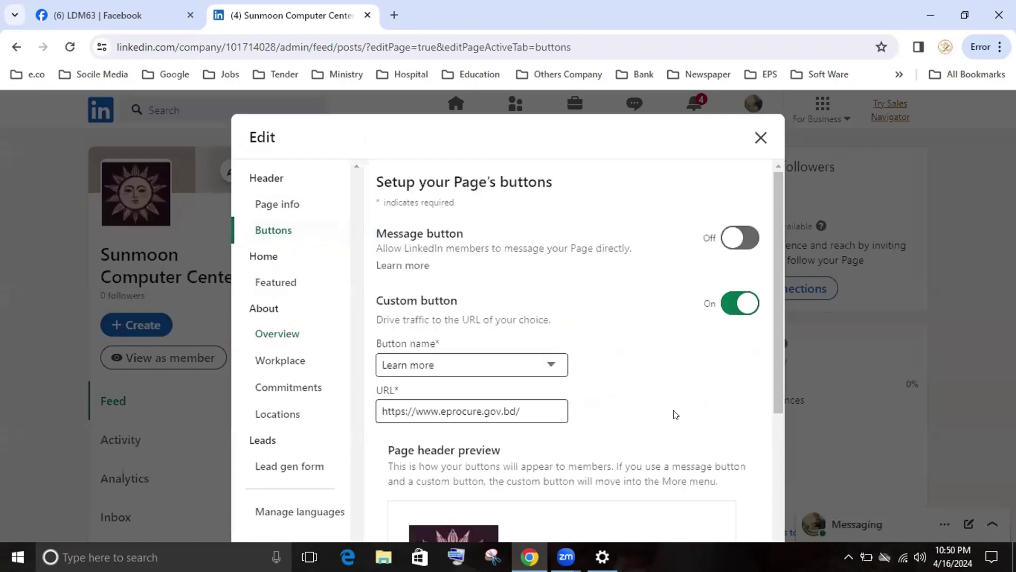
scroll(676, 414, down, 1)
scroll(683, 390, down, 2)
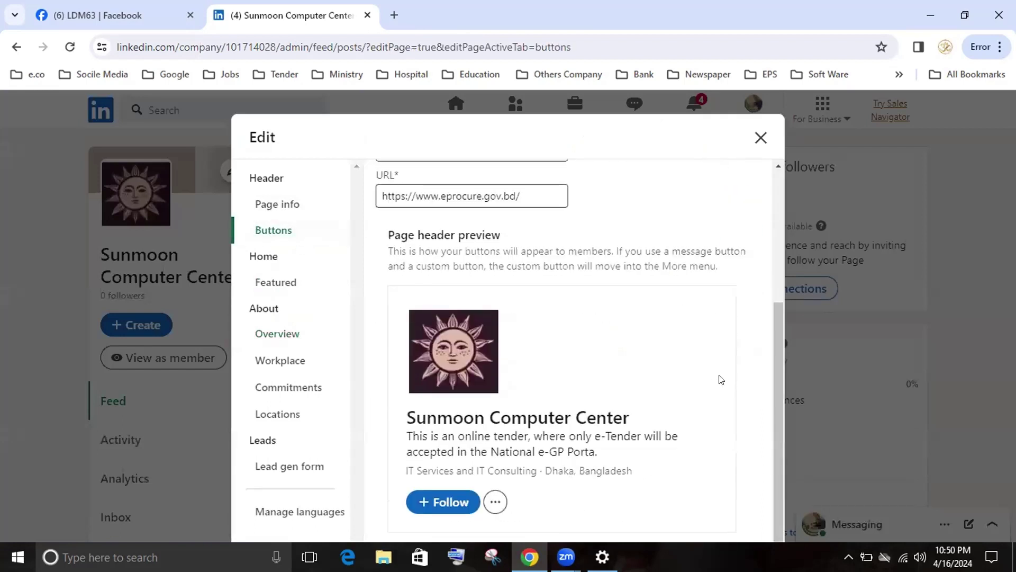
click(424, 197)
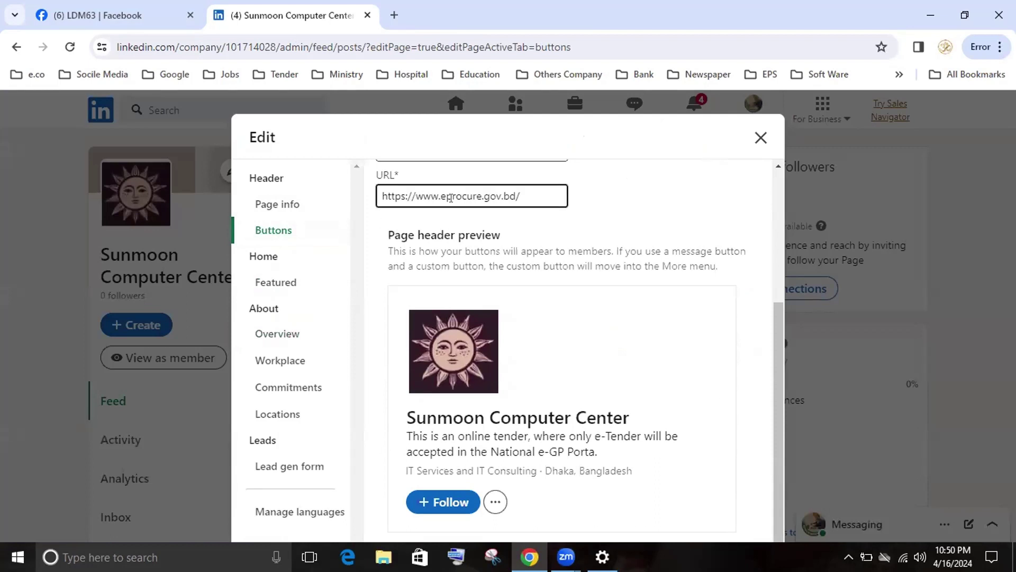
triple_click(522, 196)
key(ctrl+c)
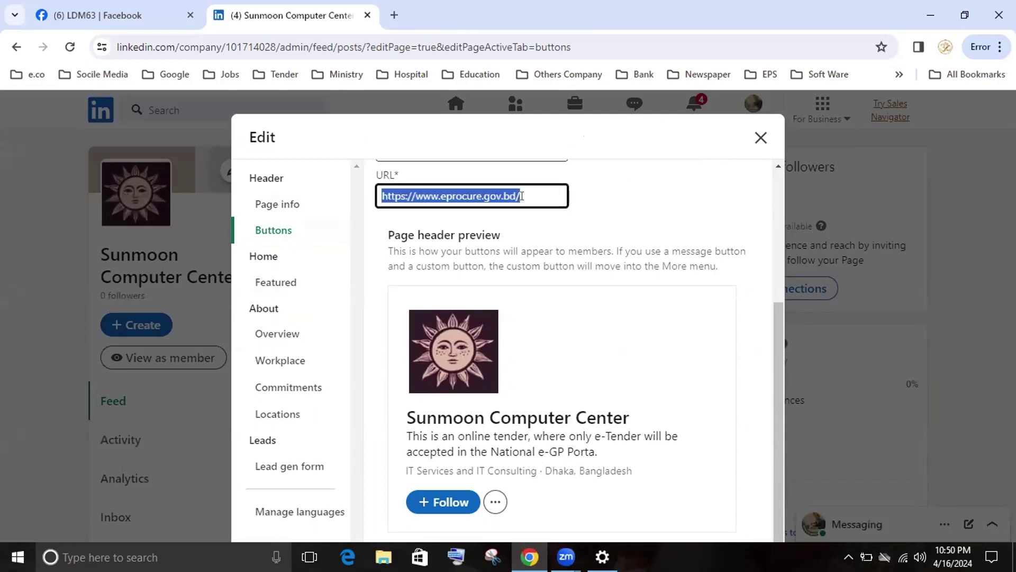
click(394, 14)
key(ctrl+v)
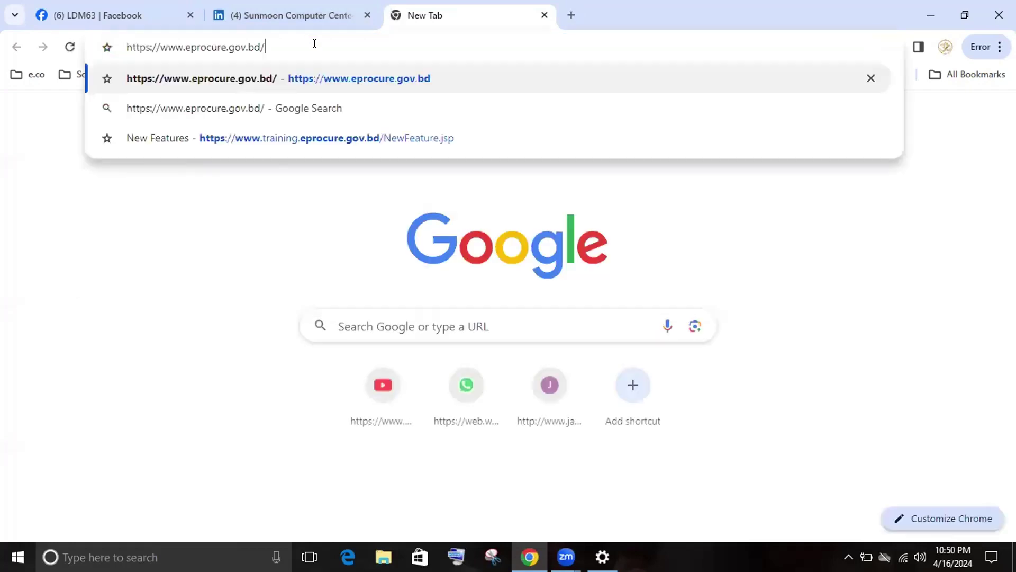
key(Return)
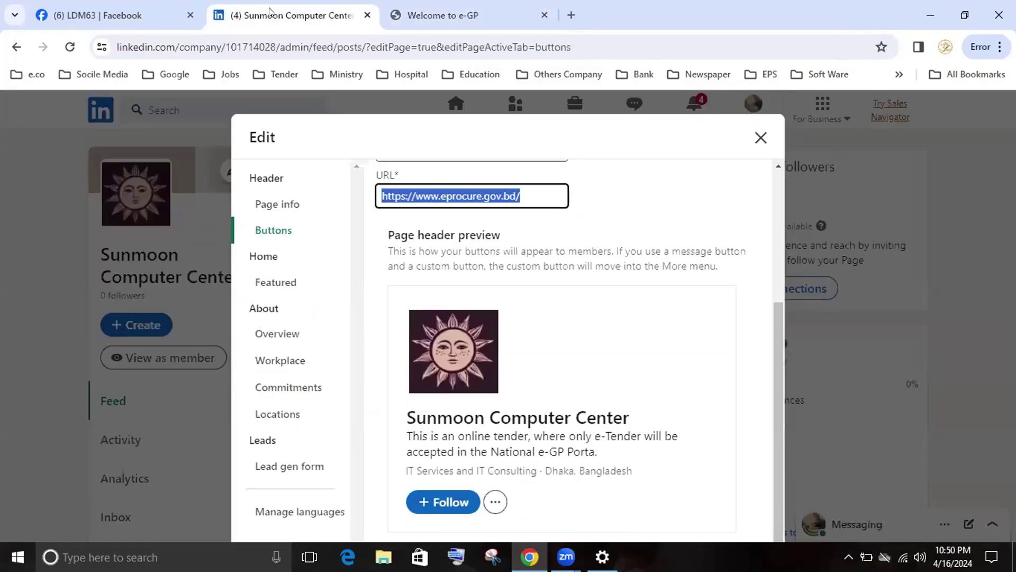
click(291, 15)
Set the custom button name to Sign up
click(638, 196)
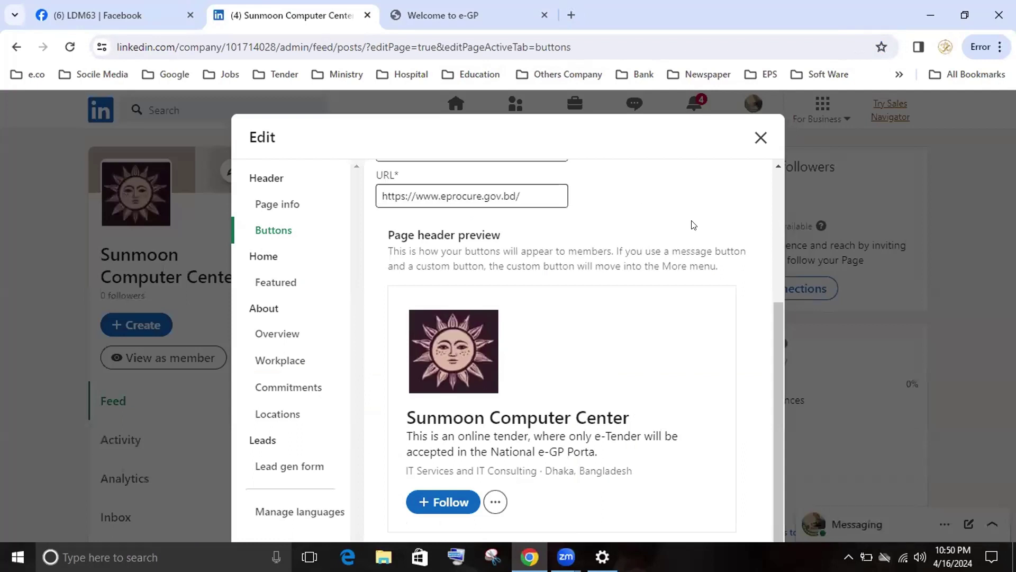
scroll(692, 222, up, 3)
click(502, 304)
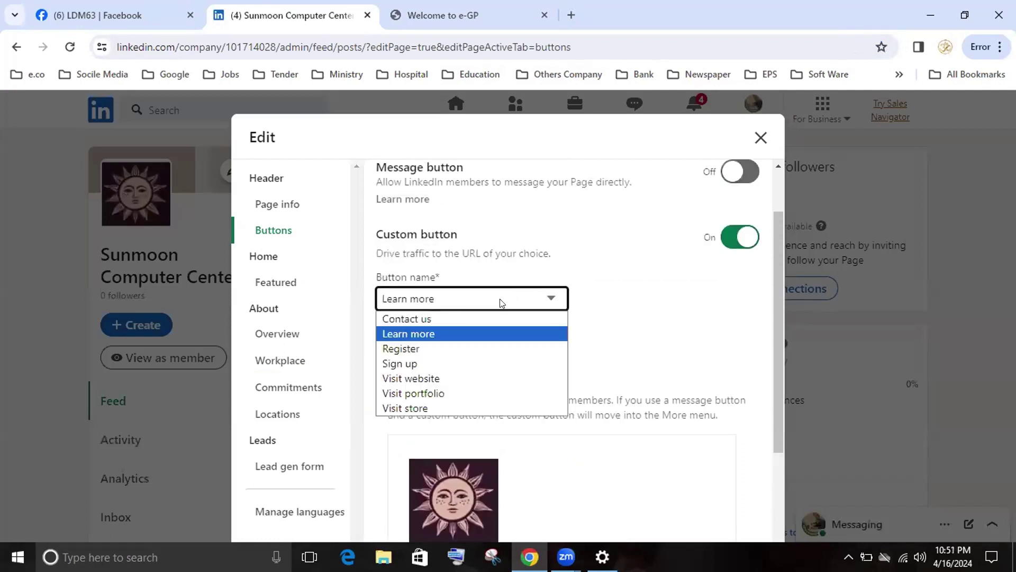
click(416, 363)
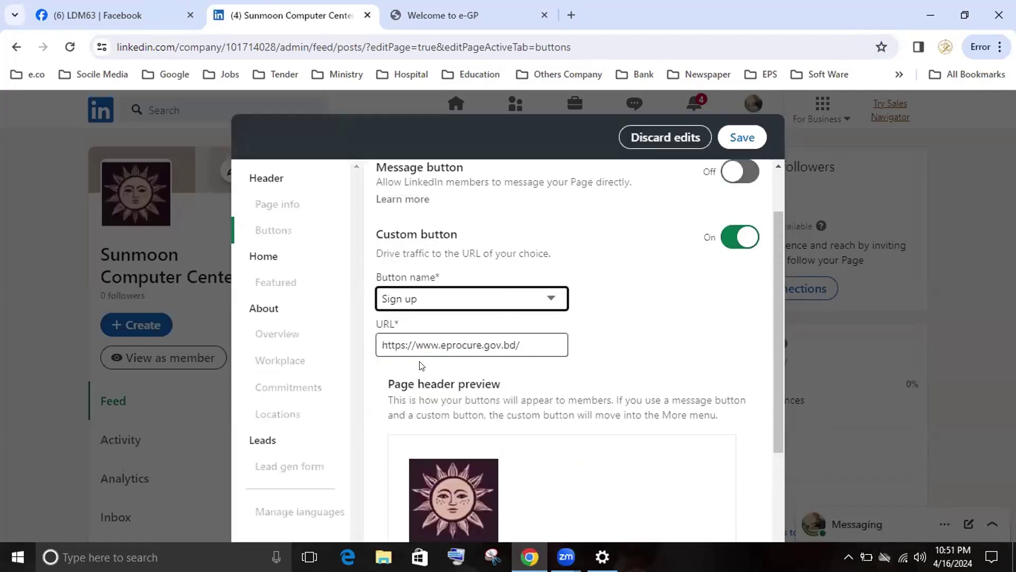
scroll(668, 343, down, 1)
scroll(668, 342, down, 2)
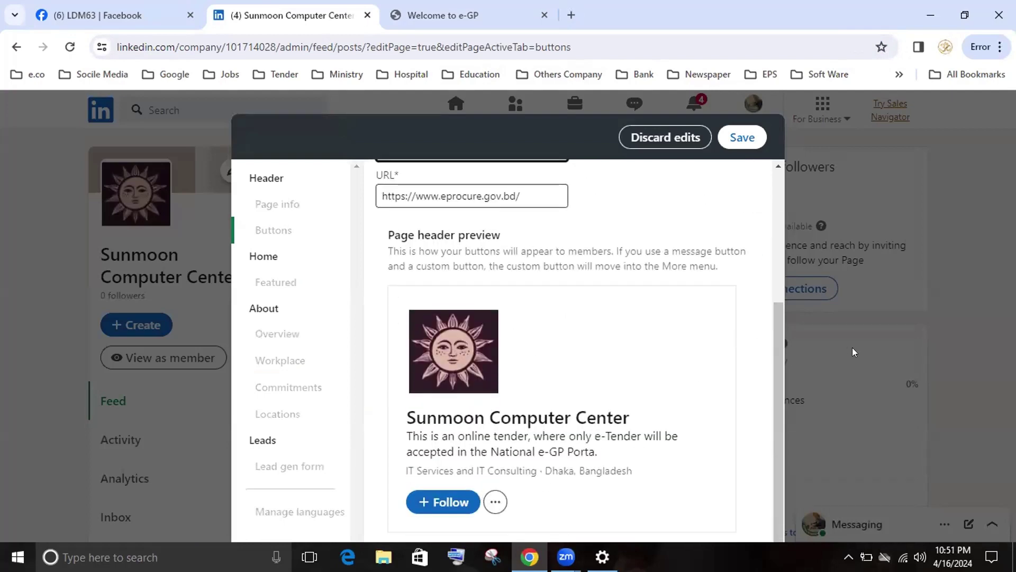
key(ctrl+minus)
key(ctrl+minus)
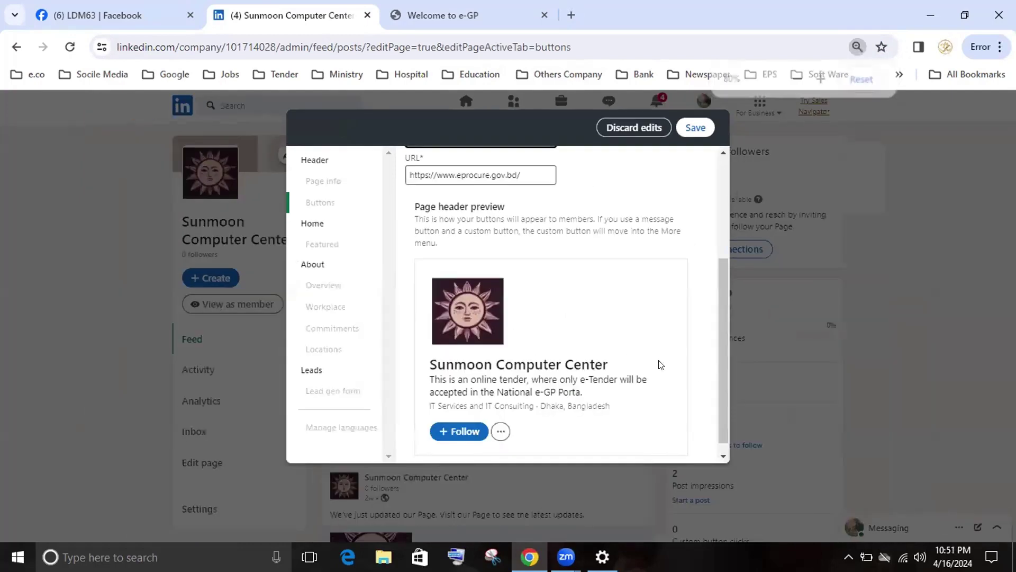
scroll(608, 337, up, 3)
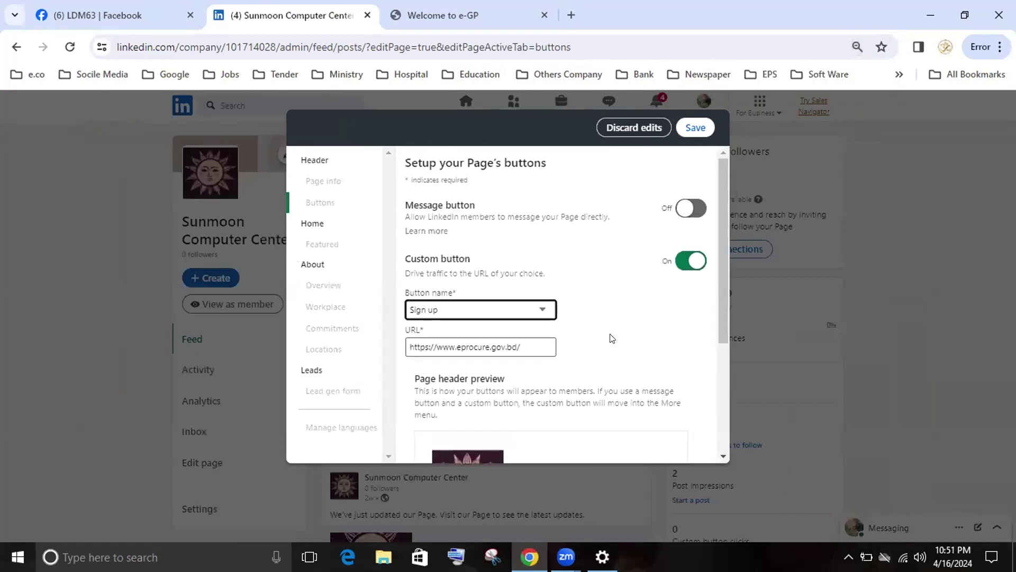
scroll(612, 338, down, 3)
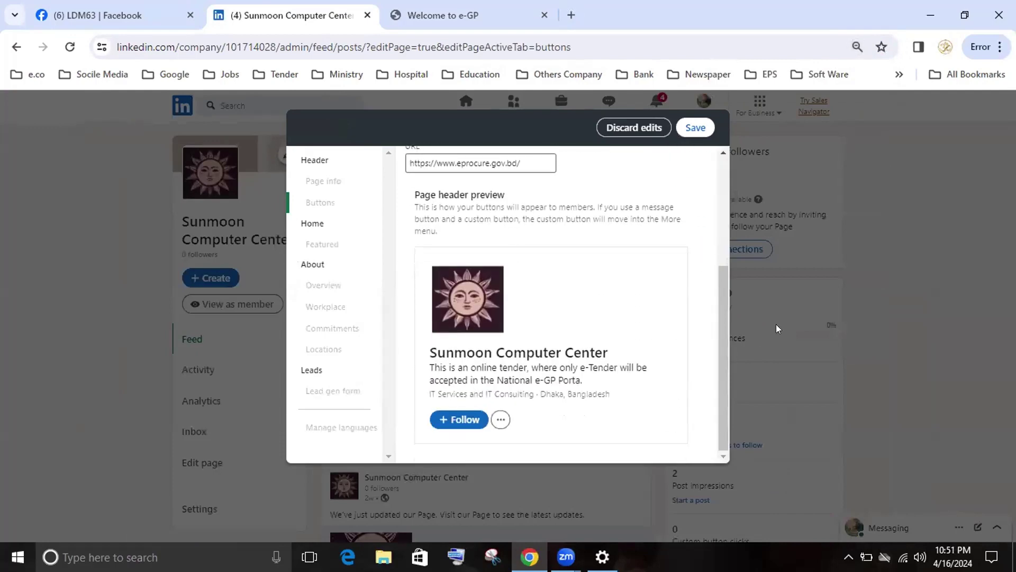
key(ctrl+plus)
key(ctrl+plus)
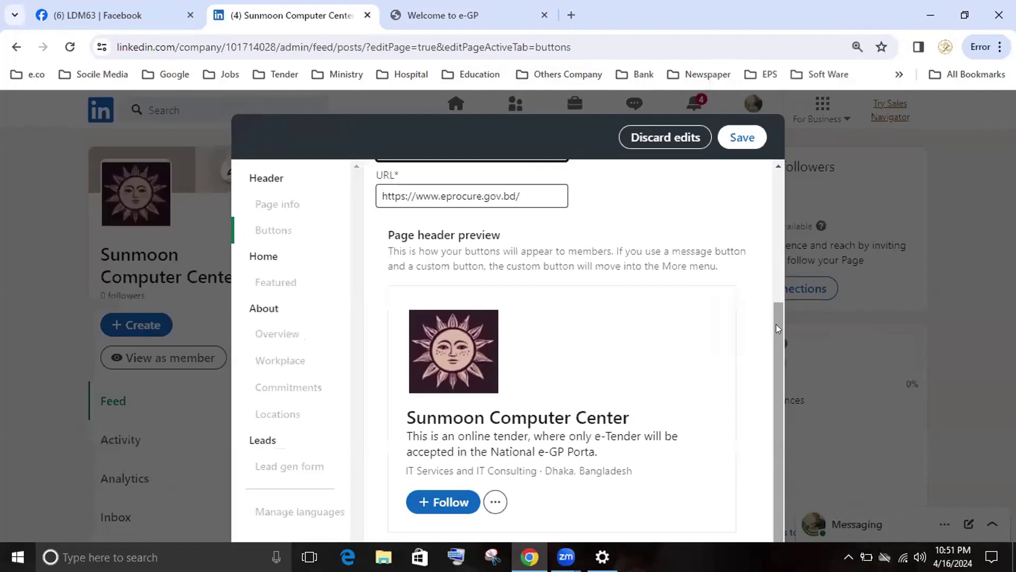
key(ctrl+plus)
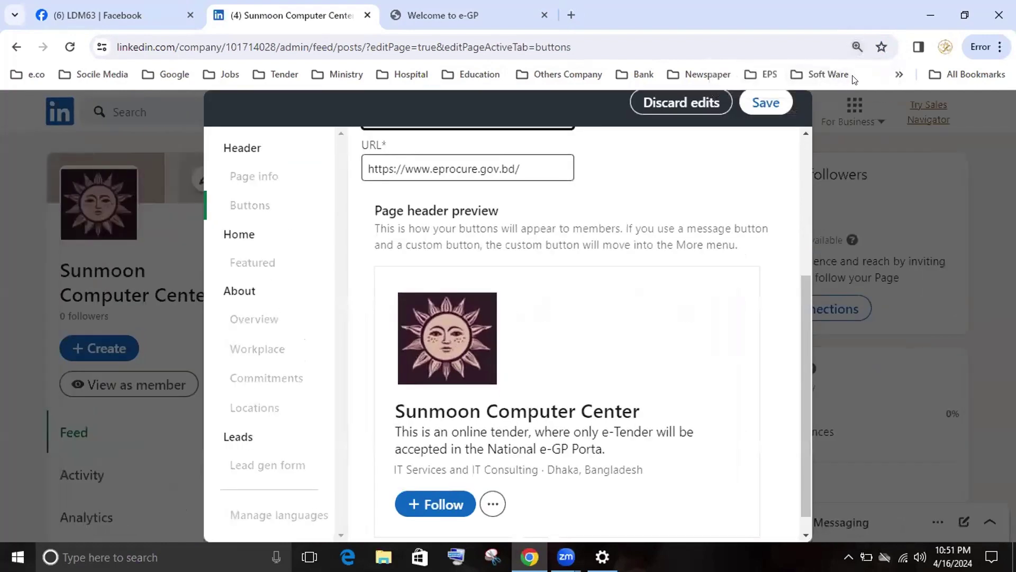
click(857, 46)
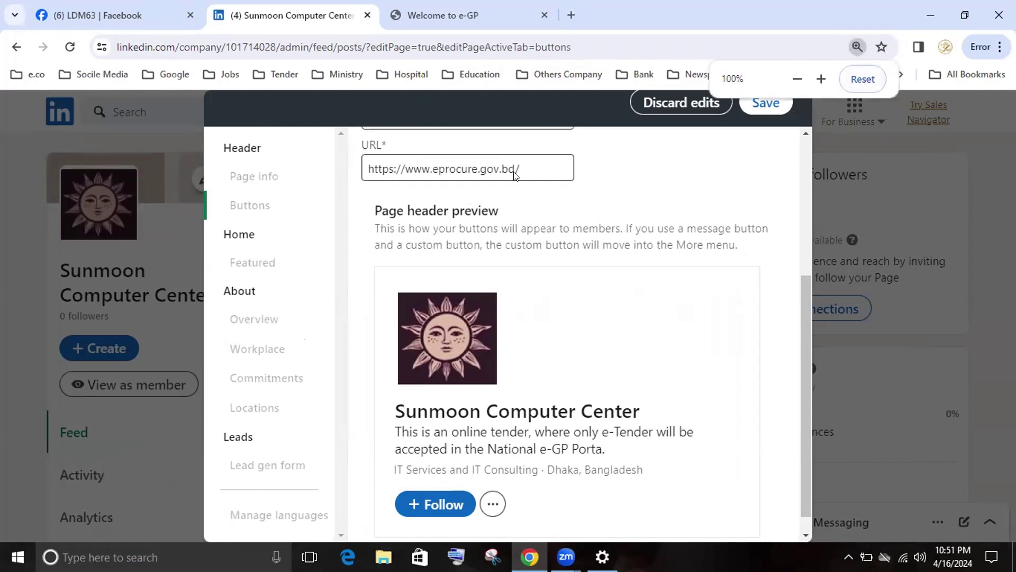
triple_click(535, 189)
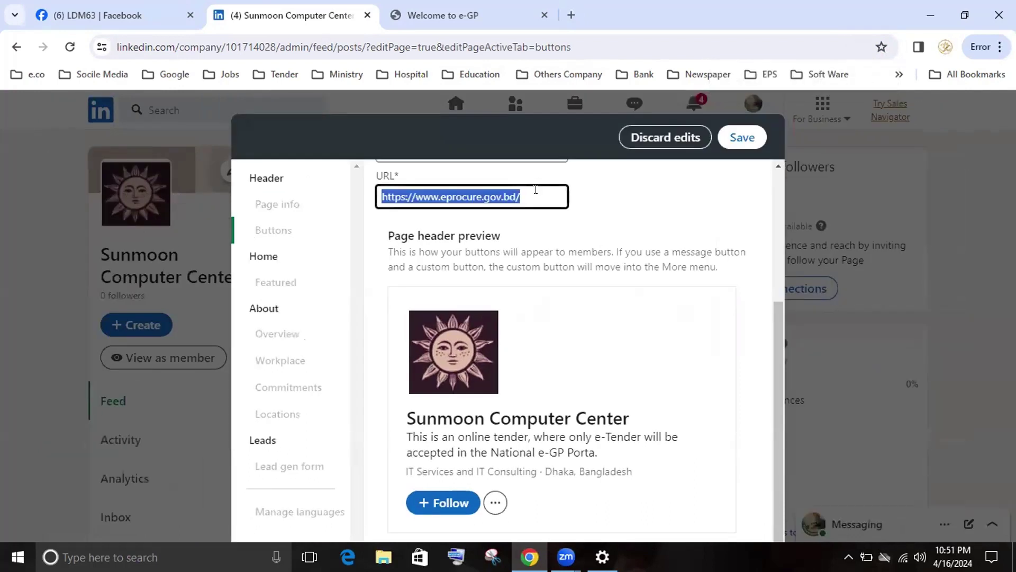
key(BackSpace)
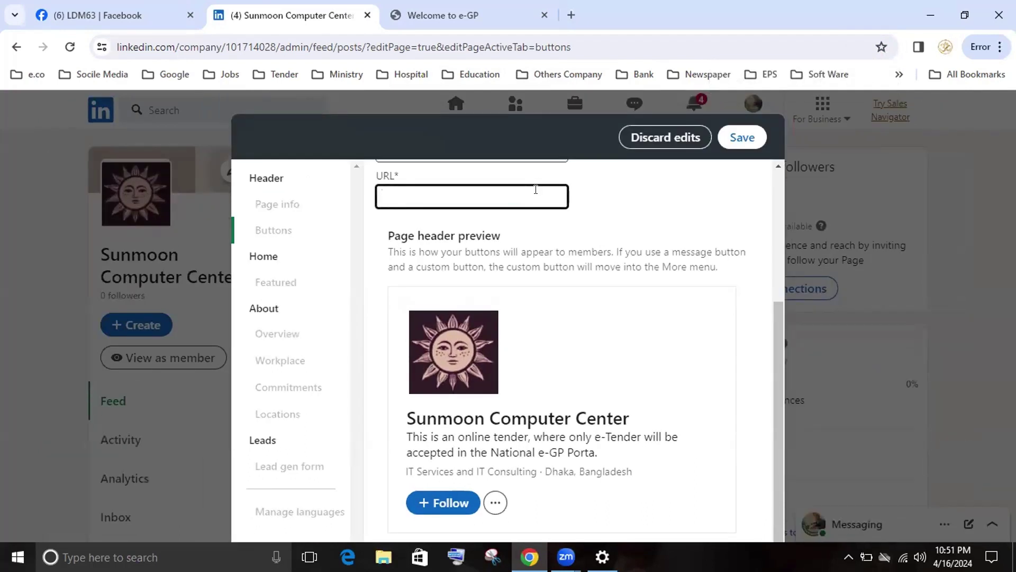
text(www.edu.leaditbd.com)
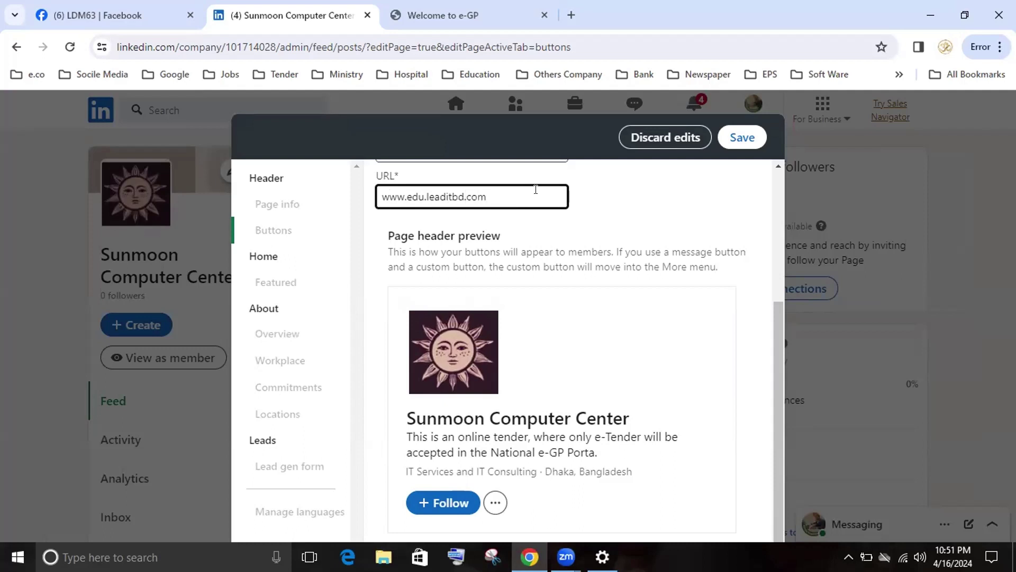
key(Return)
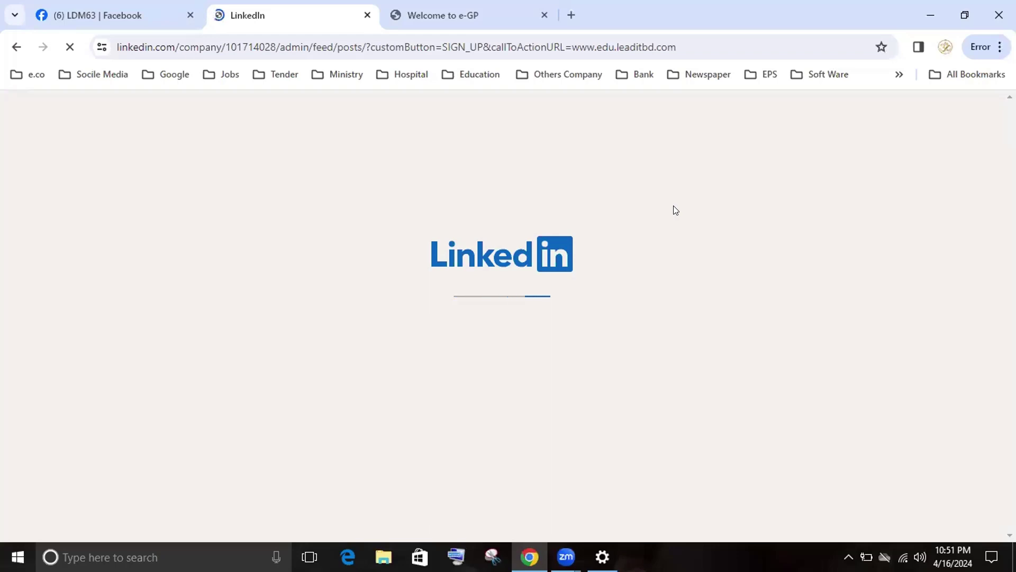
Close the 'Welcome to e-GP' tab and let the Sunmoon admin page finish reloading
click(544, 15)
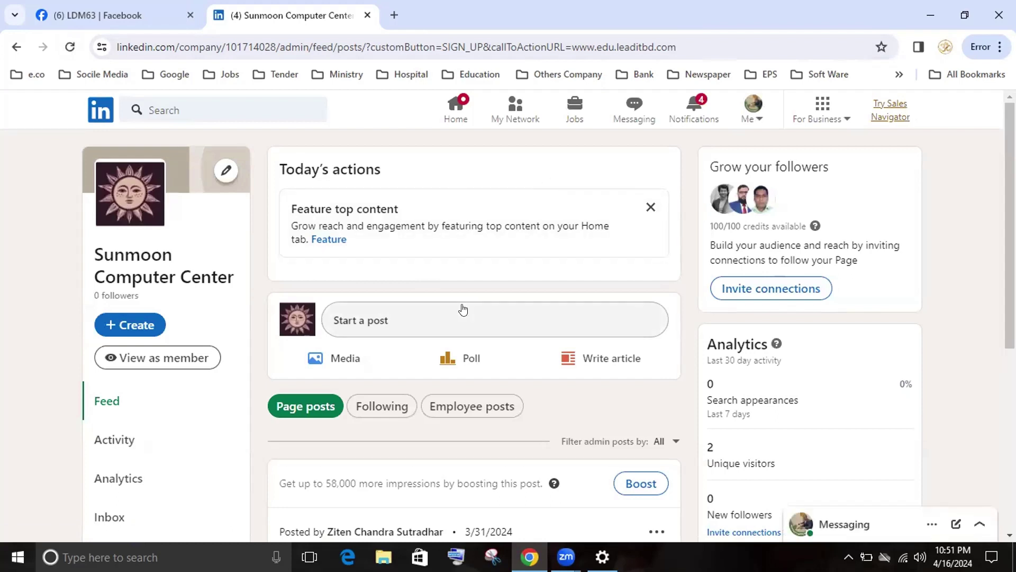
scroll(196, 367, down, 1)
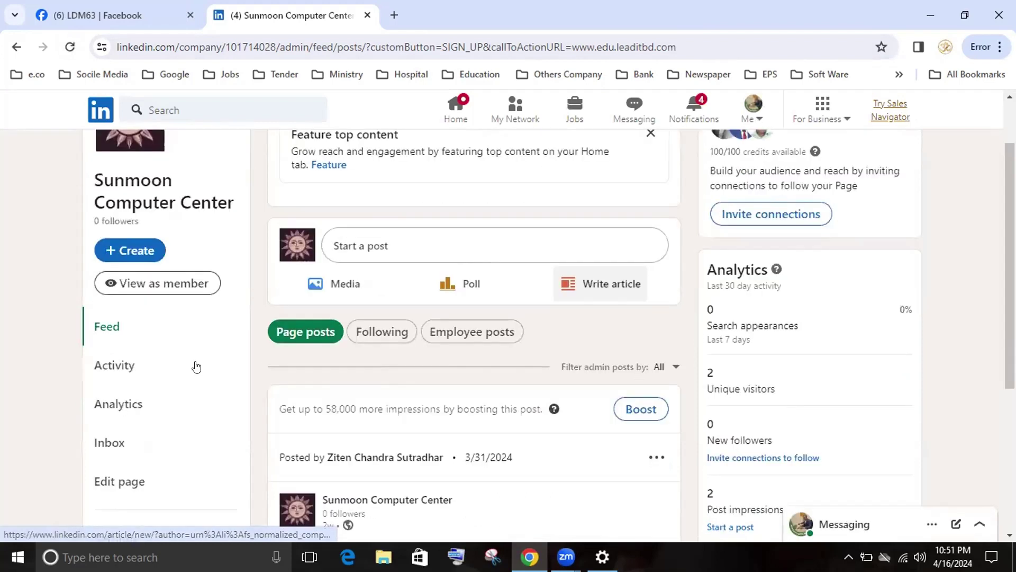
View the page as a member and confirm Sign up appears in the '…' menu beside Follow
click(170, 282)
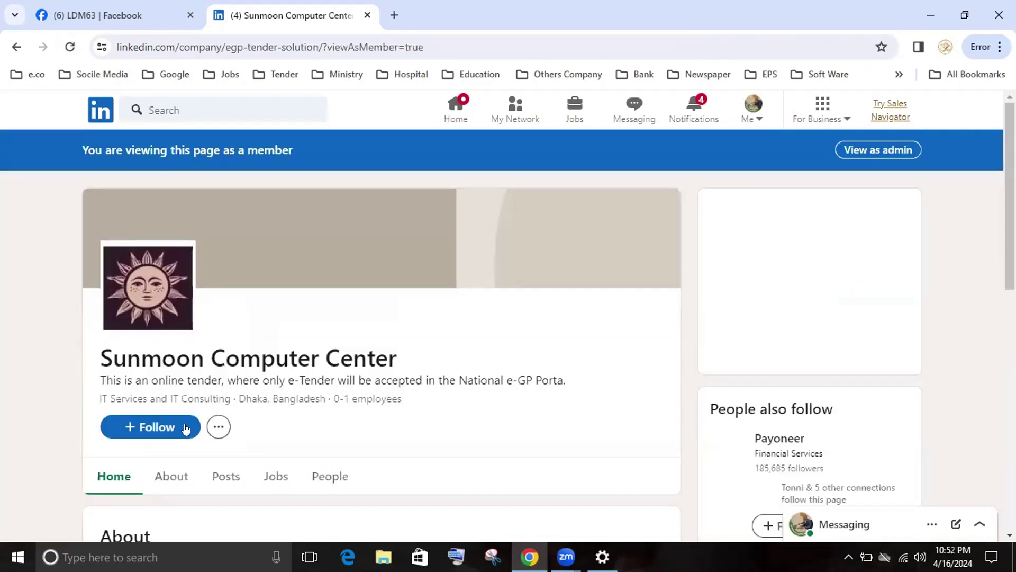
click(216, 426)
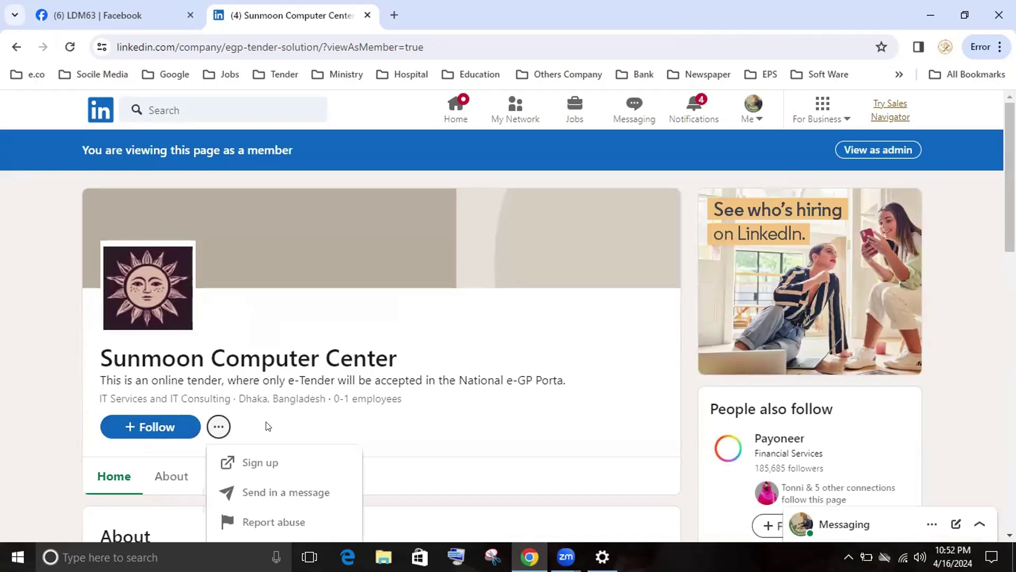
scroll(265, 424, down, 4)
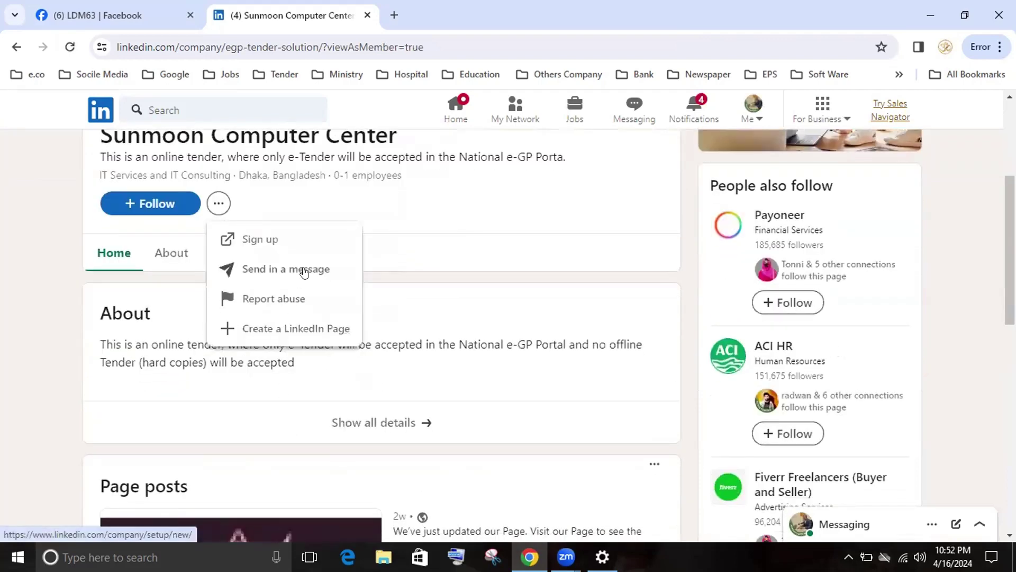
scroll(273, 473, down, 3)
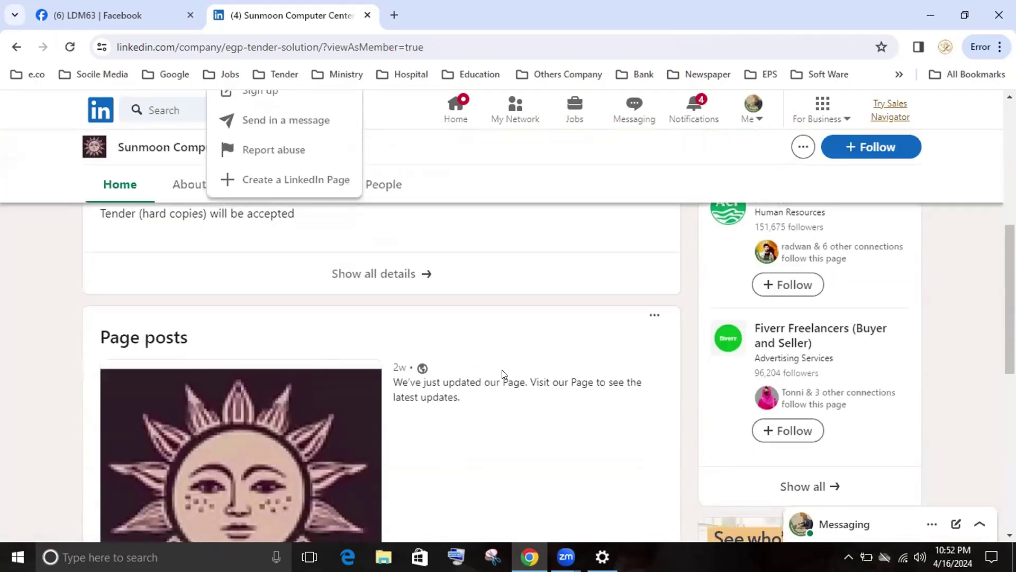
scroll(450, 384, up, 3)
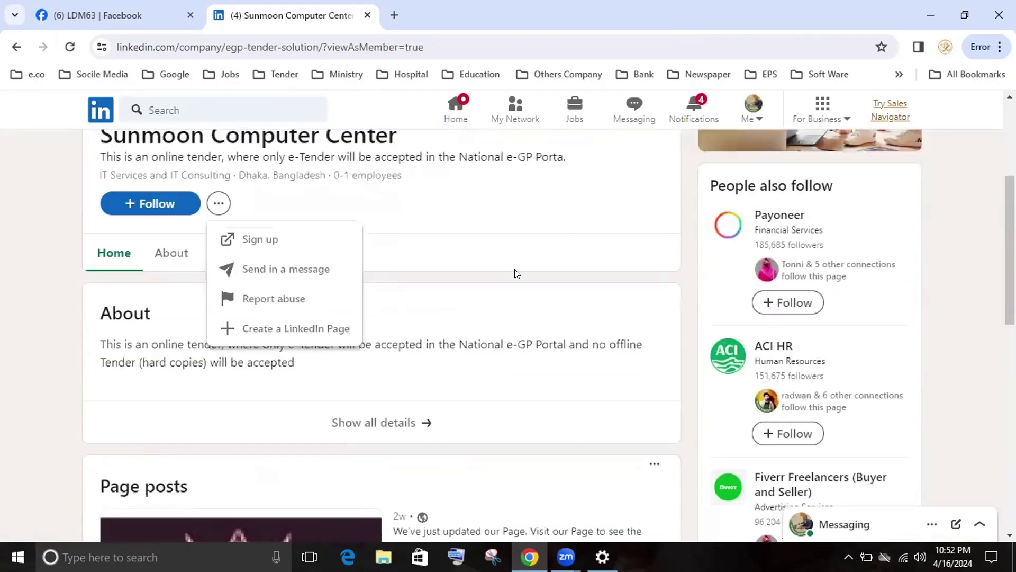
Open the About tab and scroll through the page's About details
click(169, 253)
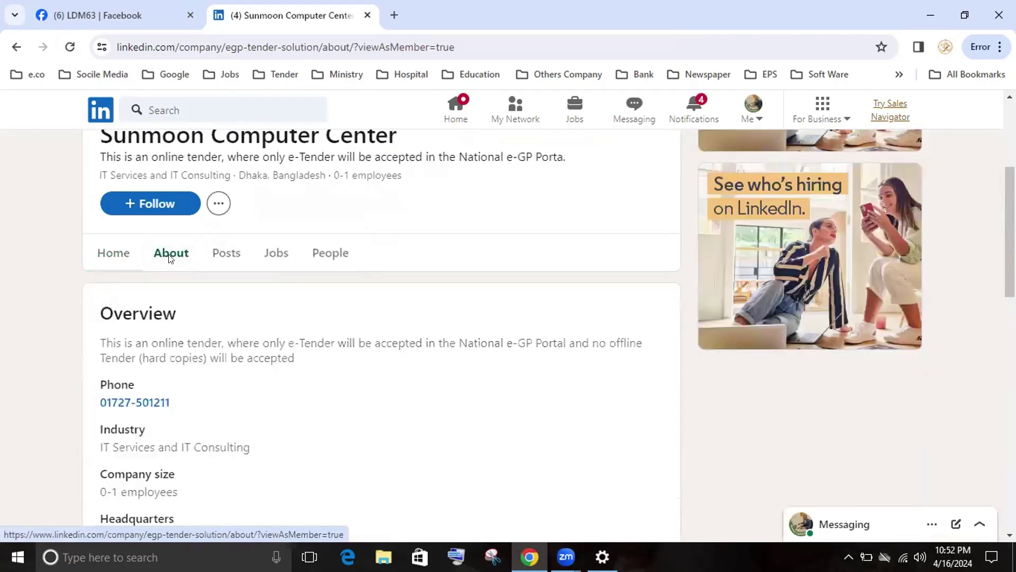
scroll(398, 402, down, 4)
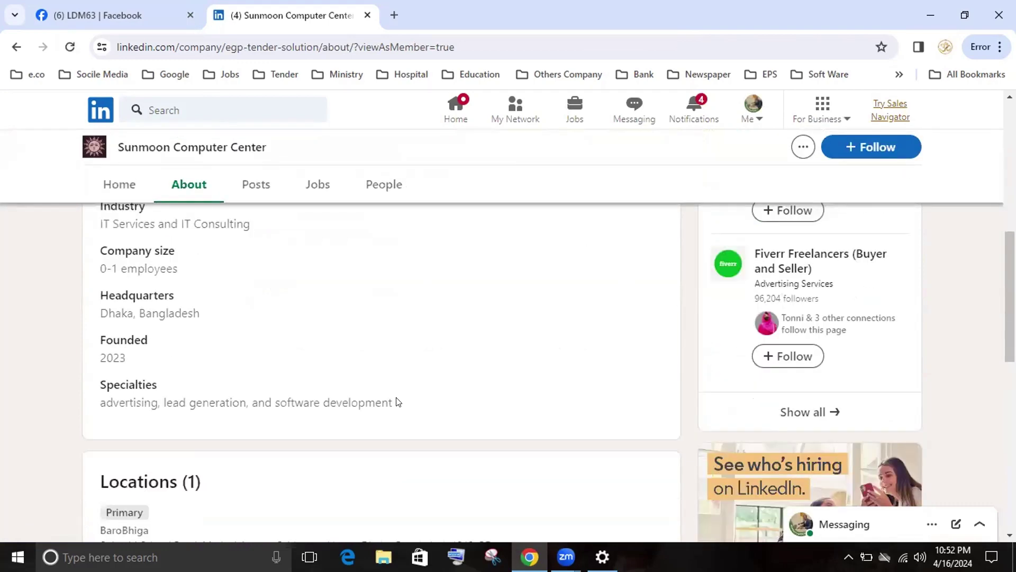
scroll(398, 401, down, 1)
scroll(182, 393, up, 5)
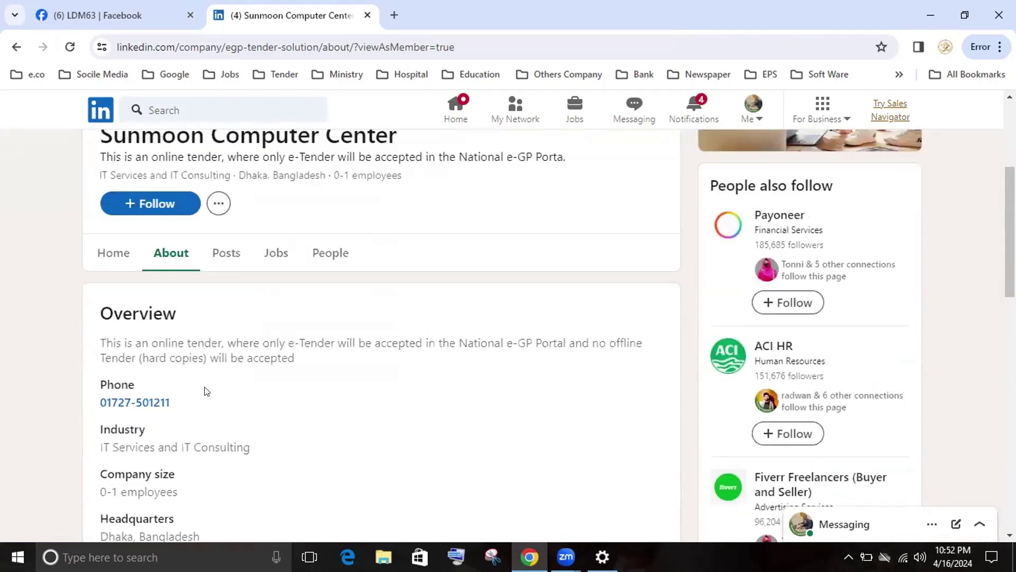
scroll(294, 380, down, 8)
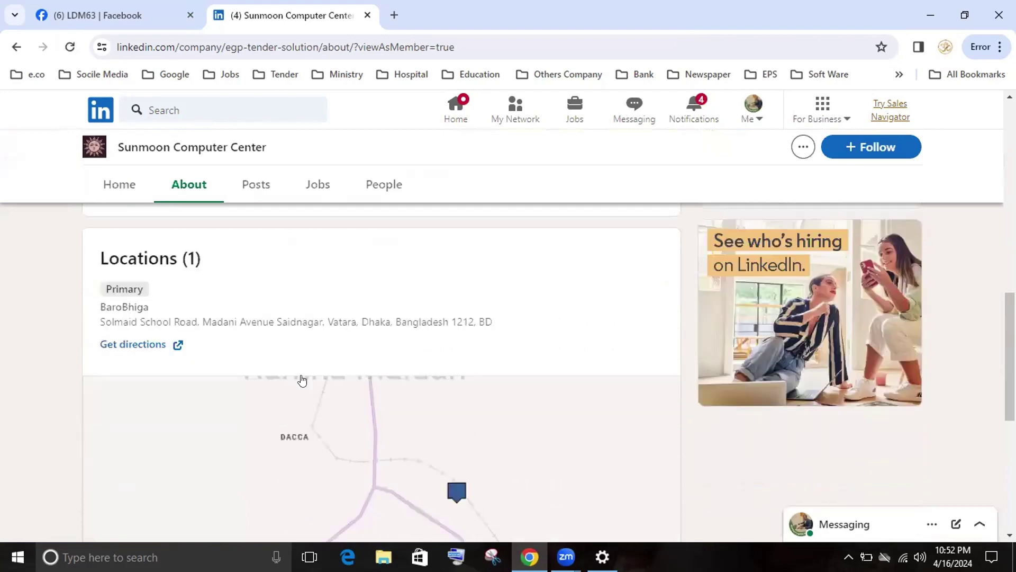
scroll(302, 380, down, 3)
scroll(312, 384, down, 4)
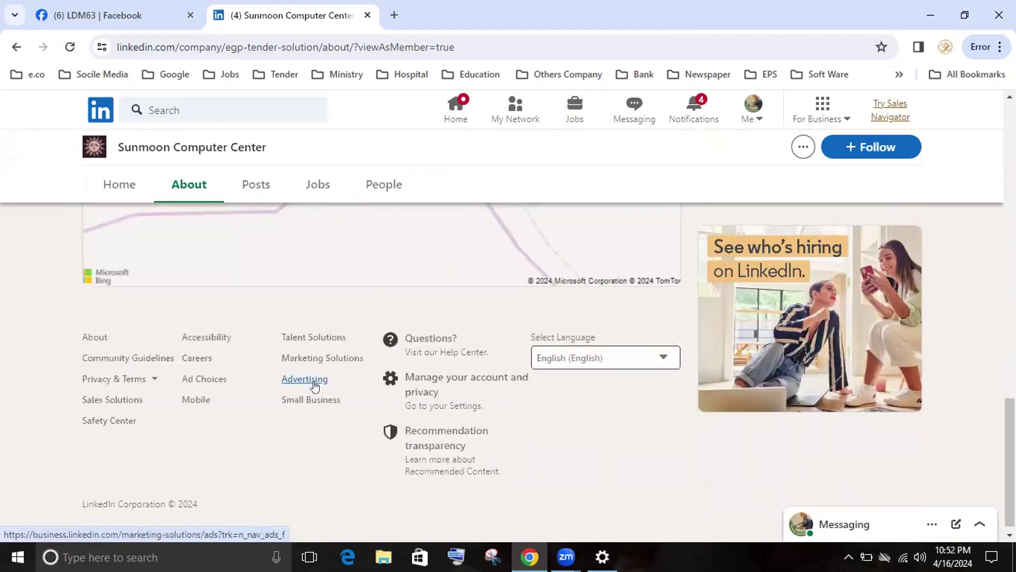
scroll(314, 386, up, 15)
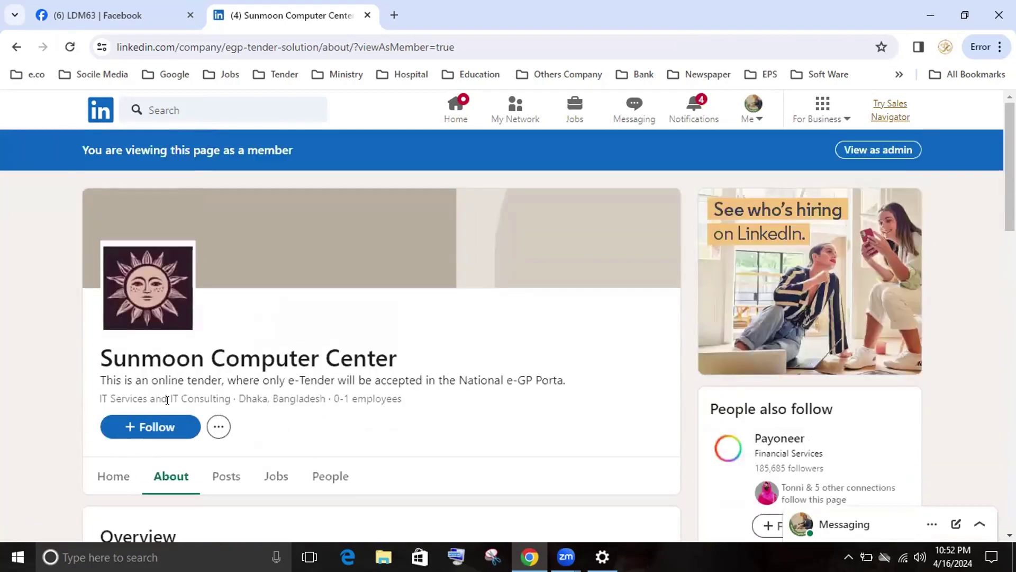
Switch back to admin view, open Edit page, and show the Page info section
click(877, 150)
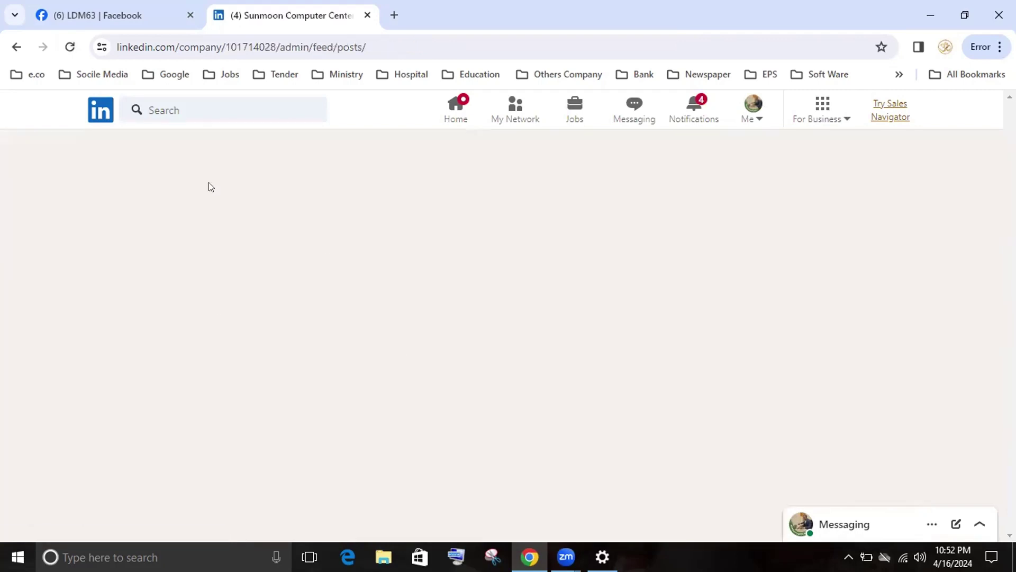
scroll(127, 370, down, 3)
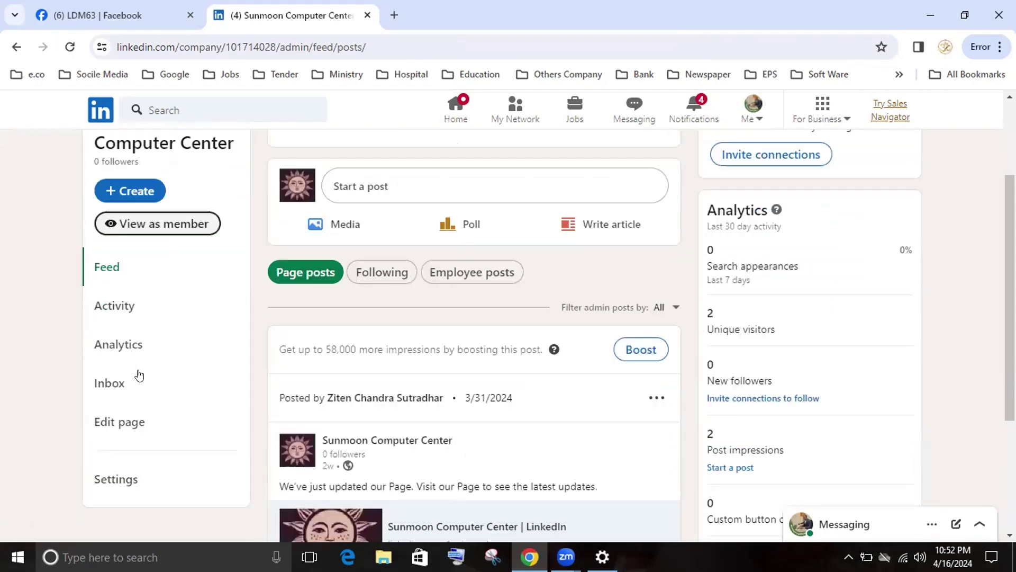
click(136, 410)
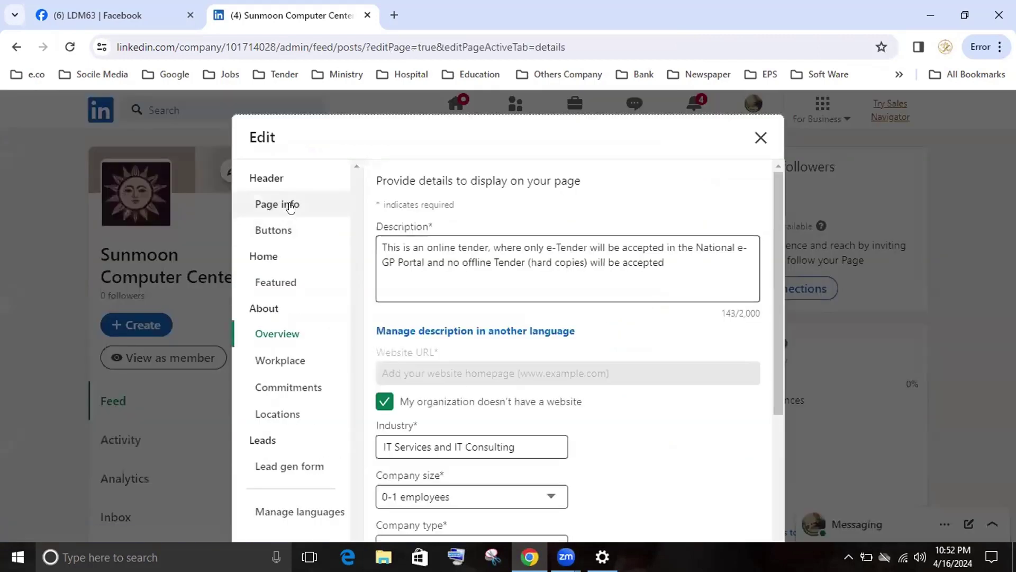
click(306, 206)
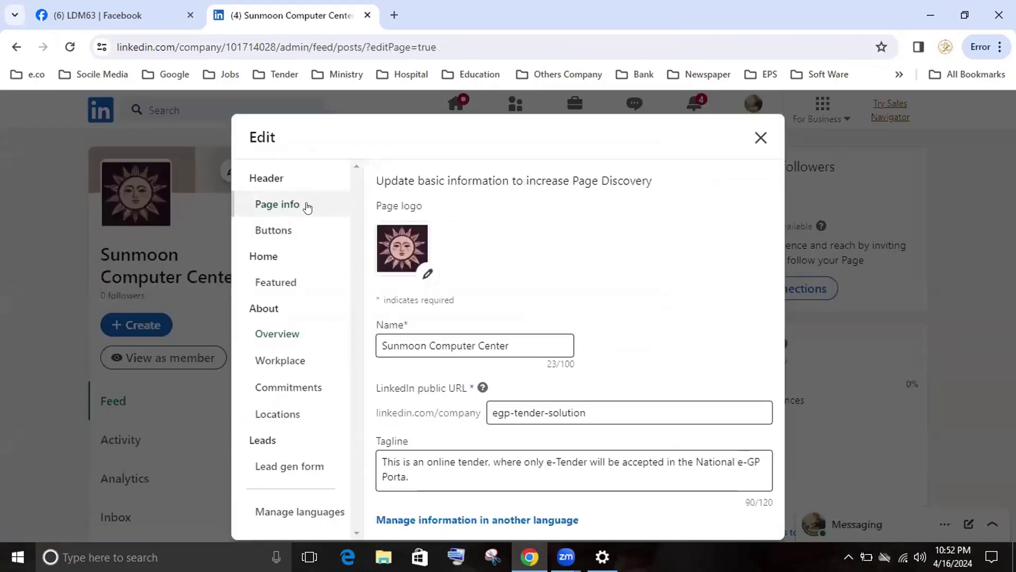